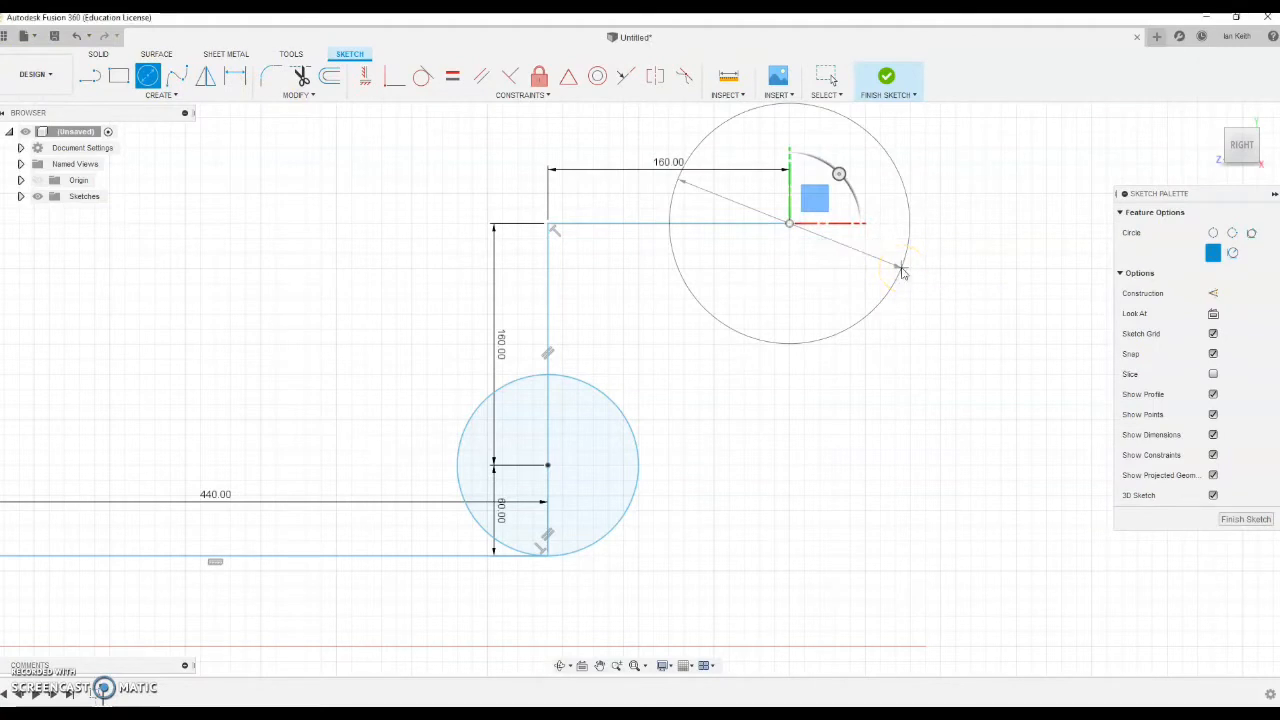
Set the circle at the end of the 160 mm horizontal line to 80 mm diameter and draw a line connecting the two circles
{"action": "type", "text": "80"}
{"action": "key", "text": "Return"}
{"action": "left_click", "coordinate": [94, 77]}
{"action": "left_click", "coordinate": [639, 487]}
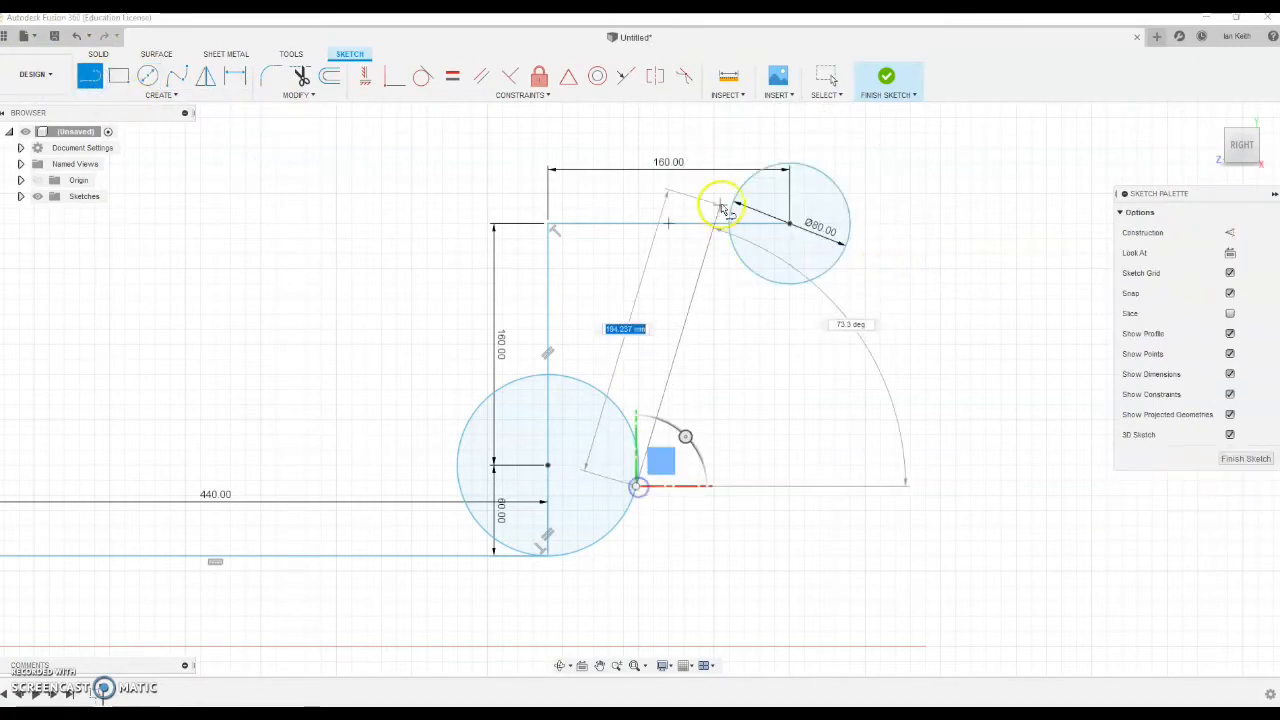
{"action": "left_click", "coordinate": [730, 204]}
Make the slanted connecting line tangent to both the upper and the lower circle
{"action": "left_click", "coordinate": [424, 77]}
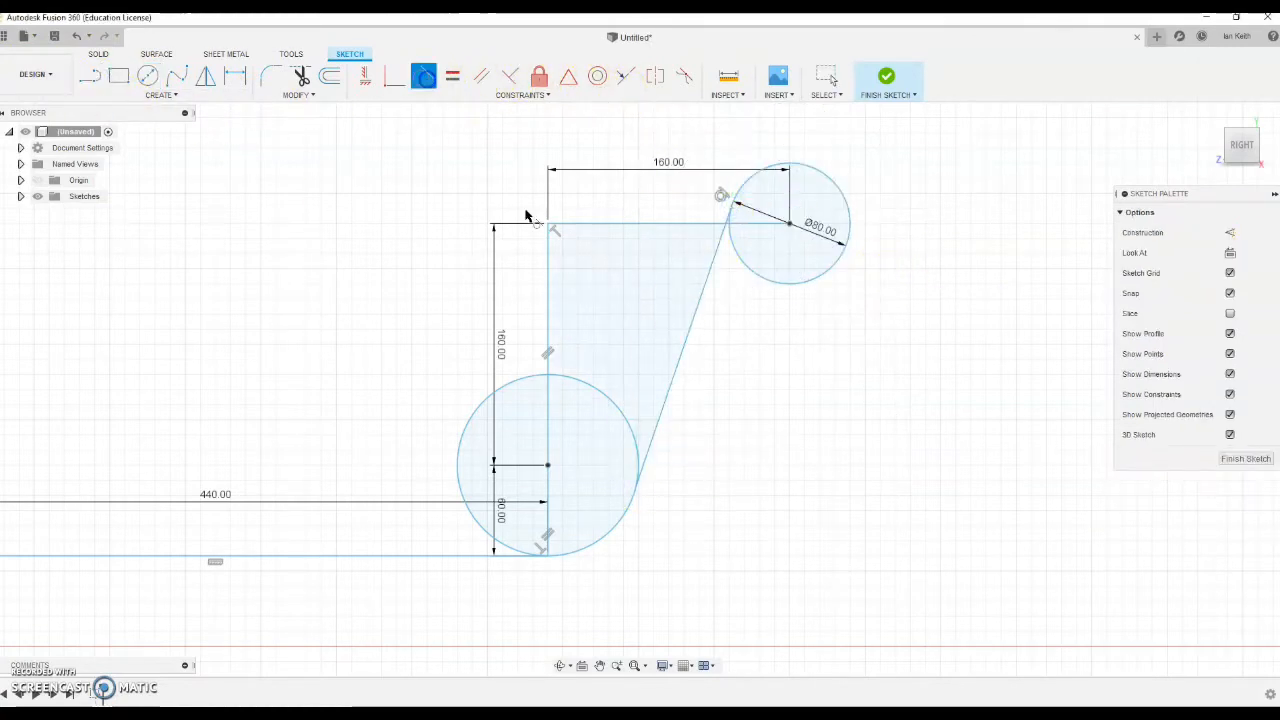
{"action": "left_click", "coordinate": [653, 446]}
{"action": "left_click", "coordinate": [641, 462]}
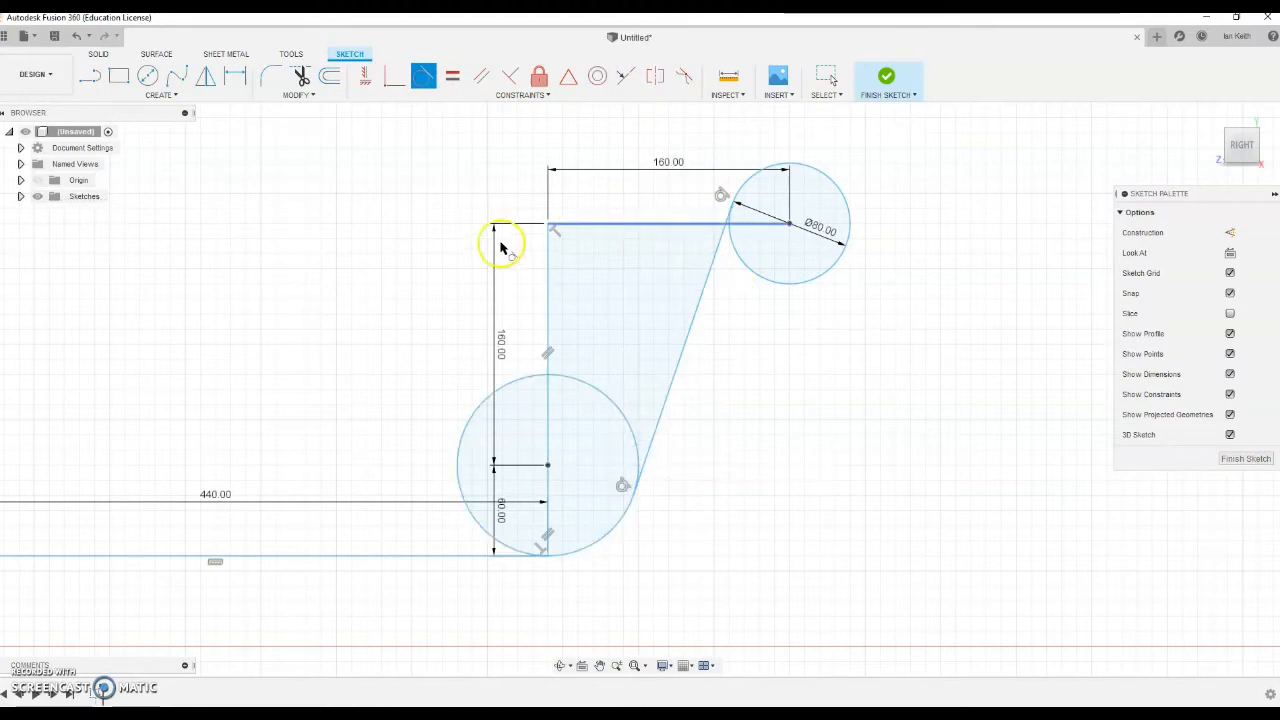
Trim the lower circle so only the arc between the horizontal base line and the slanted line is left
{"action": "left_click", "coordinate": [302, 80]}
{"action": "left_click", "coordinate": [608, 400]}
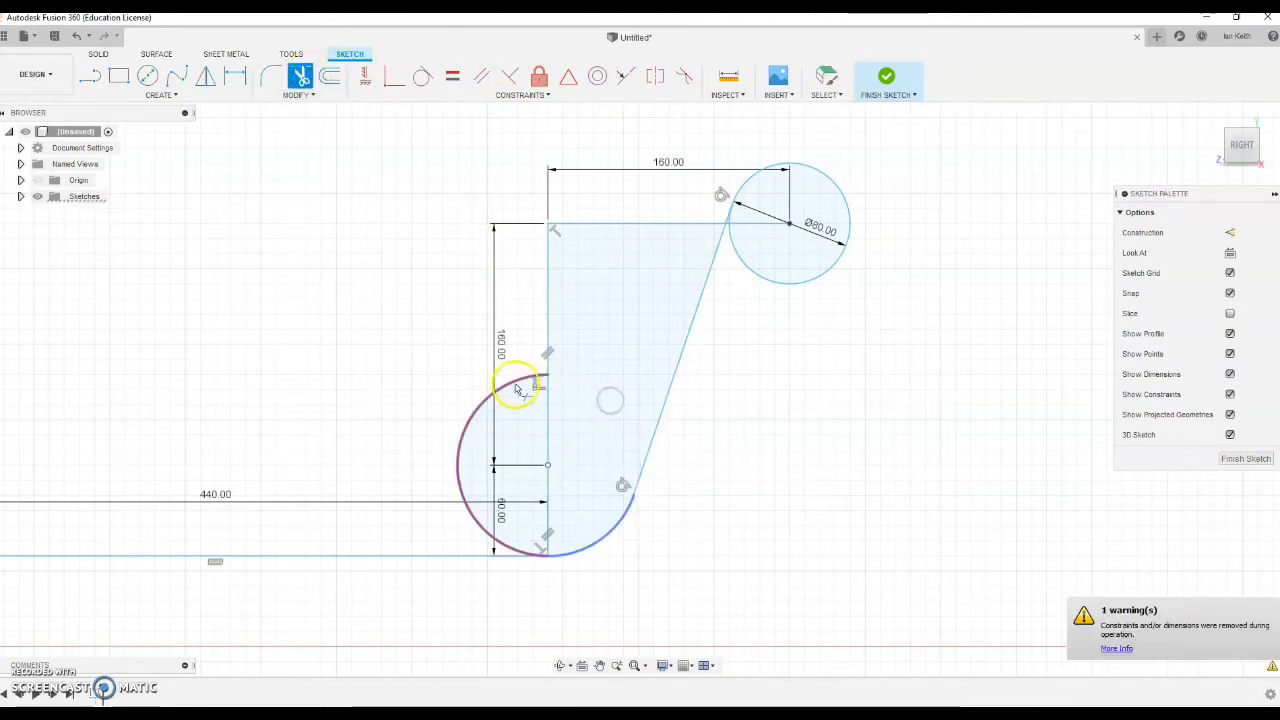
{"action": "left_click", "coordinate": [514, 380]}
Draw a line from the 80 mm circle's centre outward past its lower-right edge and trim away the circle's lower part
{"action": "left_click", "coordinate": [90, 78]}
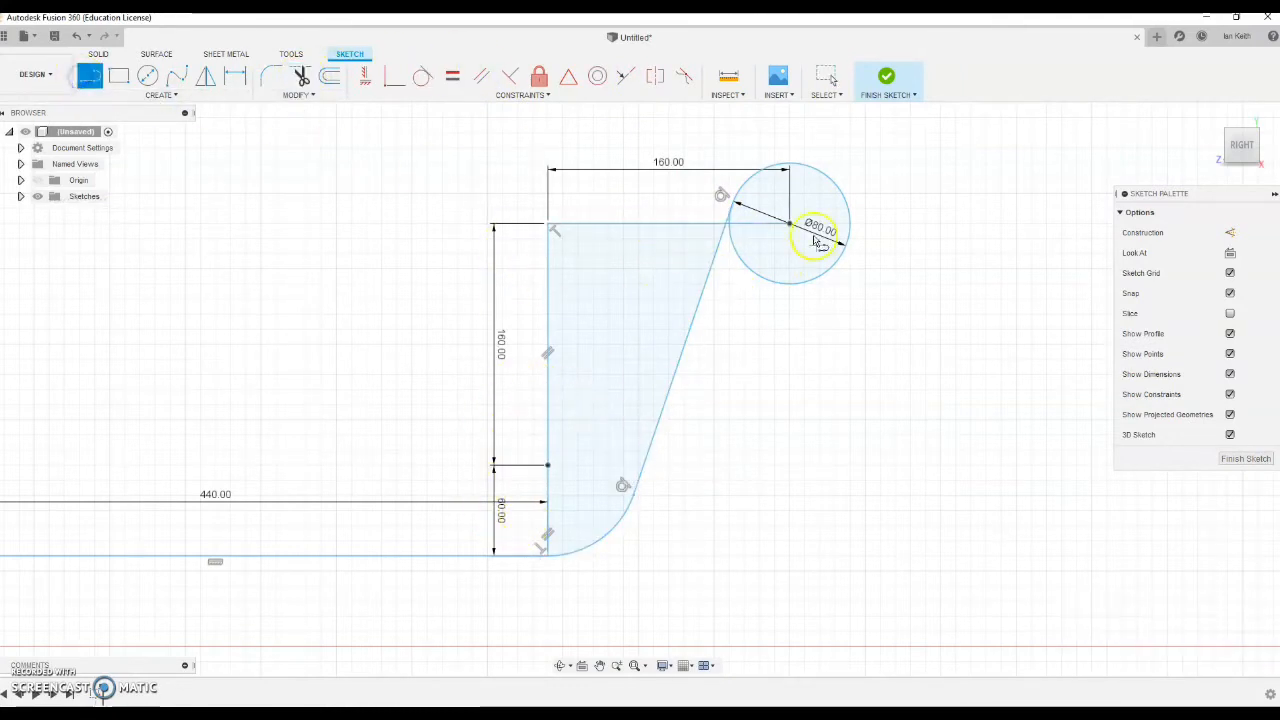
{"action": "left_click", "coordinate": [895, 268]}
{"action": "key", "text": "Escape"}
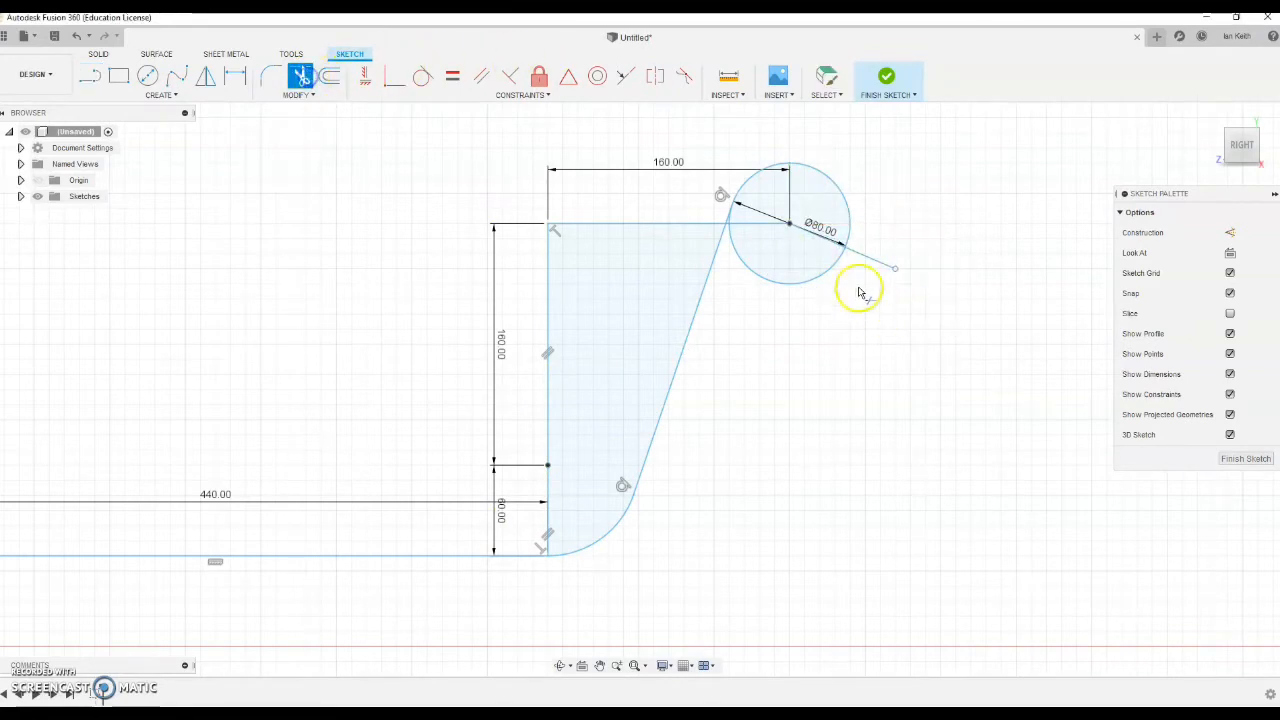
{"action": "left_click", "coordinate": [835, 270]}
{"action": "scroll", "coordinate": [735, 222], "scroll_direction": "up", "scroll_amount": 3}
{"action": "scroll", "coordinate": [755, 272], "scroll_direction": "down", "scroll_amount": 4}
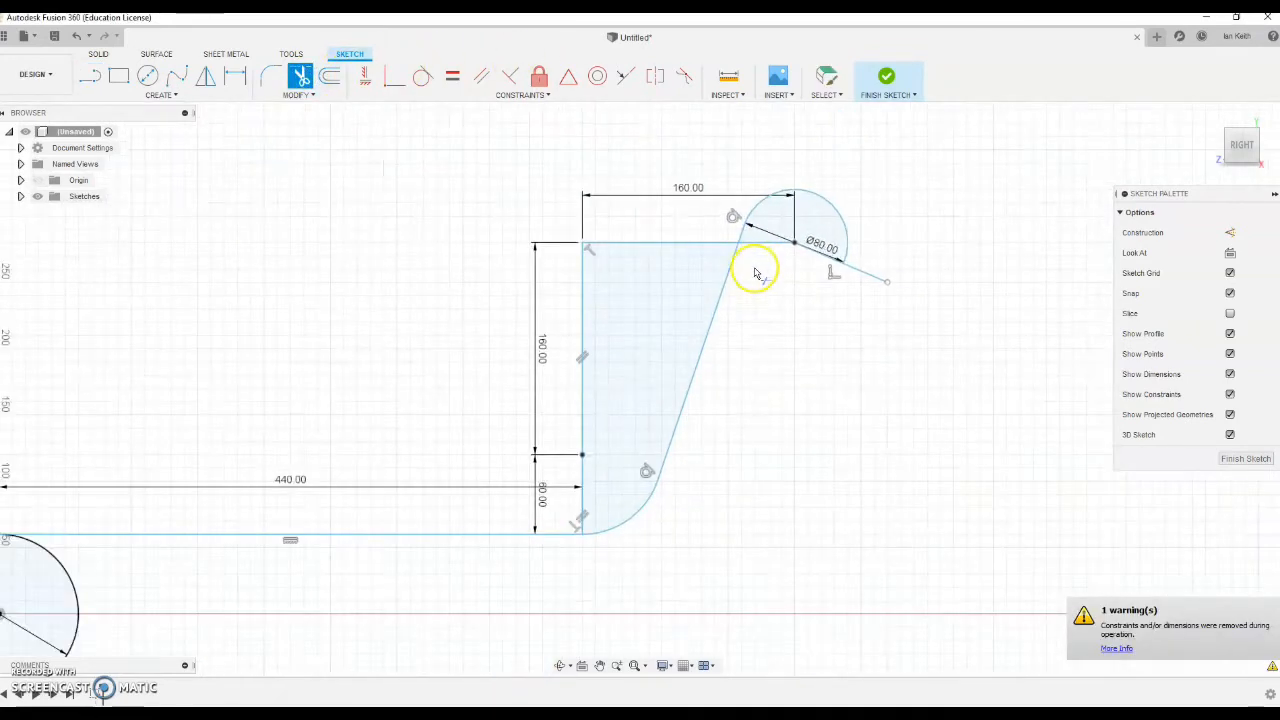
Convert the 160 mm horizontal line and the 160 mm and 60 mm vertical lines to construction geometry
{"action": "key", "text": "Escape"}
{"action": "left_click", "coordinate": [716, 242]}
{"action": "right_click", "coordinate": [716, 242]}
{"action": "key", "text": "Escape"}
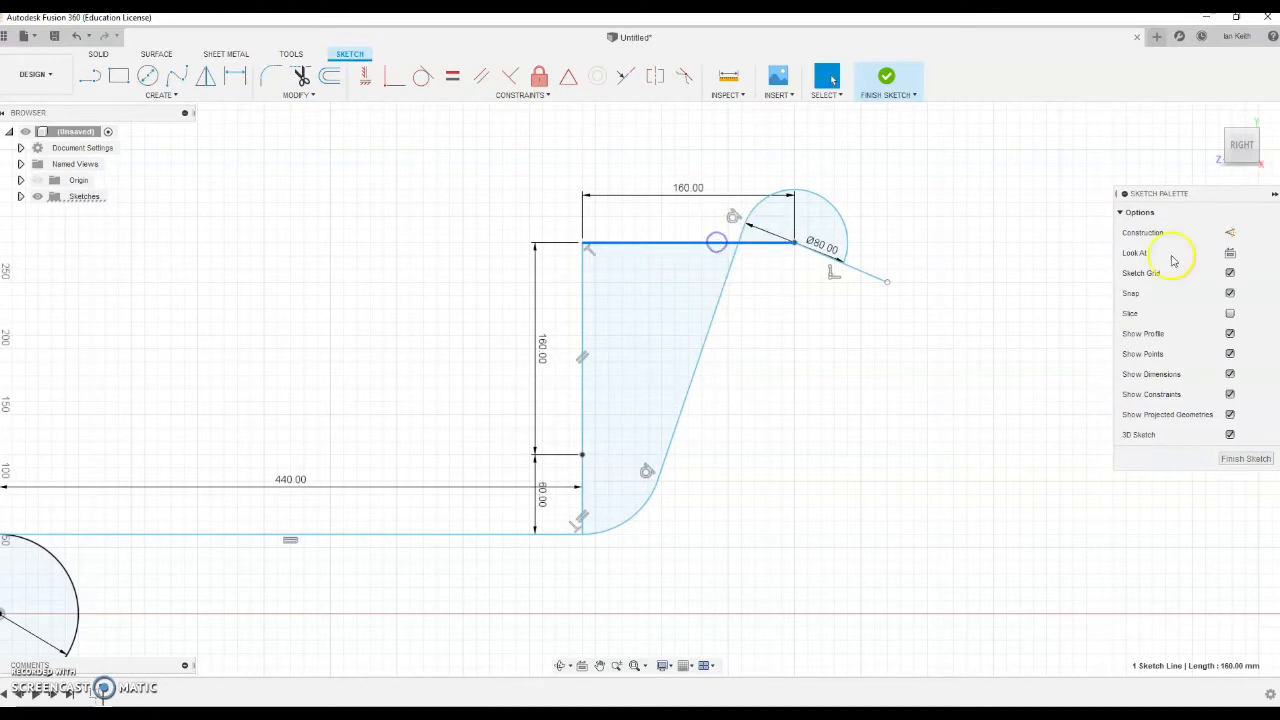
{"action": "key", "text": "x"}
{"action": "left_click", "coordinate": [581, 332]}
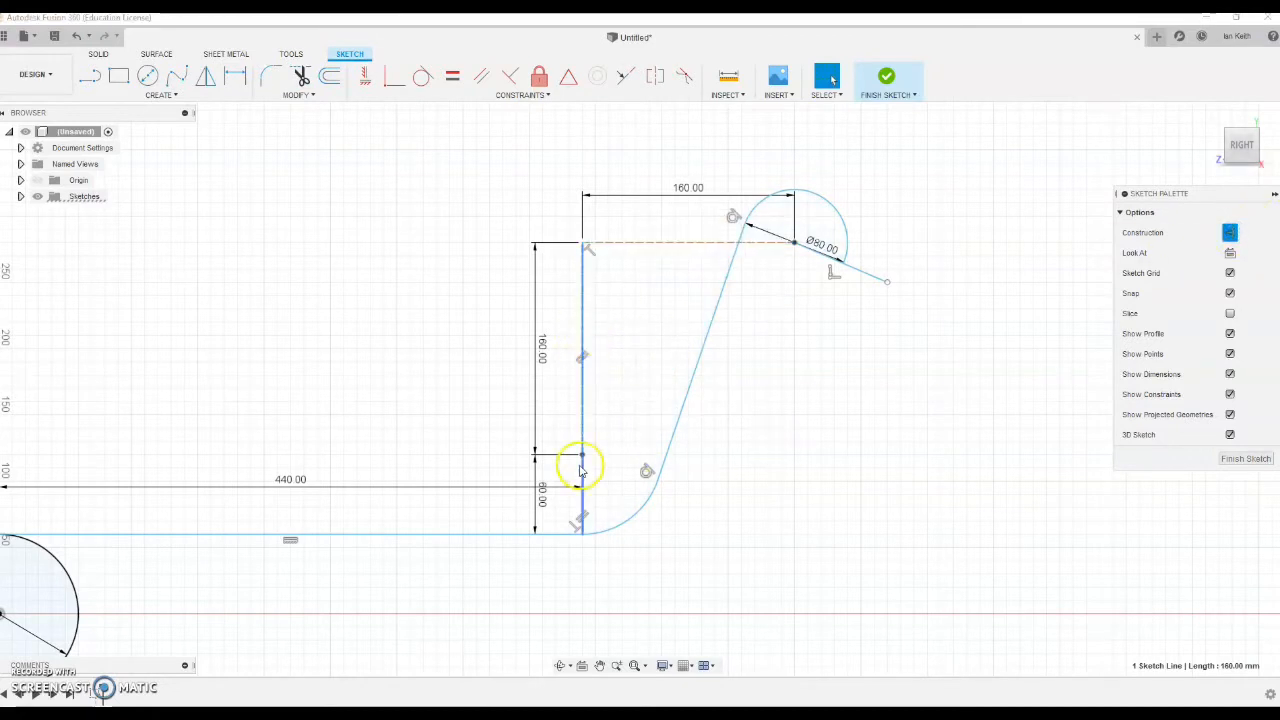
{"action": "left_click", "coordinate": [1229, 233]}
Draw a vertical line 137 mm long straight down from the centre of the 120 mm circle
{"action": "scroll", "coordinate": [833, 497], "scroll_direction": "down", "scroll_amount": 2}
{"action": "middle_click_drag", "start_coordinate": [322, 589], "coordinate": [439, 339]}
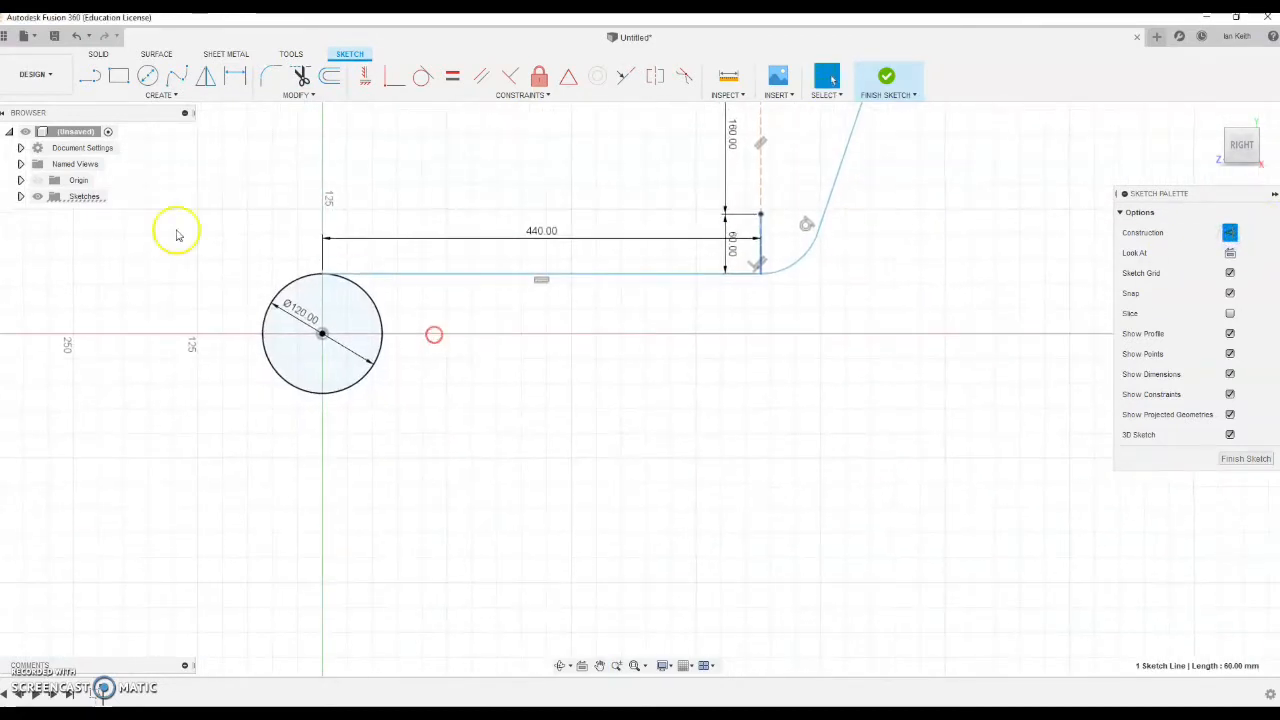
{"action": "key", "text": "l"}
{"action": "left_click", "coordinate": [322, 335]}
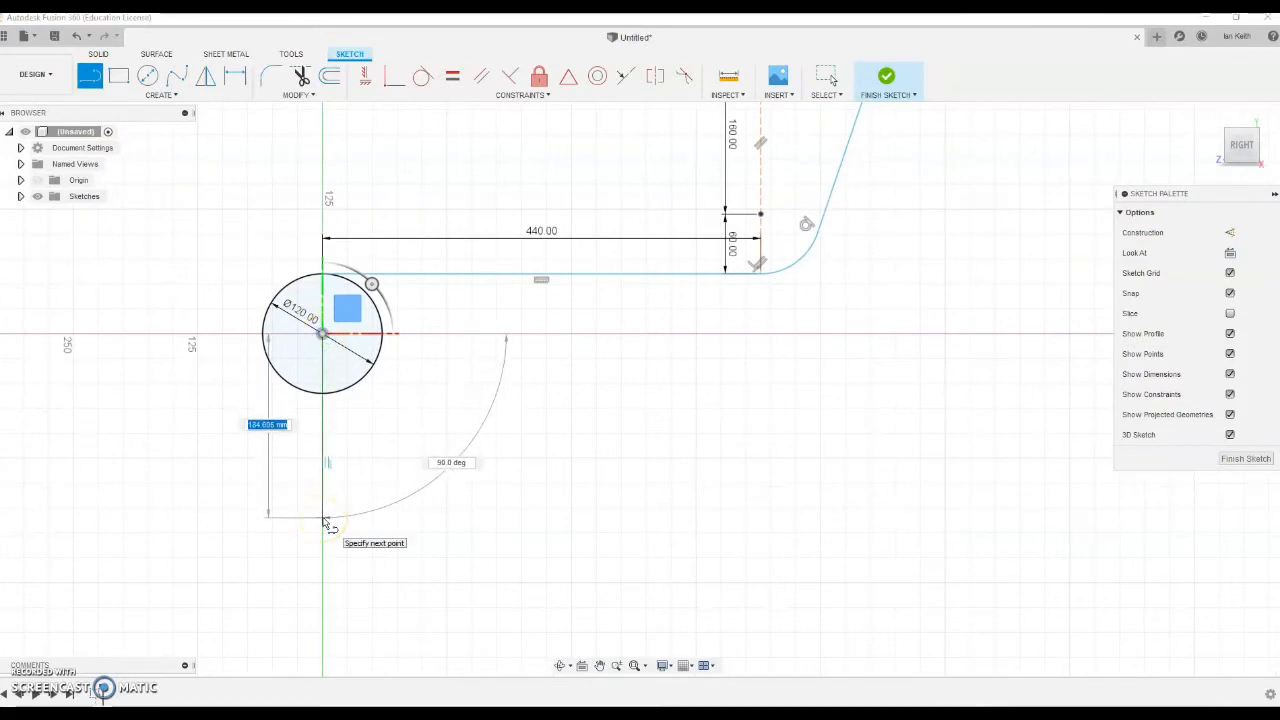
{"action": "type", "text": "137"}
{"action": "key", "text": "Return"}
{"action": "key", "text": "Escape"}
Draw a horizontal line about 132 mm long toward the left from the lower end of the 137 mm line
{"action": "key", "text": "l"}
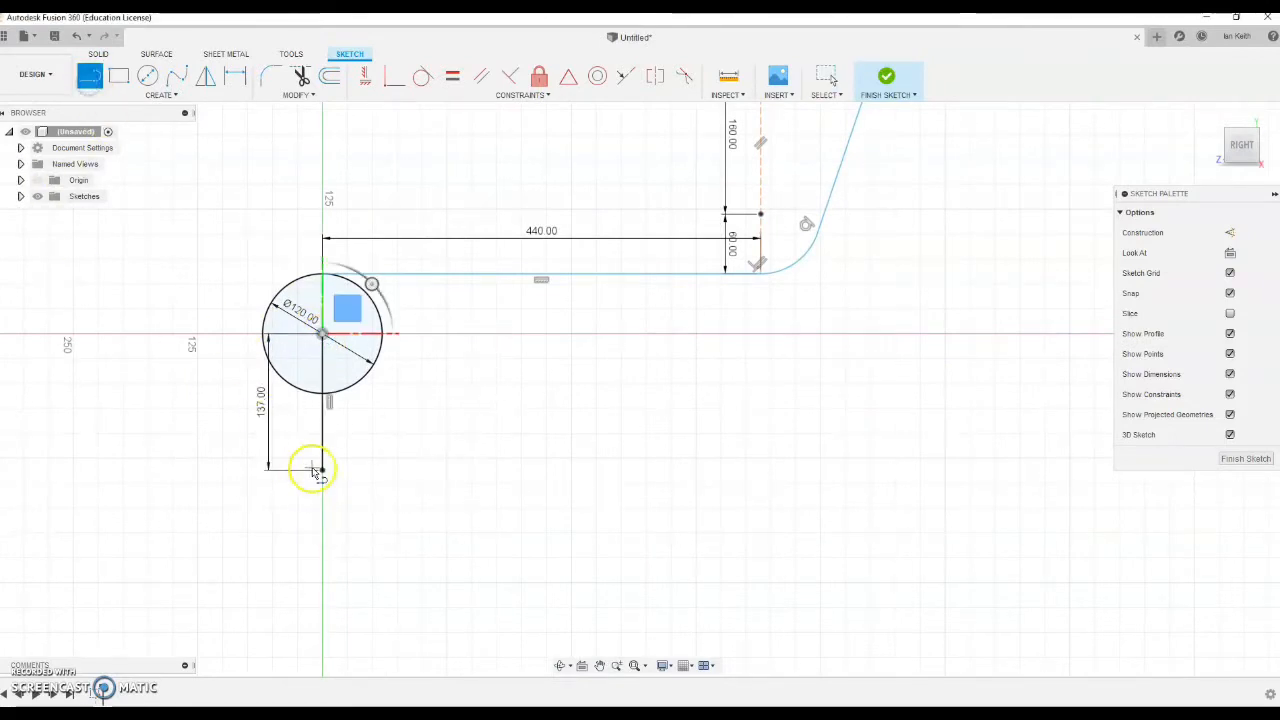
{"action": "left_click", "coordinate": [322, 469]}
{"action": "left_click", "coordinate": [191, 469]}
{"action": "key", "text": "Escape"}
Draw a line from the 120 mm circle's left side down to the horizontal line and make it tangent to the circle
{"action": "left_click", "coordinate": [90, 76]}
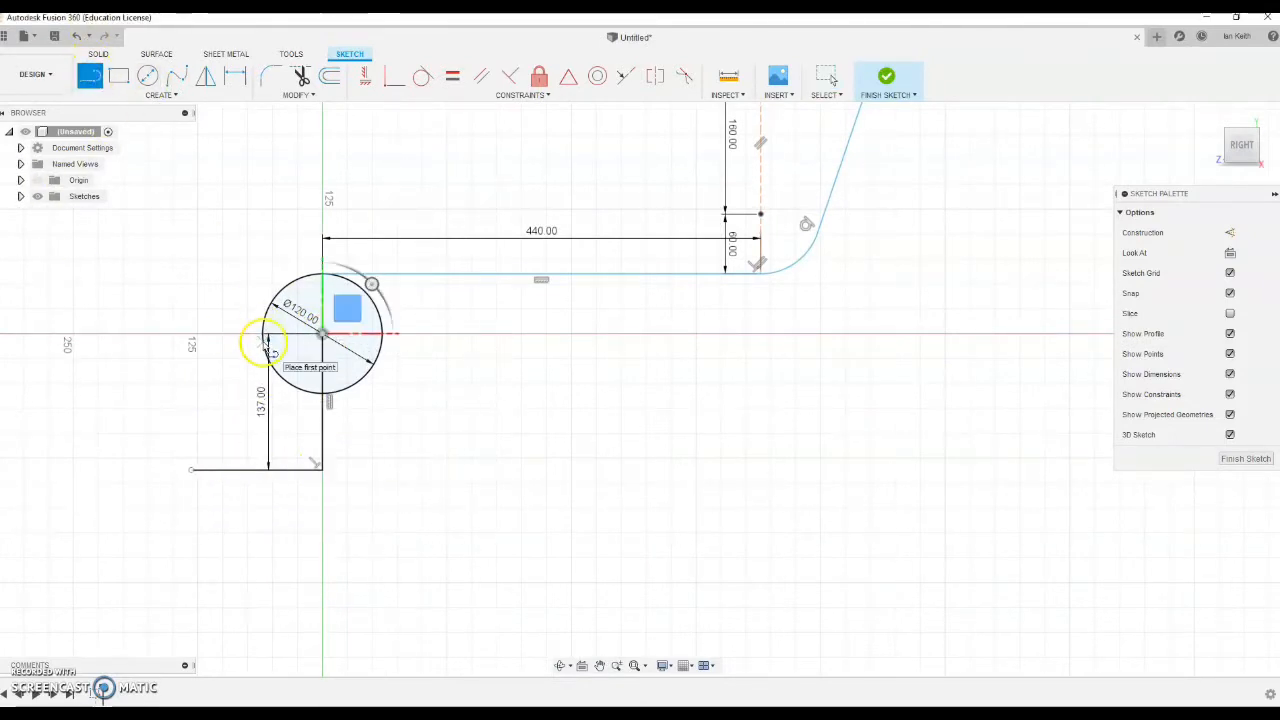
{"action": "left_click", "coordinate": [296, 470]}
{"action": "left_click", "coordinate": [423, 76]}
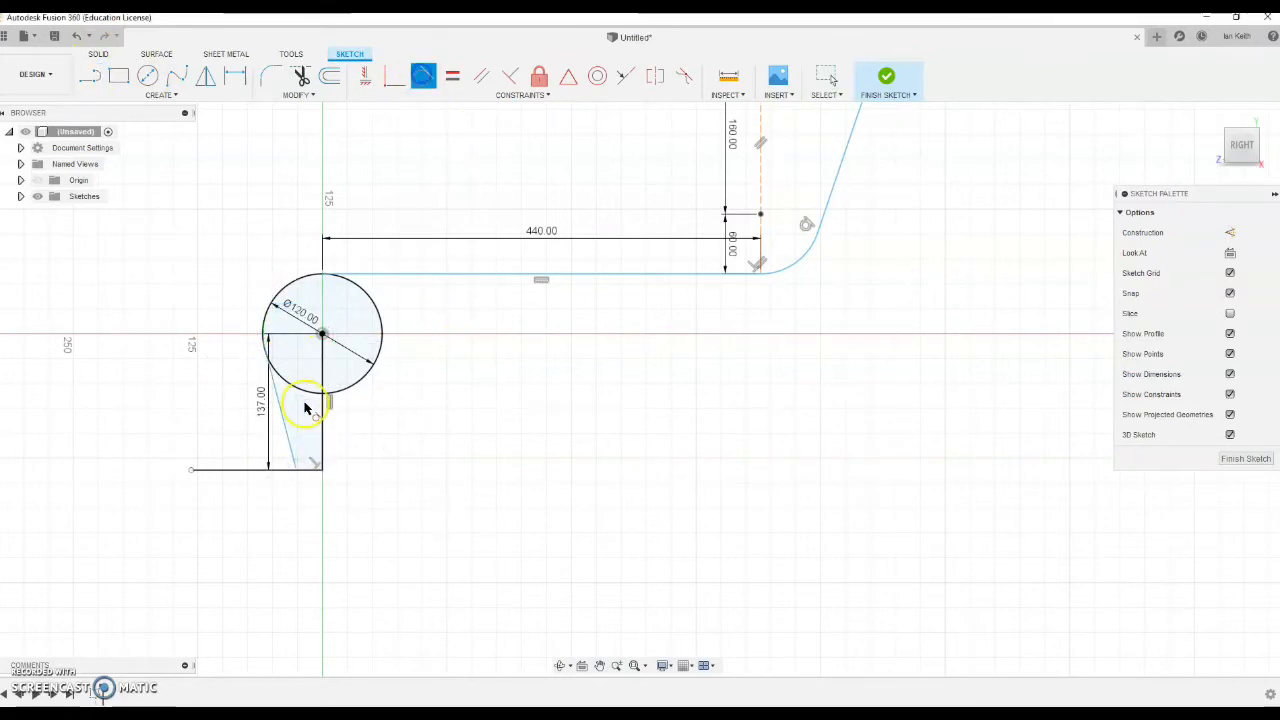
{"action": "left_click", "coordinate": [281, 407]}
{"action": "left_click", "coordinate": [281, 378]}
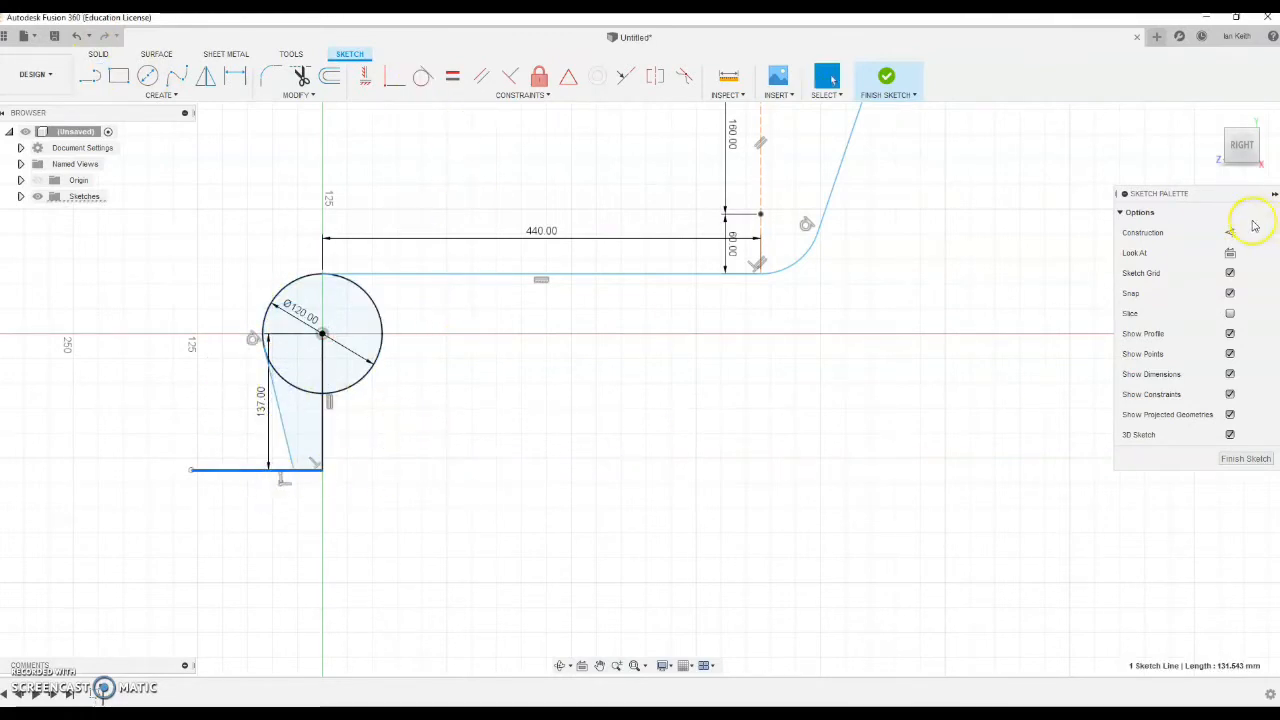
Convert the 137 mm vertical line and its horizontal line to construction geometry, and trim the lower part of the 120 mm circle
{"action": "left_click", "coordinate": [321, 433]}
{"action": "left_click", "coordinate": [1230, 232]}
{"action": "left_click", "coordinate": [206, 76]}
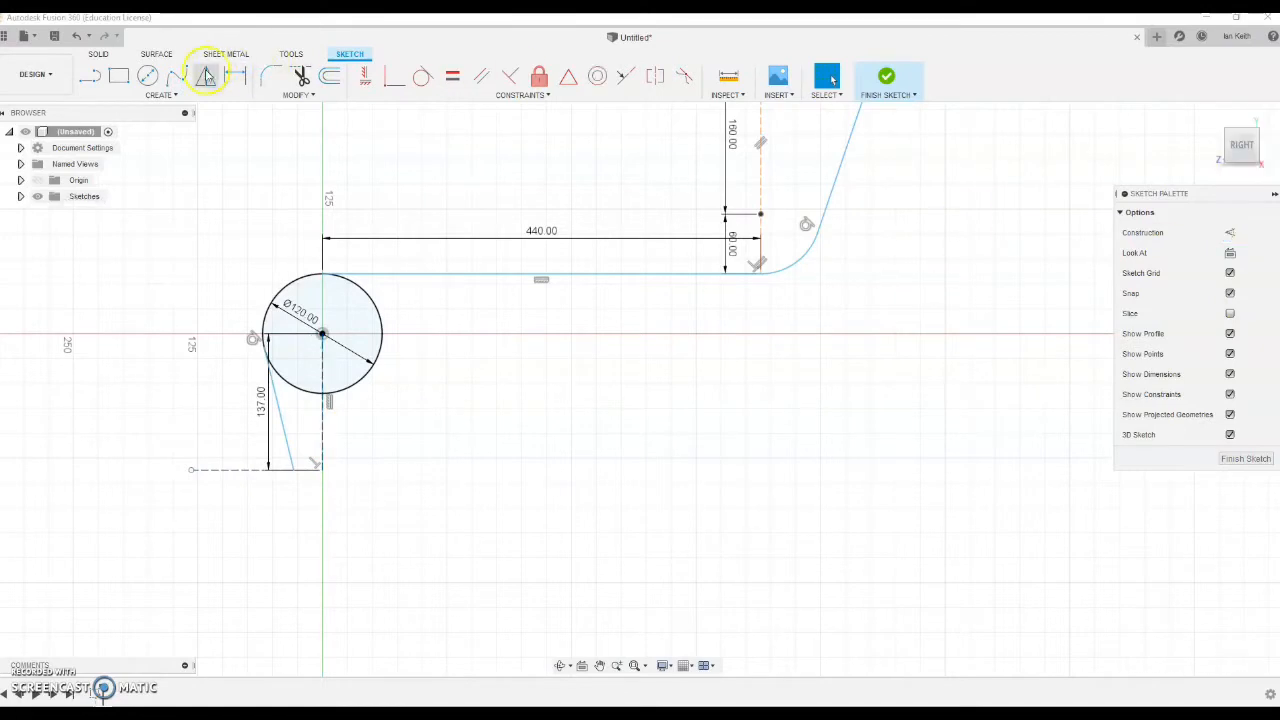
{"action": "left_click", "coordinate": [287, 378]}
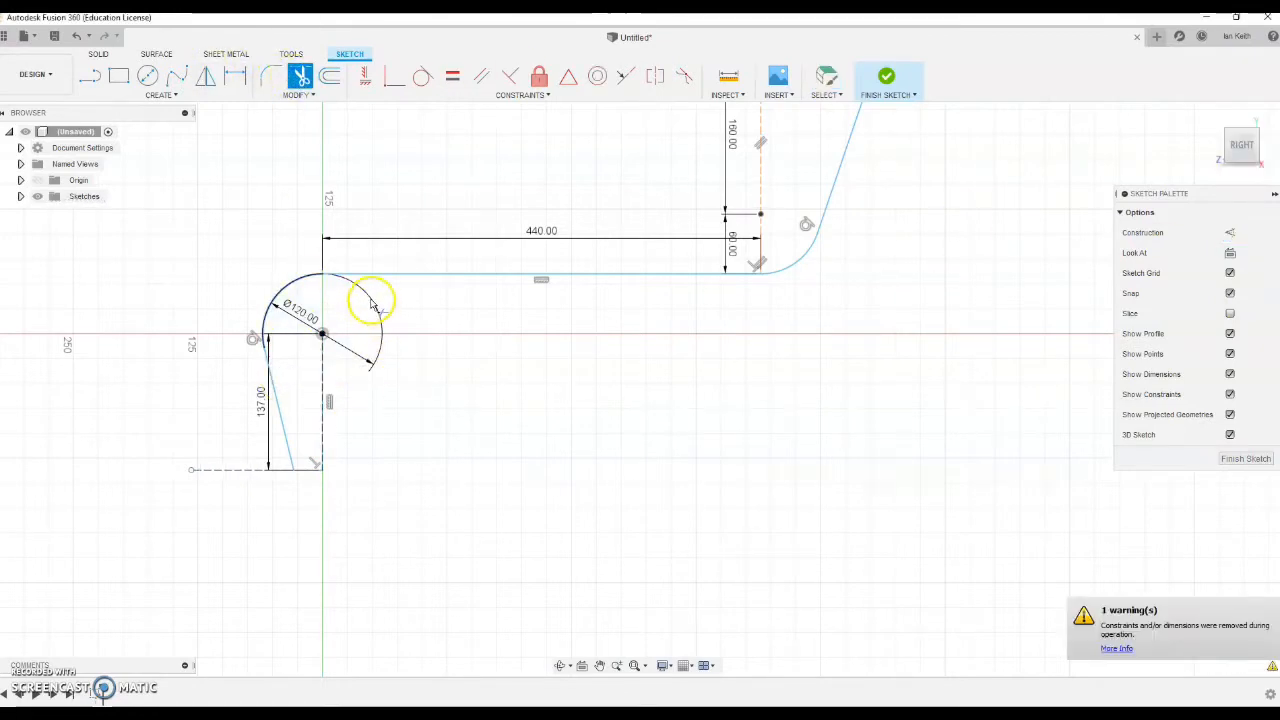
Offset the connected seat profile chain by 10 mm toward its underside
{"action": "scroll", "coordinate": [410, 312], "scroll_direction": "down", "scroll_amount": 3}
{"action": "middle_click_drag", "start_coordinate": [486, 329], "coordinate": [500, 400]}
{"action": "left_click", "coordinate": [330, 76]}
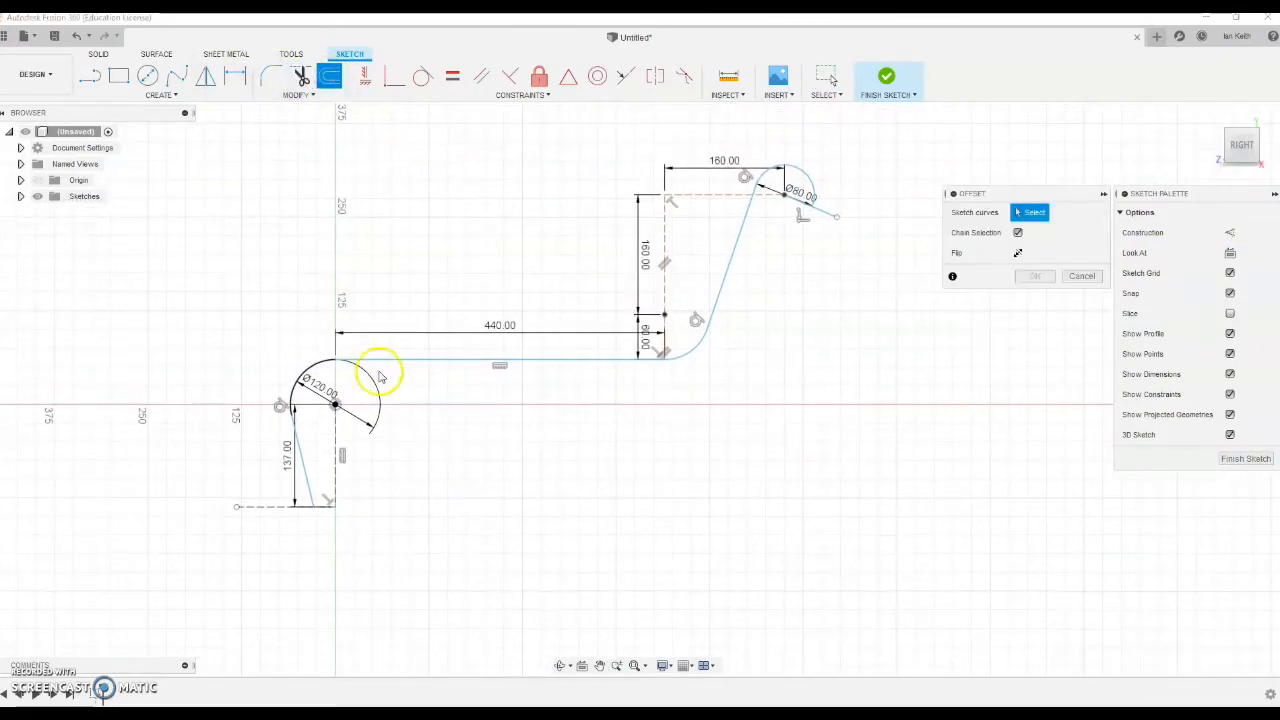
{"action": "left_click", "coordinate": [381, 361]}
{"action": "type", "text": "10"}
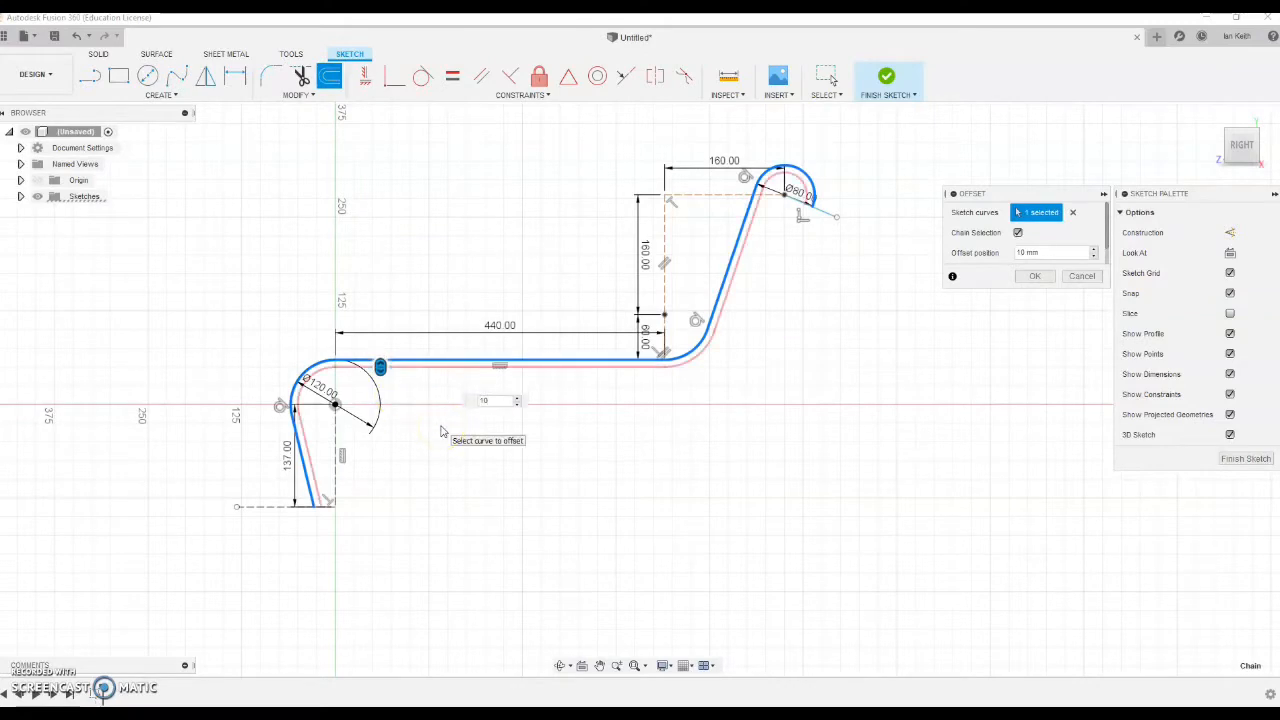
{"action": "key", "text": "Return"}
Draw a short line joining the two open ends at the profile's lower front end
{"action": "left_click", "coordinate": [89, 76]}
{"action": "scroll", "coordinate": [320, 512], "scroll_direction": "up", "scroll_amount": 3}
{"action": "scroll", "coordinate": [320, 512], "scroll_direction": "up", "scroll_amount": 2}
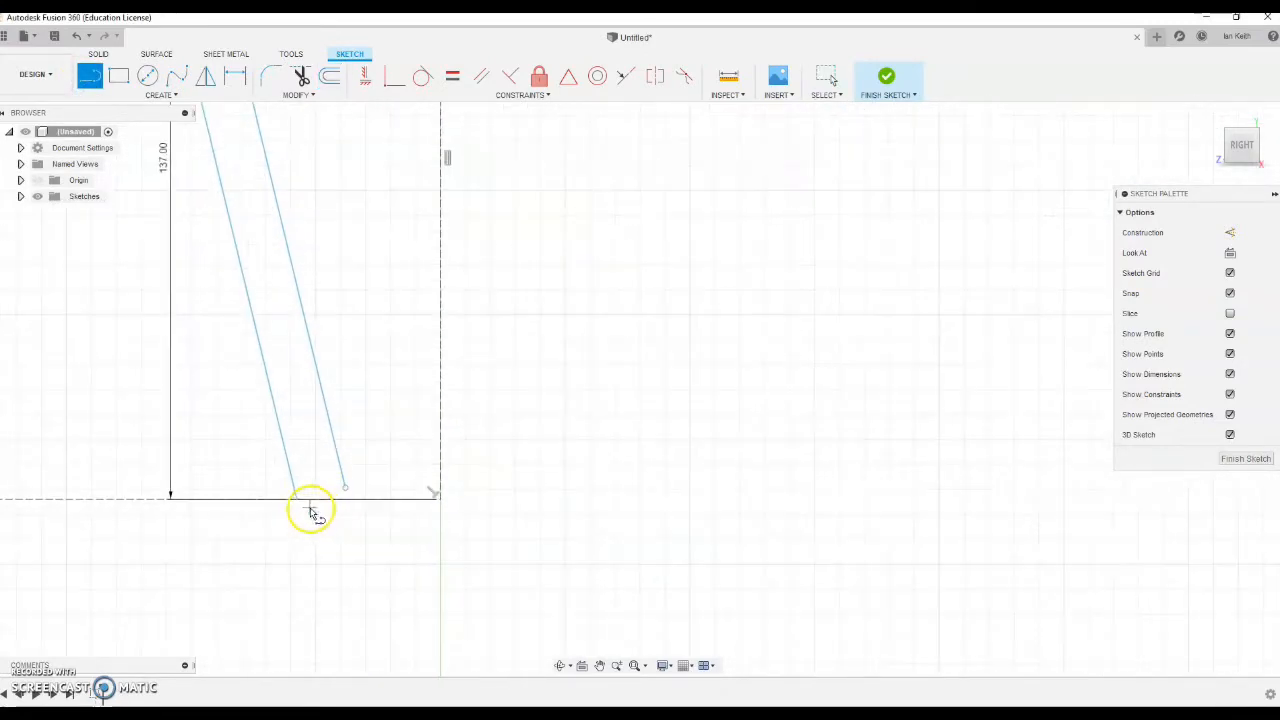
{"action": "left_click", "coordinate": [322, 501]}
Trim the excess of the closing line at the backrest's curled end and finish the sketch
{"action": "scroll", "coordinate": [420, 486], "scroll_direction": "down", "scroll_amount": 4}
{"action": "scroll", "coordinate": [800, 260], "scroll_direction": "down", "scroll_amount": 2}
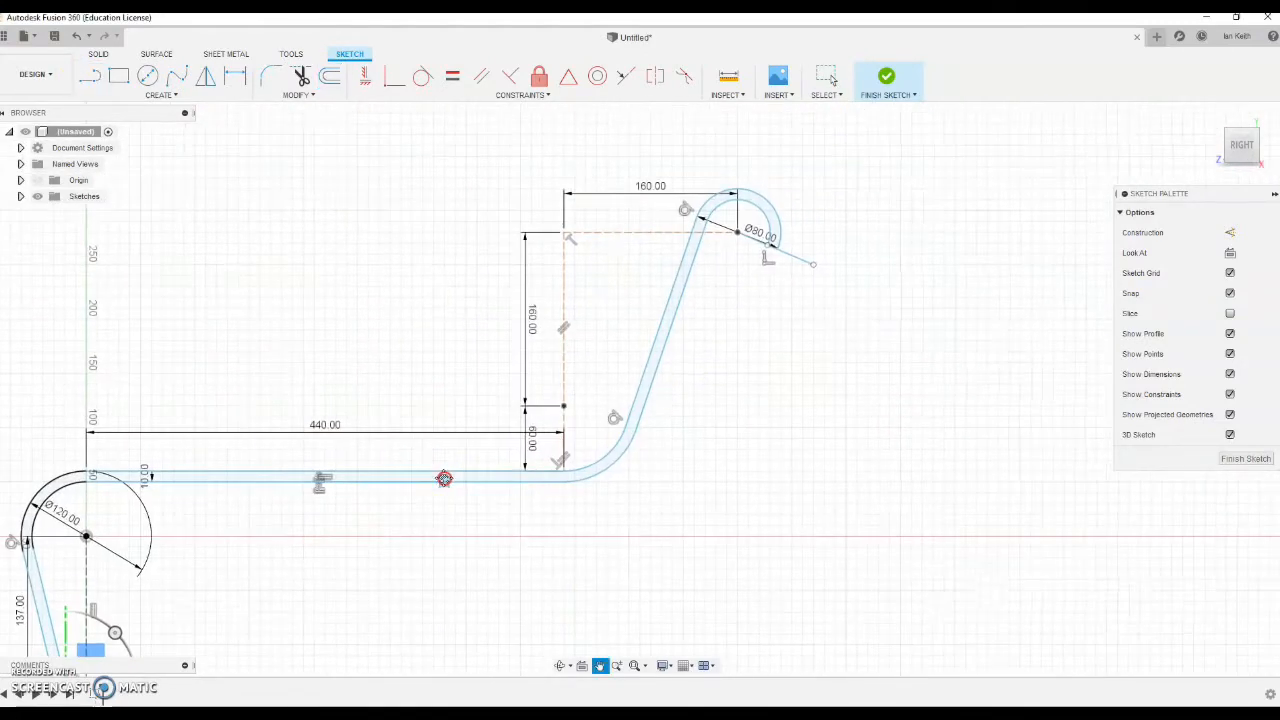
{"action": "scroll", "coordinate": [771, 250], "scroll_direction": "up", "scroll_amount": 4}
{"action": "left_click", "coordinate": [817, 258]}
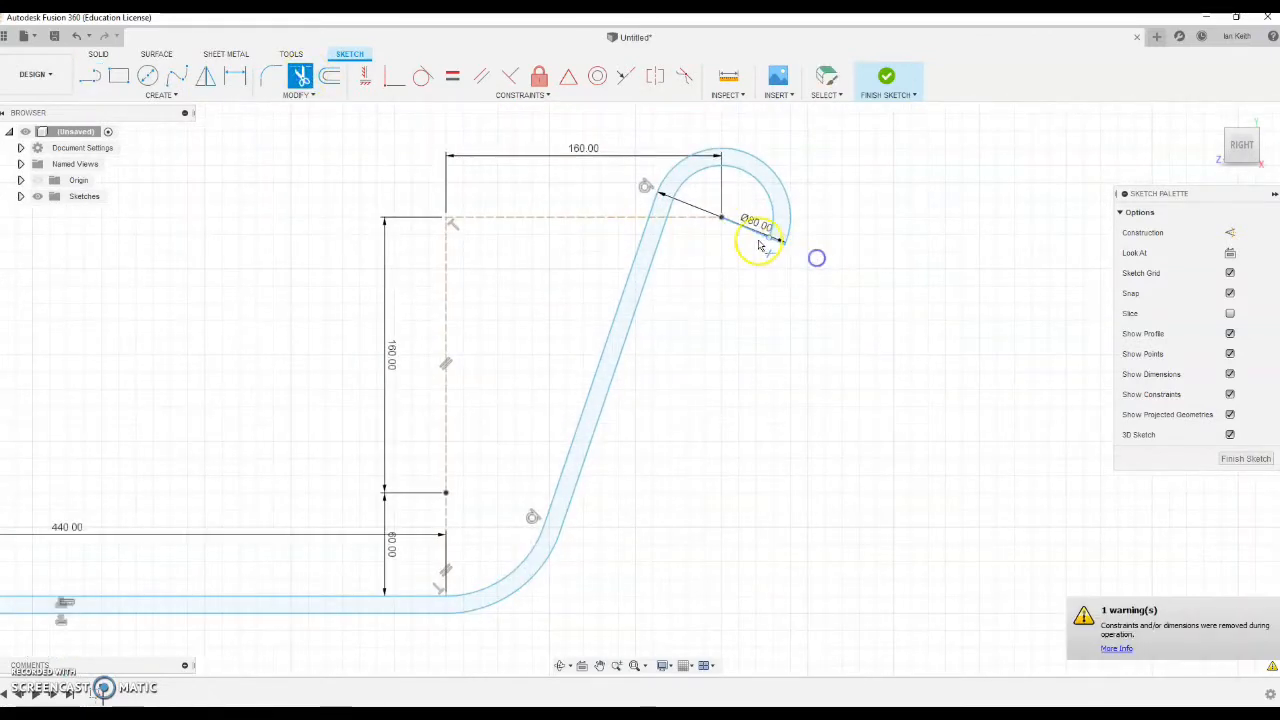
{"action": "scroll", "coordinate": [756, 300], "scroll_direction": "down", "scroll_amount": 3}
{"action": "left_click", "coordinate": [889, 79]}
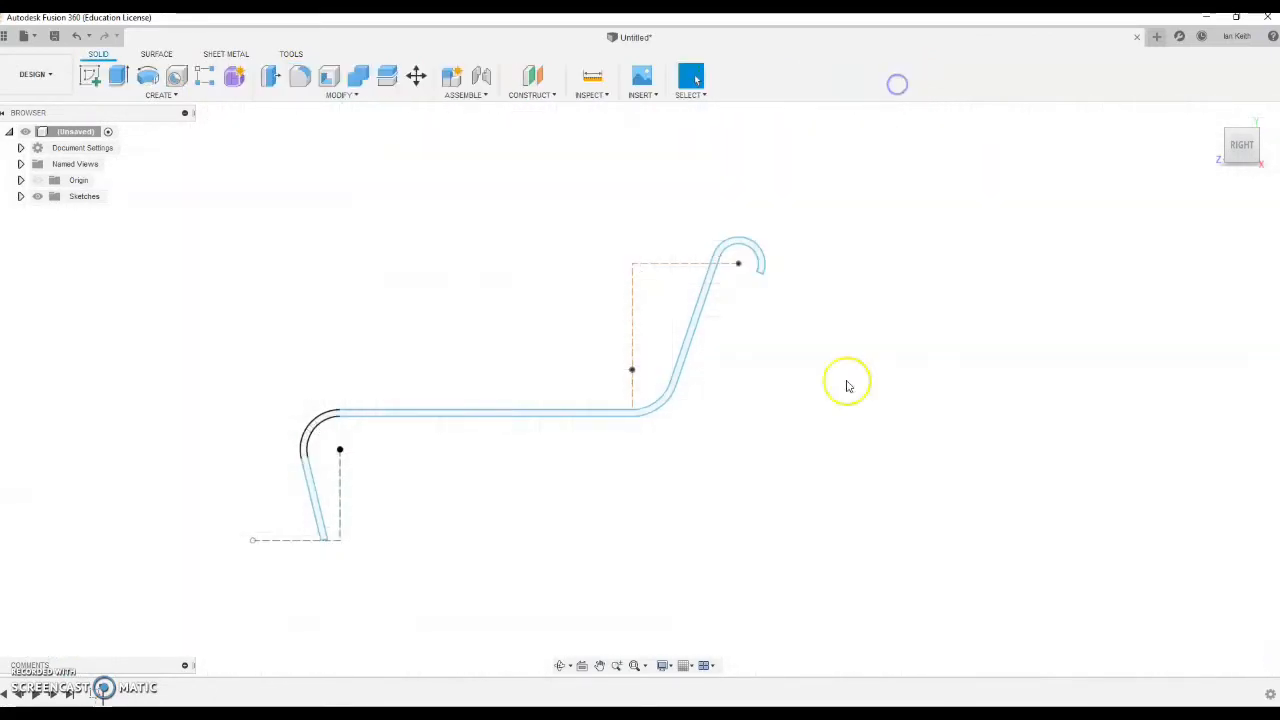
Extrude the closed seat profile 460 mm to one side as a new body
{"action": "left_click", "coordinate": [1224, 133]}
{"action": "left_click", "coordinate": [118, 75]}
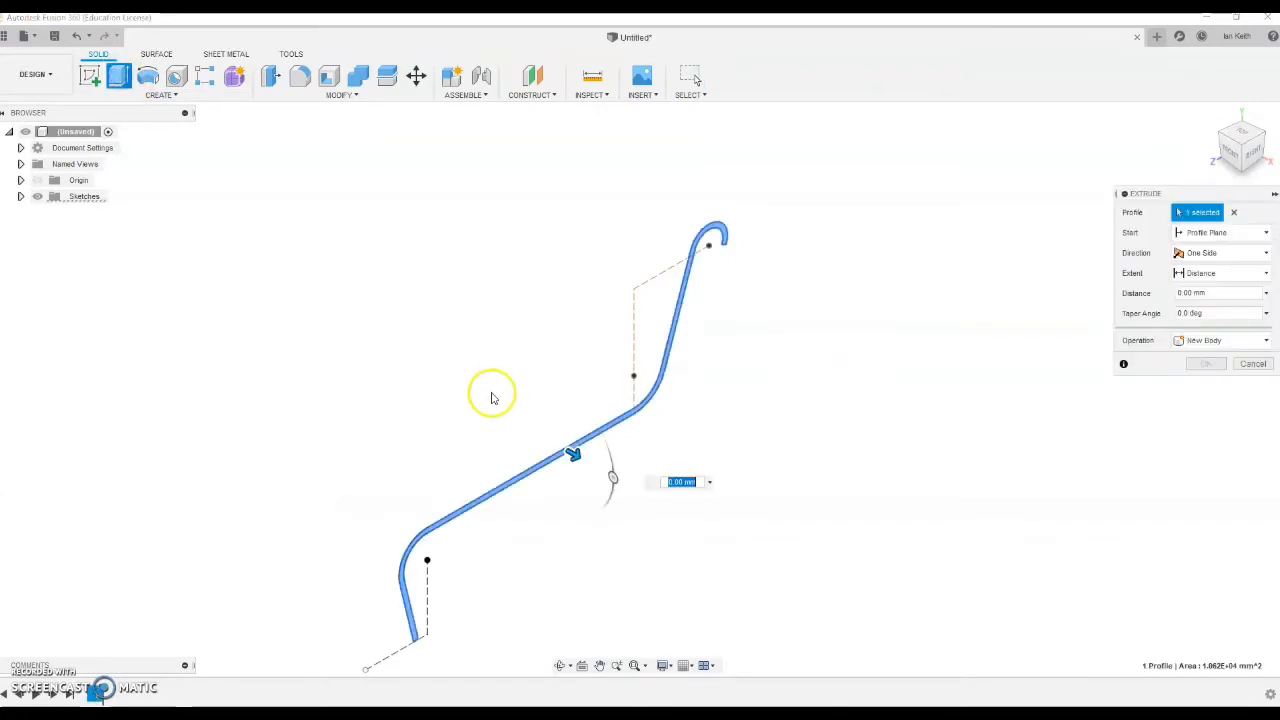
{"action": "type", "text": "400"}
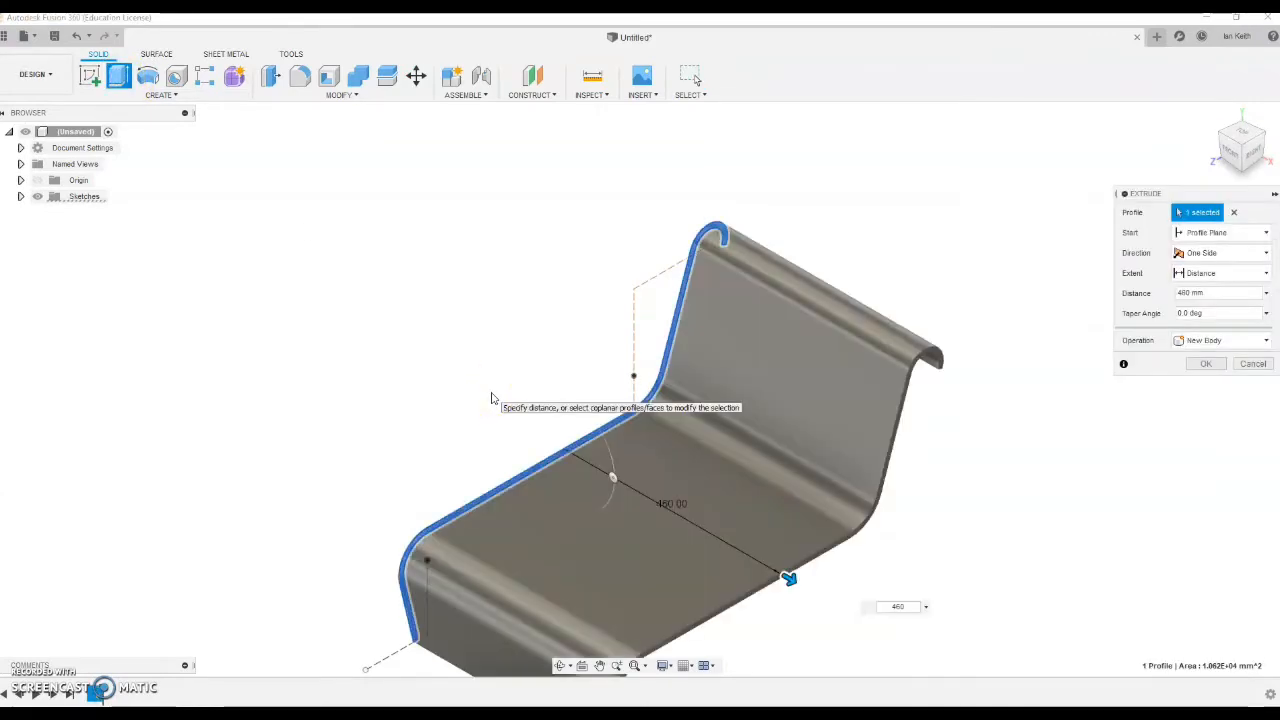
{"action": "key", "text": "Return"}
{"action": "left_click", "coordinate": [634, 665]}
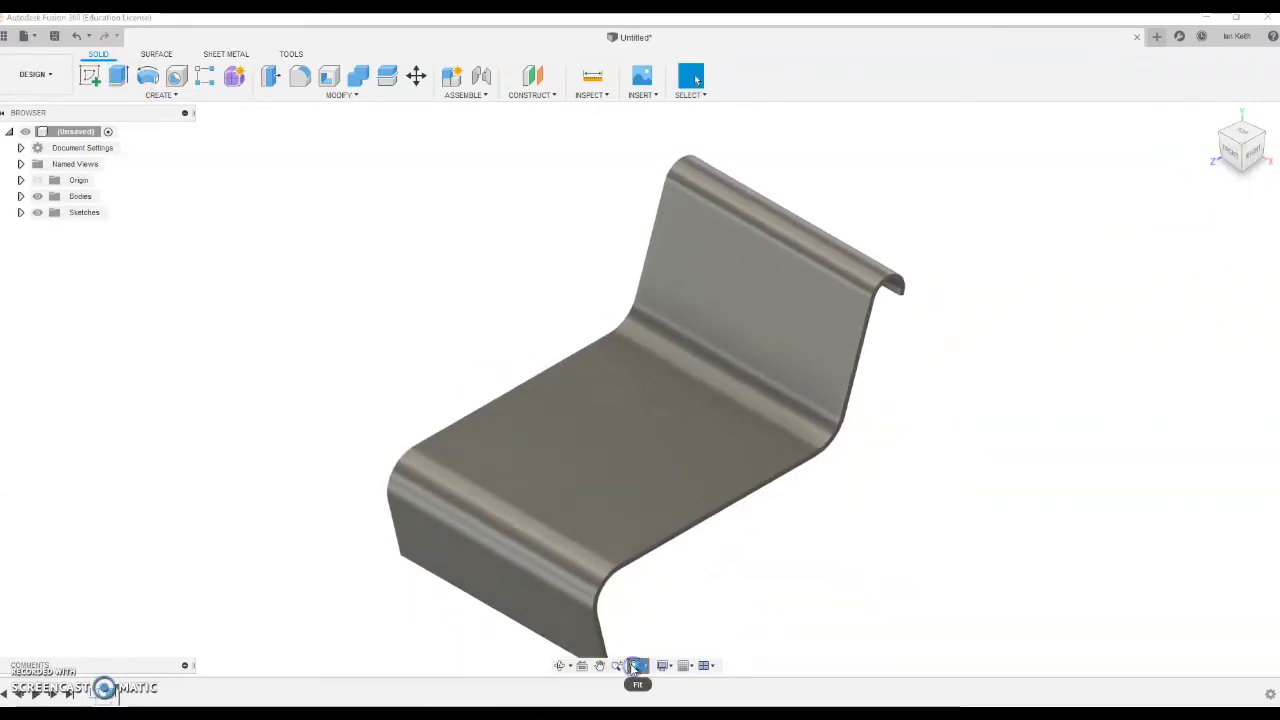
Start a sketch on the flat top face of the seat, viewed from above, and project the front and side edges
{"action": "left_click", "coordinate": [89, 75]}
{"action": "left_click", "coordinate": [578, 380]}
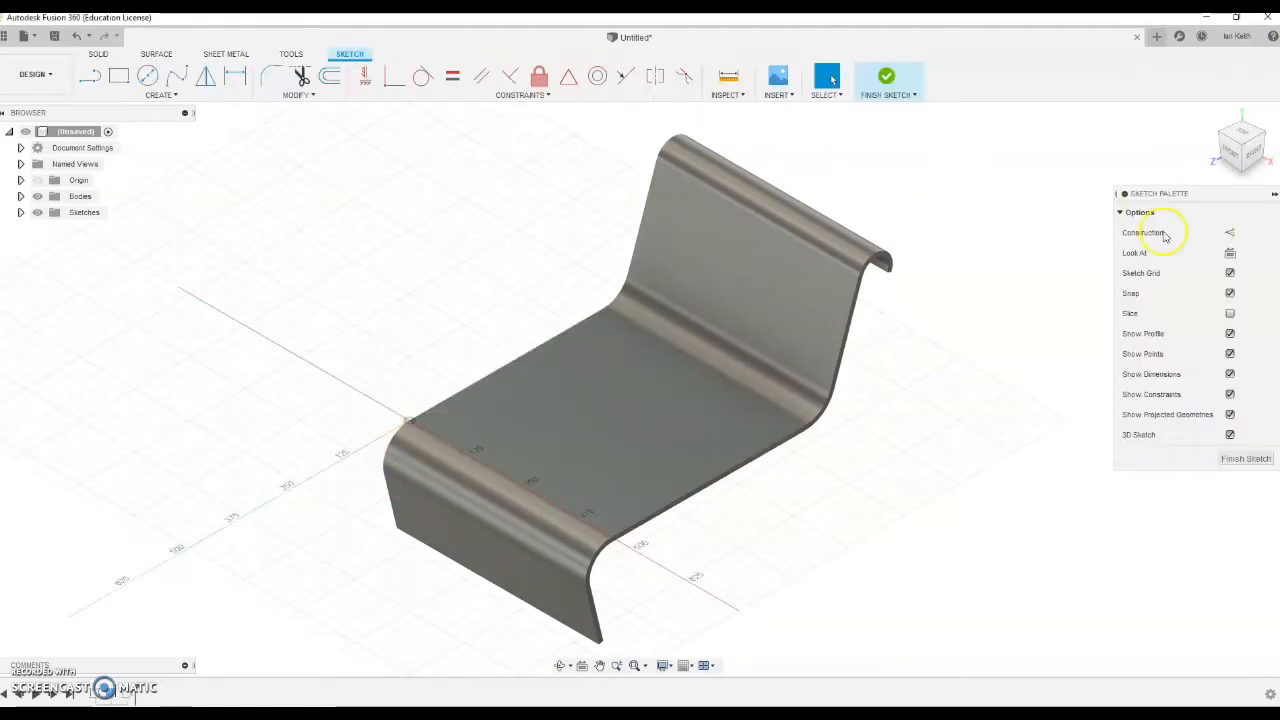
{"action": "left_click", "coordinate": [1230, 253]}
{"action": "left_click", "coordinate": [1262, 110]}
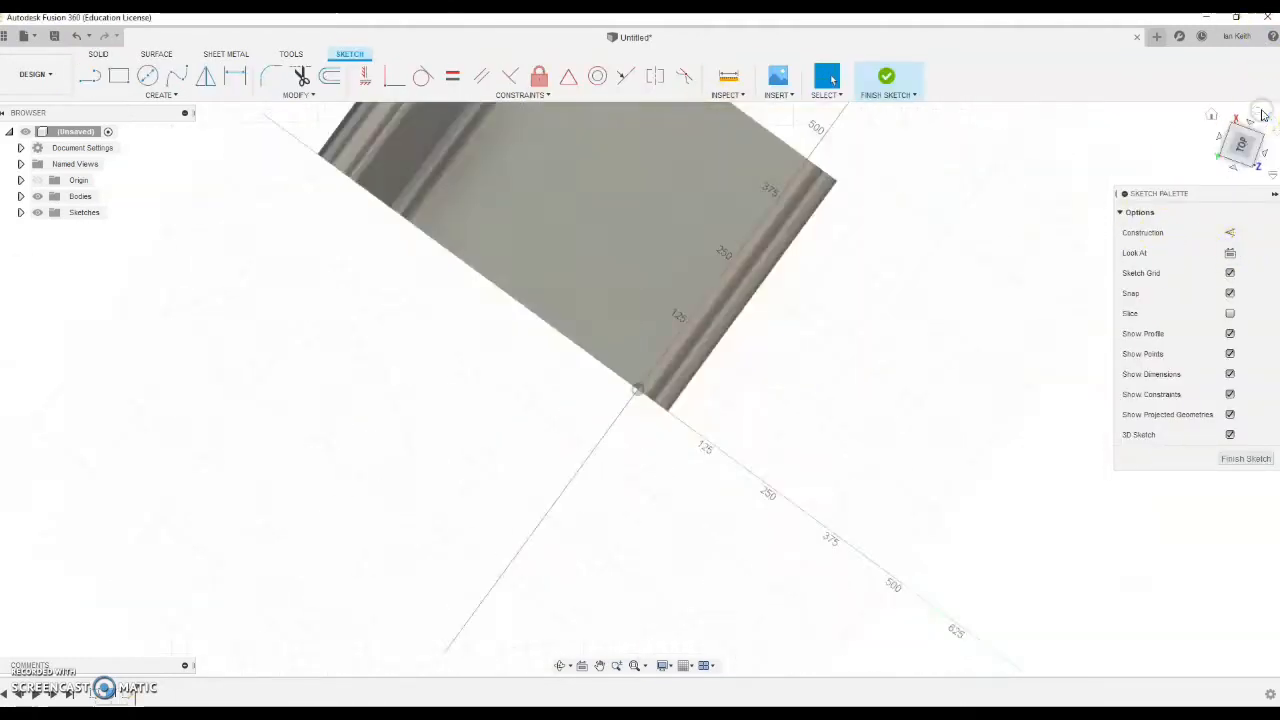
{"action": "middle_click_drag", "start_coordinate": [431, 543], "coordinate": [257, 600], "text": "shift"}
{"action": "left_click", "coordinate": [1243, 143]}
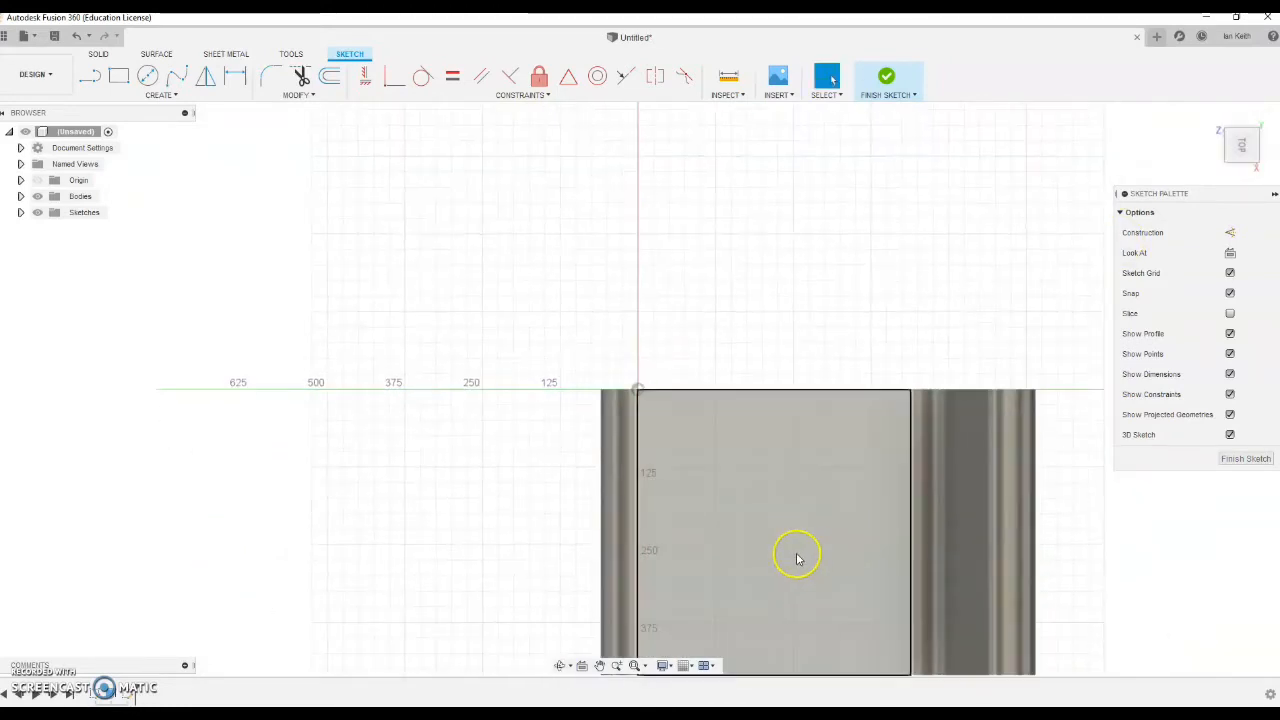
{"action": "left_click", "coordinate": [165, 95]}
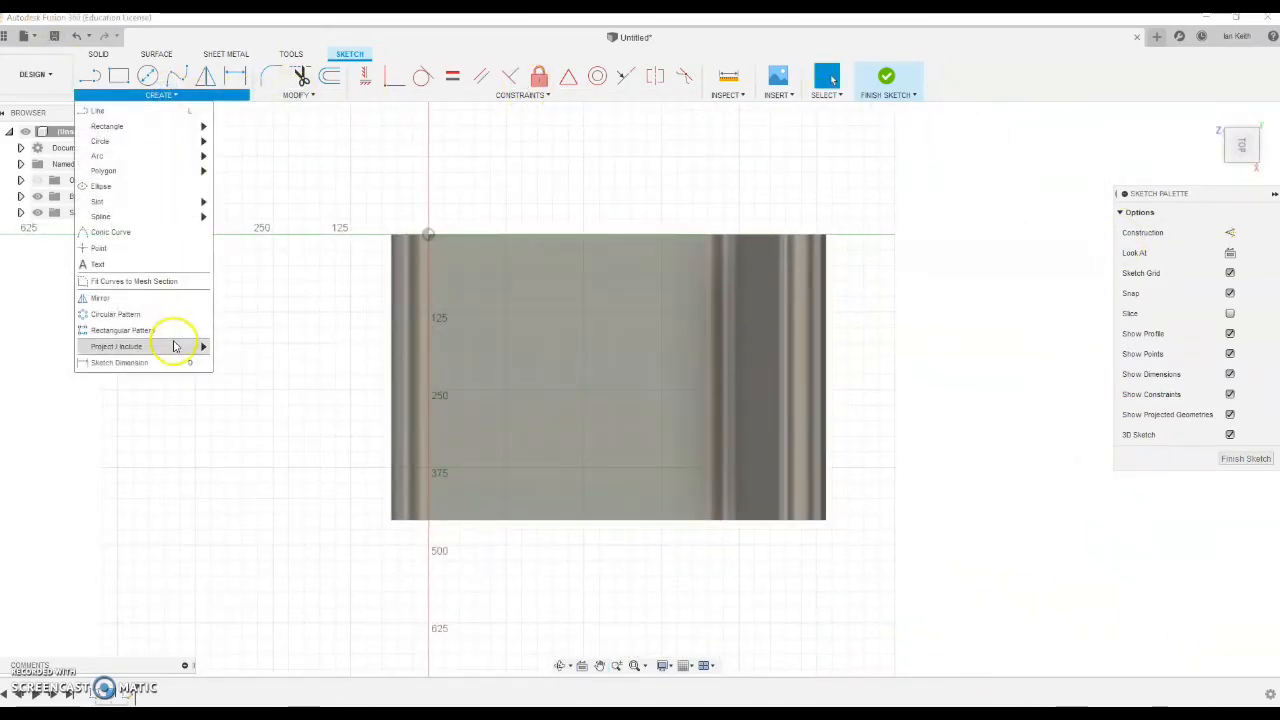
{"action": "left_click", "coordinate": [253, 344]}
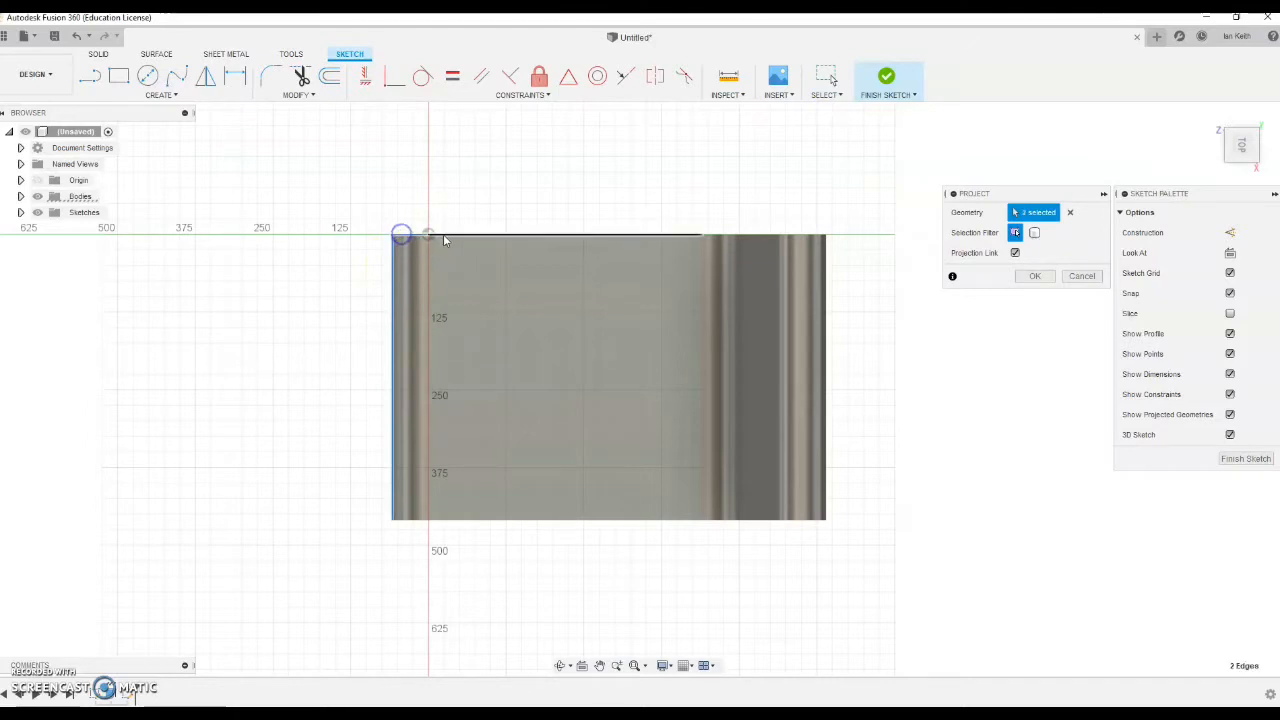
Draw a 191.5 mm line along the seat's side edge, starting at the front corner
{"action": "key", "text": "l"}
{"action": "scroll", "coordinate": [392, 232], "scroll_direction": "up", "scroll_amount": 2}
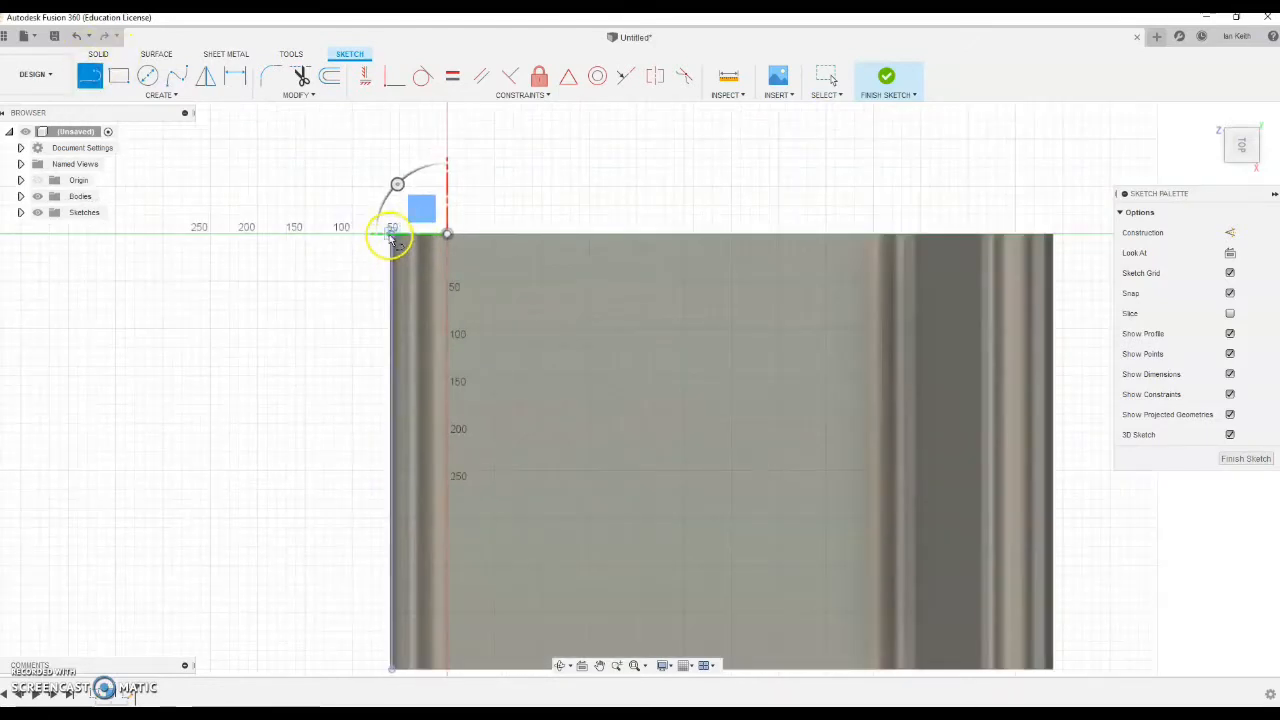
{"action": "scroll", "coordinate": [392, 232], "scroll_direction": "up", "scroll_amount": 8}
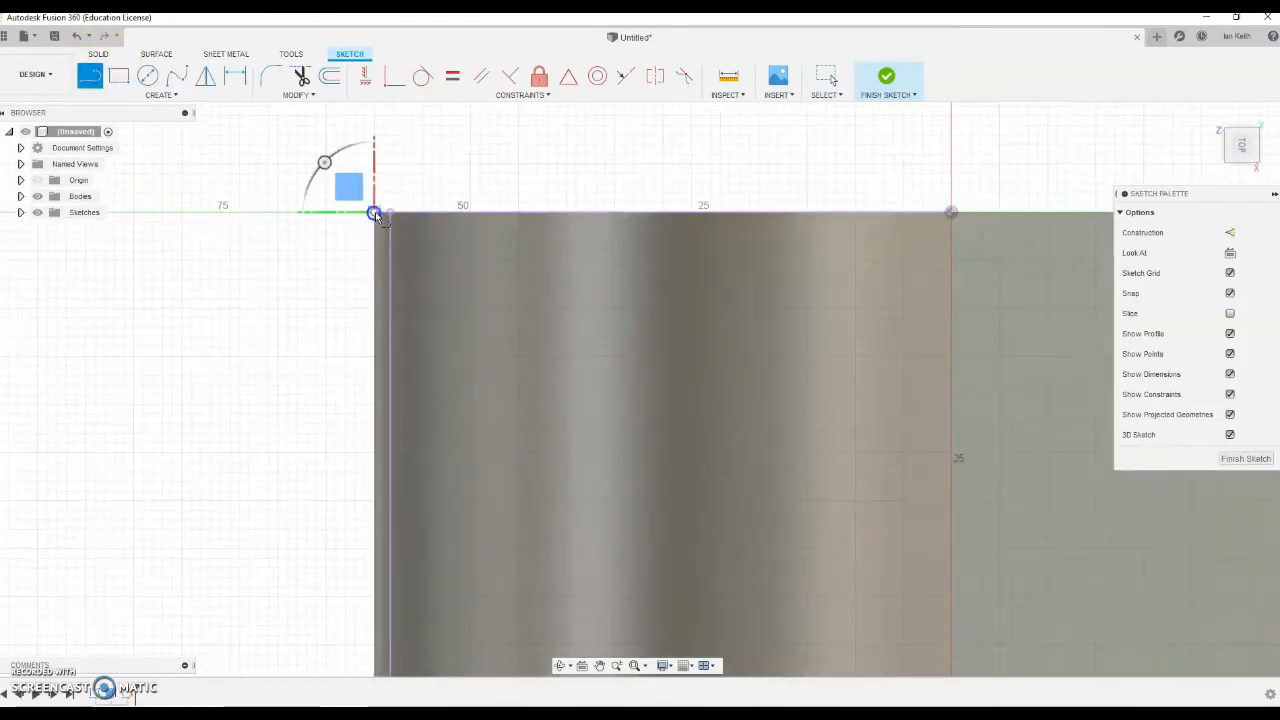
{"action": "left_click", "coordinate": [373, 213]}
{"action": "scroll", "coordinate": [491, 266], "scroll_direction": "down", "scroll_amount": 5}
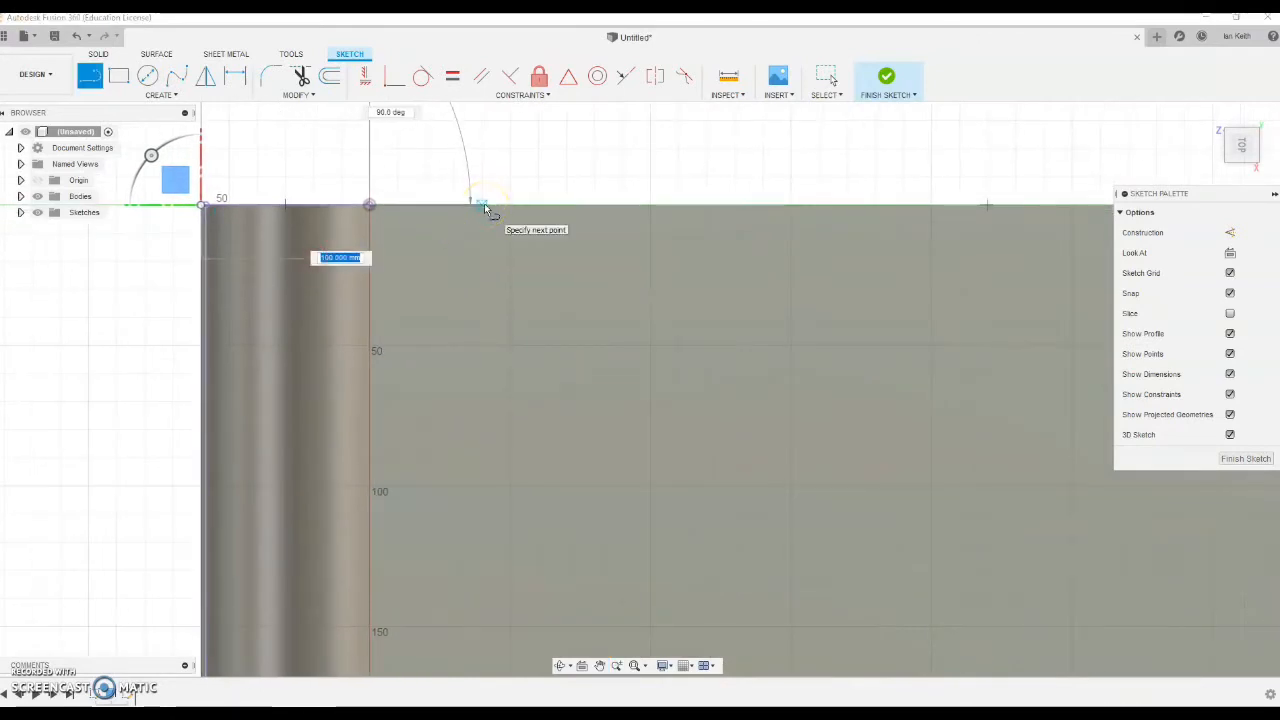
{"action": "type", "text": "191.5"}
{"action": "key", "text": "Return"}
{"action": "key", "text": "Escape"}
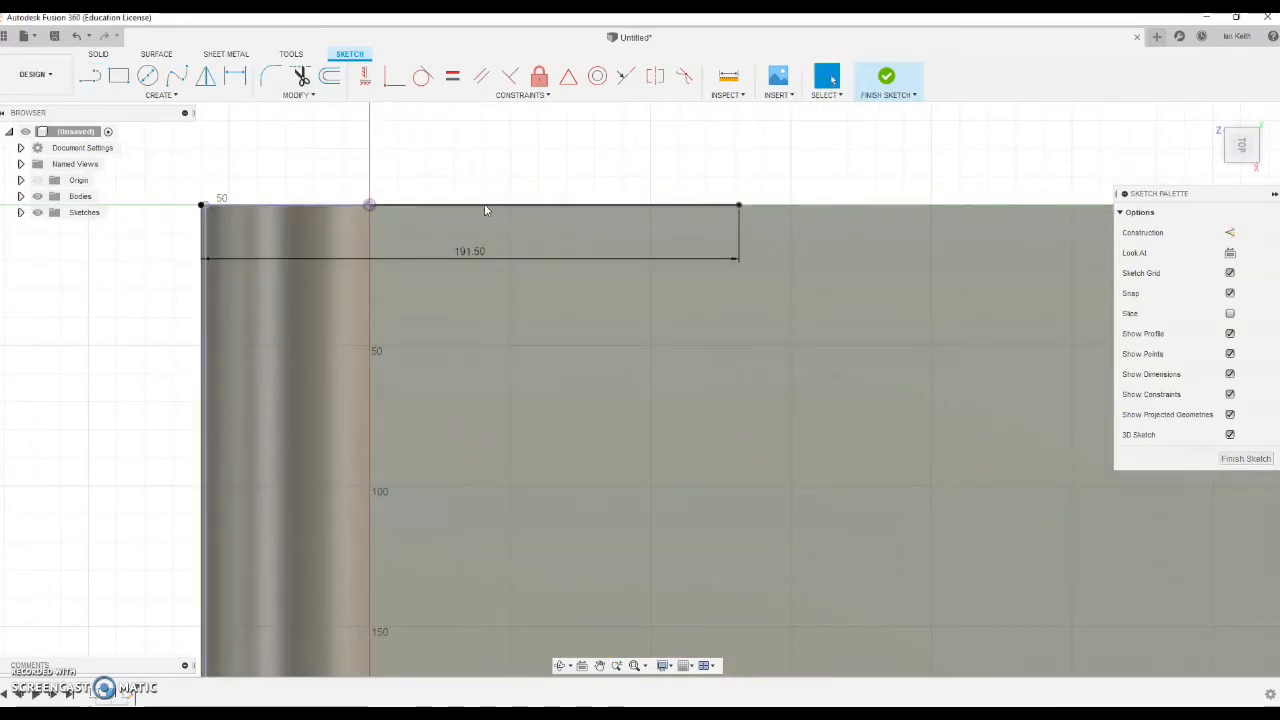
Draw a 30 mm line inward from the end of the 191.5 mm line, perpendicular to the seat's side edge
{"action": "left_click", "coordinate": [87, 88]}
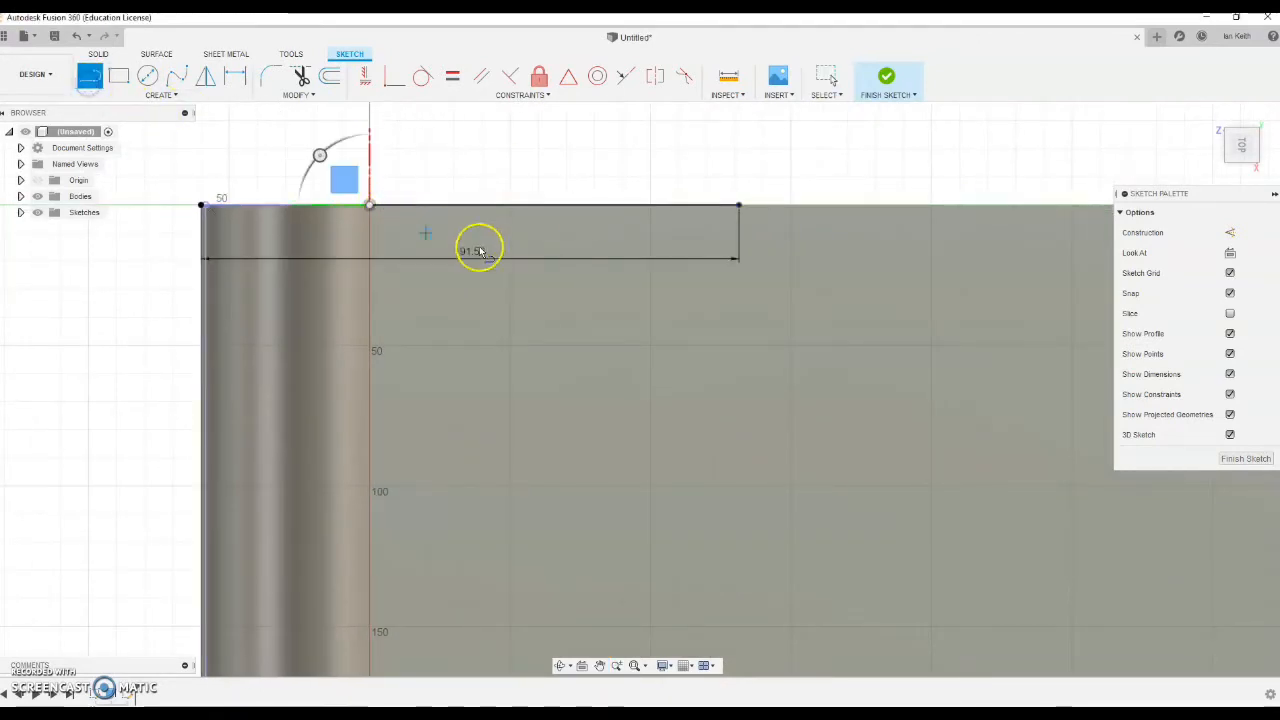
{"action": "left_click", "coordinate": [740, 205]}
{"action": "type", "text": "30"}
{"action": "left_click", "coordinate": [726, 346]}
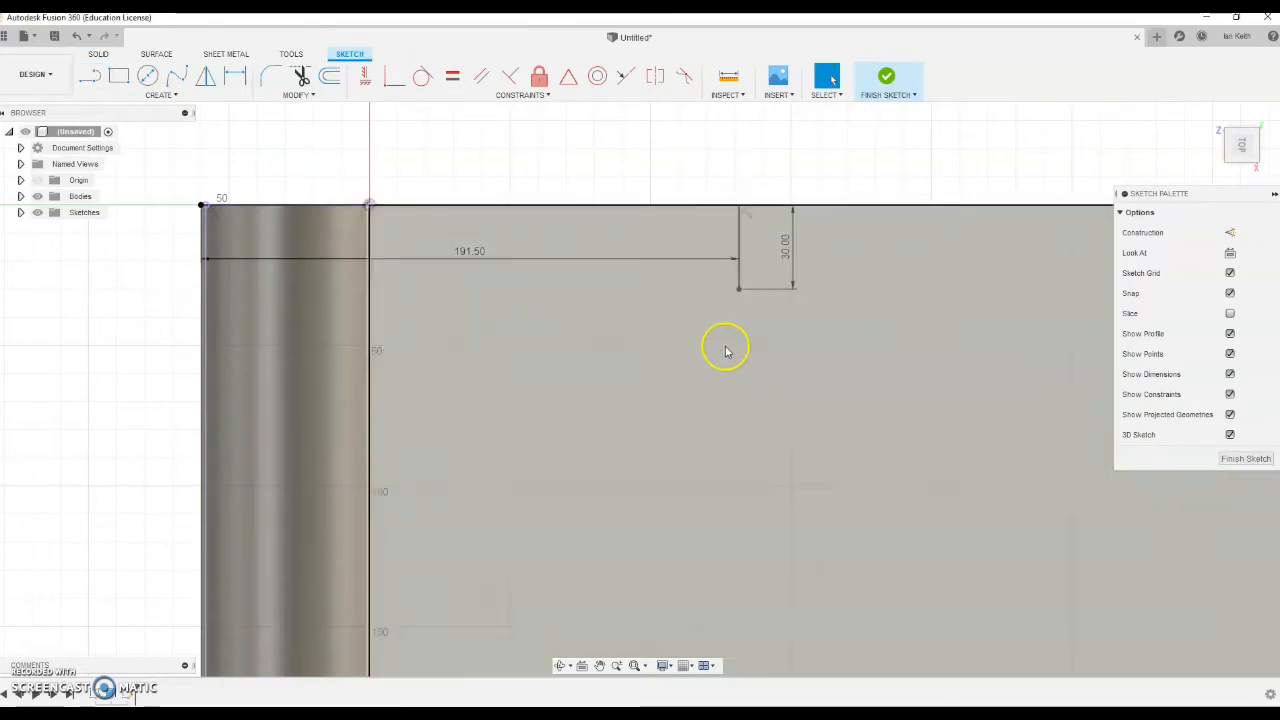
Draw a 250 mm line toward the backrest from the inner end of the 30 mm line, parallel to the side edge
{"action": "left_click", "coordinate": [738, 290]}
{"action": "left_click", "coordinate": [738, 290]}
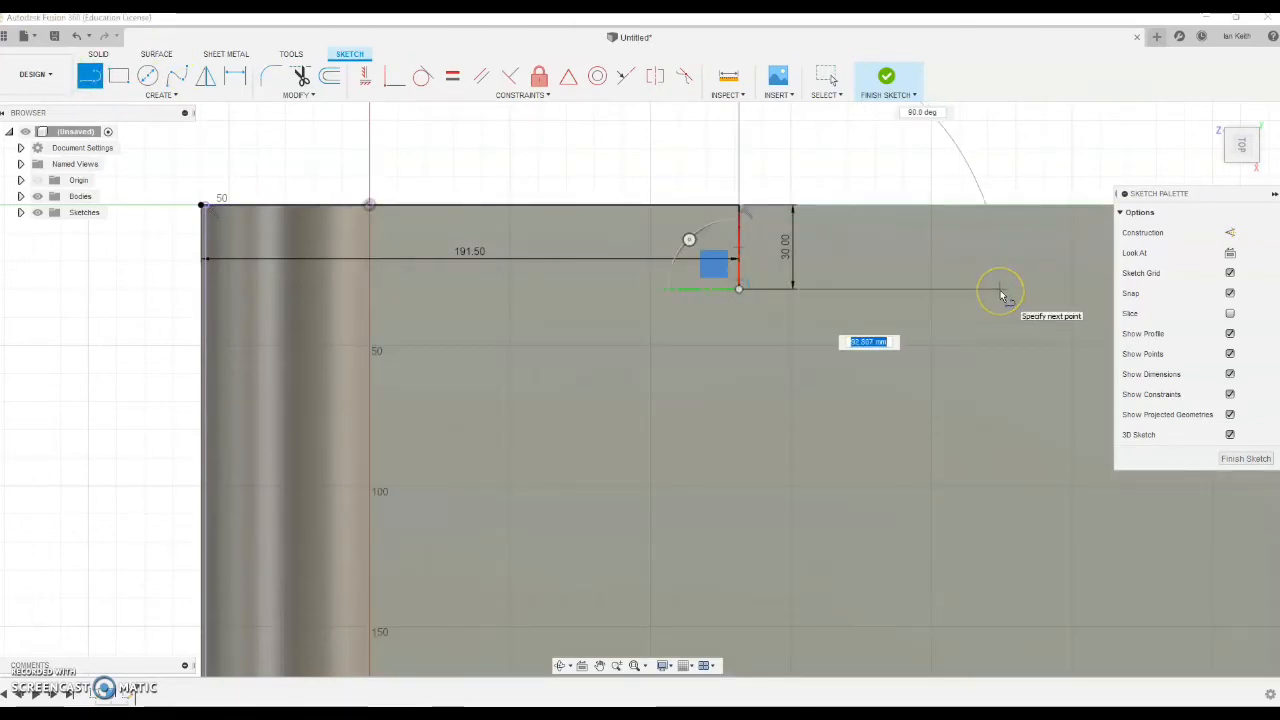
{"action": "type", "text": "250"}
{"action": "key", "text": "Return"}
{"action": "key", "text": "Escape"}
{"action": "scroll", "coordinate": [1000, 294], "scroll_direction": "down", "scroll_amount": 3}
{"action": "middle_click_drag", "start_coordinate": [929, 391], "coordinate": [650, 318]}
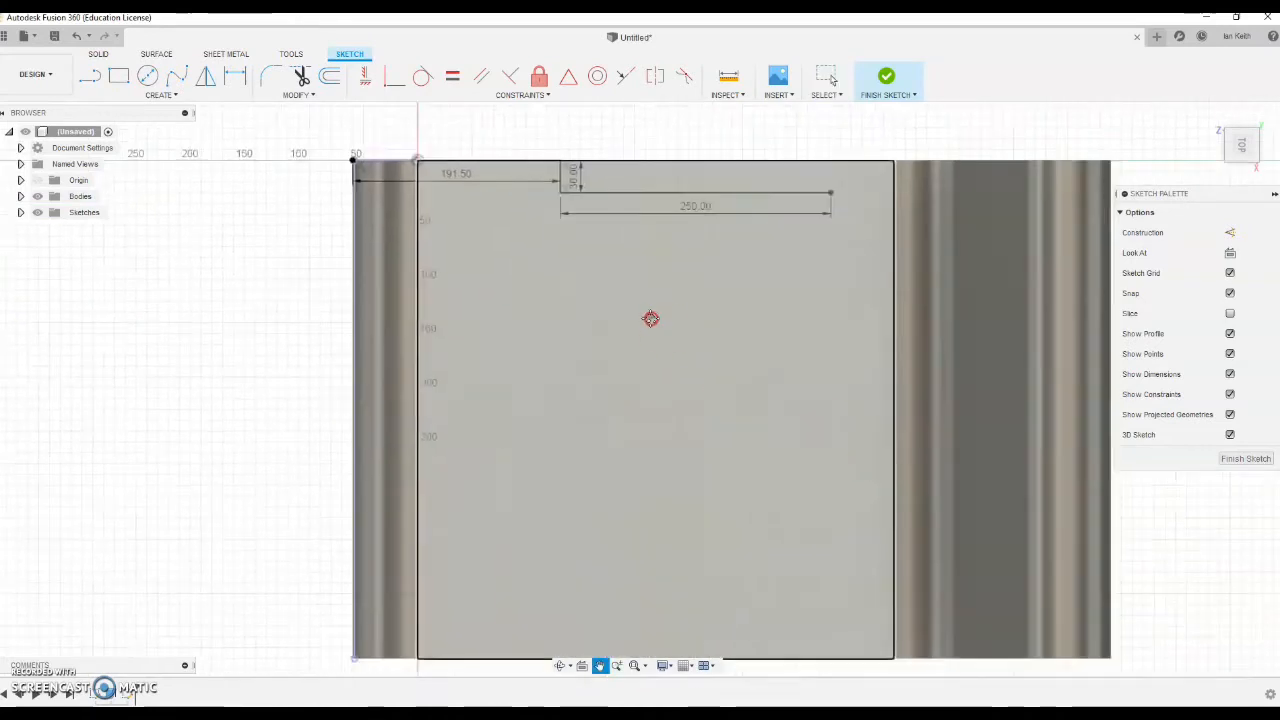
Project the front part of the seat's opposite side edge into the sketch
{"action": "key", "text": "l"}
{"action": "scroll", "coordinate": [337, 614], "scroll_direction": "up", "scroll_amount": 5}
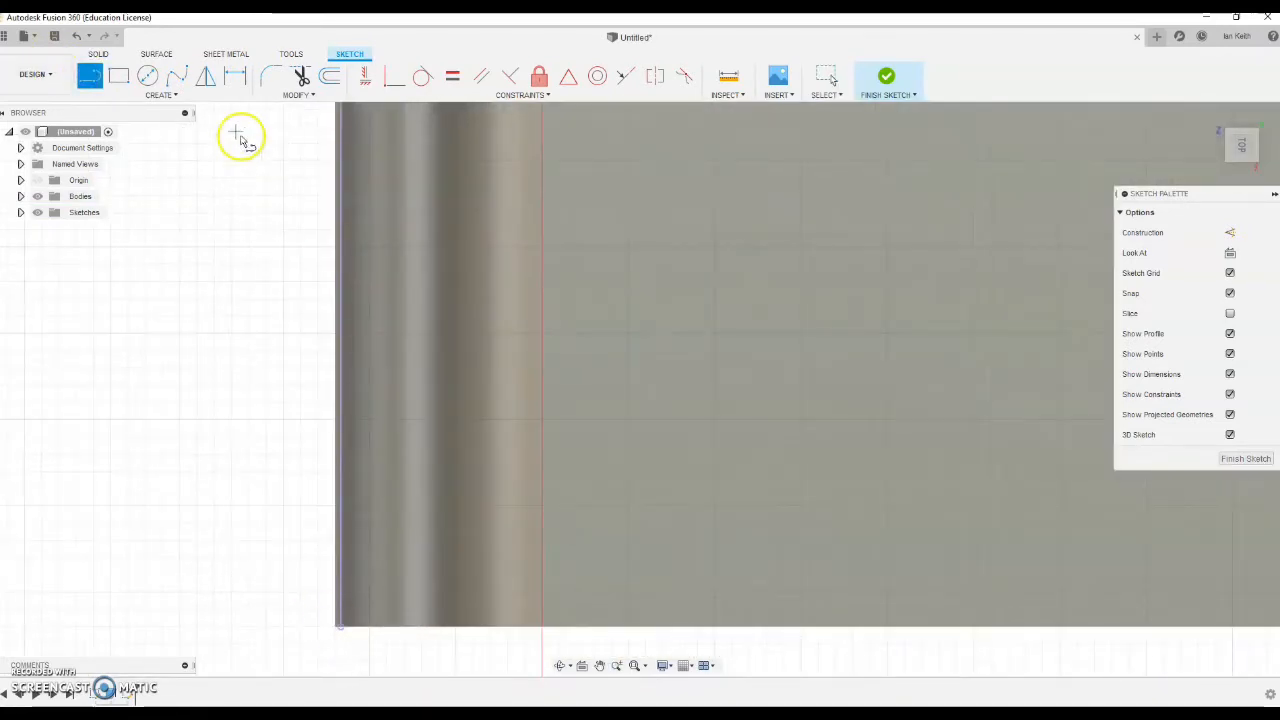
{"action": "left_click", "coordinate": [158, 95]}
{"action": "mouse_move", "coordinate": [163, 340]}
{"action": "left_click", "coordinate": [257, 342]}
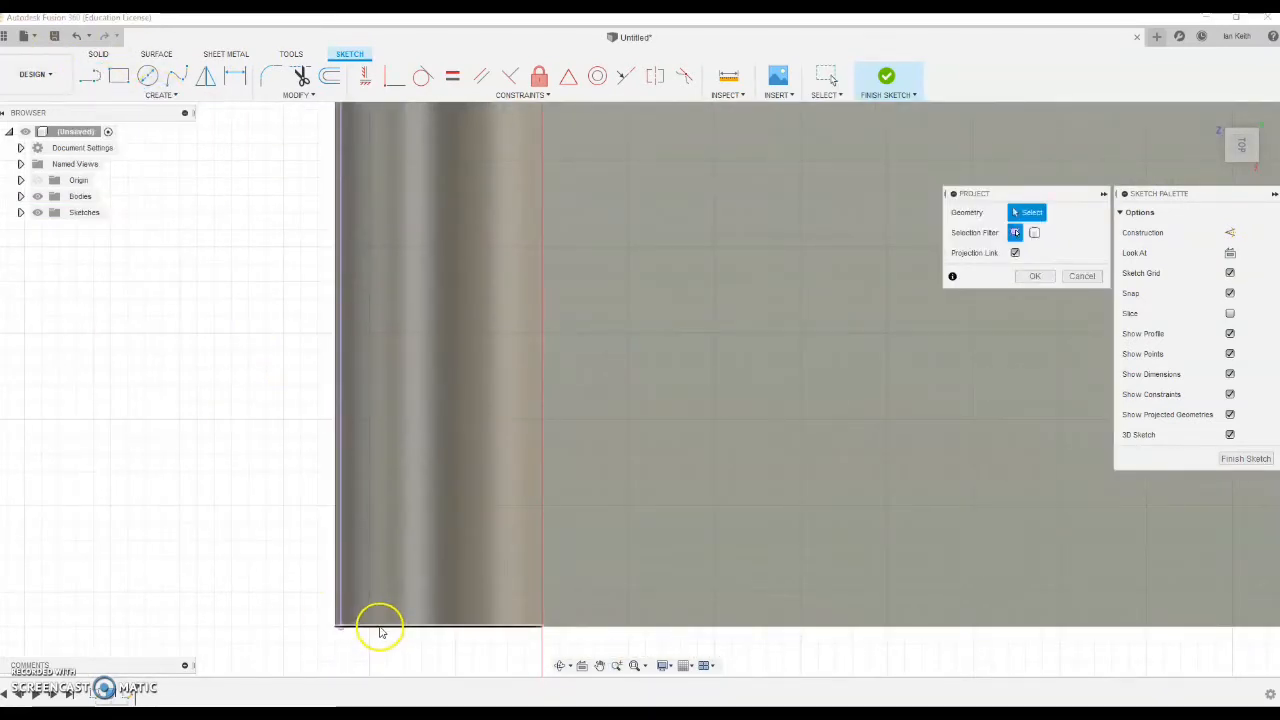
{"action": "left_click", "coordinate": [380, 632]}
Draw a 191.5 mm line along the opposite side edge, starting at its front corner
{"action": "key", "text": "l"}
{"action": "scroll", "coordinate": [335, 625], "scroll_direction": "up", "scroll_amount": 4}
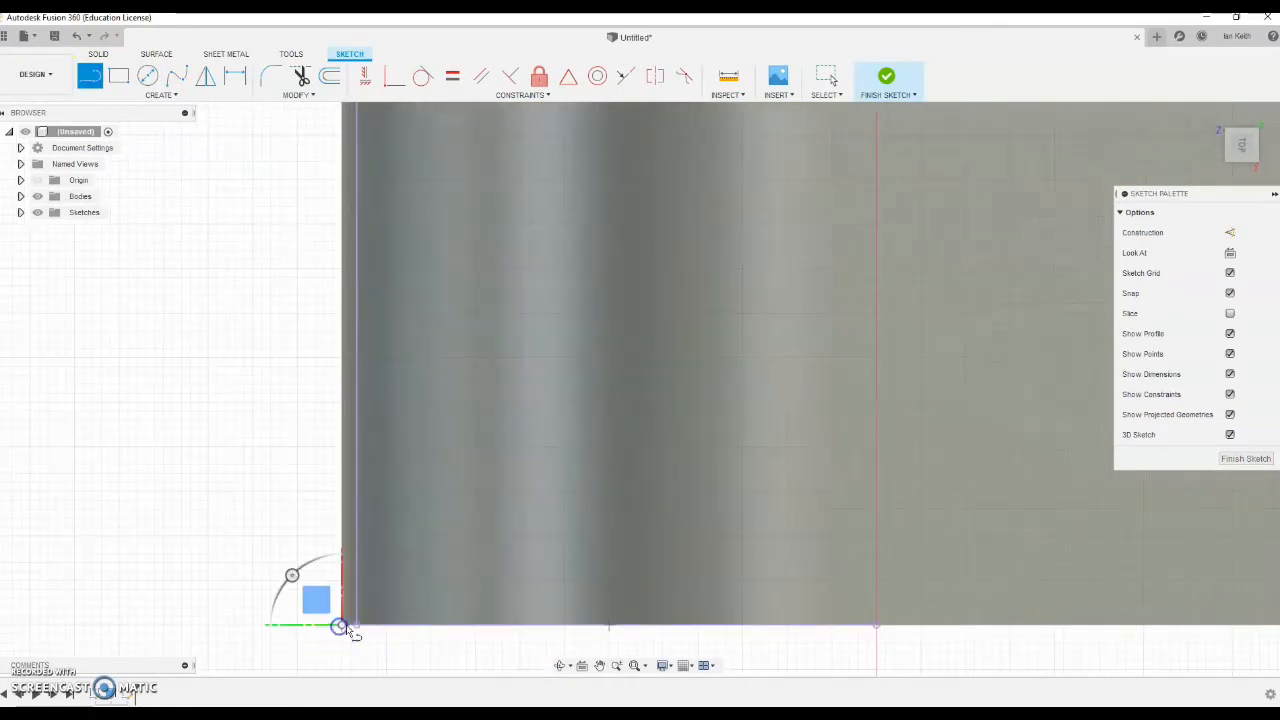
{"action": "scroll", "coordinate": [345, 625], "scroll_direction": "down", "scroll_amount": 2}
{"action": "left_click", "coordinate": [353, 621]}
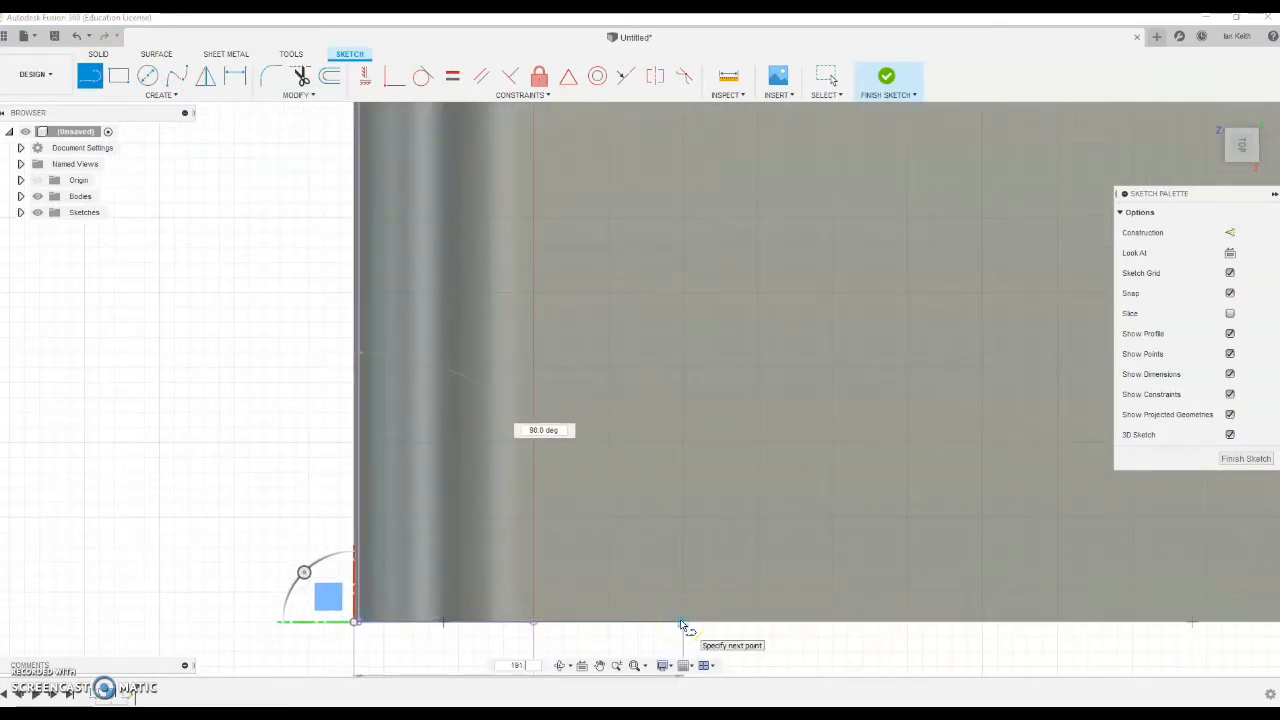
{"action": "left_click", "coordinate": [927, 621]}
Draw a 30 mm perpendicular line inward from the end of the opposite side's 191.5 mm line
{"action": "left_click", "coordinate": [91, 79]}
{"action": "left_click", "coordinate": [927, 621]}
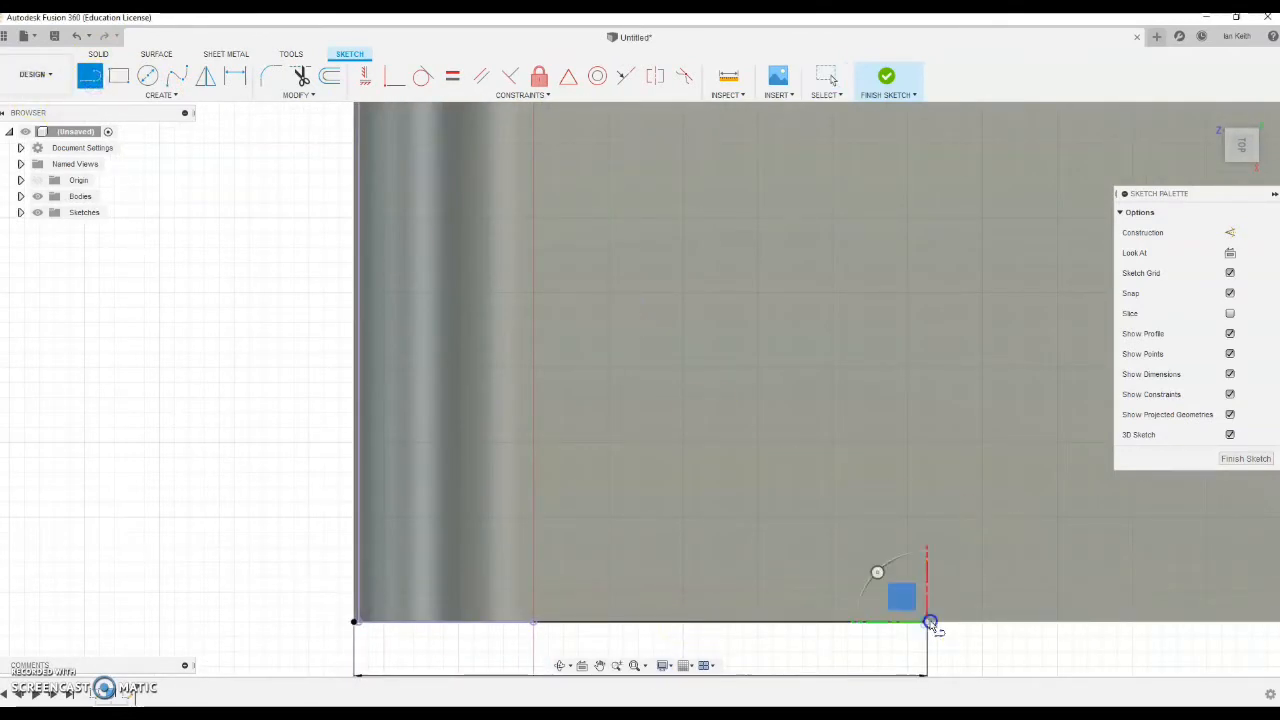
{"action": "key", "text": "Return"}
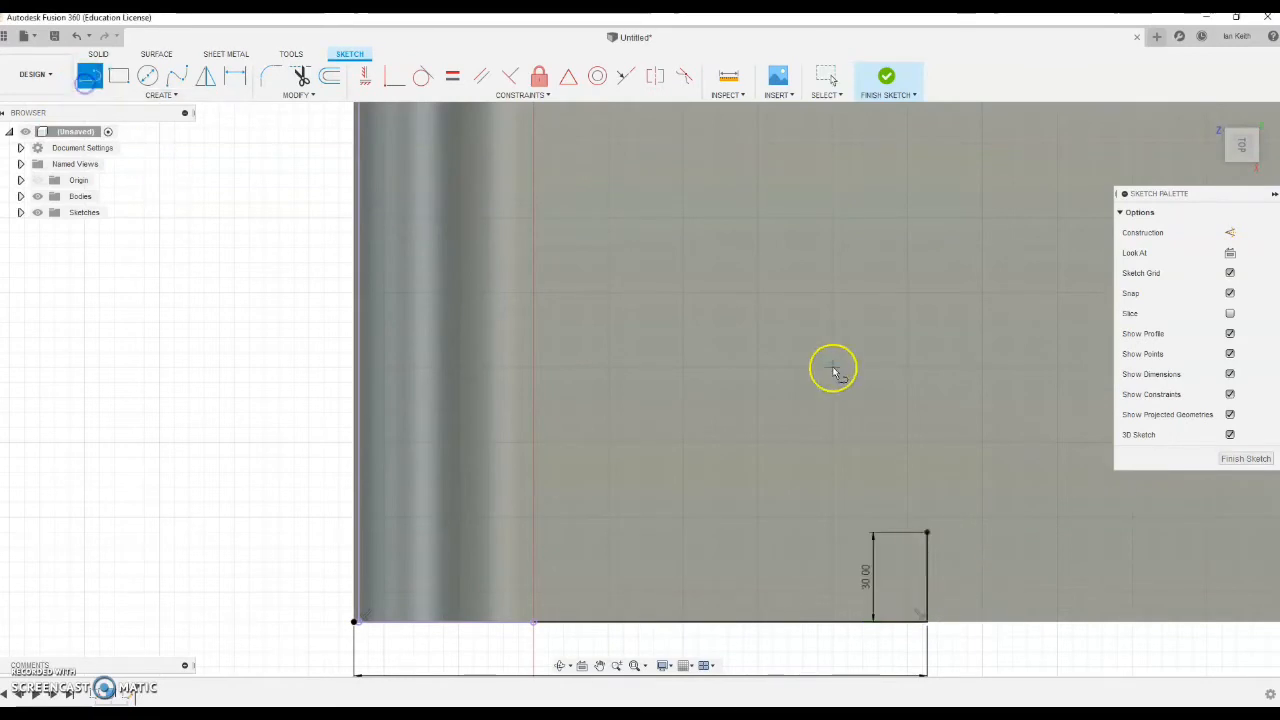
Draw a 250 mm line toward the backrest from the end of the opposite side's 30 mm line
{"action": "left_click", "coordinate": [926, 535]}
{"action": "type", "text": "25"}
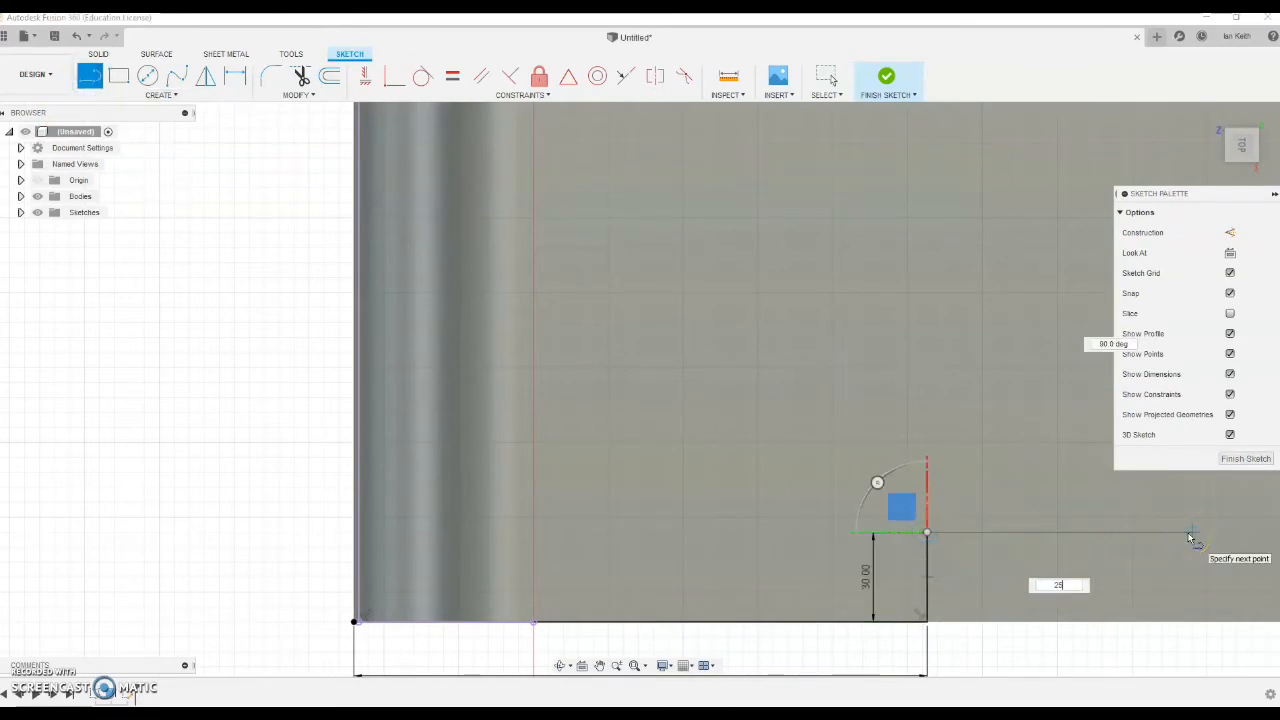
{"action": "type", "text": "0"}
{"action": "key", "text": "Return"}
{"action": "scroll", "coordinate": [1205, 518], "scroll_direction": "down", "scroll_amount": 3}
{"action": "middle_click_drag", "start_coordinate": [1191, 521], "coordinate": [560, 546]}
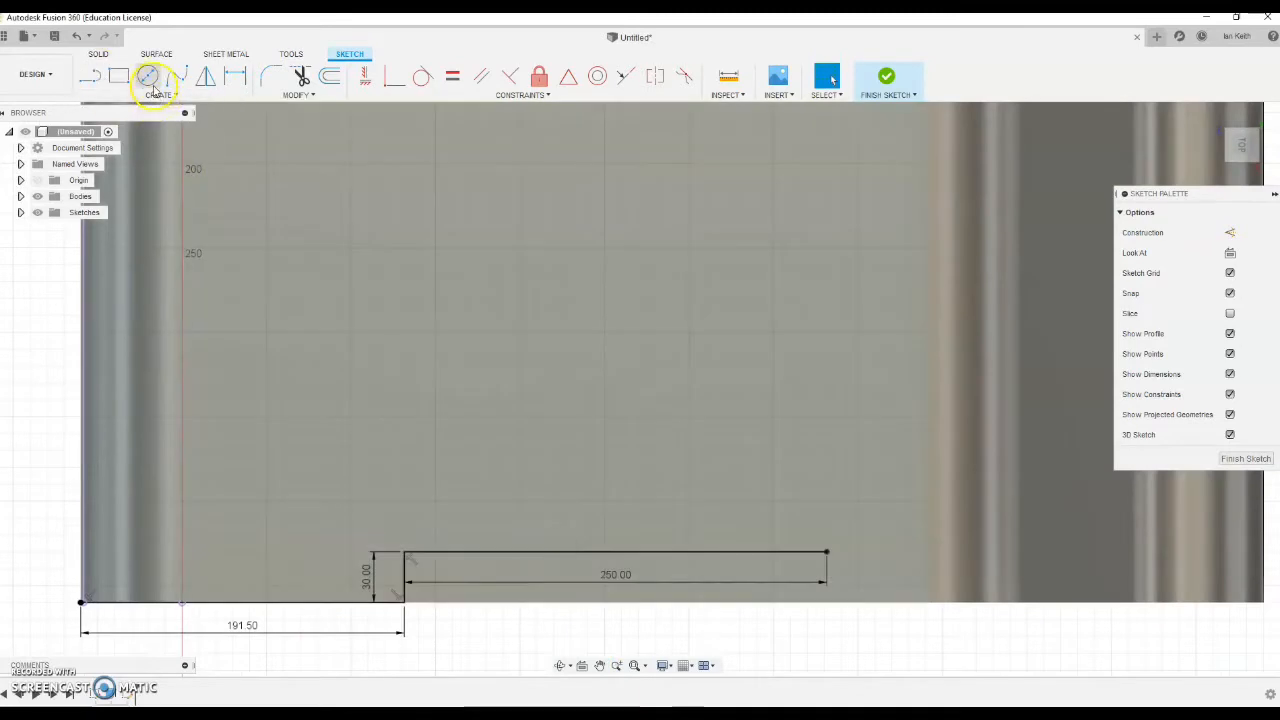
Draw a 5 mm diameter circle at each end of the opposite side's 250 mm line
{"action": "left_click", "coordinate": [148, 78]}
{"action": "left_click", "coordinate": [404, 552]}
{"action": "key", "text": "Return"}
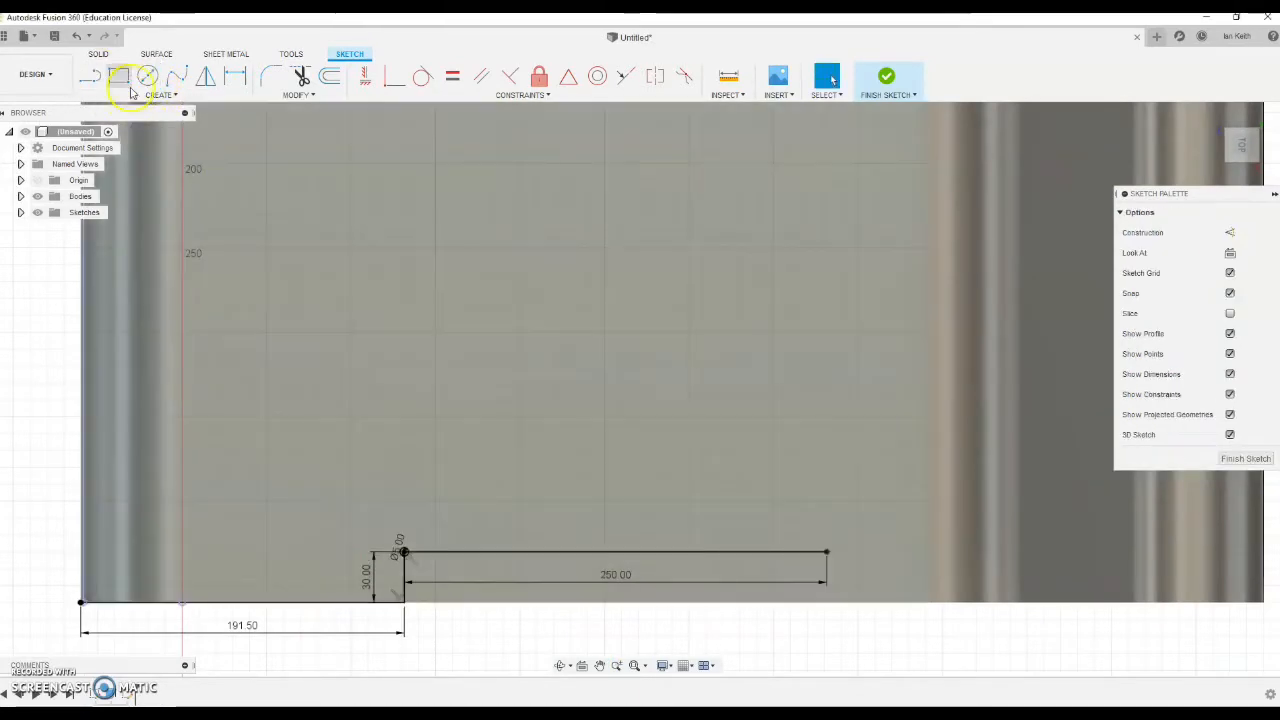
{"action": "left_click", "coordinate": [143, 78]}
{"action": "type", "text": "5"}
{"action": "key", "text": "Return"}
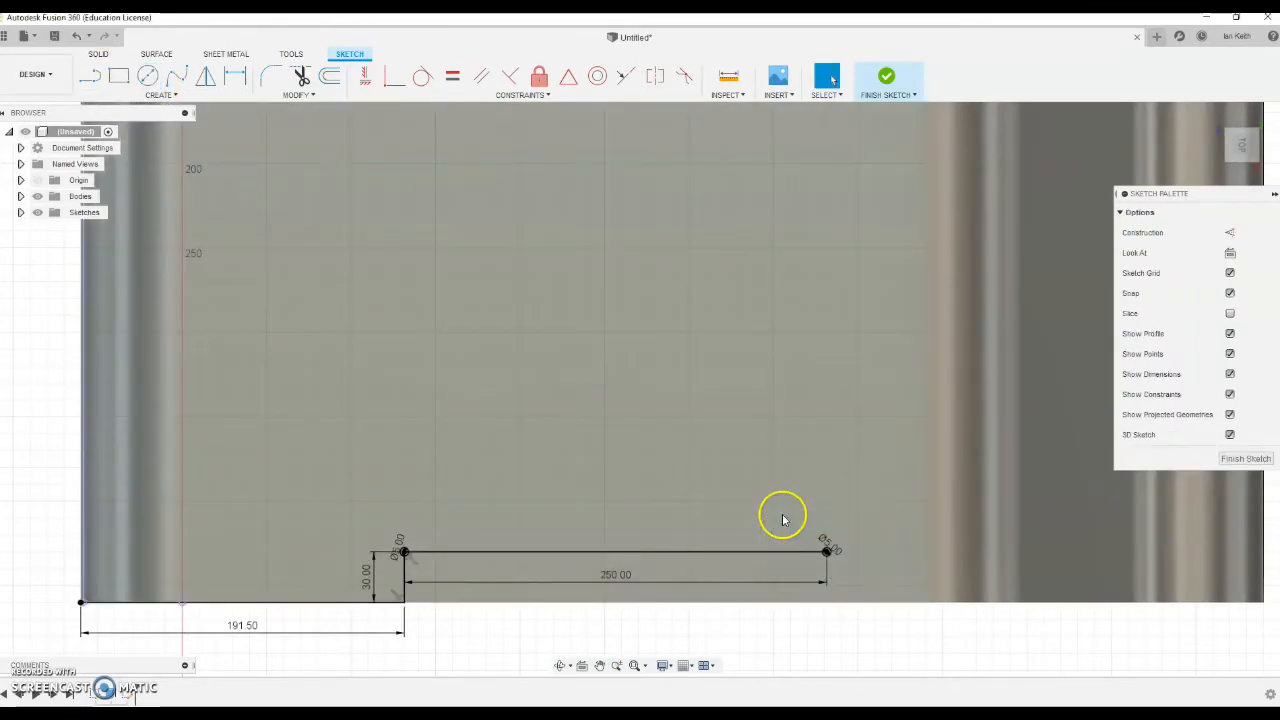
Draw a 5 mm diameter circle at each end of the first side's 250 mm line and finish the sketch
{"action": "scroll", "coordinate": [727, 390], "scroll_direction": "down", "scroll_amount": 2}
{"action": "middle_click_drag", "start_coordinate": [571, 220], "coordinate": [563, 488]}
{"action": "scroll", "coordinate": [475, 215], "scroll_direction": "up", "scroll_amount": 2}
{"action": "left_click", "coordinate": [148, 78]}
{"action": "left_click", "coordinate": [446, 233]}
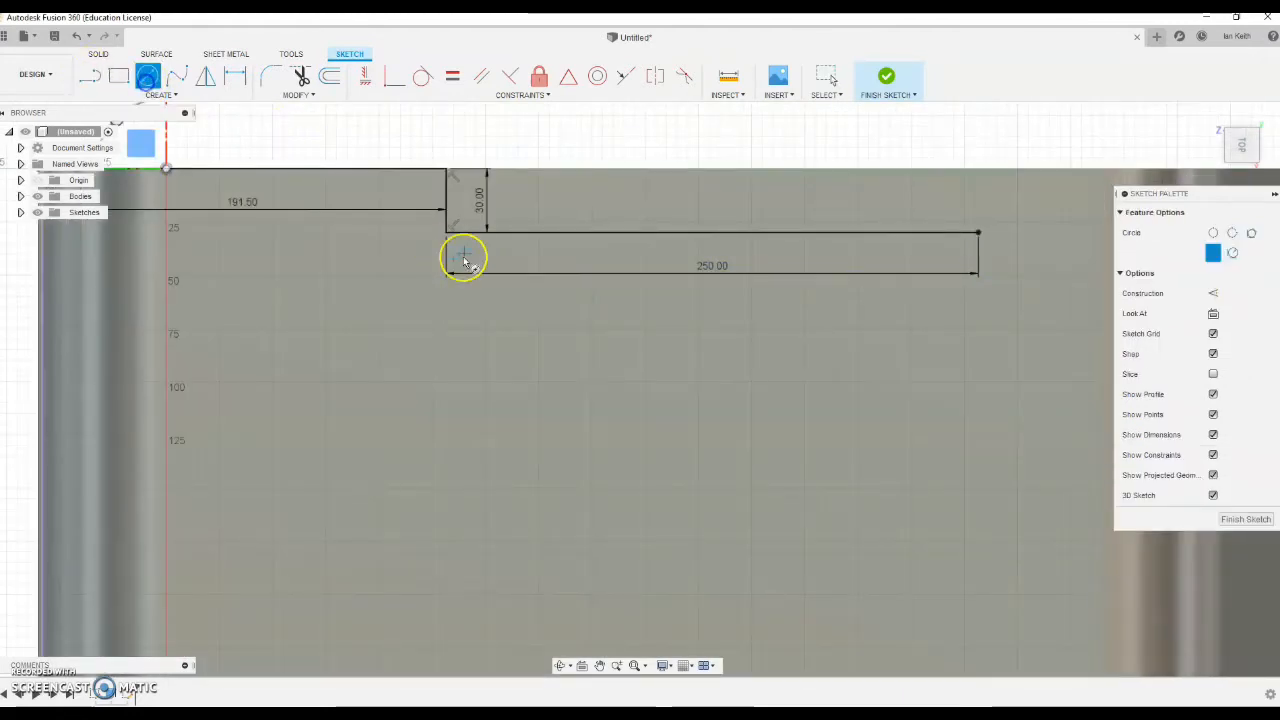
{"action": "type", "text": "5"}
{"action": "key", "text": "Return"}
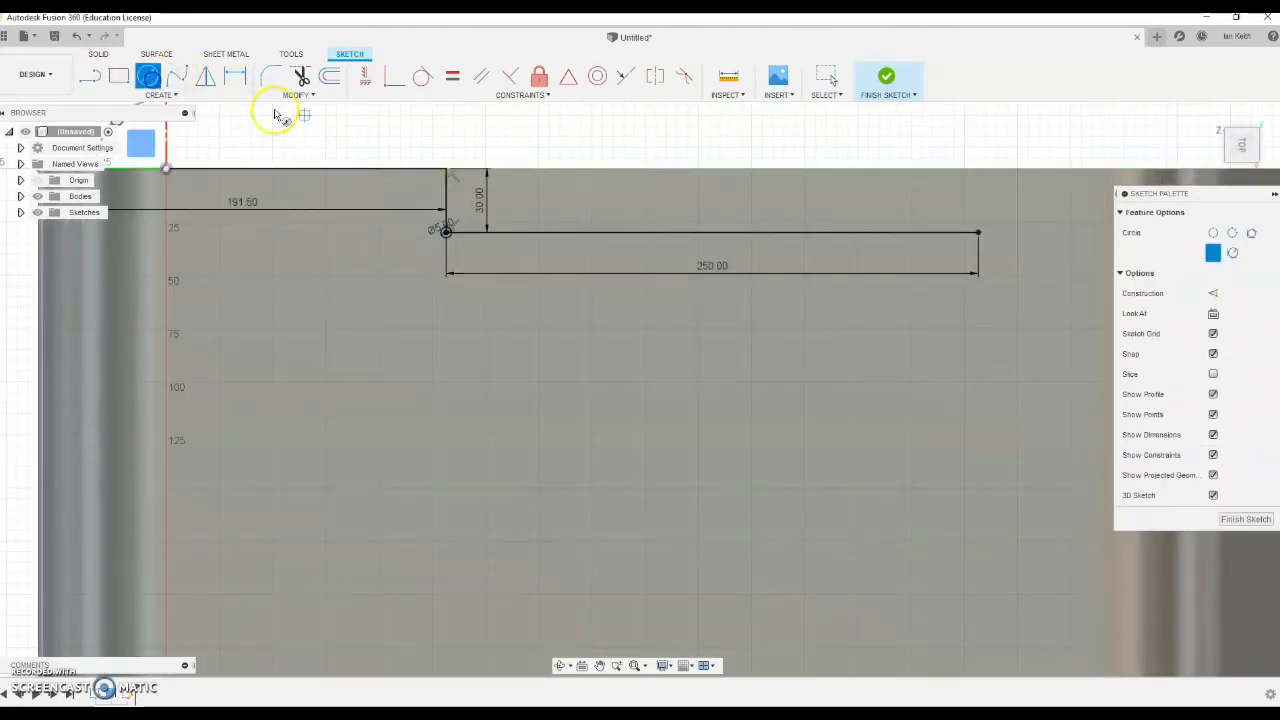
{"action": "left_click", "coordinate": [977, 233]}
{"action": "type", "text": "5"}
{"action": "key", "text": "Return"}
{"action": "key", "text": "Escape"}
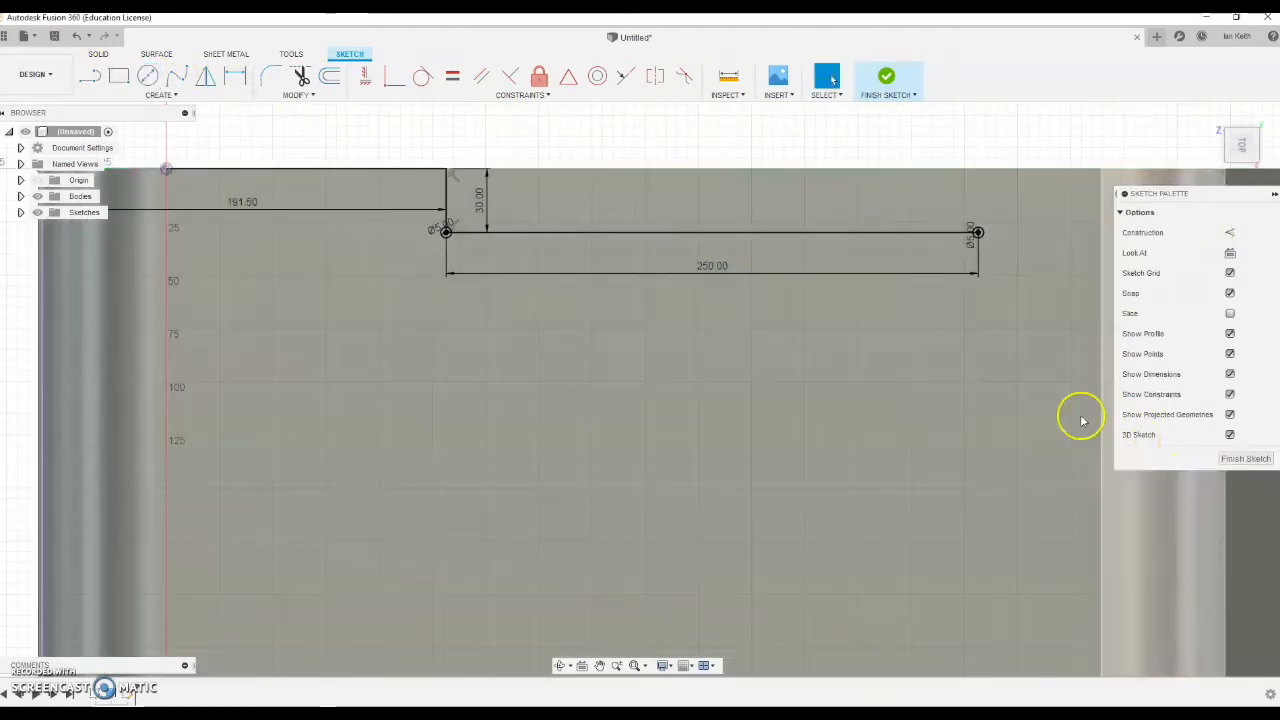
{"action": "left_click", "coordinate": [1245, 458]}
Start an Extrude and select the full profiles of the two 5 mm circles along the first side edge
{"action": "scroll", "coordinate": [877, 306], "scroll_direction": "down", "scroll_amount": 5}
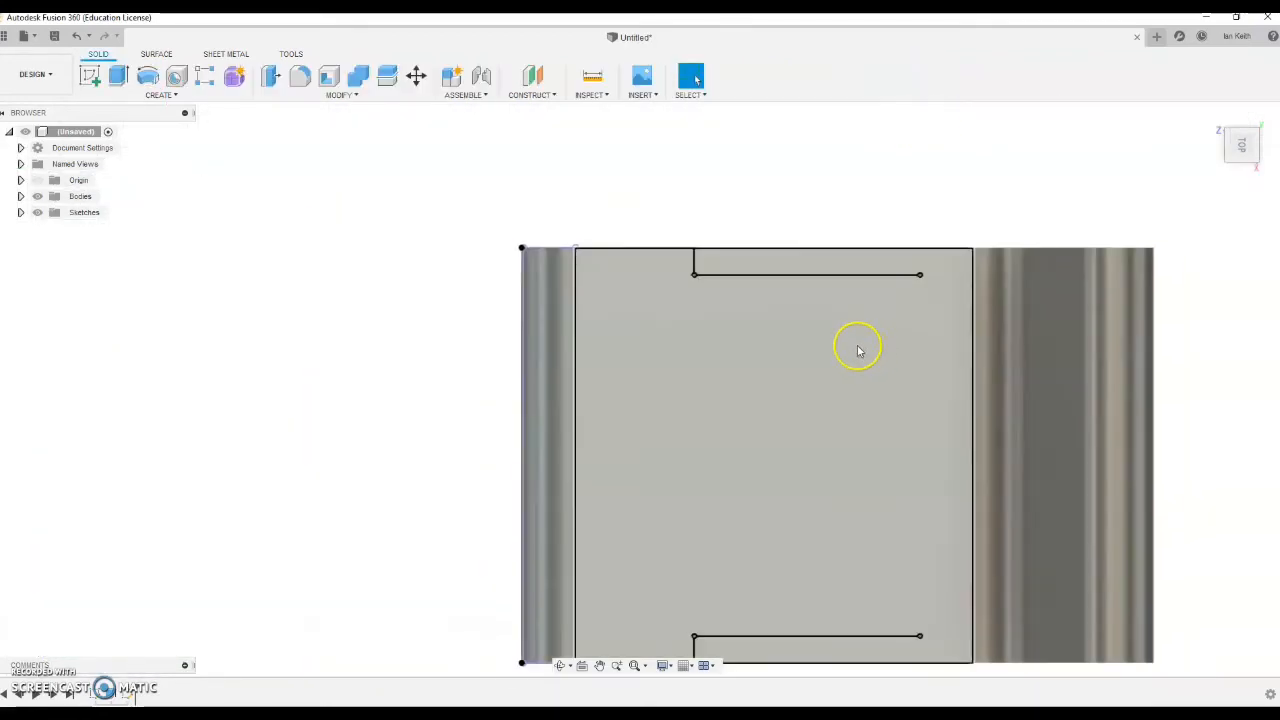
{"action": "middle_click_drag", "start_coordinate": [857, 346], "coordinate": [634, 243]}
{"action": "left_click", "coordinate": [121, 78]}
{"action": "scroll", "coordinate": [472, 172], "scroll_direction": "up", "scroll_amount": 7}
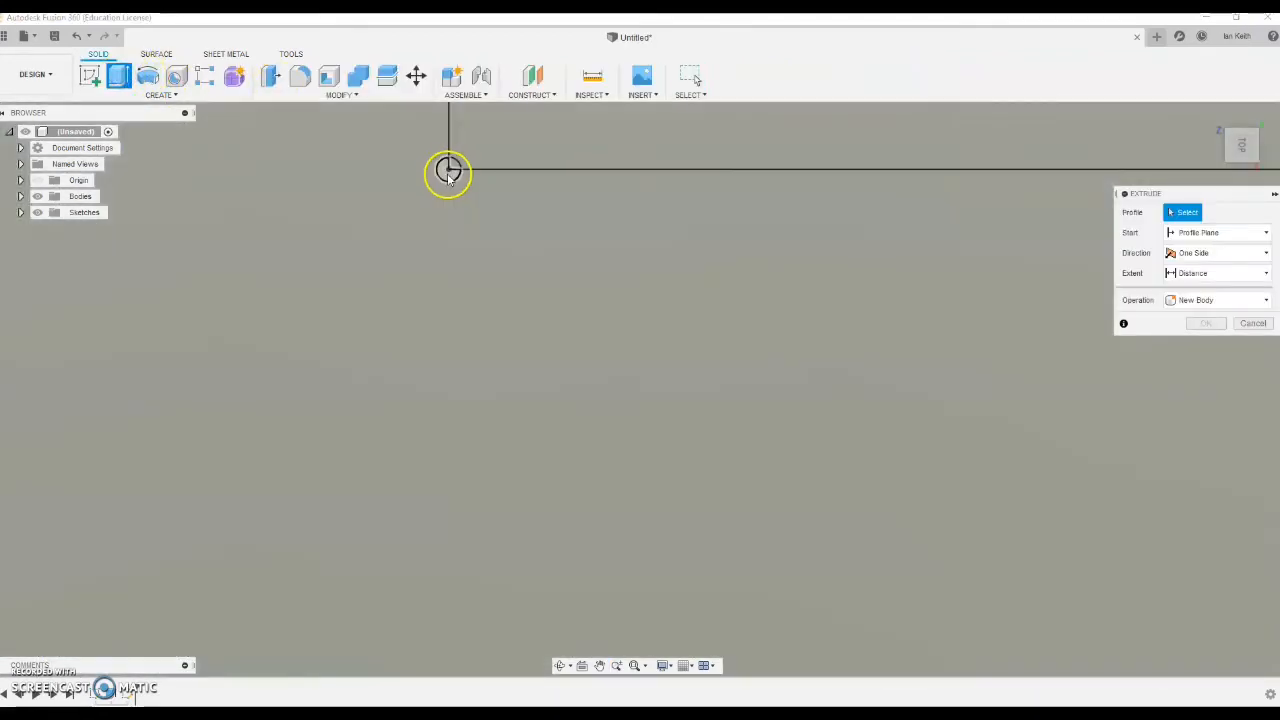
{"action": "left_click", "coordinate": [453, 167]}
{"action": "left_click", "coordinate": [455, 167]}
{"action": "scroll", "coordinate": [530, 195], "scroll_direction": "down", "scroll_amount": 5}
{"action": "scroll", "coordinate": [800, 217], "scroll_direction": "down", "scroll_amount": 1}
{"action": "middle_click_drag", "start_coordinate": [950, 217], "coordinate": [574, 217]}
{"action": "scroll", "coordinate": [726, 188], "scroll_direction": "up", "scroll_amount": 5}
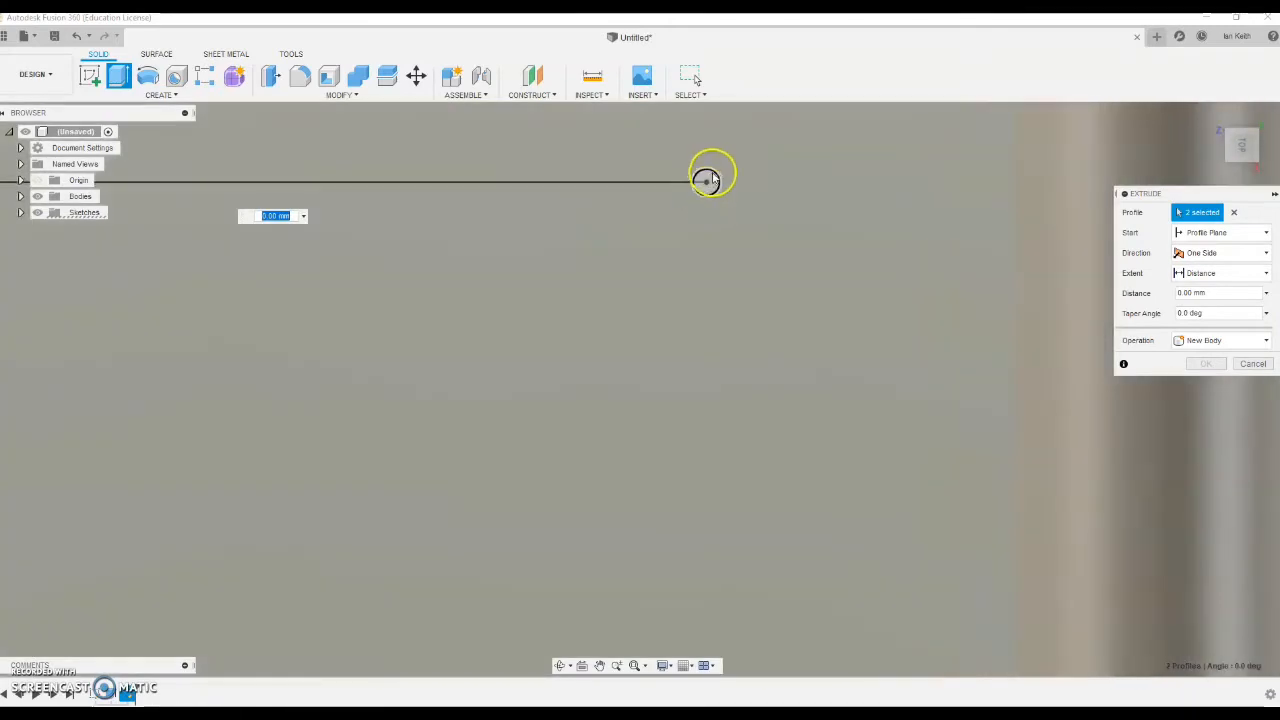
{"action": "left_click", "coordinate": [711, 173]}
{"action": "scroll", "coordinate": [719, 218], "scroll_direction": "down", "scroll_amount": 1}
{"action": "scroll", "coordinate": [716, 226], "scroll_direction": "down", "scroll_amount": 4}
Add the two 5 mm circles along the opposite side edge to the extrusion profiles
{"action": "scroll", "coordinate": [494, 545], "scroll_direction": "up", "scroll_amount": 7}
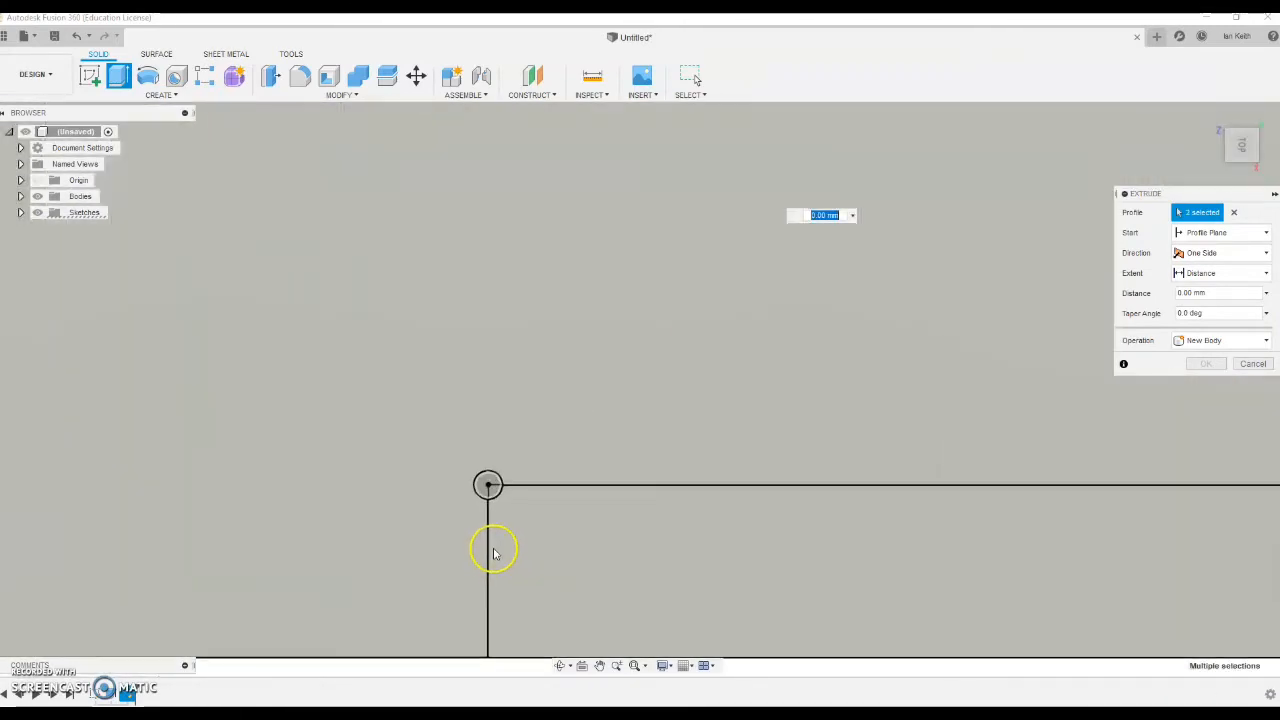
{"action": "left_click", "coordinate": [490, 488]}
{"action": "left_click", "coordinate": [497, 495]}
{"action": "scroll", "coordinate": [908, 580], "scroll_direction": "down", "scroll_amount": 4}
{"action": "middle_click_drag", "start_coordinate": [1034, 554], "coordinate": [570, 492]}
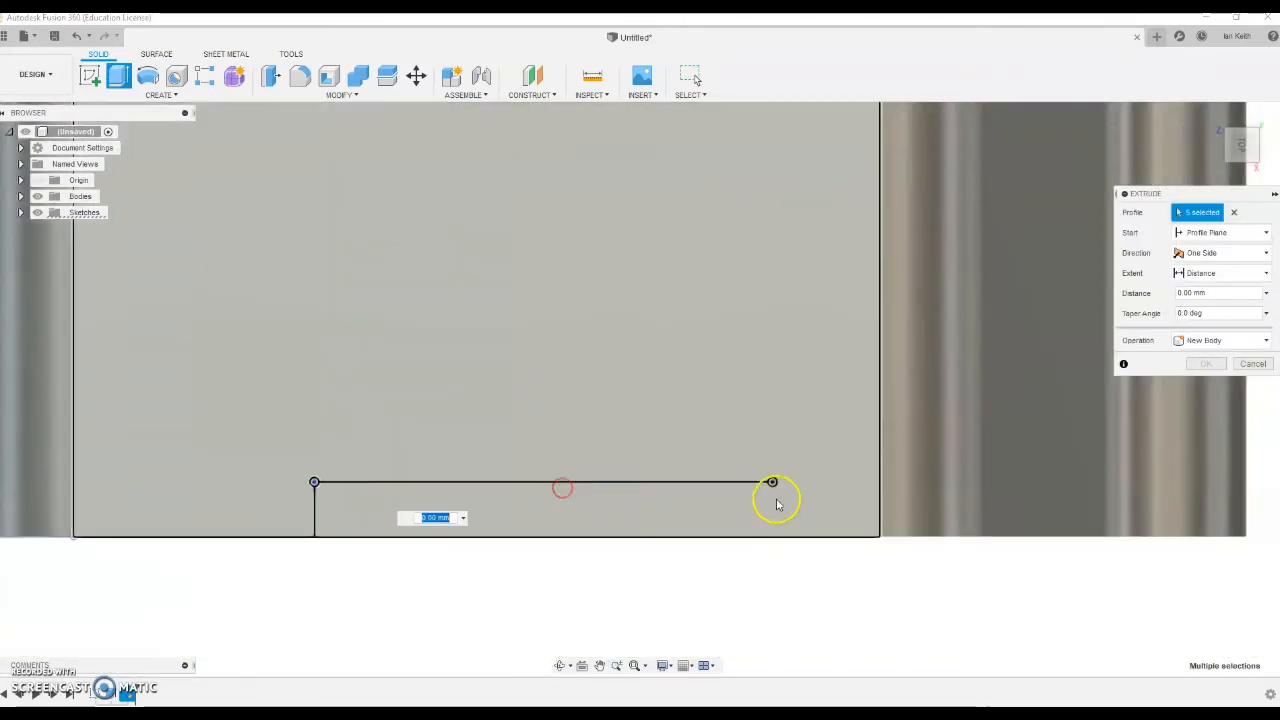
{"action": "scroll", "coordinate": [775, 498], "scroll_direction": "up", "scroll_amount": 5}
{"action": "scroll", "coordinate": [785, 470], "scroll_direction": "down", "scroll_amount": 5}
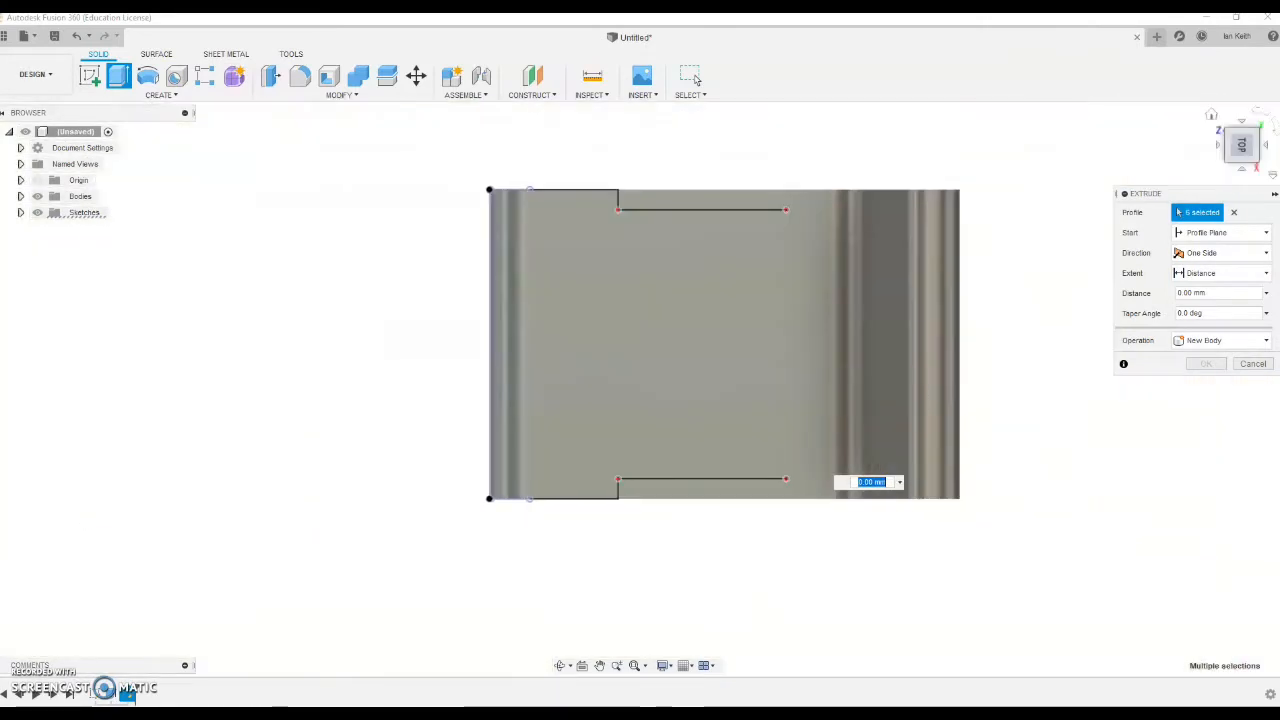
Cut the four selected circles into the seat with an extrusion distance of -15 mm
{"action": "left_click", "coordinate": [1246, 169]}
{"action": "left_click", "coordinate": [1229, 131]}
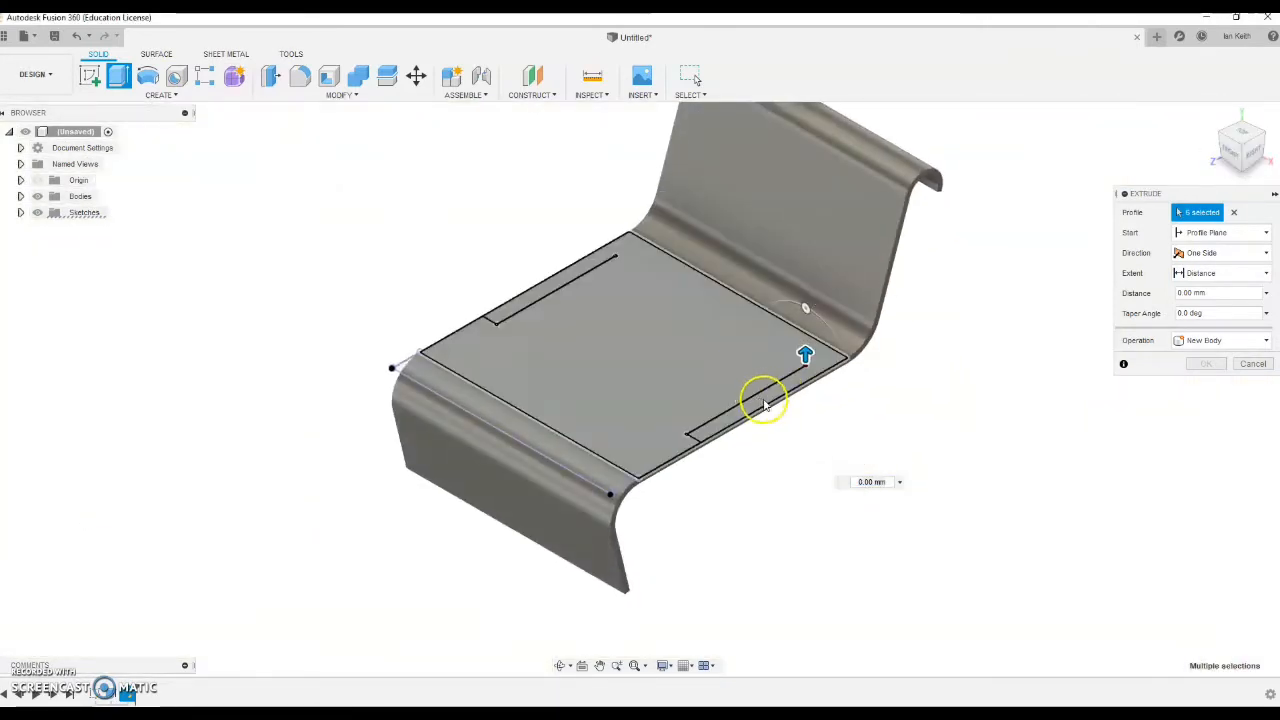
{"action": "scroll", "coordinate": [766, 401], "scroll_direction": "up", "scroll_amount": 1}
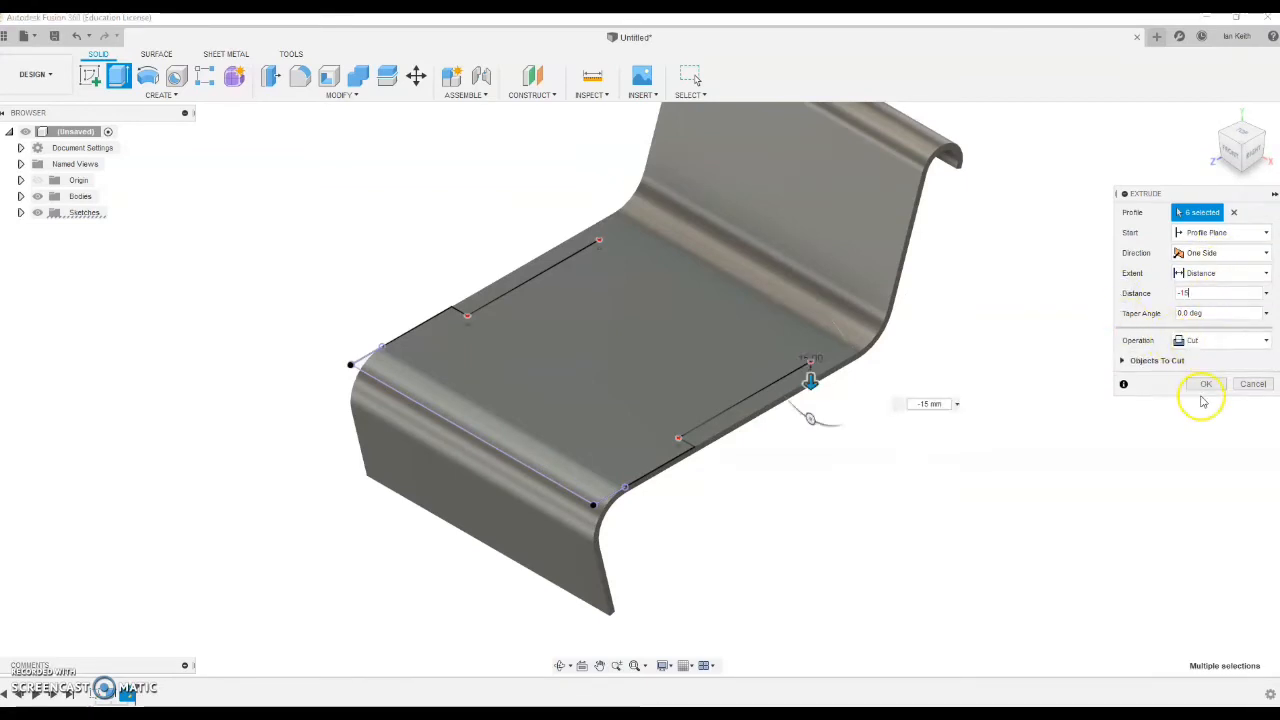
{"action": "left_click", "coordinate": [1206, 388]}
{"action": "left_click", "coordinate": [634, 665]}
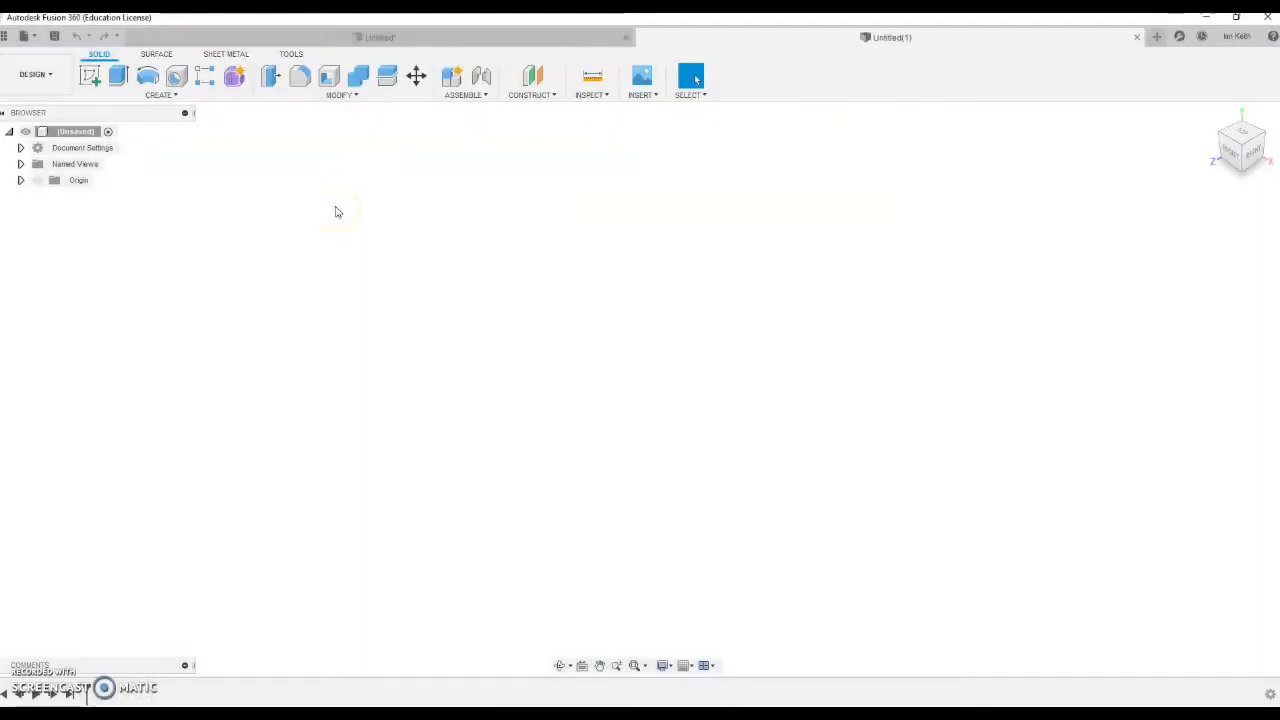
In a new empty design, start a sketch on the right plane and draw a 300 mm diameter circle centred on the origin
{"action": "left_click", "coordinate": [89, 76]}
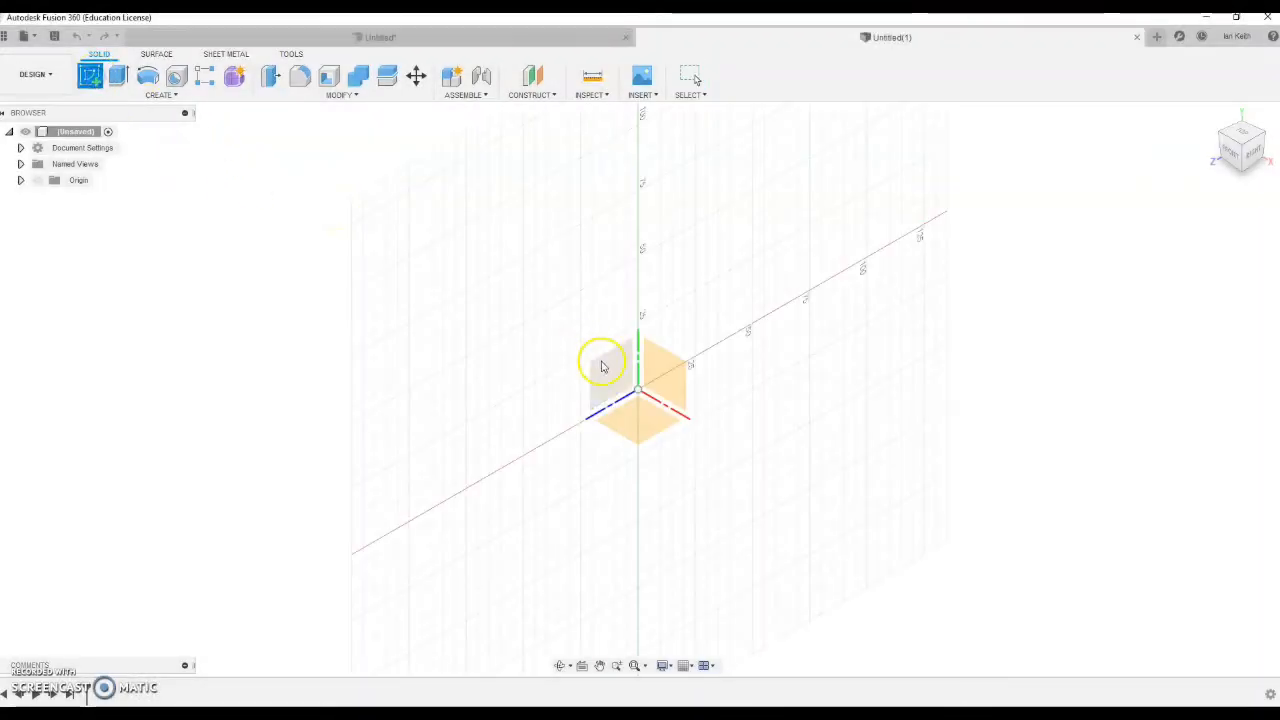
{"action": "left_click", "coordinate": [603, 365]}
{"action": "left_click", "coordinate": [1231, 255]}
{"action": "left_click", "coordinate": [150, 78]}
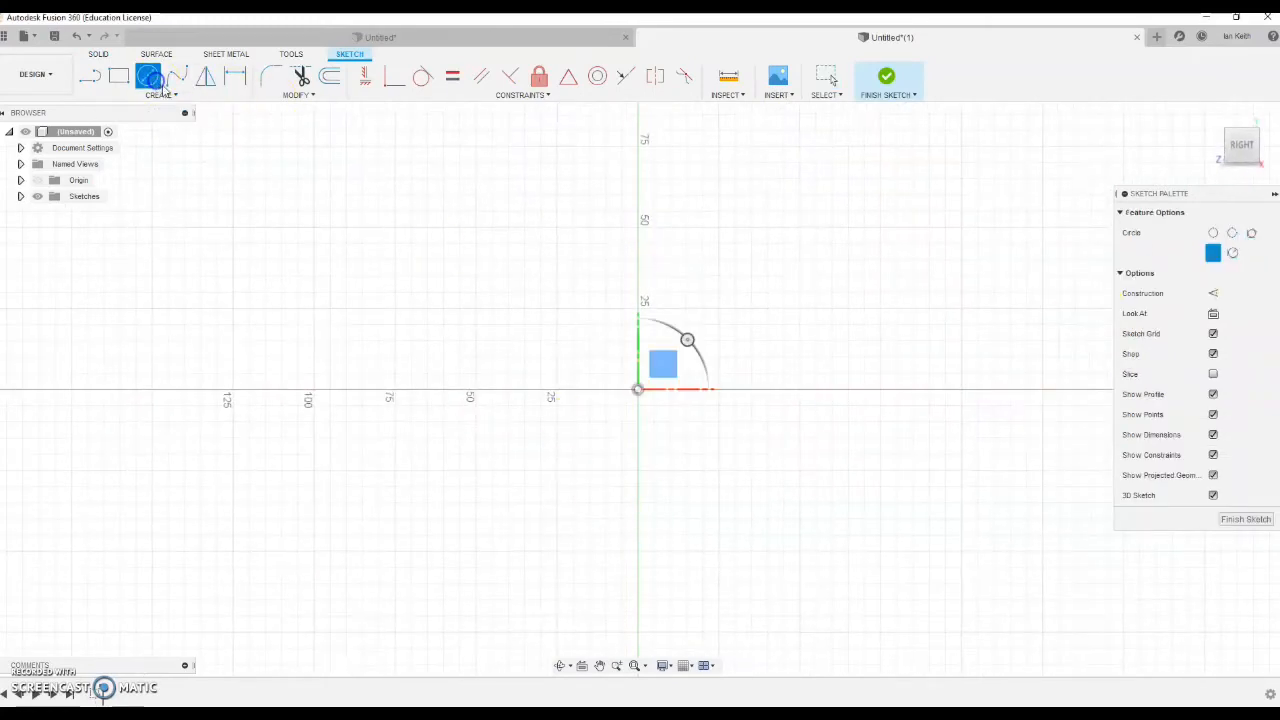
{"action": "left_click", "coordinate": [638, 389]}
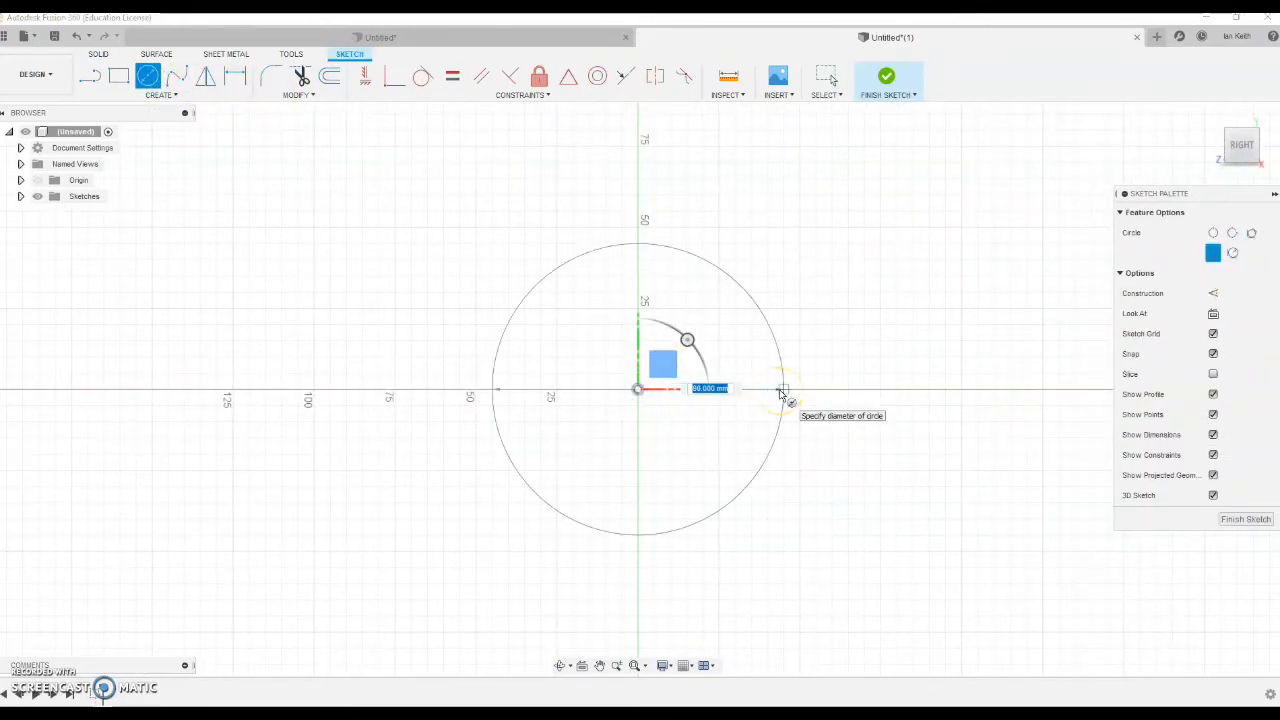
{"action": "type", "text": "300"}
{"action": "key", "text": "Return"}
{"action": "key", "text": "Escape"}
{"action": "scroll", "coordinate": [829, 400], "scroll_direction": "down", "scroll_amount": 10}
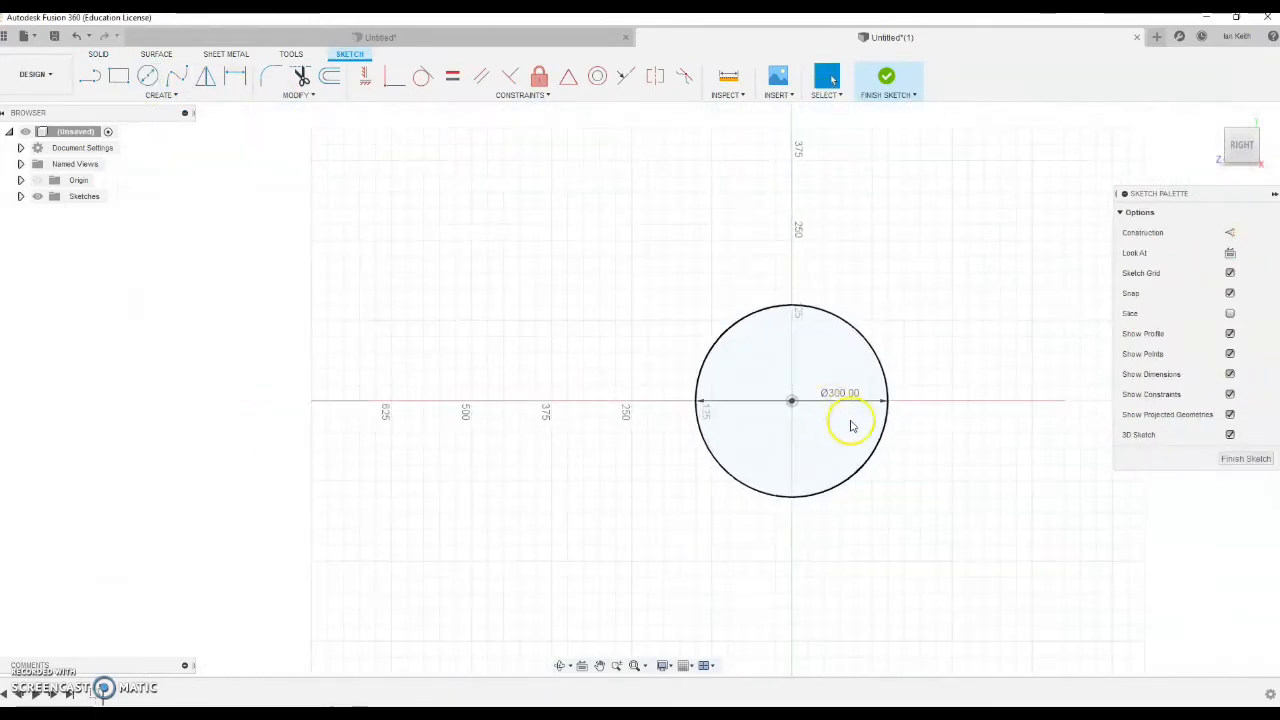
Draw a 170 mm line vertically downward from the circle's right quadrant point
{"action": "key", "text": "l"}
{"action": "left_click", "coordinate": [636, 330]}
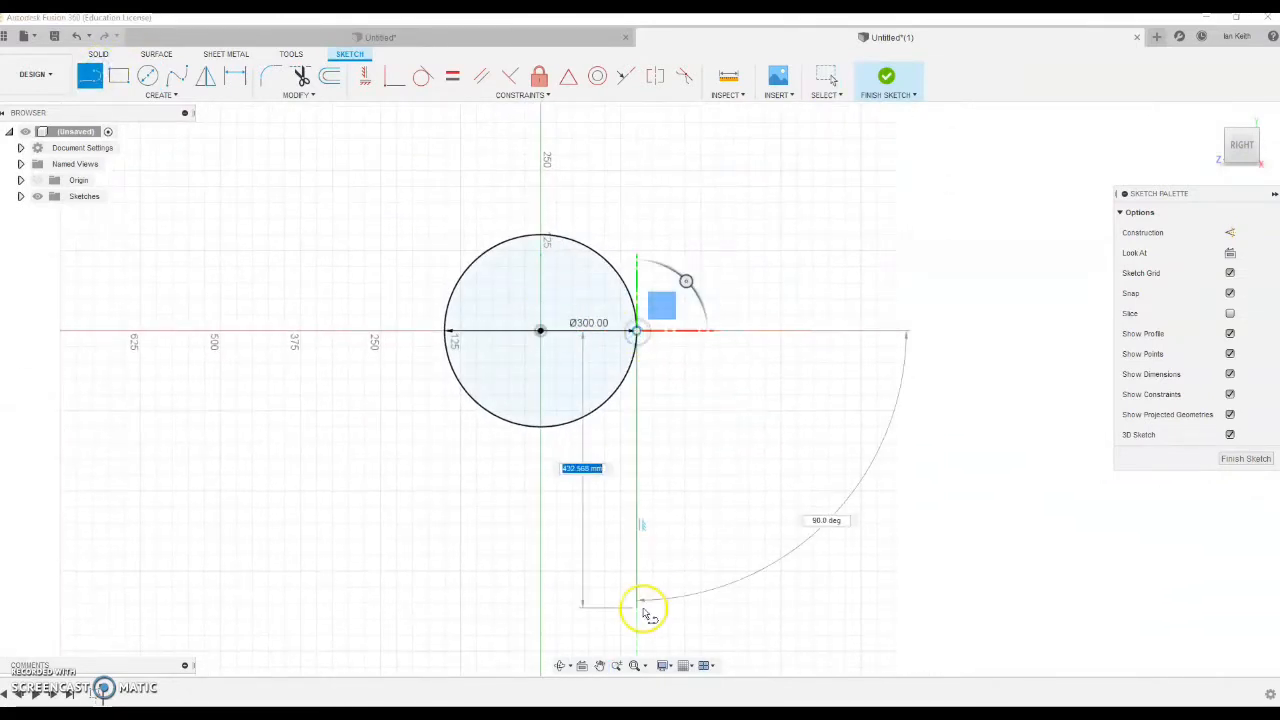
{"action": "type", "text": "170"}
{"action": "key", "text": "Return"}
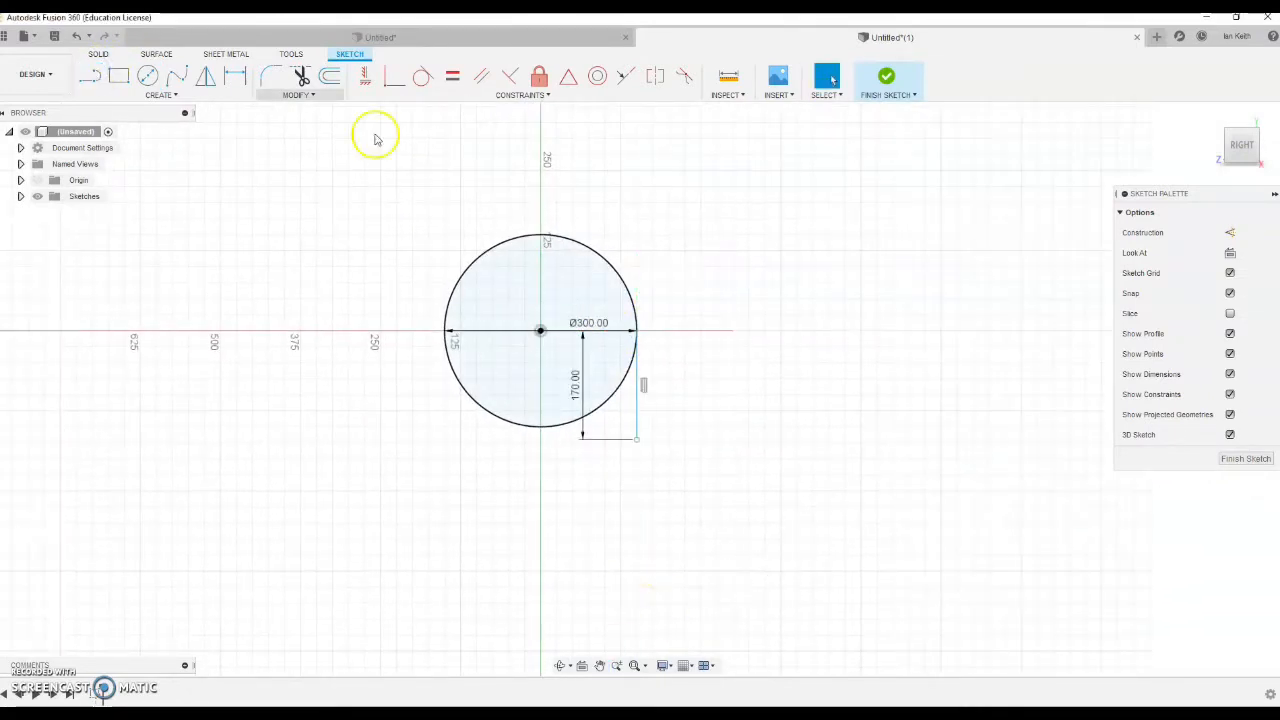
Draw a 30 mm horizontal line outward from the lower end of the 170 mm line
{"action": "left_click", "coordinate": [638, 442]}
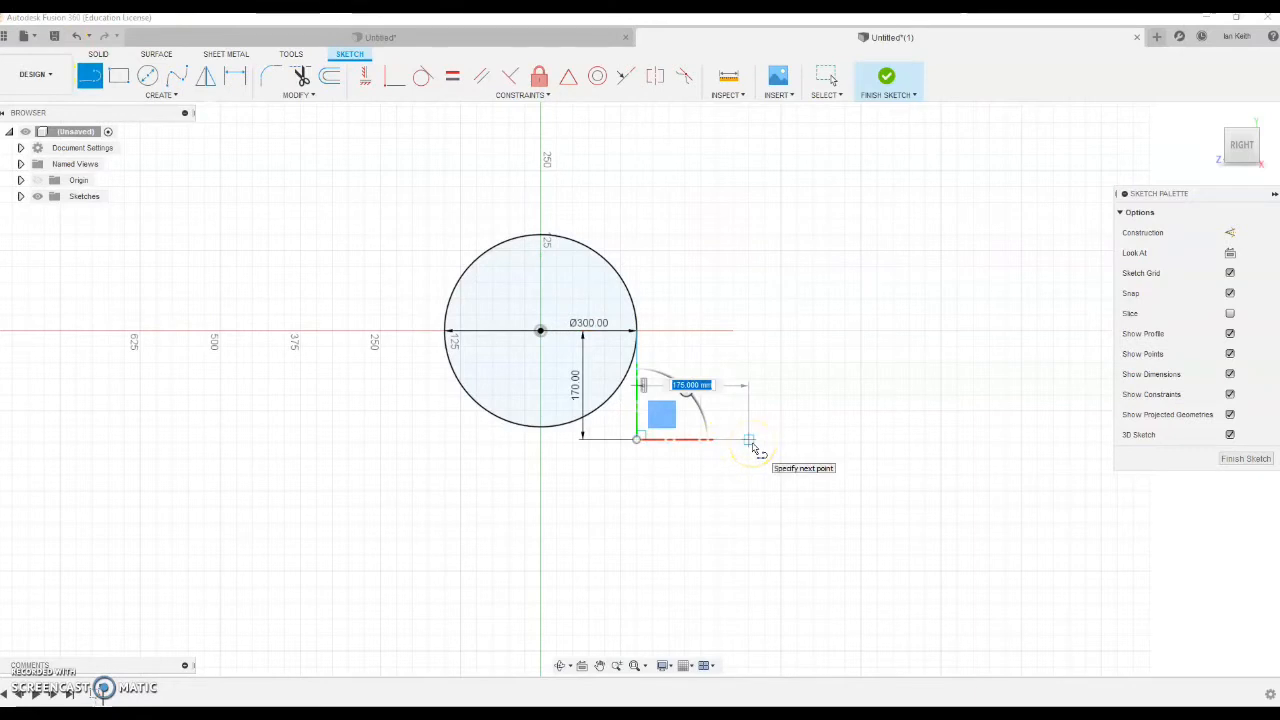
{"action": "type", "text": "30"}
{"action": "key", "text": "Return"}
{"action": "key", "text": "Escape"}
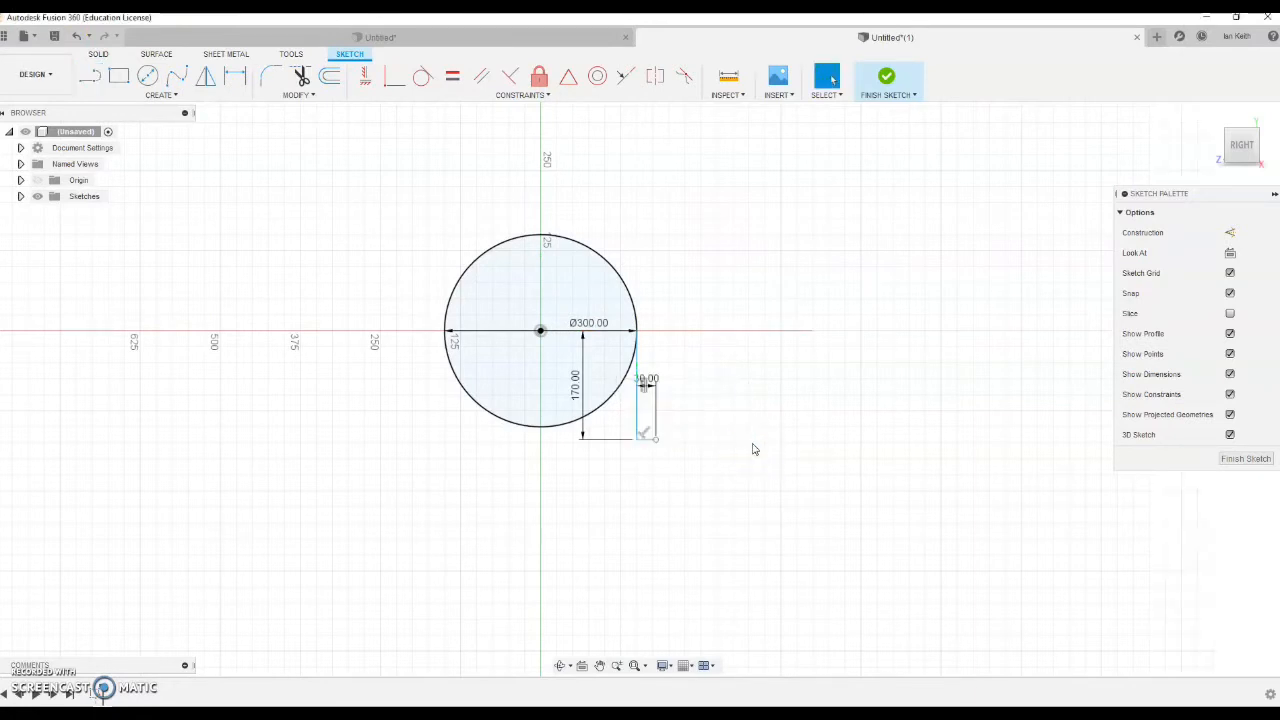
Add a circle centred on the 30 mm line's outer end and draw a 112 mm horizontal line outward from that centre
{"action": "key", "text": "l"}
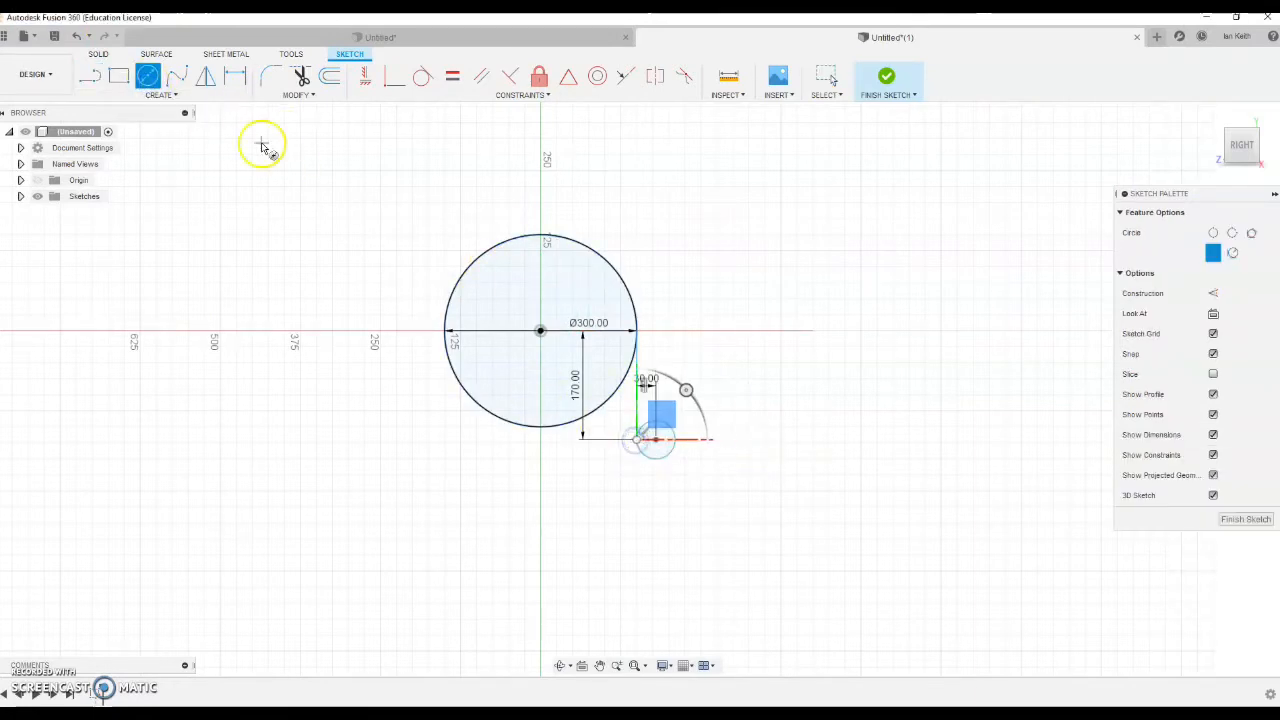
{"action": "left_click", "coordinate": [656, 441]}
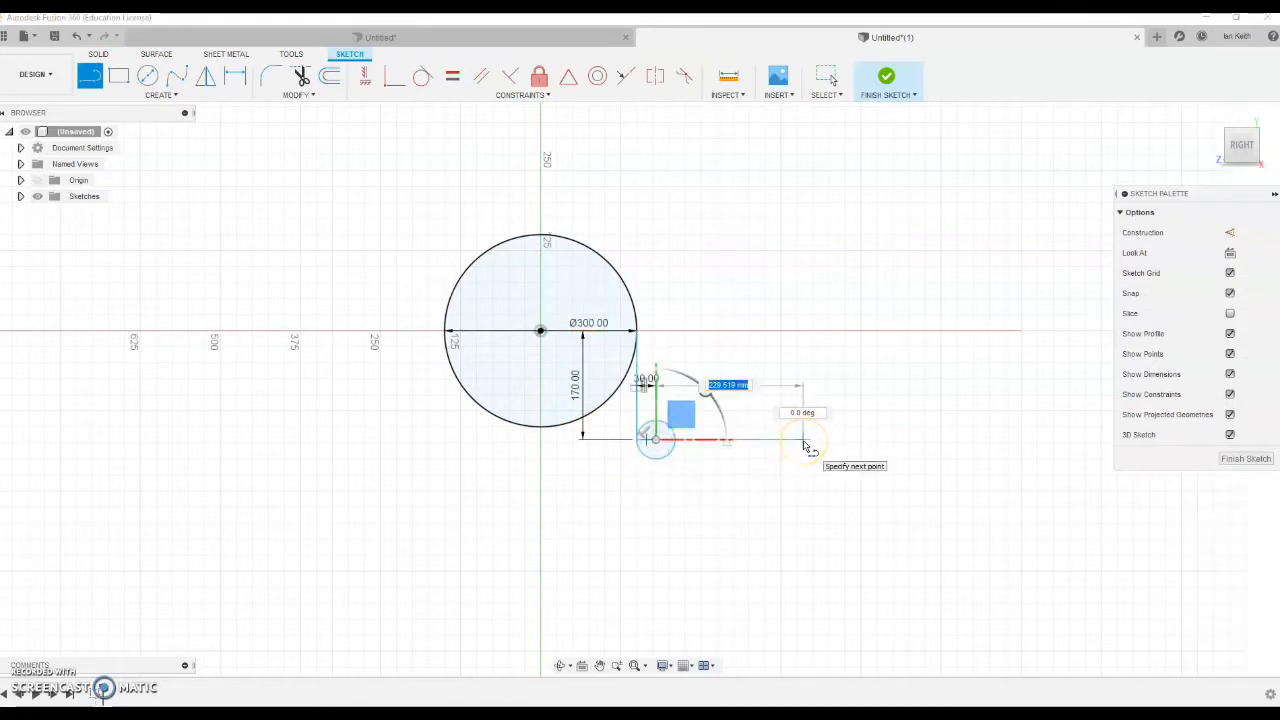
{"action": "type", "text": "112"}
{"action": "key", "text": "Return"}
{"action": "key", "text": "Escape"}
Draw a 60 mm diameter circle centred on the outer end of the 112 mm line
{"action": "left_click", "coordinate": [158, 84]}
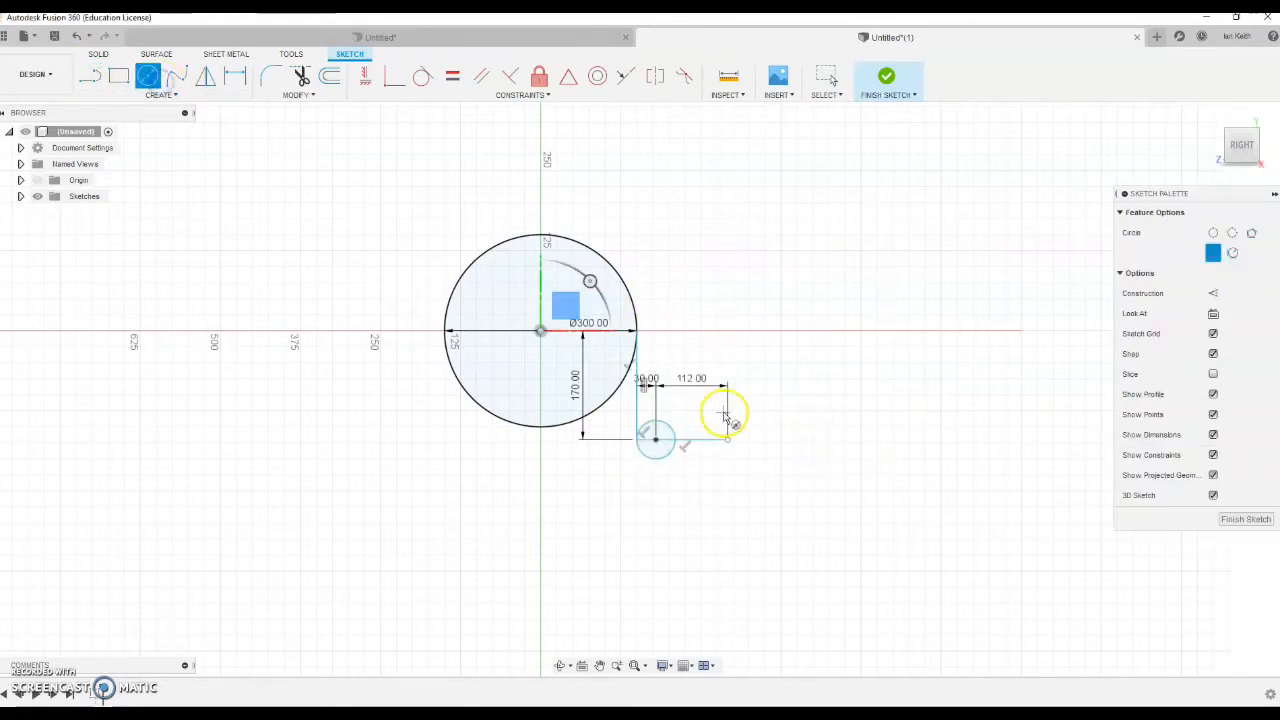
{"action": "type", "text": "60"}
{"action": "key", "text": "Return"}
{"action": "key", "text": "Escape"}
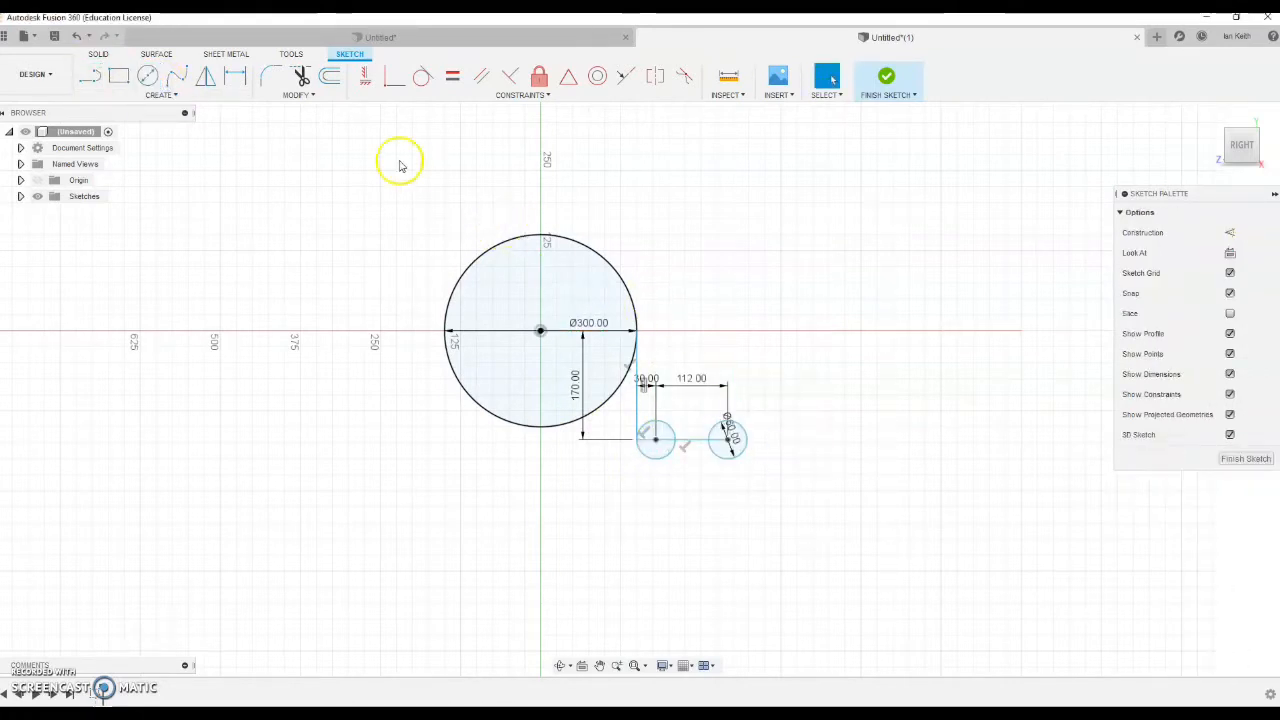
{"action": "key", "text": "l"}
{"action": "left_click", "coordinate": [539, 333]}
{"action": "middle_click_drag", "start_coordinate": [543, 163], "coordinate": [516, 326]}
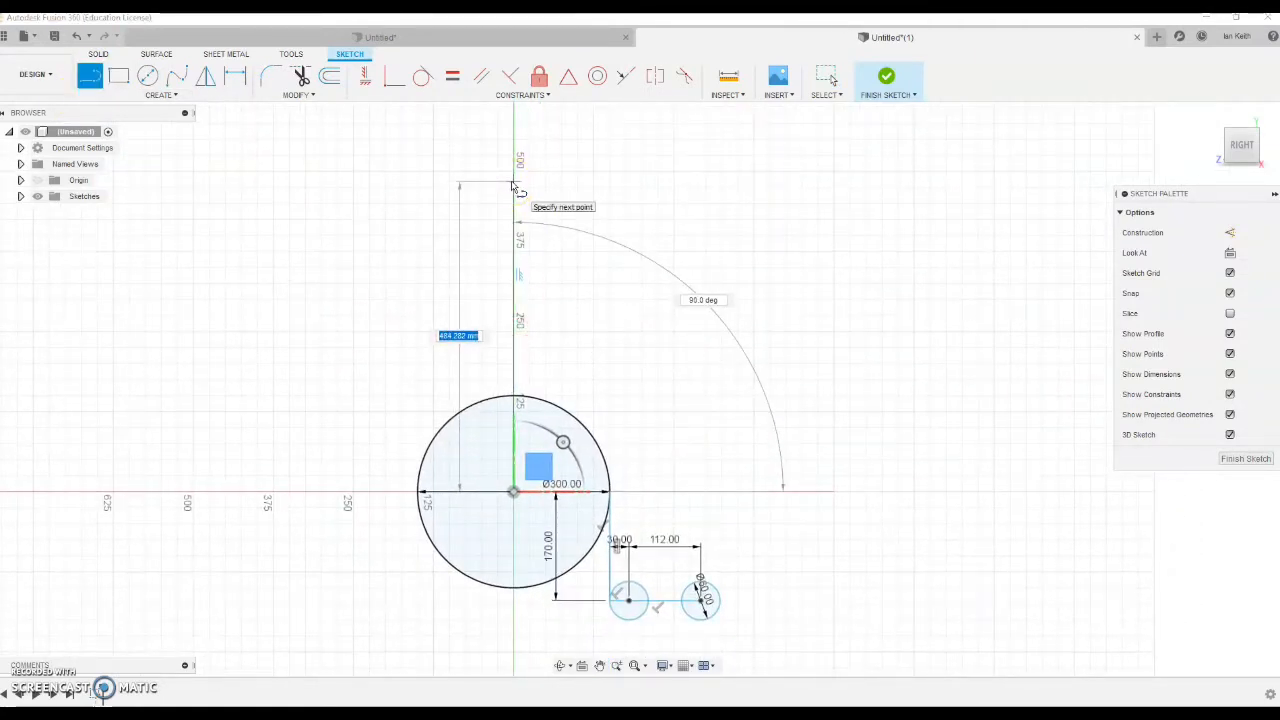
Draw a 940 mm line vertically upward from the centre of the outer 60 mm circle
{"action": "left_click", "coordinate": [89, 76]}
{"action": "left_click", "coordinate": [700, 600]}
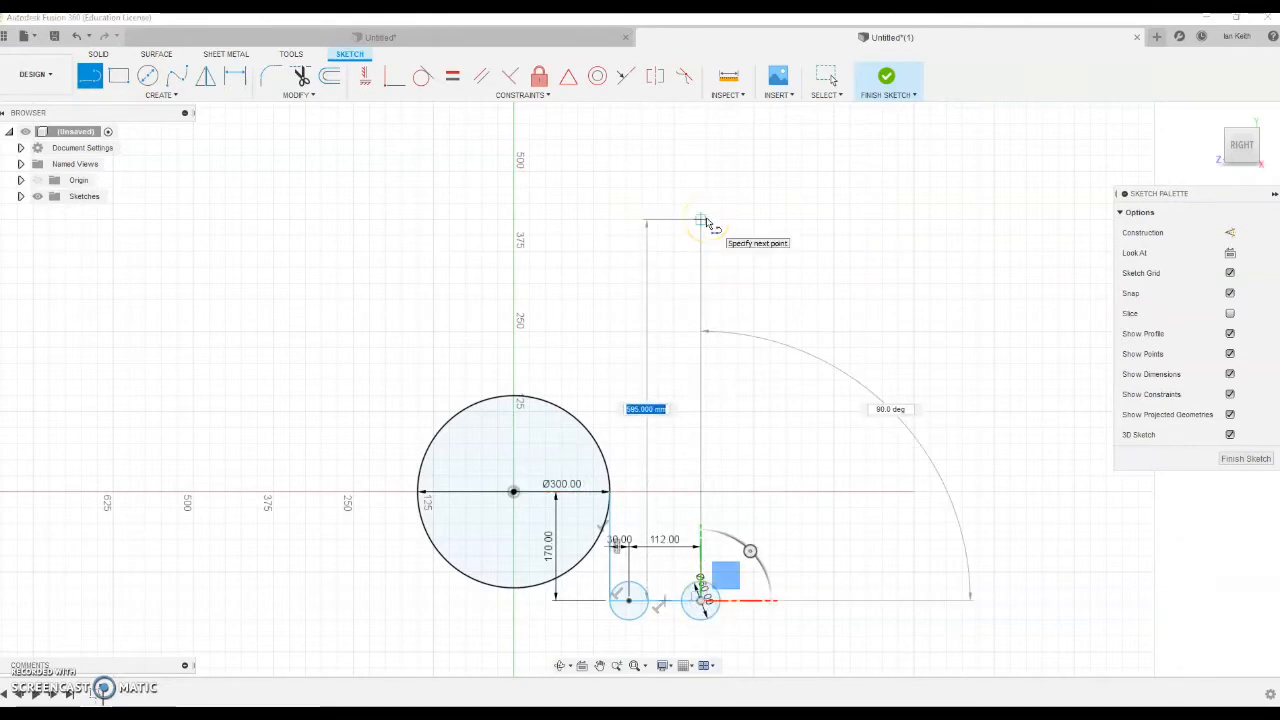
{"action": "key", "text": "Return"}
Draw a horizontal line about 342 mm long from the top of the 940 mm line inward past the vertical axis
{"action": "scroll", "coordinate": [694, 220], "scroll_direction": "down", "scroll_amount": 3}
{"action": "middle_click_drag", "start_coordinate": [667, 212], "coordinate": [663, 286]}
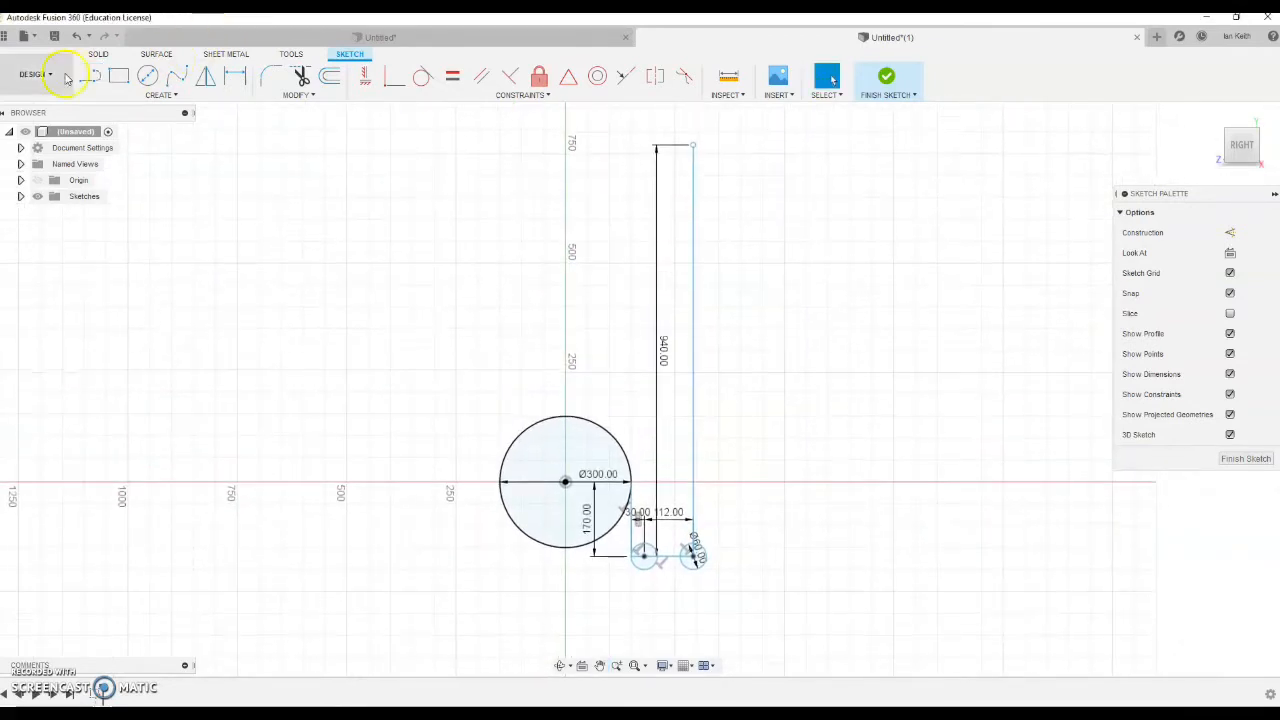
{"action": "left_click", "coordinate": [88, 76]}
{"action": "left_click", "coordinate": [694, 148]}
{"action": "left_click", "coordinate": [543, 145]}
Draw a vertical centre line from the origin up to the horizontal line at the top
{"action": "left_click", "coordinate": [89, 76]}
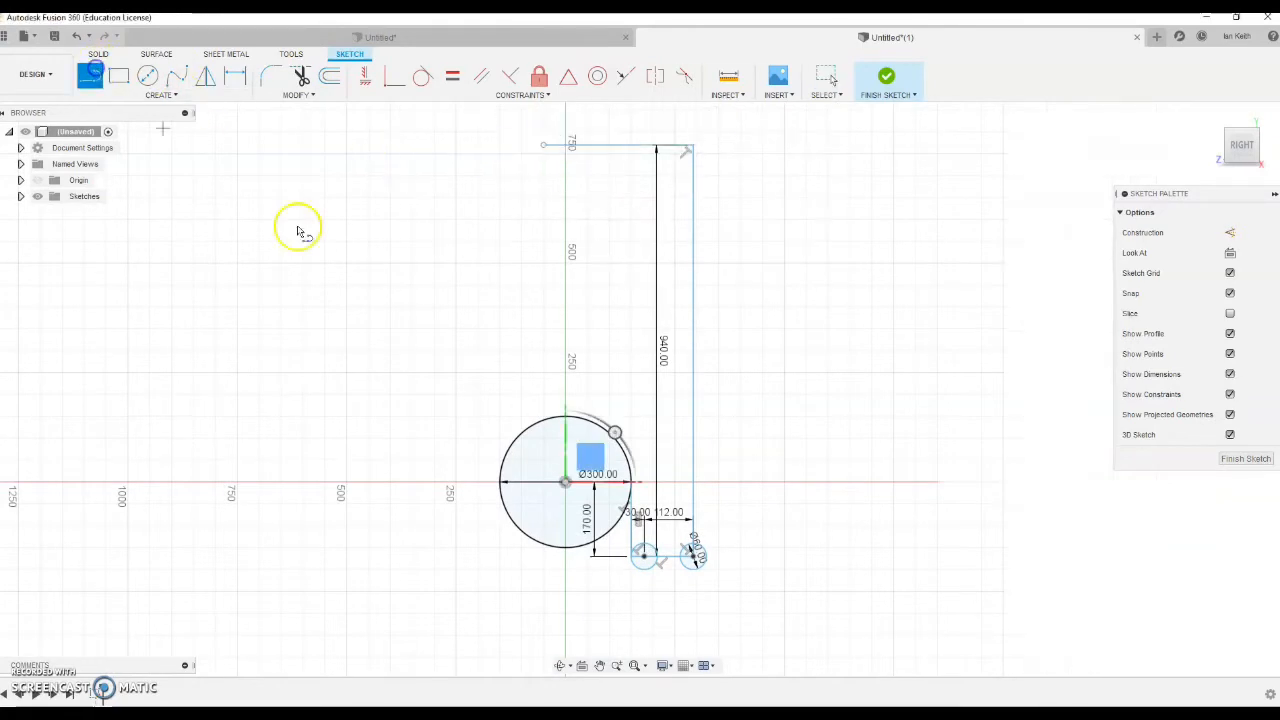
{"action": "left_click", "coordinate": [565, 483]}
{"action": "left_click", "coordinate": [566, 146]}
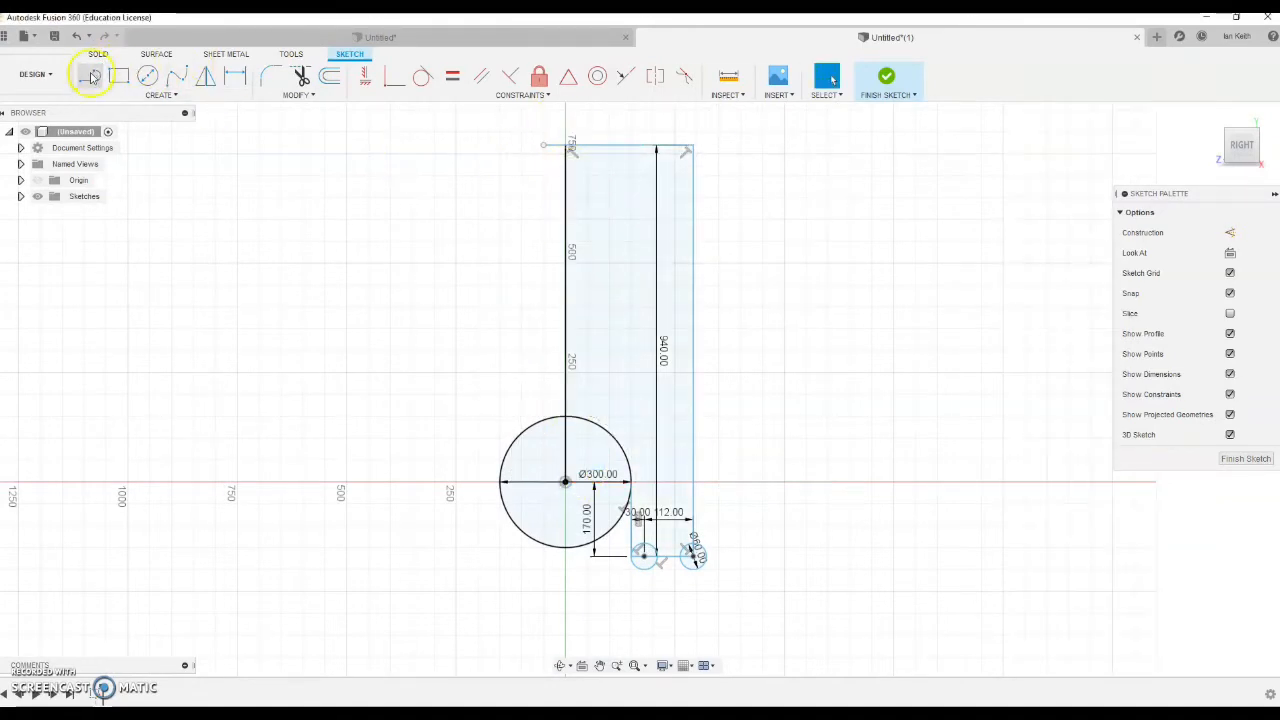
Draw a 200 mm horizontal line from the centre line's upper end towards the 940 mm line
{"action": "left_click", "coordinate": [571, 150]}
{"action": "left_click", "coordinate": [566, 146]}
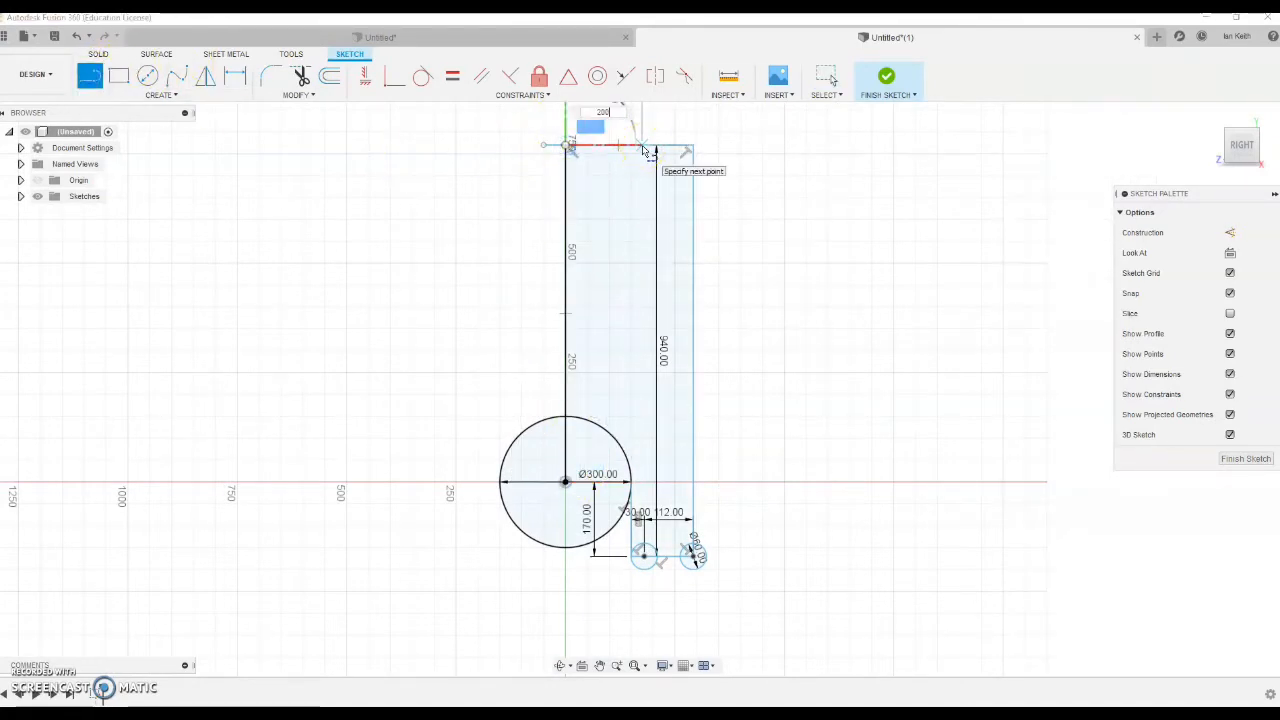
{"action": "key", "text": "Escape"}
Convert the long top line and the 940 mm vertical line to construction lines, and move the 940 mm dimension outside the profile
{"action": "left_click", "coordinate": [688, 148]}
{"action": "left_click", "coordinate": [1231, 234]}
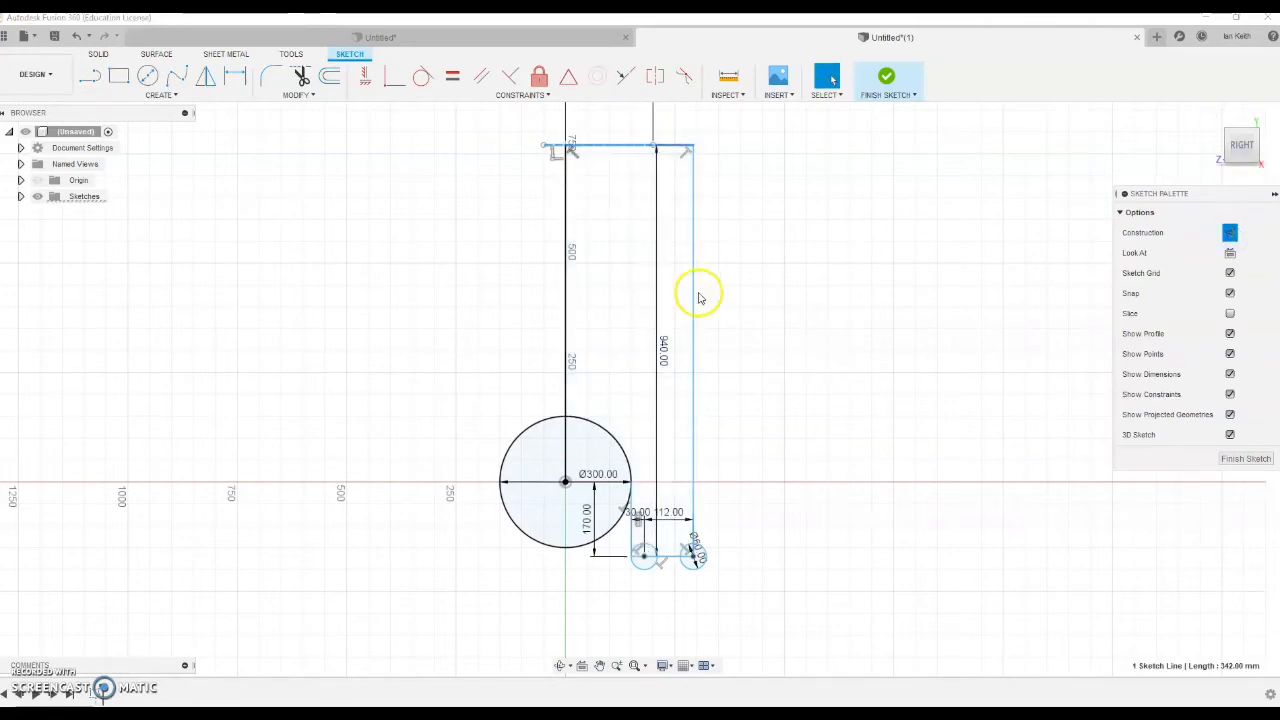
{"action": "left_click", "coordinate": [694, 298]}
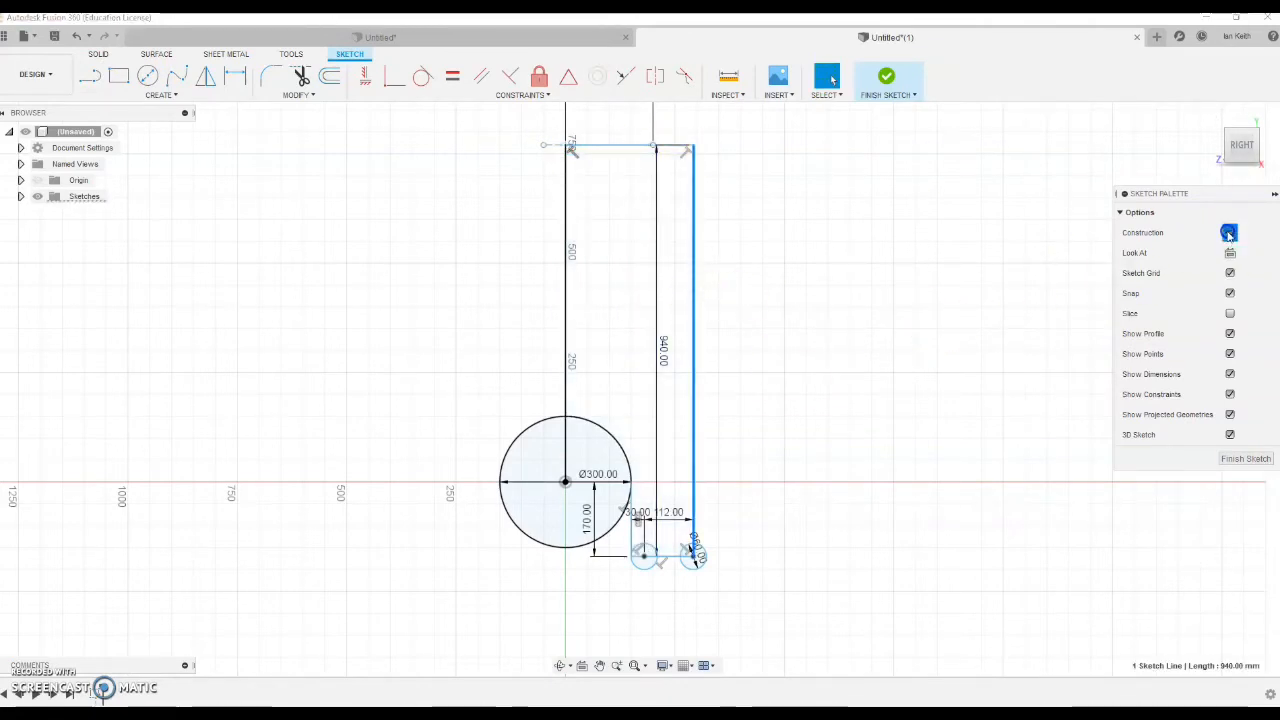
{"action": "left_click", "coordinate": [1230, 233]}
{"action": "left_click", "coordinate": [803, 301]}
{"action": "left_click_drag", "start_coordinate": [664, 350], "coordinate": [752, 346]}
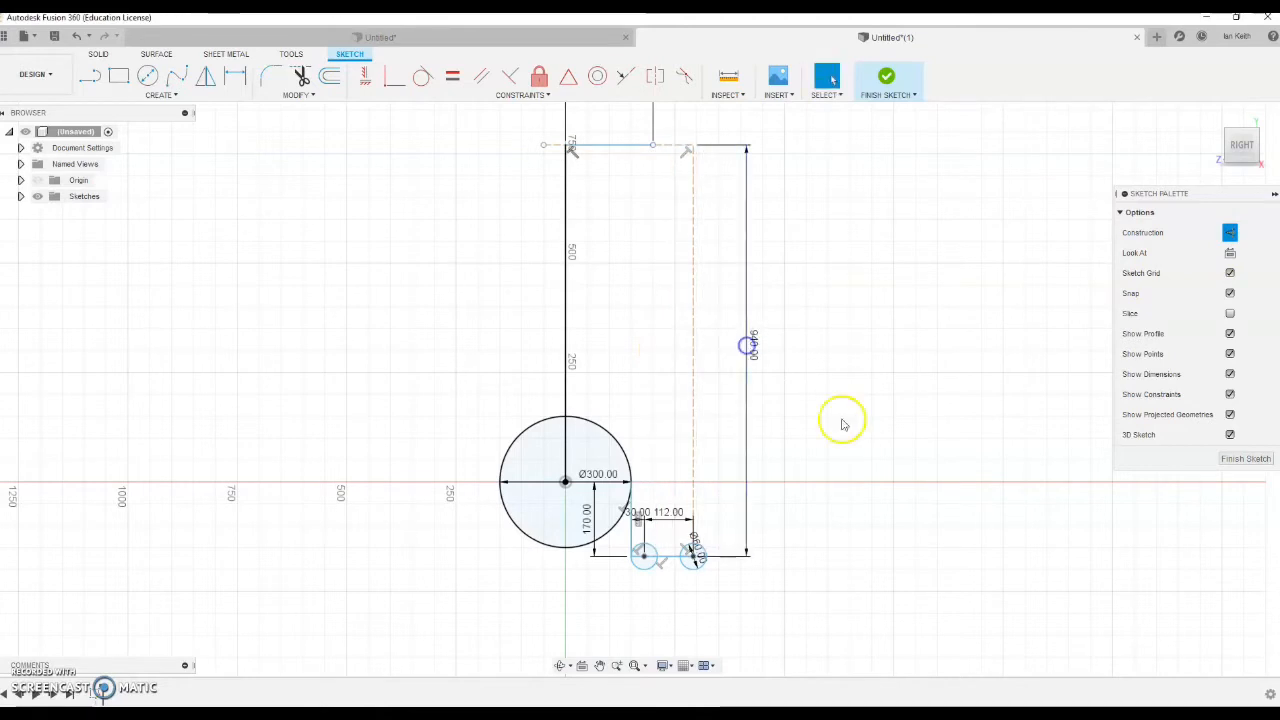
Draw a 60 mm diameter circle centred on the outer end of the 200 mm line and make it normal geometry
{"action": "left_click", "coordinate": [92, 75]}
{"action": "left_click", "coordinate": [147, 76]}
{"action": "left_click", "coordinate": [651, 147]}
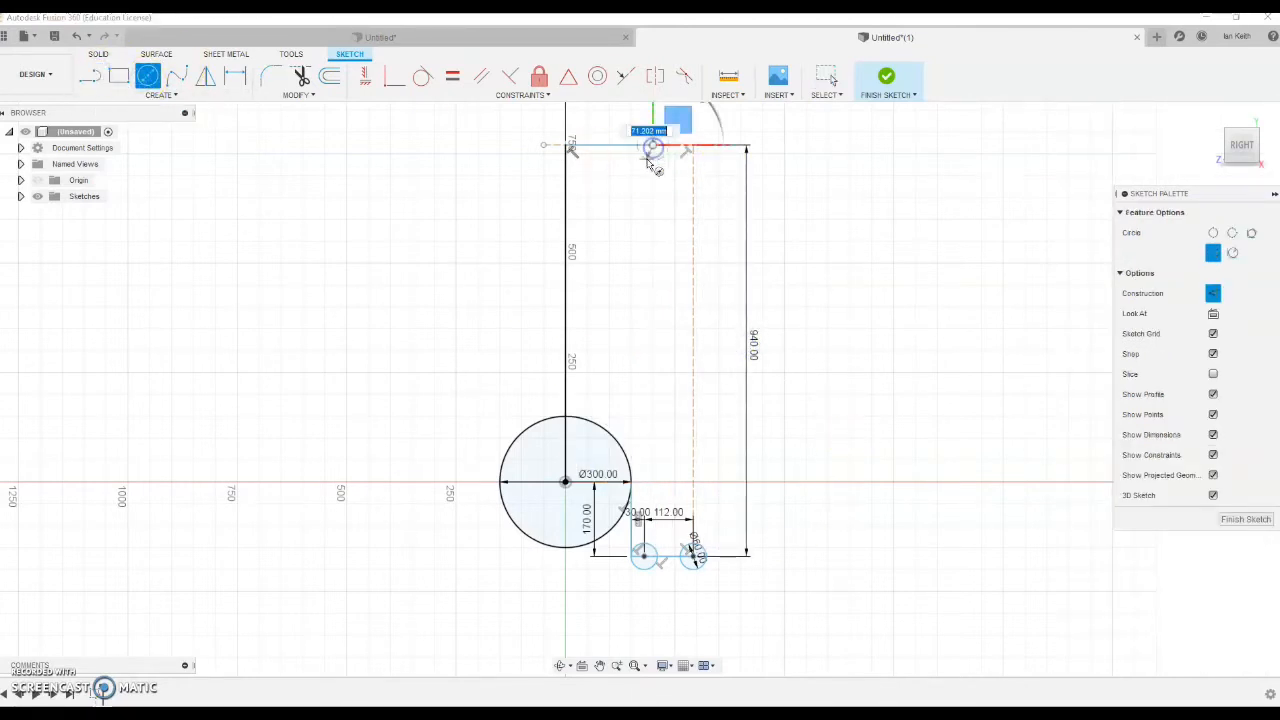
{"action": "type", "text": "60"}
{"action": "key", "text": "Return"}
{"action": "left_click", "coordinate": [274, 78]}
{"action": "left_click", "coordinate": [657, 162]}
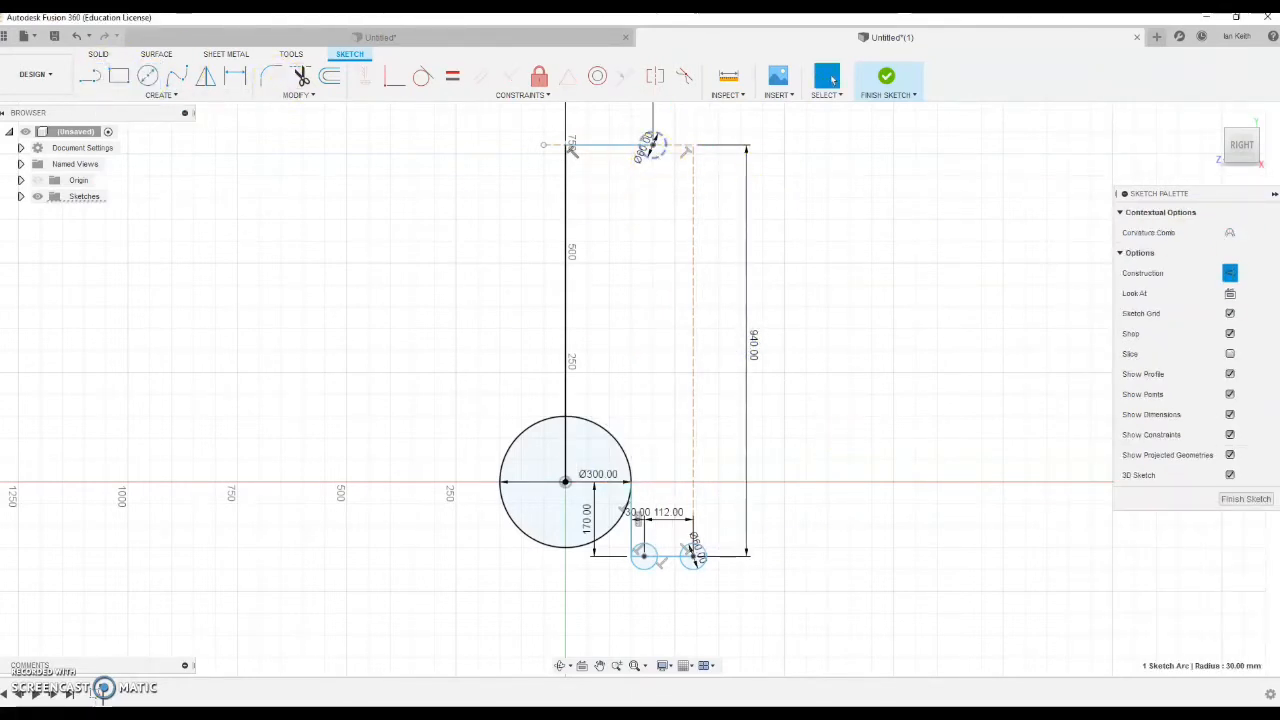
{"action": "left_click", "coordinate": [1229, 280]}
Draw a slanted line from the upper circle's outer edge to the lower outer circle's outer edge and make it normal geometry
{"action": "left_click", "coordinate": [91, 78]}
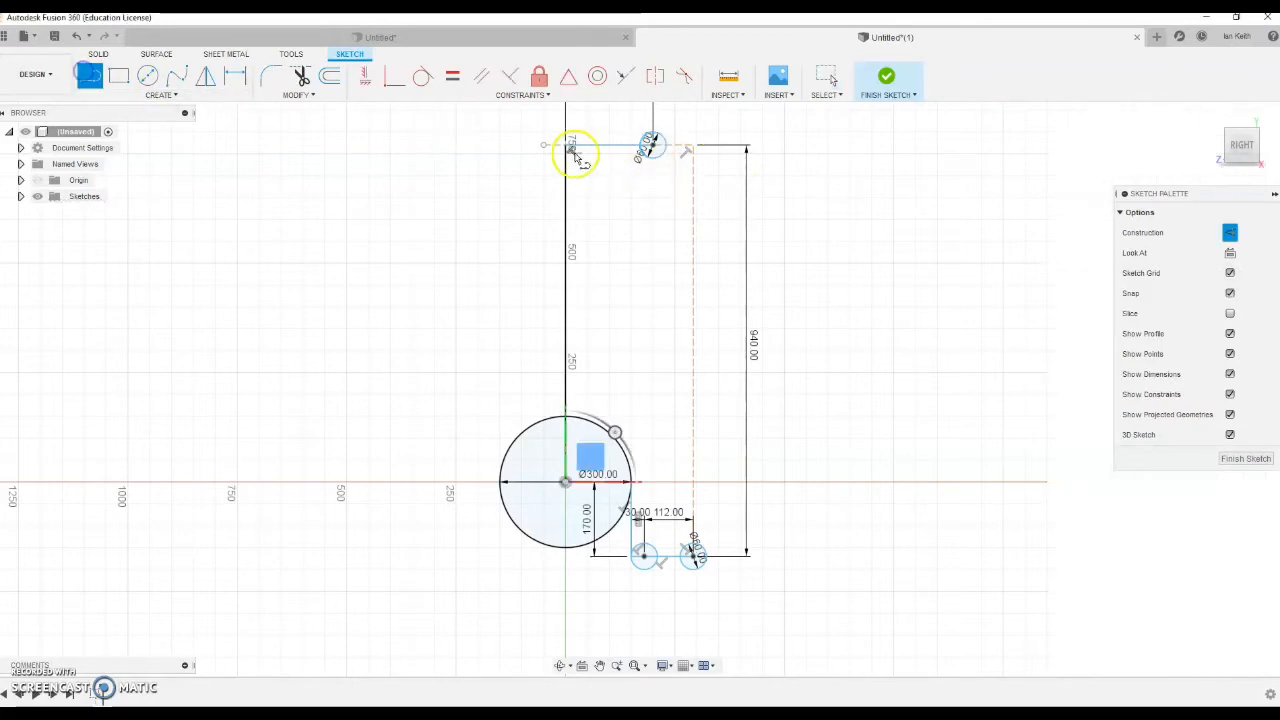
{"action": "left_click", "coordinate": [662, 142]}
{"action": "scroll", "coordinate": [709, 549], "scroll_direction": "up", "scroll_amount": 5}
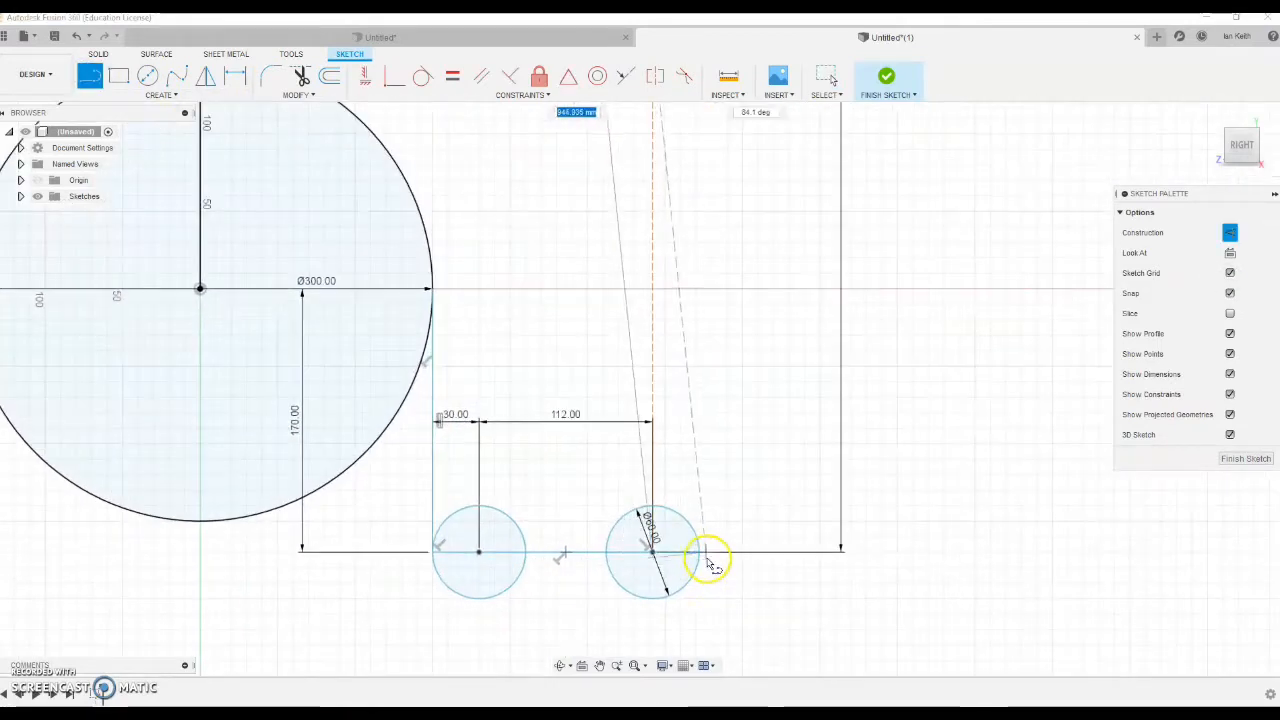
{"action": "left_click", "coordinate": [699, 553]}
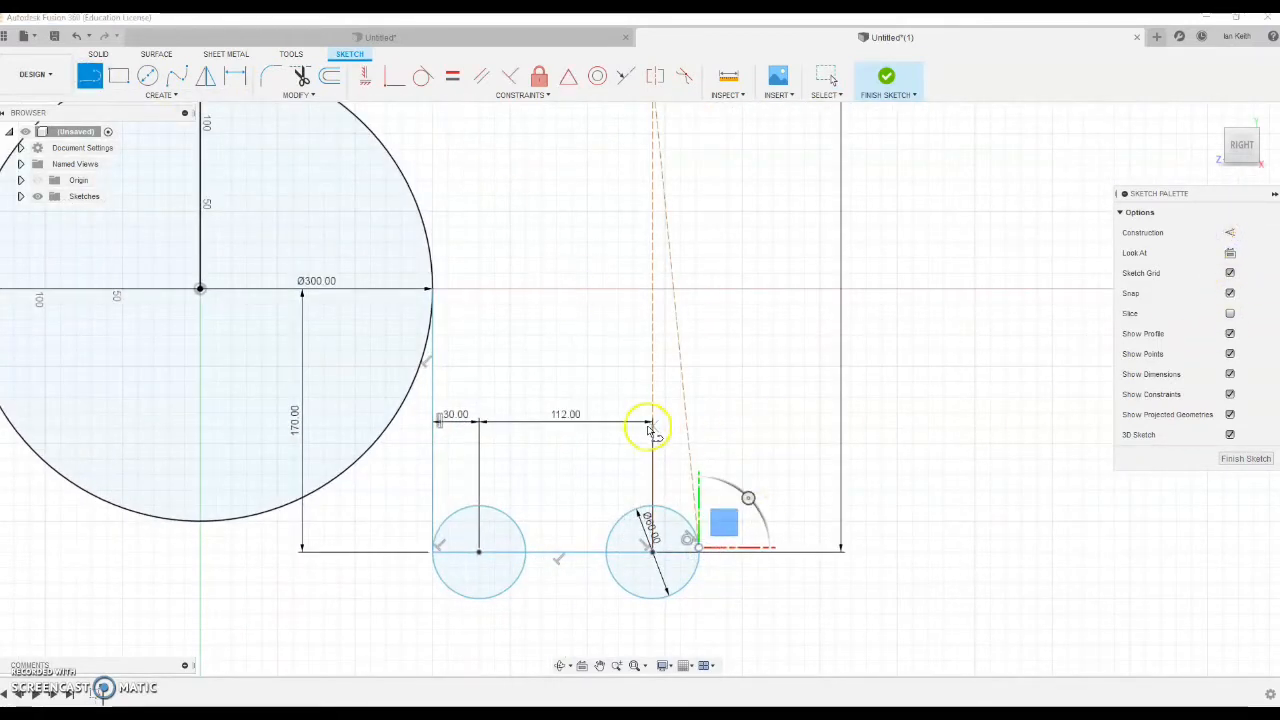
{"action": "key", "text": "Escape"}
{"action": "left_click", "coordinate": [686, 415]}
{"action": "left_click", "coordinate": [1234, 234]}
{"action": "left_click", "coordinate": [943, 421]}
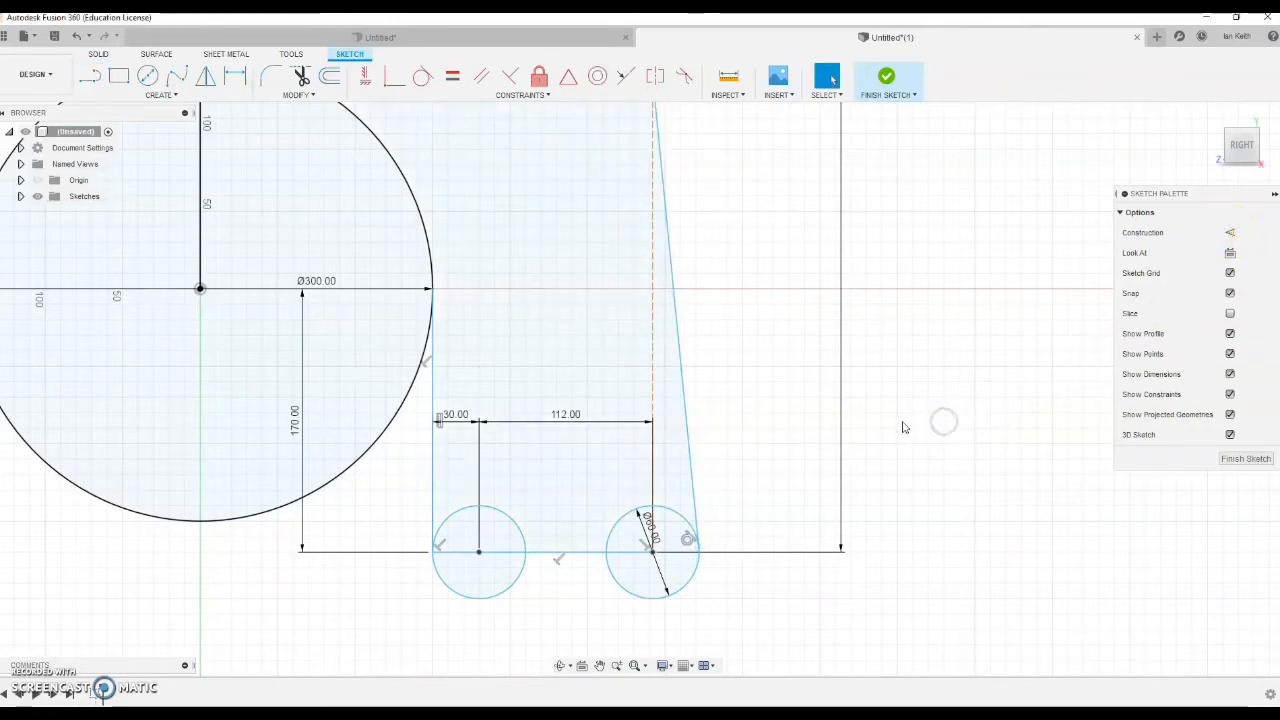
Try to make the slanted line tangent to the lower outer circle and the upper circle, and undo the upper tangent constraint
{"action": "left_click", "coordinate": [695, 503]}
{"action": "left_click", "coordinate": [687, 521]}
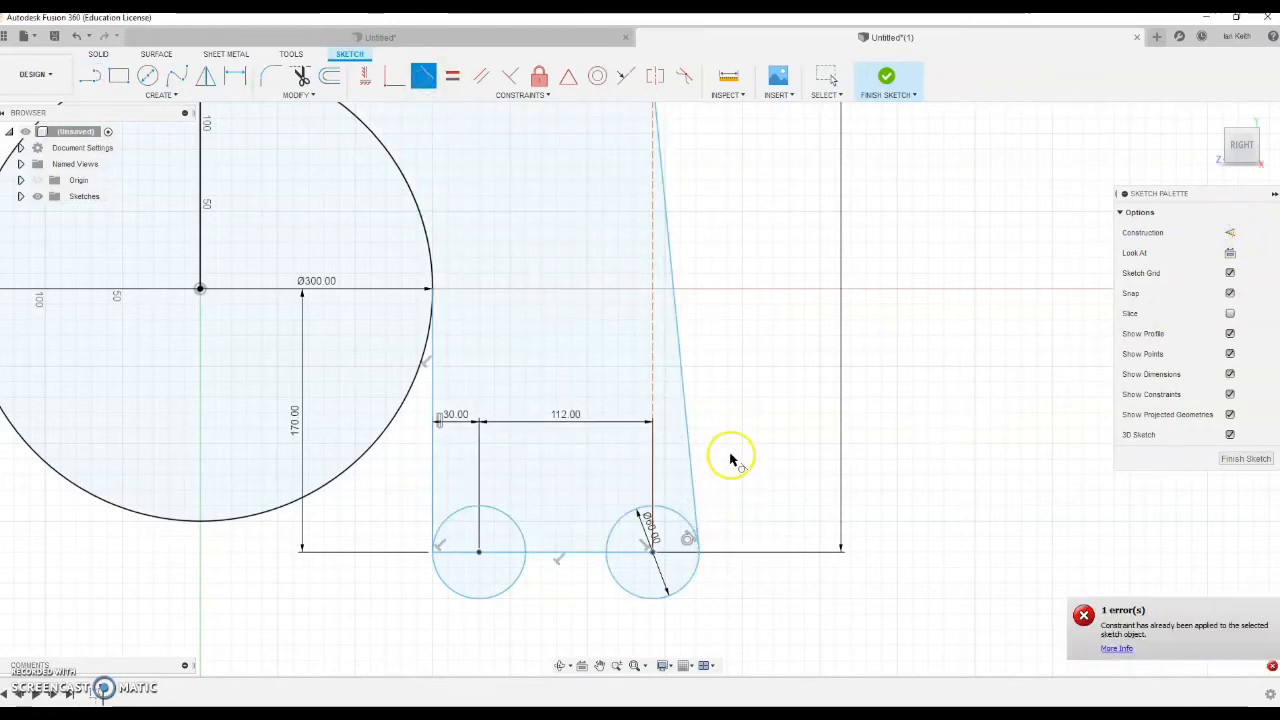
{"action": "scroll", "coordinate": [726, 380], "scroll_direction": "down", "scroll_amount": 5}
{"action": "middle_click_drag", "start_coordinate": [681, 172], "coordinate": [654, 546]}
{"action": "scroll", "coordinate": [637, 252], "scroll_direction": "up", "scroll_amount": 5}
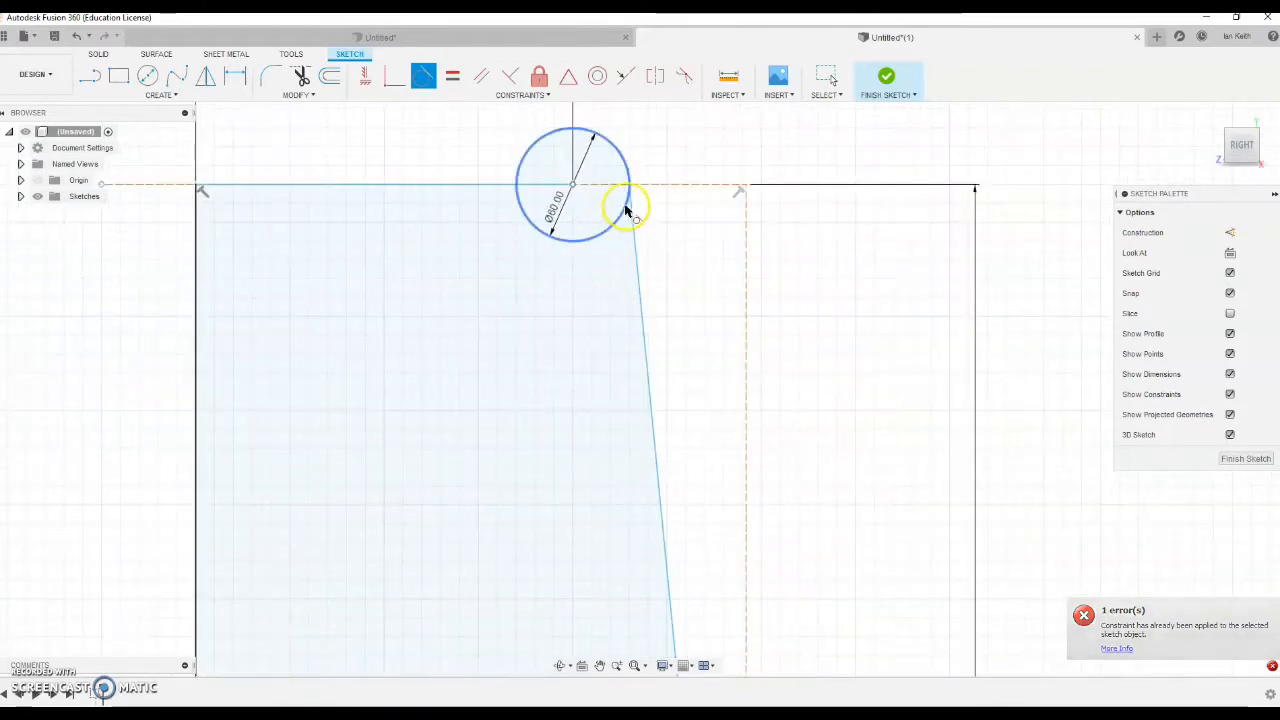
{"action": "left_click", "coordinate": [624, 215]}
{"action": "left_click", "coordinate": [633, 219]}
{"action": "scroll", "coordinate": [710, 290], "scroll_direction": "down", "scroll_amount": 5}
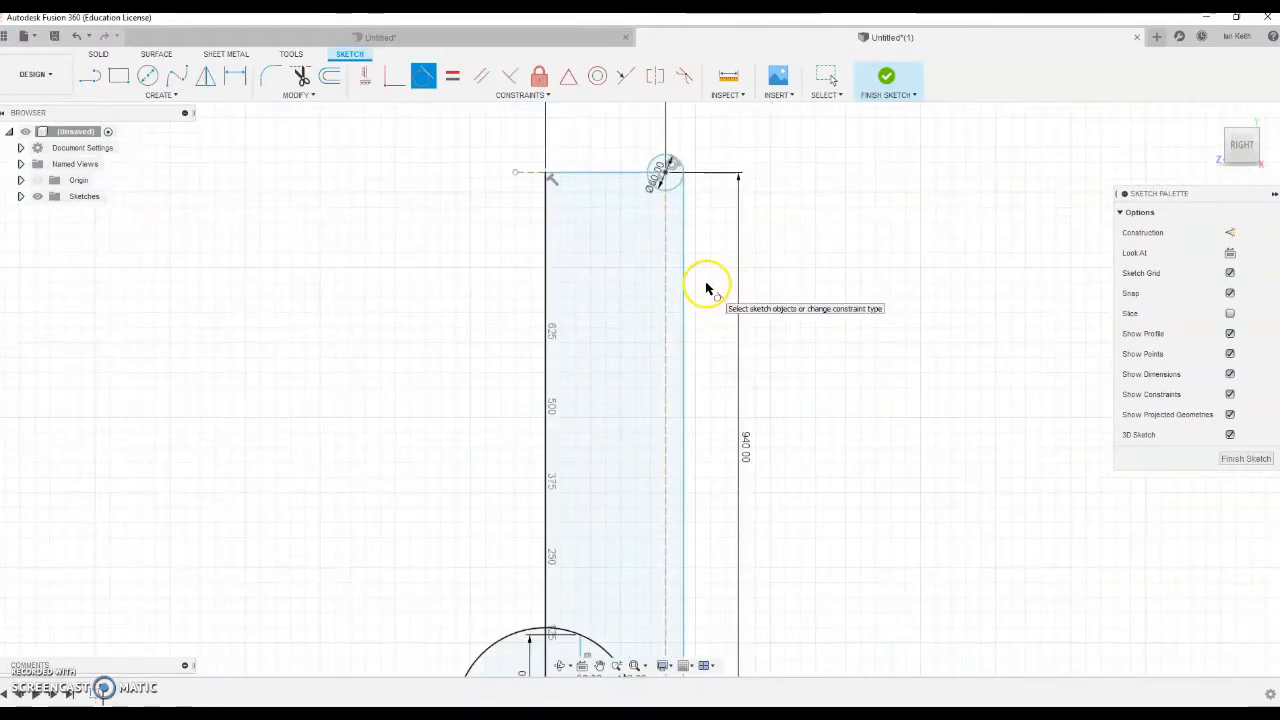
{"action": "mouse_move", "coordinate": [706, 286]}
{"action": "middle_mouse_down"}
{"action": "mouse_move", "coordinate": [623, 211]}
{"action": "mouse_move", "coordinate": [591, 159]}
{"action": "mouse_move", "coordinate": [595, 417]}
{"action": "mouse_move", "coordinate": [634, 154]}
{"action": "mouse_move", "coordinate": [645, 205]}
{"action": "middle_mouse_up"}
{"action": "scroll", "coordinate": [645, 205], "scroll_direction": "down", "scroll_amount": 3}
{"action": "middle_click_drag", "start_coordinate": [685, 255], "coordinate": [665, 306]}
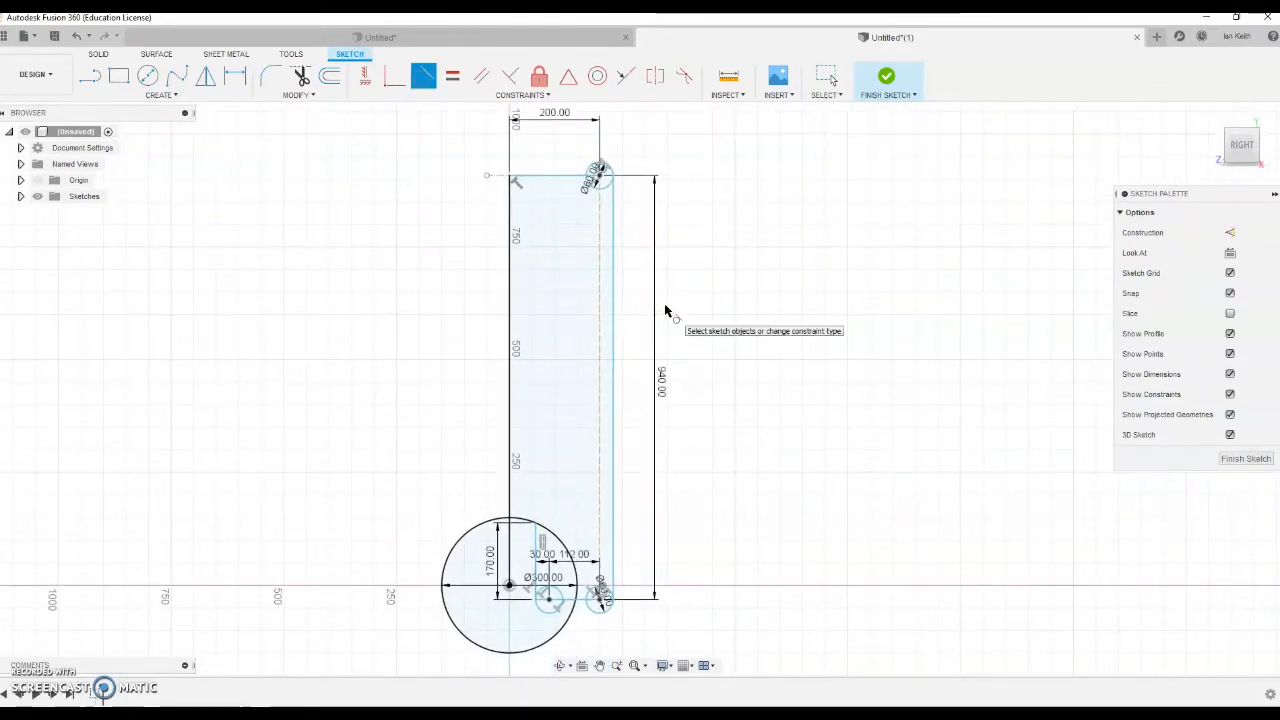
{"action": "left_click", "coordinate": [76, 36]}
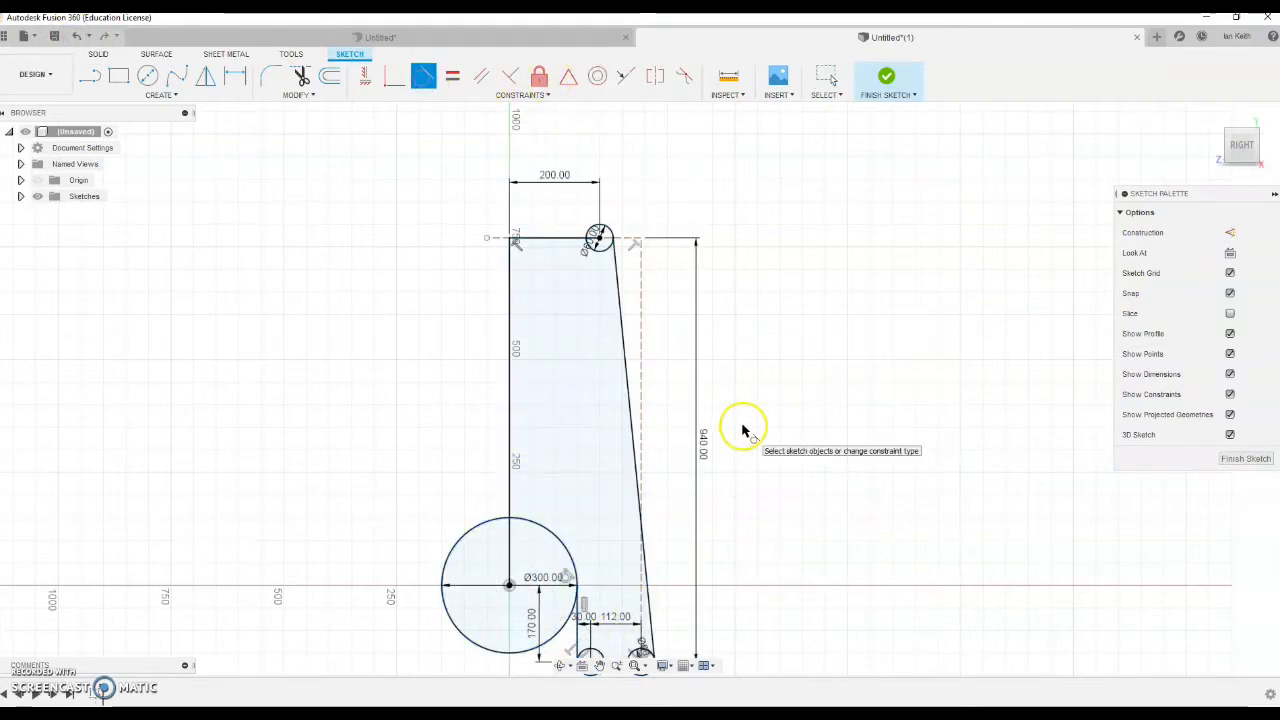
Draw a horizontal line about 200 mm long from the upper circle's topmost point to the vertical axis
{"action": "left_click", "coordinate": [89, 76]}
{"action": "left_click", "coordinate": [596, 226]}
{"action": "left_click", "coordinate": [509, 226]}
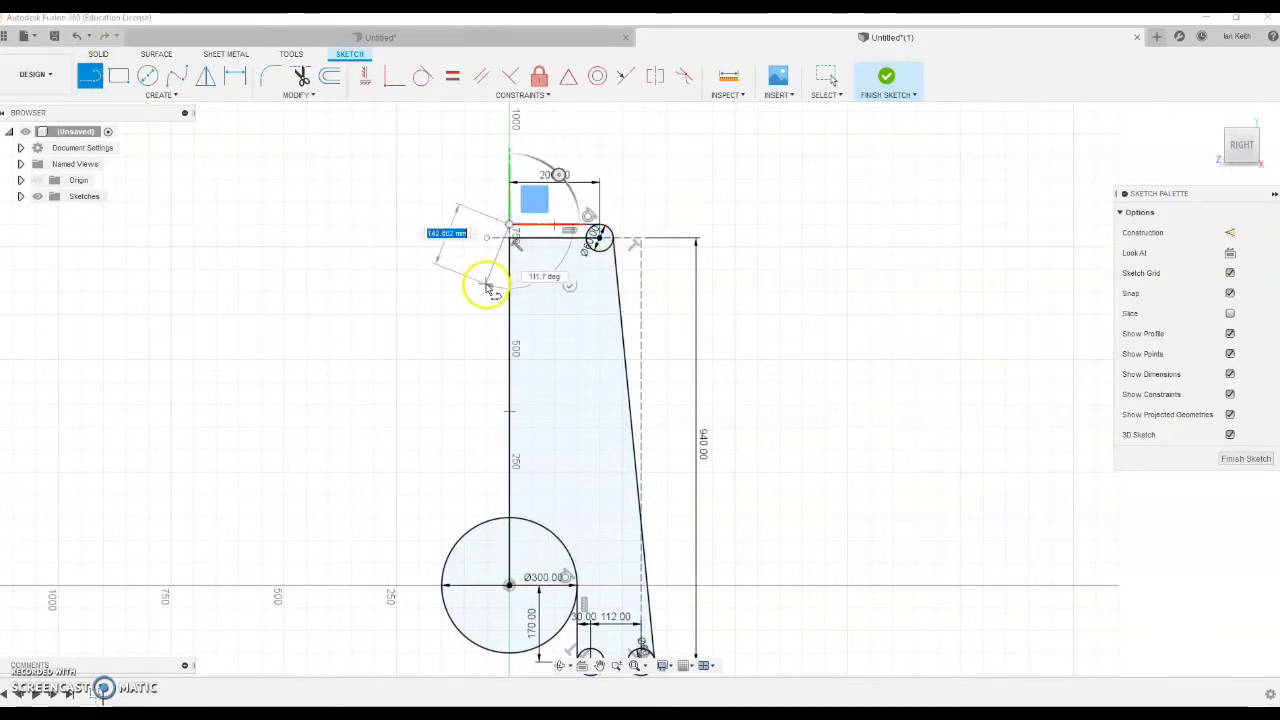
{"action": "key", "text": "Escape"}
Convert the vertical centre line and the geometry around the upper circle, including the horizontal lines, to construction geometry
{"action": "left_click", "coordinate": [509, 318]}
{"action": "left_click", "coordinate": [1230, 232]}
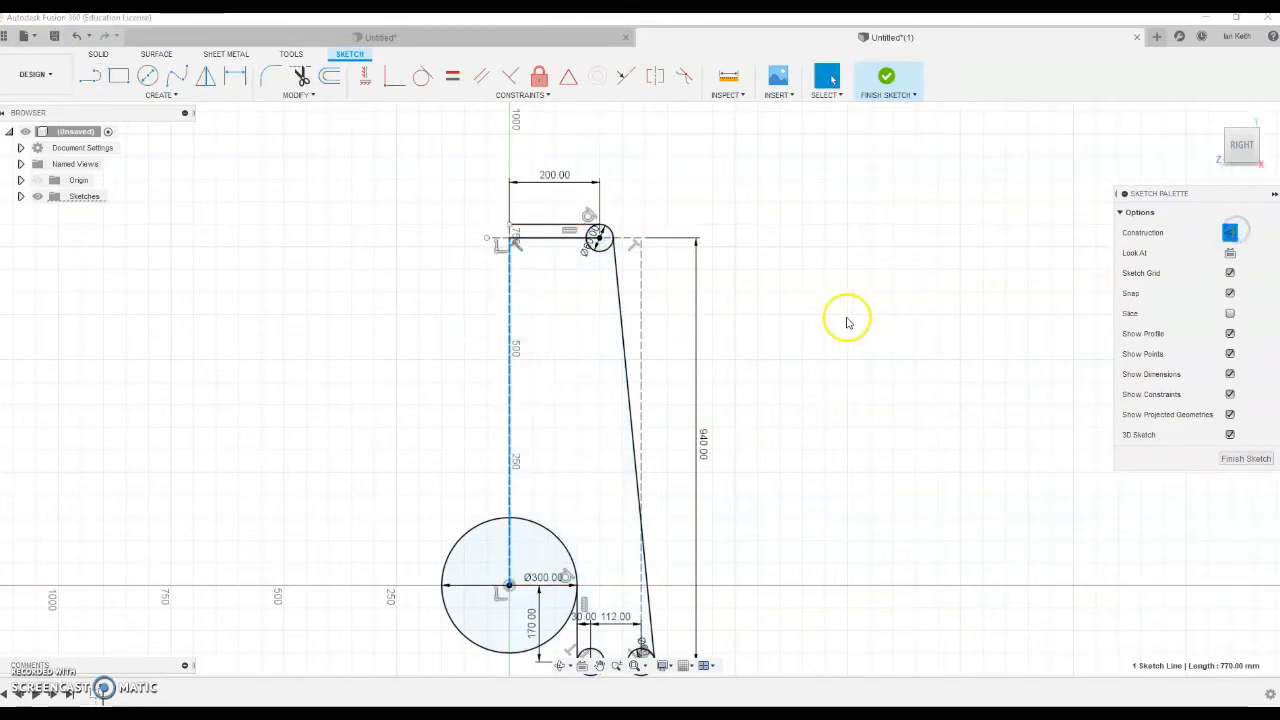
{"action": "left_click", "coordinate": [549, 243]}
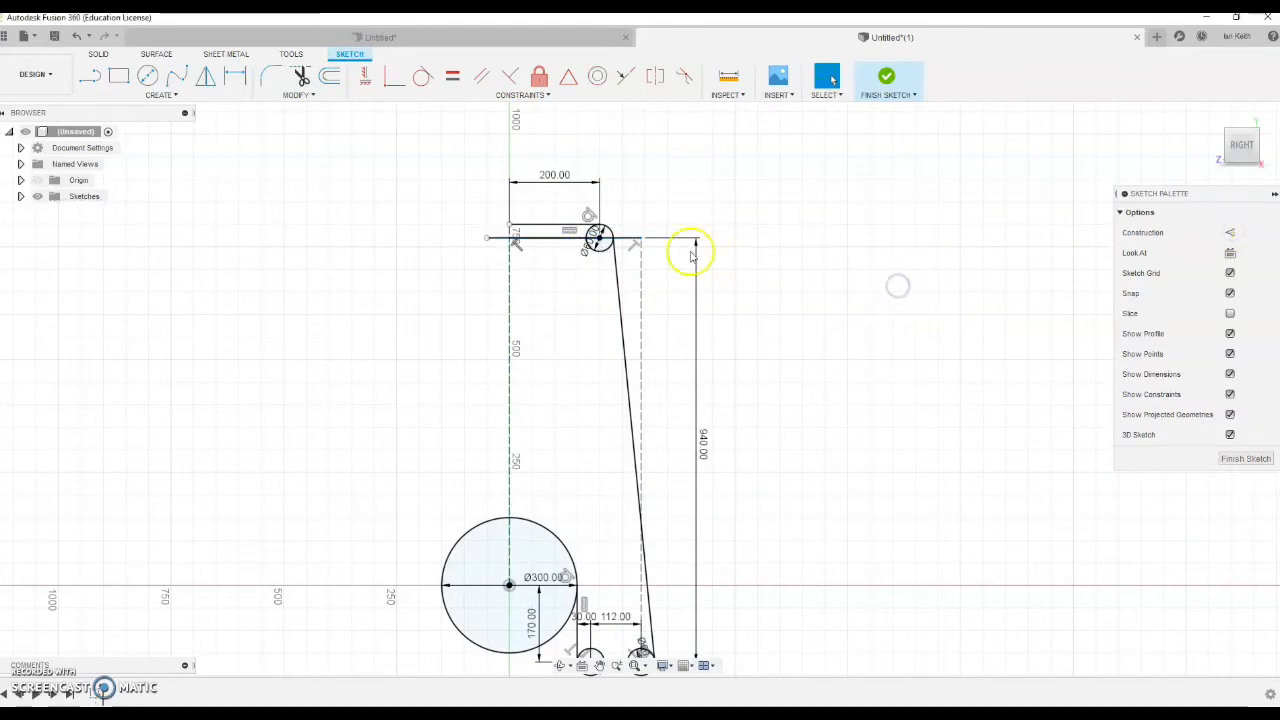
{"action": "left_click_drag", "start_coordinate": [482, 203], "coordinate": [614, 271]}
{"action": "left_click", "coordinate": [1230, 274]}
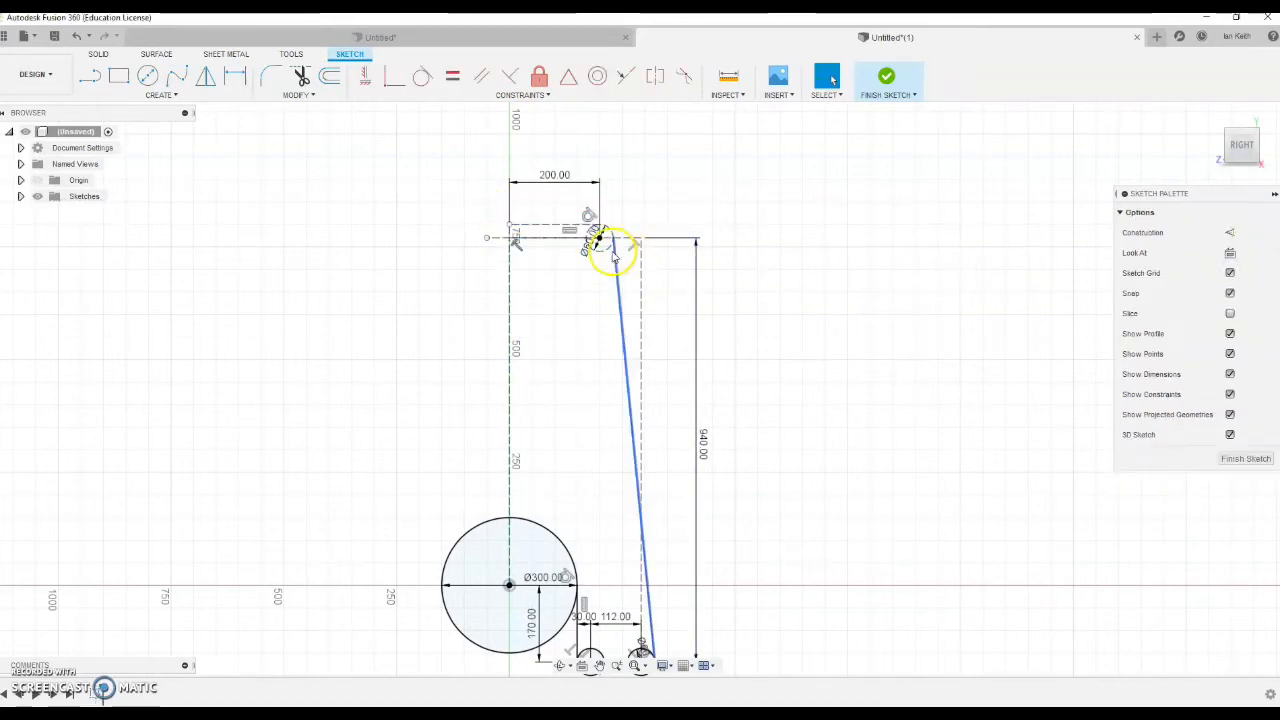
Restore the upper 60 mm circle and the horizontal line from its topmost point to normal geometry
{"action": "left_click", "coordinate": [597, 238]}
{"action": "left_click", "coordinate": [1230, 273]}
{"action": "left_click", "coordinate": [566, 224]}
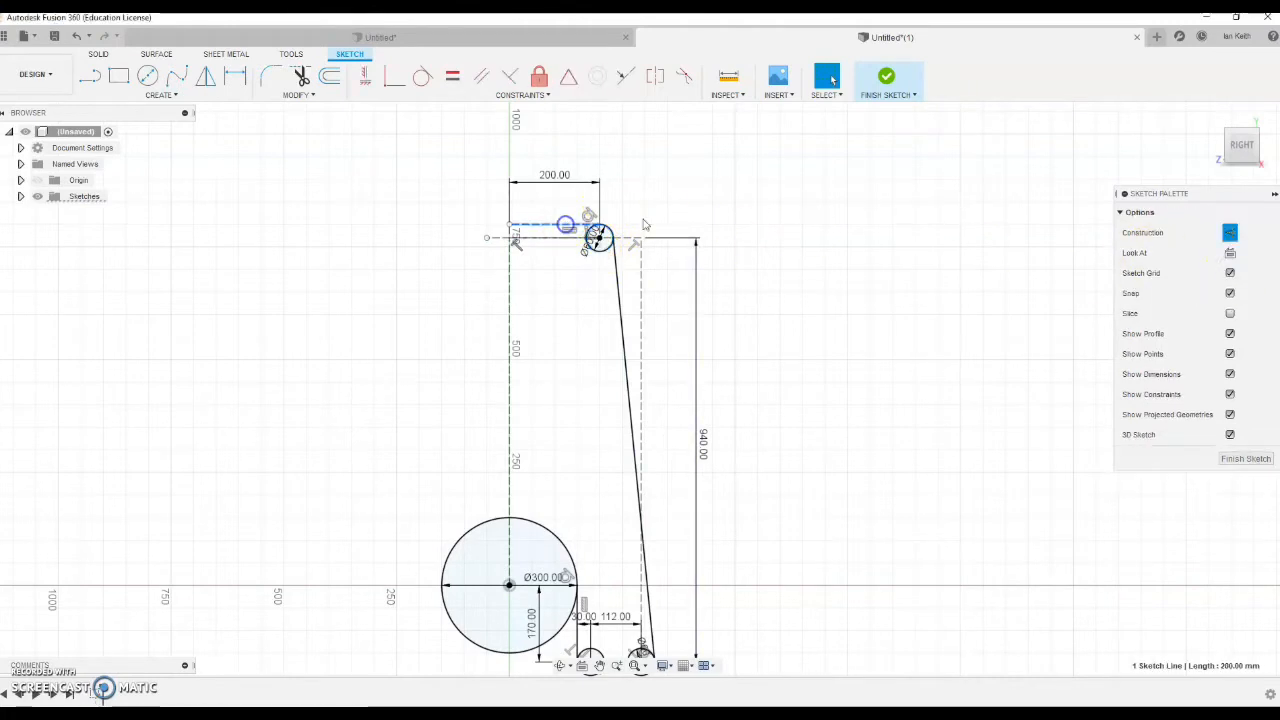
{"action": "left_click", "coordinate": [1229, 234]}
{"action": "left_click", "coordinate": [741, 247]}
Trim the inner side of the upper 60 mm circle below the top line
{"action": "left_click", "coordinate": [300, 80]}
{"action": "scroll", "coordinate": [598, 240], "scroll_direction": "up", "scroll_amount": 3}
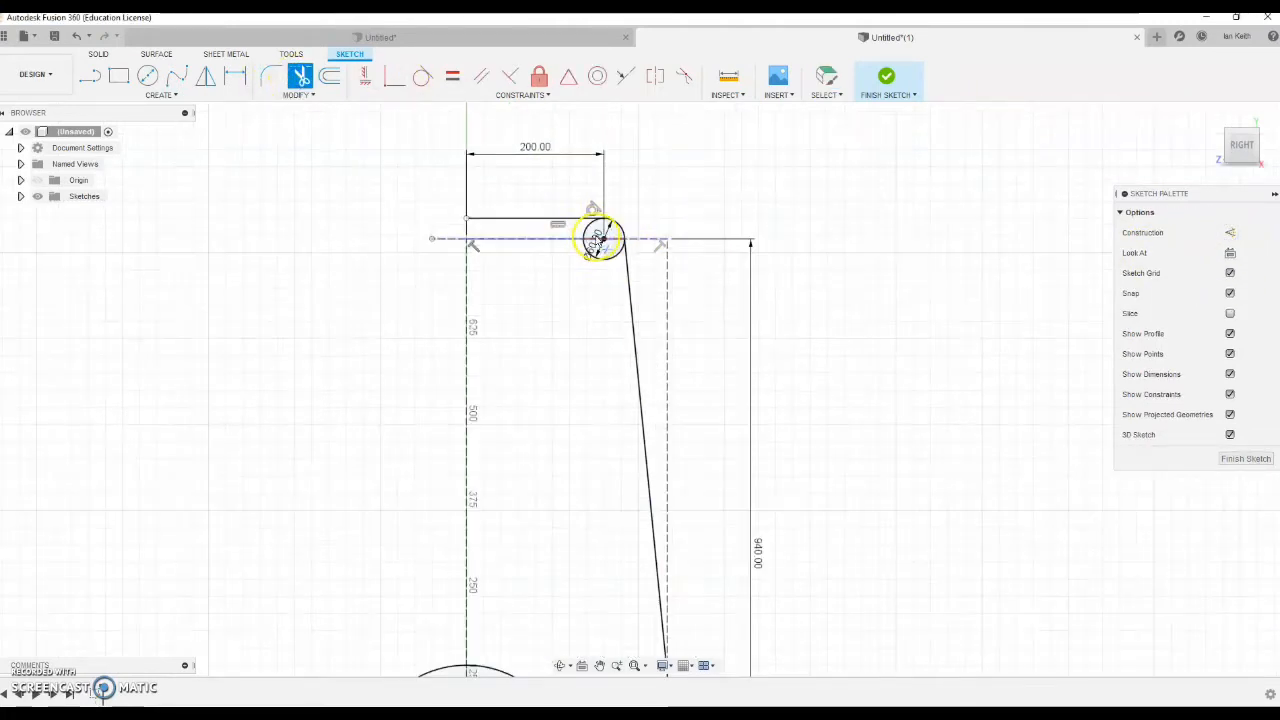
{"action": "left_click", "coordinate": [599, 244]}
{"action": "scroll", "coordinate": [605, 245], "scroll_direction": "up", "scroll_amount": 2}
{"action": "scroll", "coordinate": [640, 255], "scroll_direction": "up", "scroll_amount": 3}
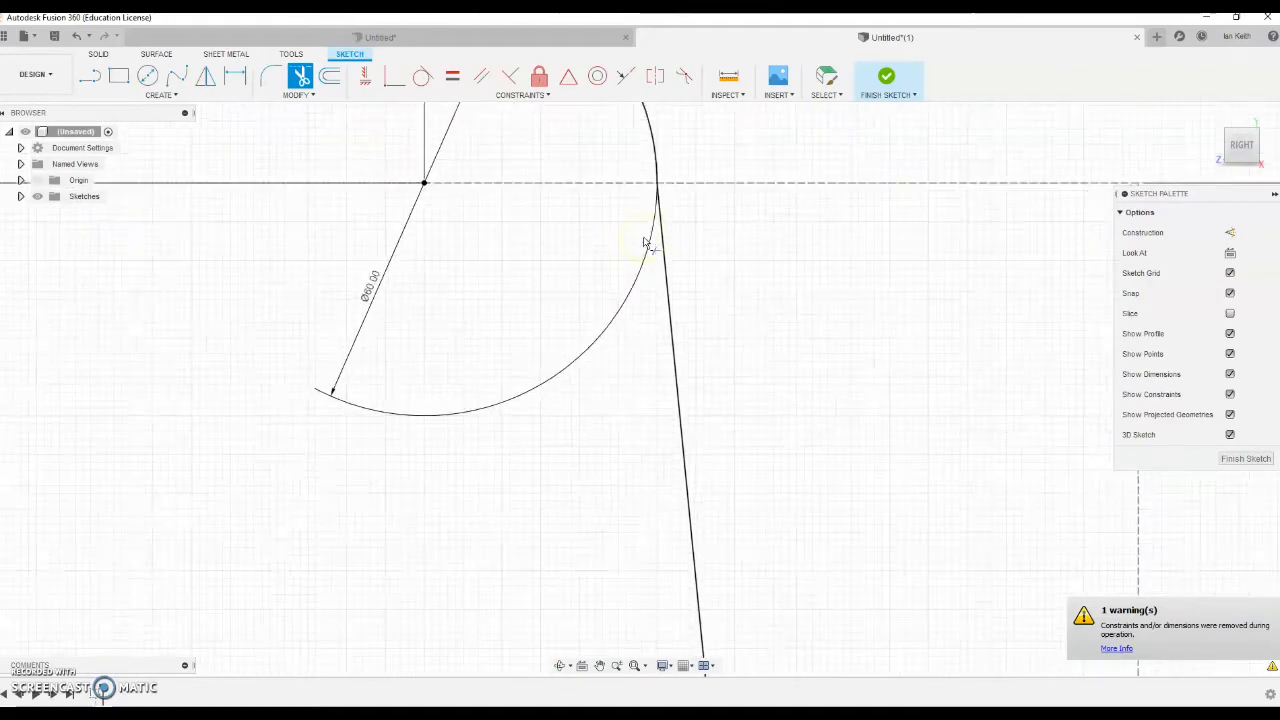
Trim the 300 mm circle down to the quarter arc between the vertical centre line and the 170 mm line
{"action": "scroll", "coordinate": [643, 266], "scroll_direction": "down", "scroll_amount": 6}
{"action": "scroll", "coordinate": [645, 290], "scroll_direction": "down", "scroll_amount": 5}
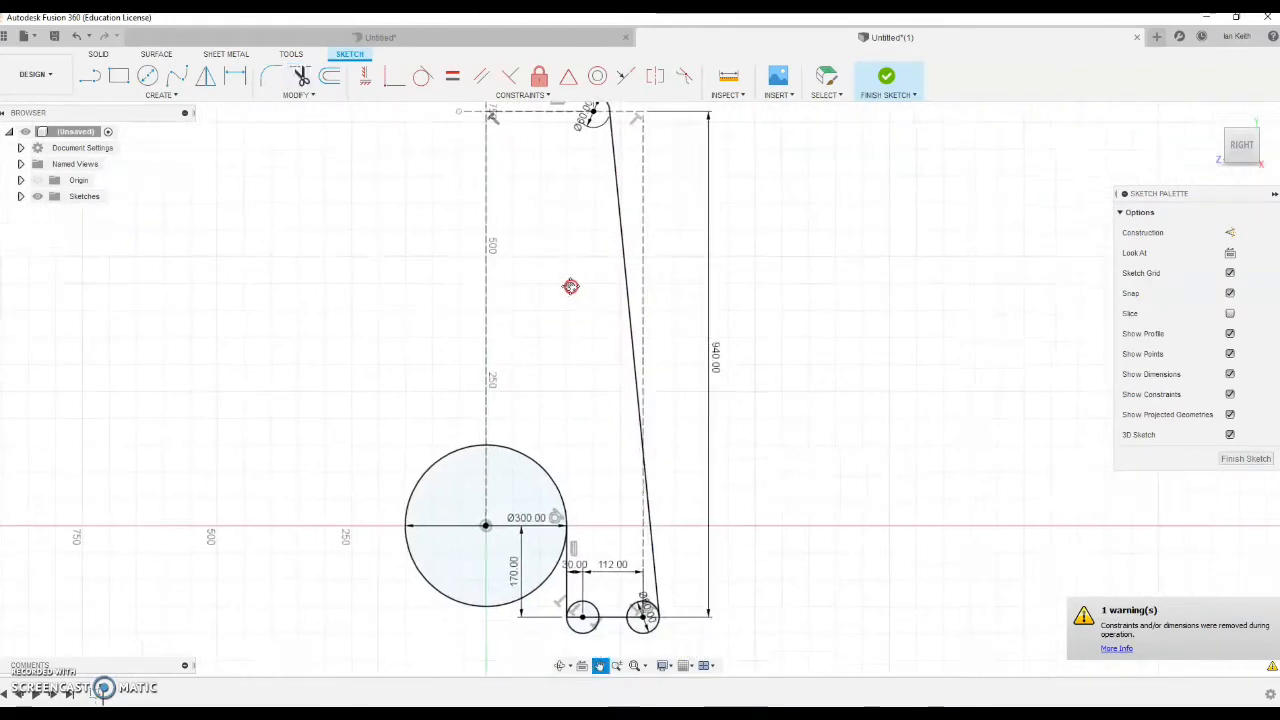
{"action": "left_click", "coordinate": [531, 586]}
{"action": "scroll", "coordinate": [531, 586], "scroll_direction": "down", "scroll_amount": 1}
{"action": "key", "text": "Escape"}
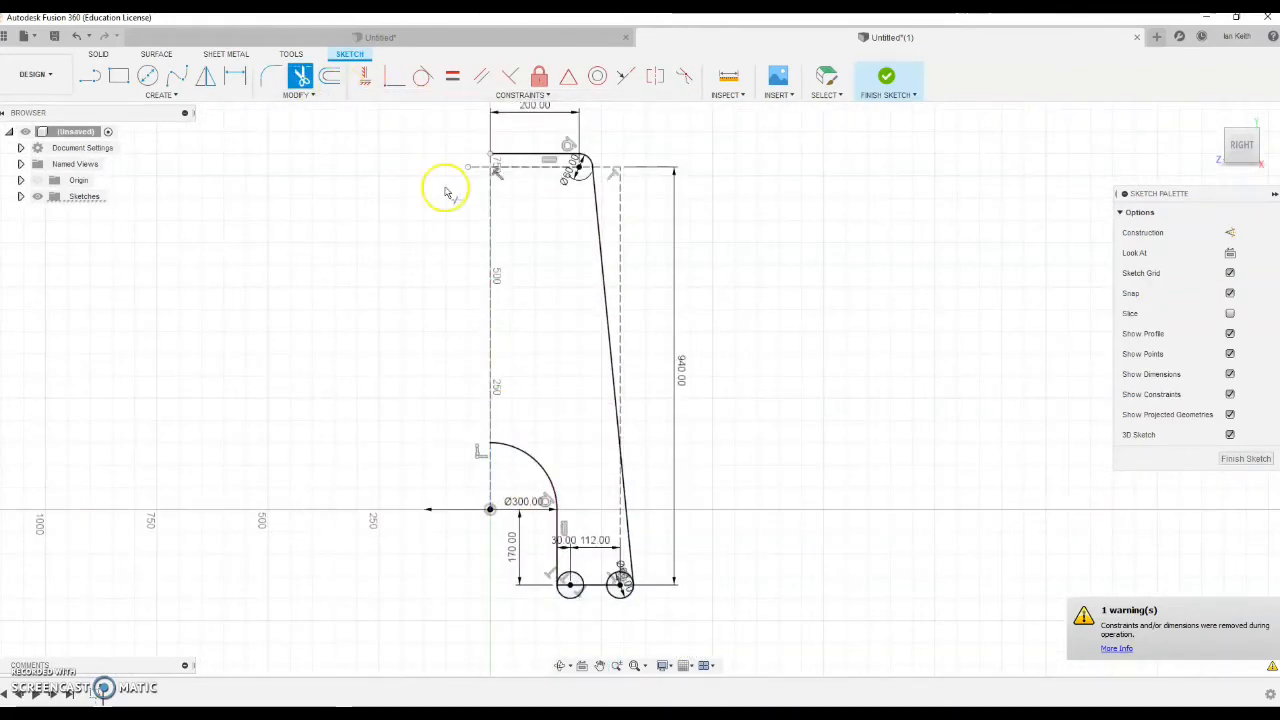
Change the vertical centre line back to normal geometry
{"action": "left_click", "coordinate": [491, 251]}
{"action": "left_click", "coordinate": [1003, 303]}
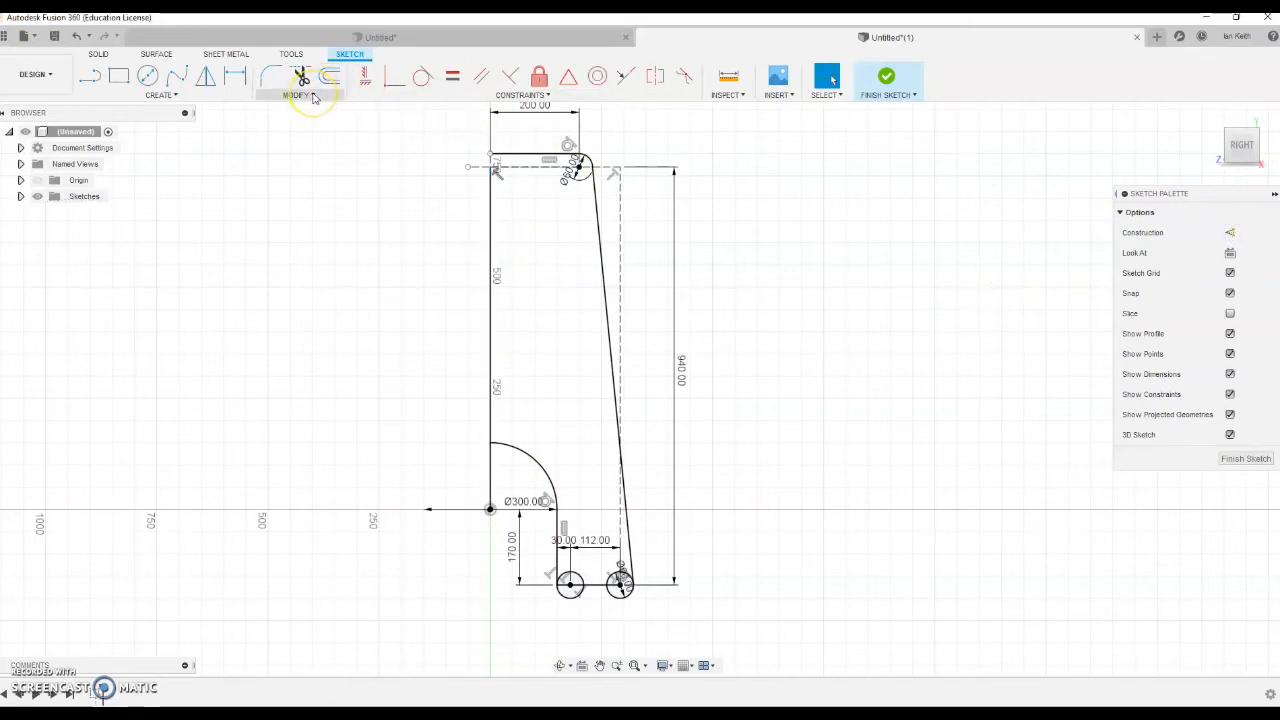
{"action": "left_click", "coordinate": [208, 80]}
{"action": "left_click", "coordinate": [491, 322]}
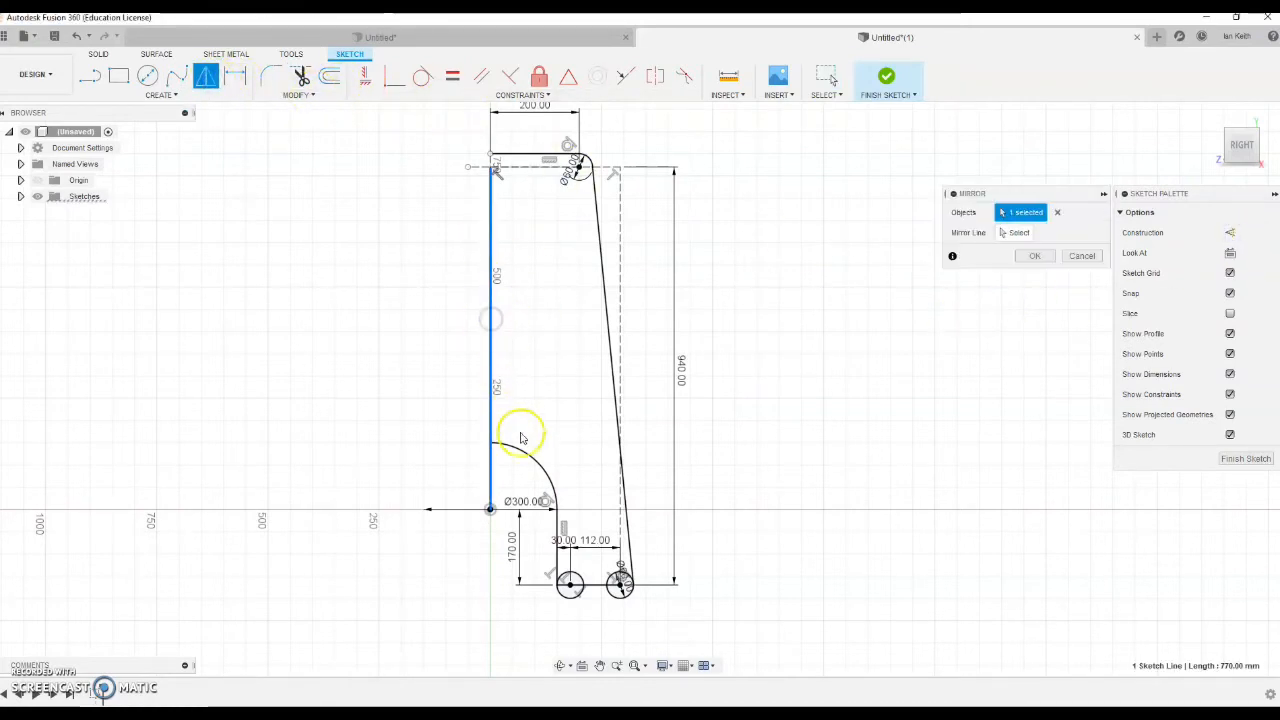
{"action": "left_click", "coordinate": [528, 457]}
{"action": "key", "text": "Escape"}
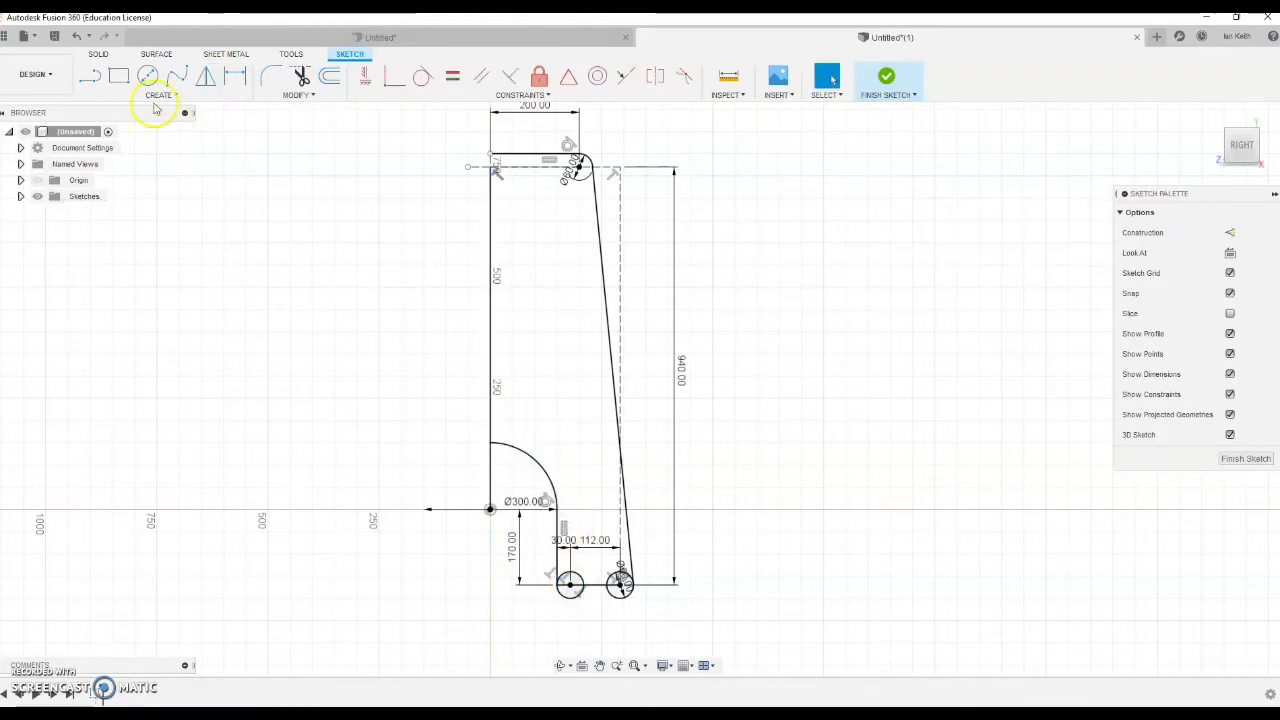
Draw a line joining the lowest points of the two lower 60 mm circles and make it tangent to the inner circle
{"action": "left_click", "coordinate": [96, 80]}
{"action": "left_click", "coordinate": [571, 601]}
{"action": "left_click", "coordinate": [620, 600]}
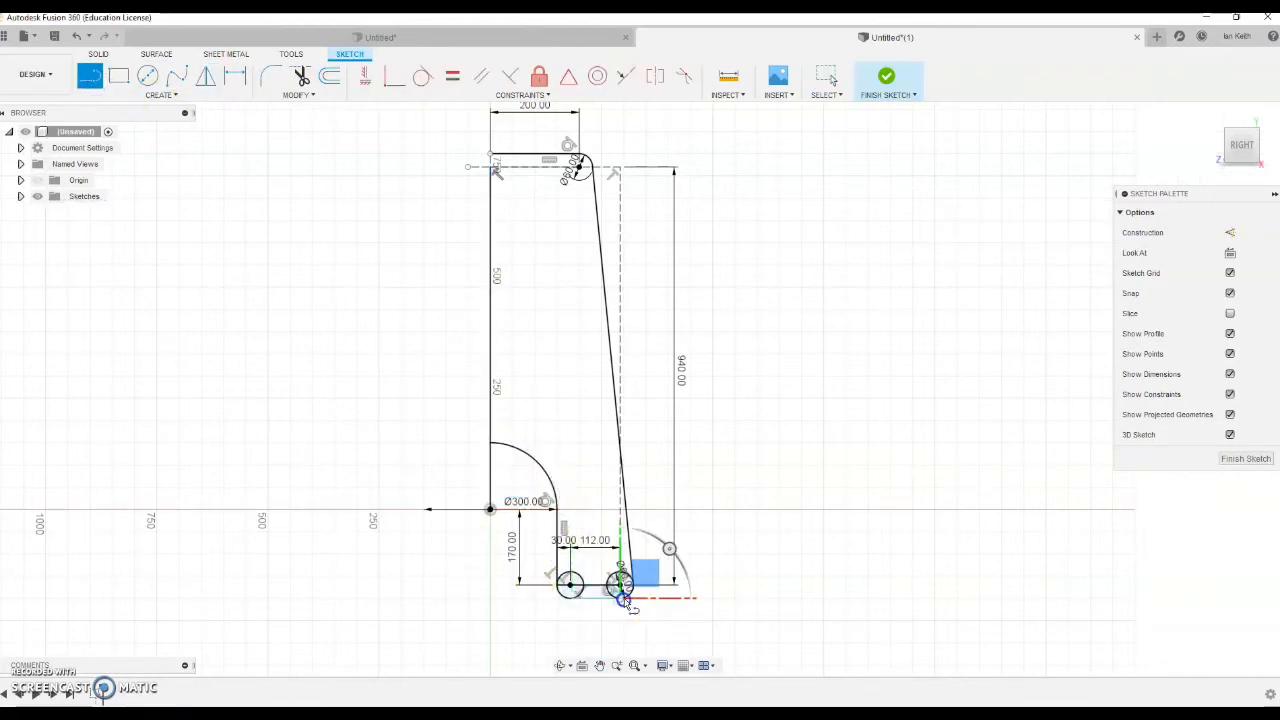
{"action": "scroll", "coordinate": [624, 612], "scroll_direction": "up", "scroll_amount": 4}
{"action": "key", "text": "Escape"}
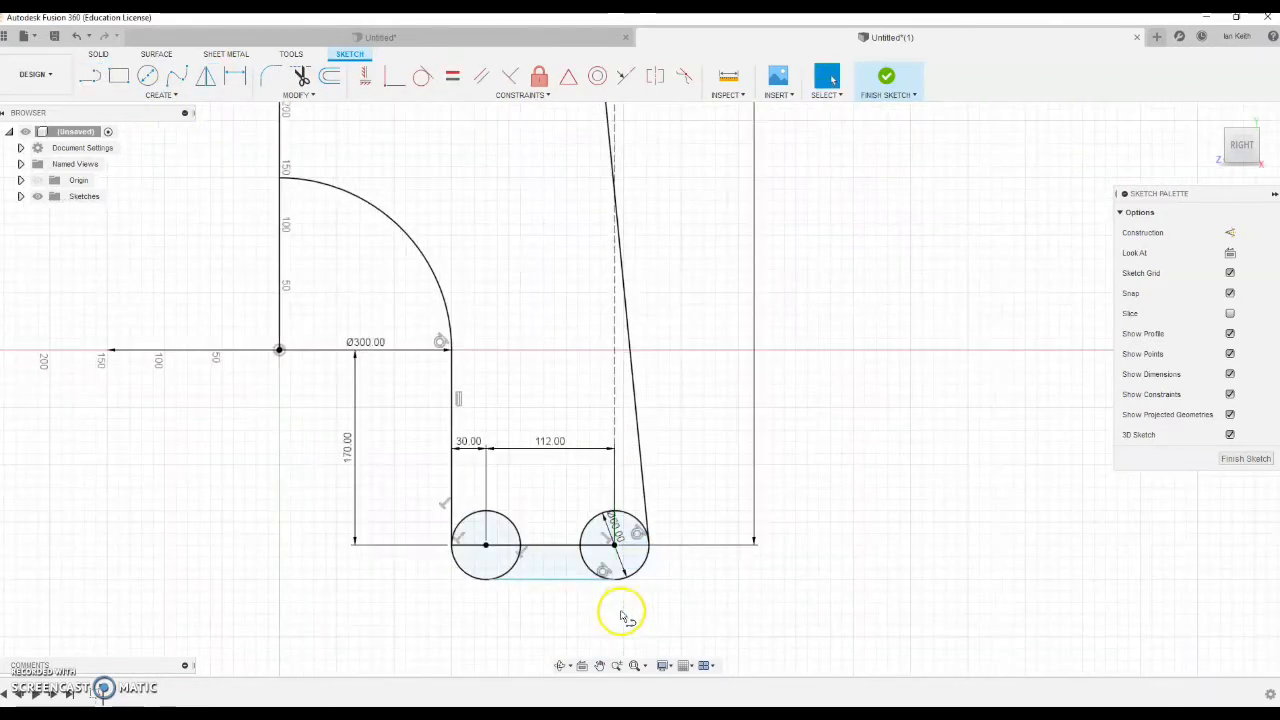
{"action": "left_click", "coordinate": [422, 80]}
{"action": "left_click", "coordinate": [523, 580]}
{"action": "left_click", "coordinate": [514, 571]}
Trim the inner arcs of the two lower circles into rounded corners and make the line between their centres construction geometry
{"action": "key", "text": "t"}
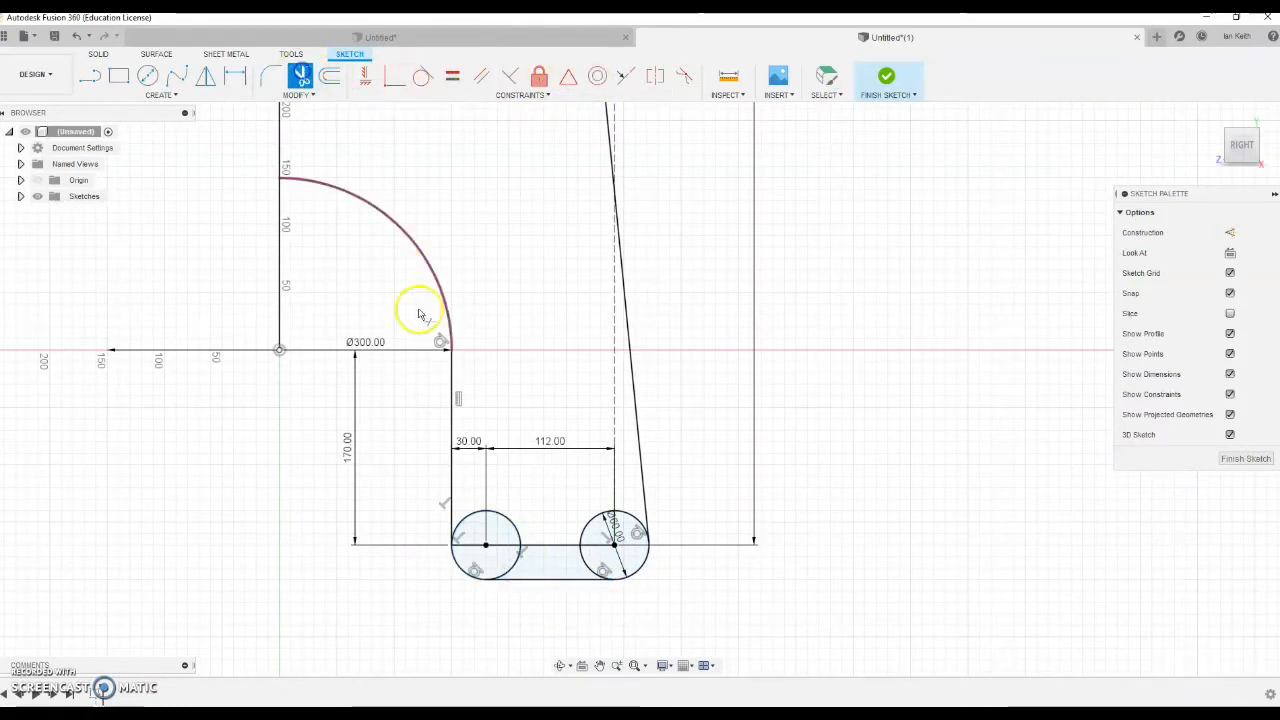
{"action": "left_click", "coordinate": [469, 517]}
{"action": "left_click", "coordinate": [587, 570]}
{"action": "left_click", "coordinate": [593, 523]}
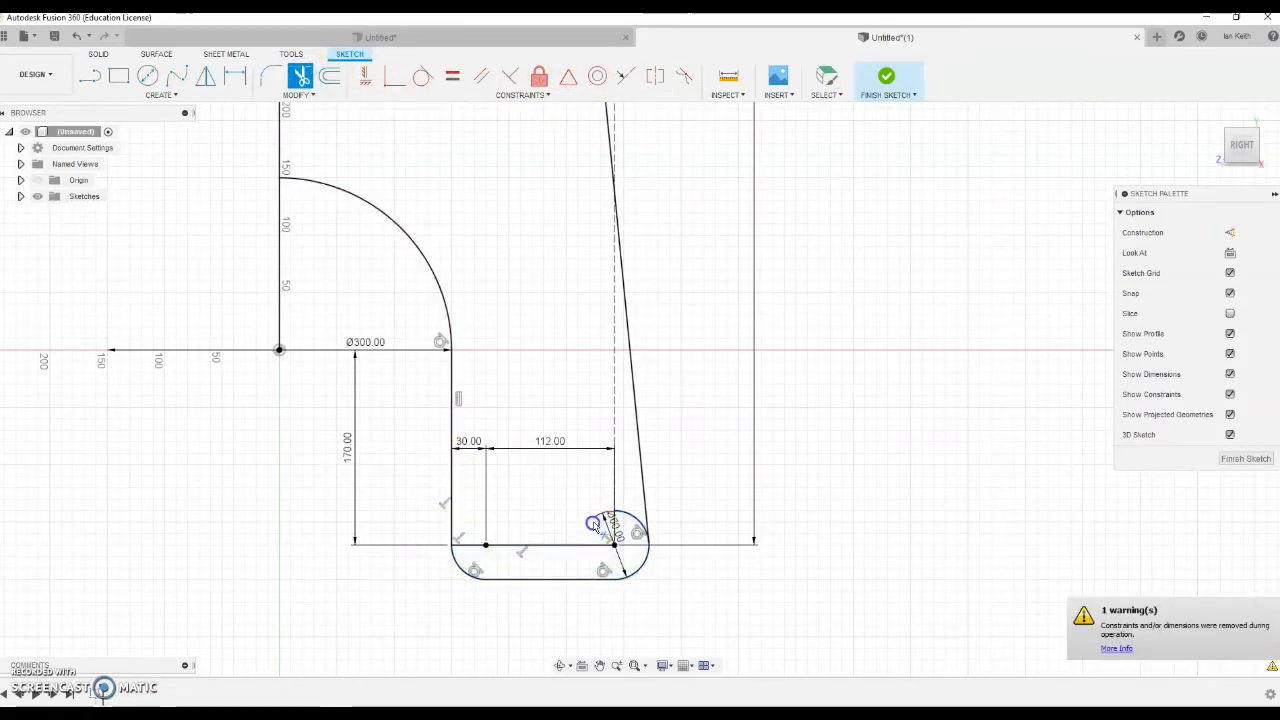
{"action": "key", "text": "Escape"}
{"action": "left_click", "coordinate": [547, 549]}
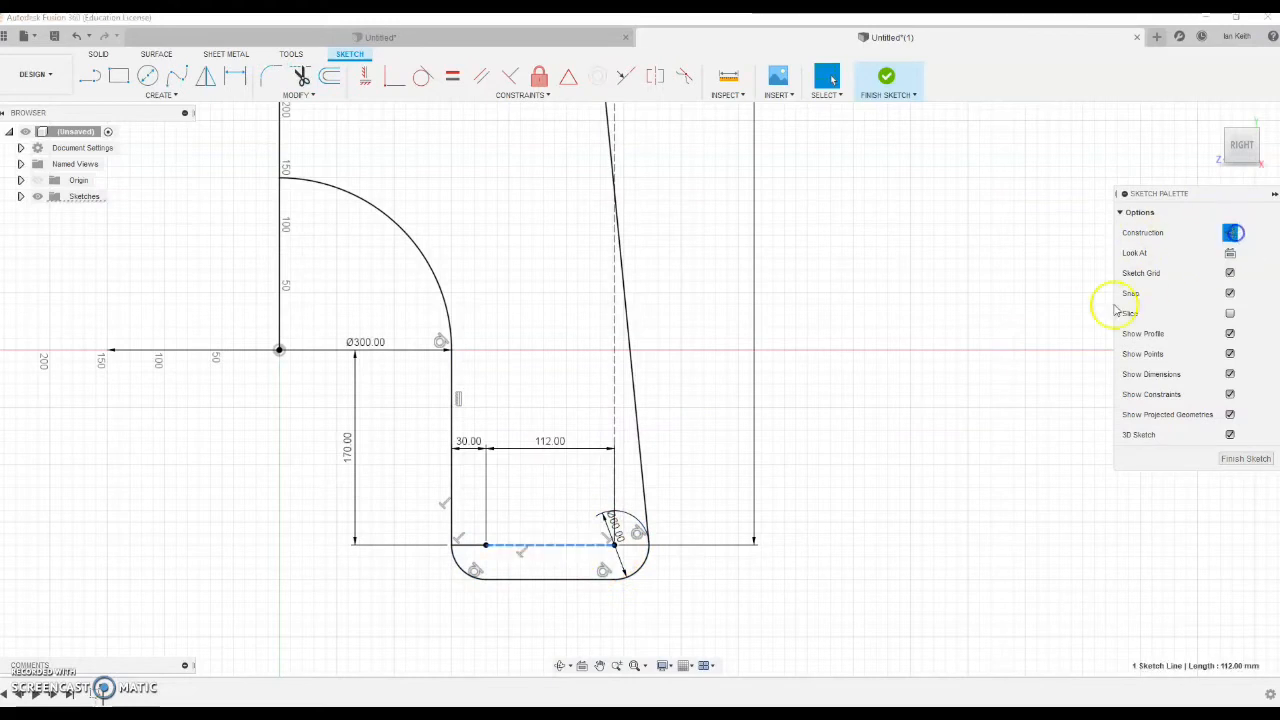
{"action": "left_click", "coordinate": [733, 525]}
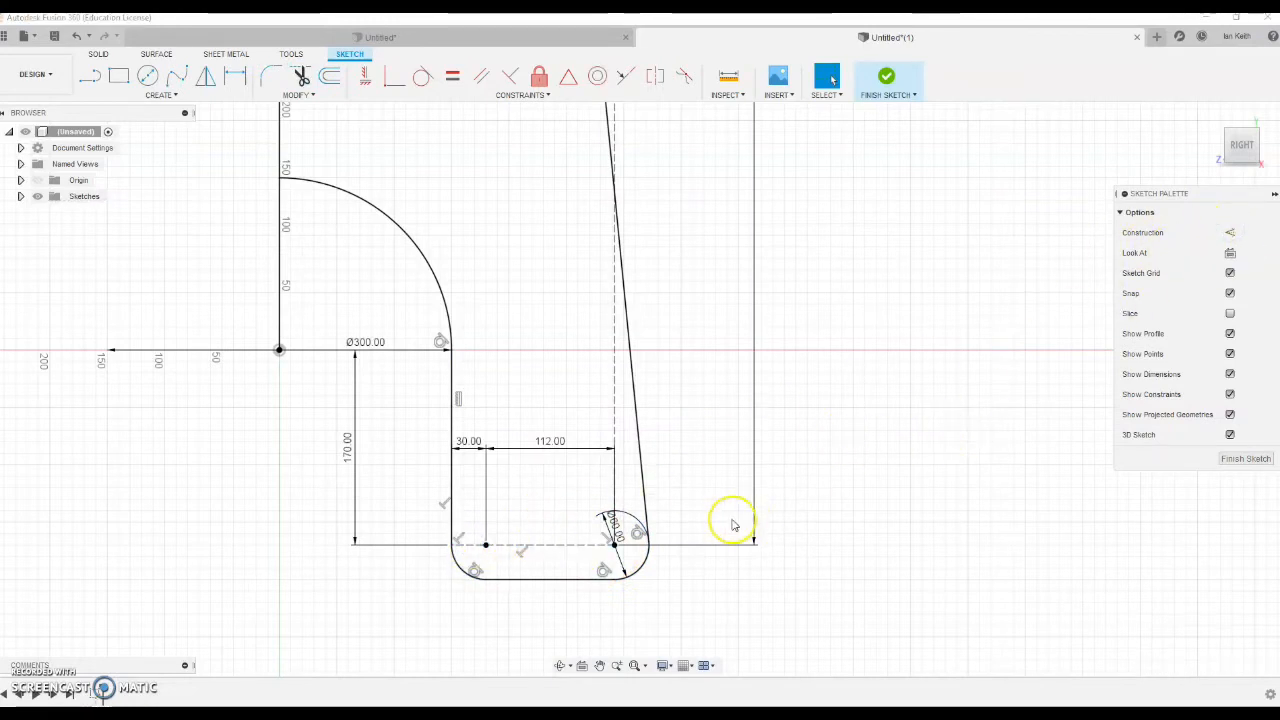
Mirror the eight outer lines and arcs of the half leg profile about the vertical centre line
{"action": "scroll", "coordinate": [733, 525], "scroll_direction": "down", "scroll_amount": 5}
{"action": "left_click", "coordinate": [205, 76]}
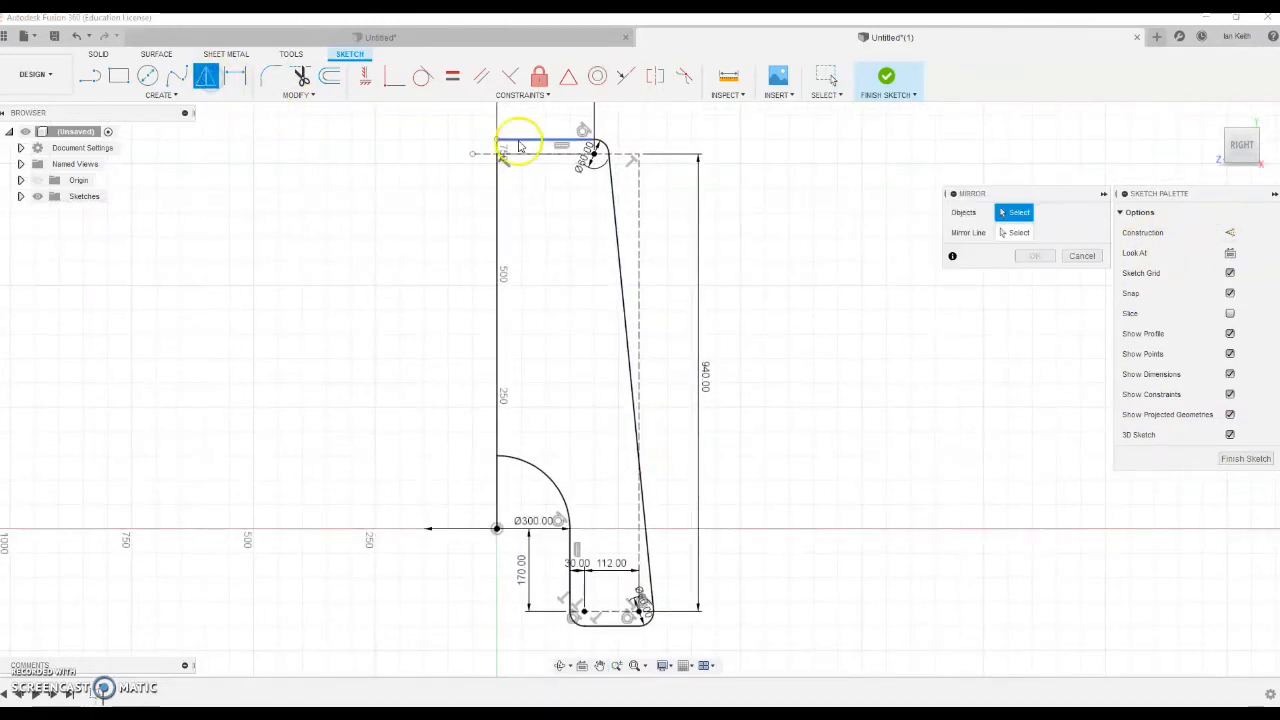
{"action": "left_click", "coordinate": [519, 147]}
{"action": "left_click", "coordinate": [600, 148]}
{"action": "left_click", "coordinate": [619, 230]}
{"action": "left_click", "coordinate": [645, 614]}
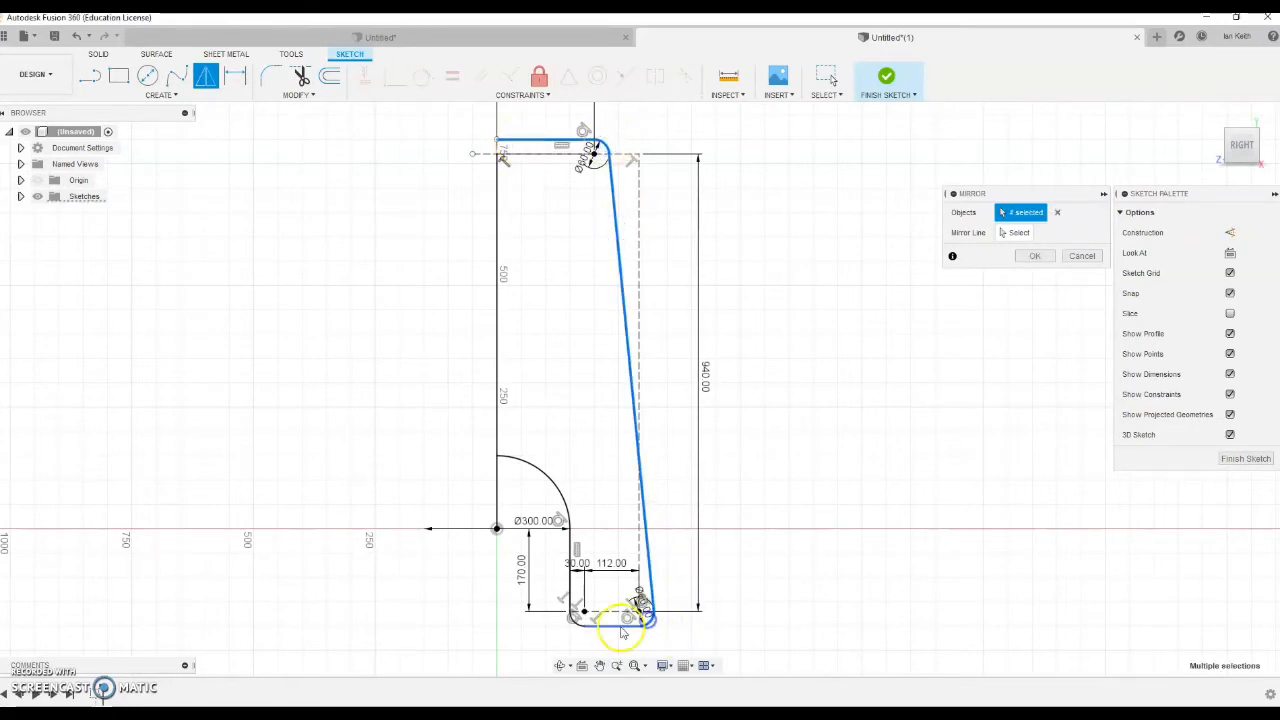
{"action": "left_click", "coordinate": [572, 578]}
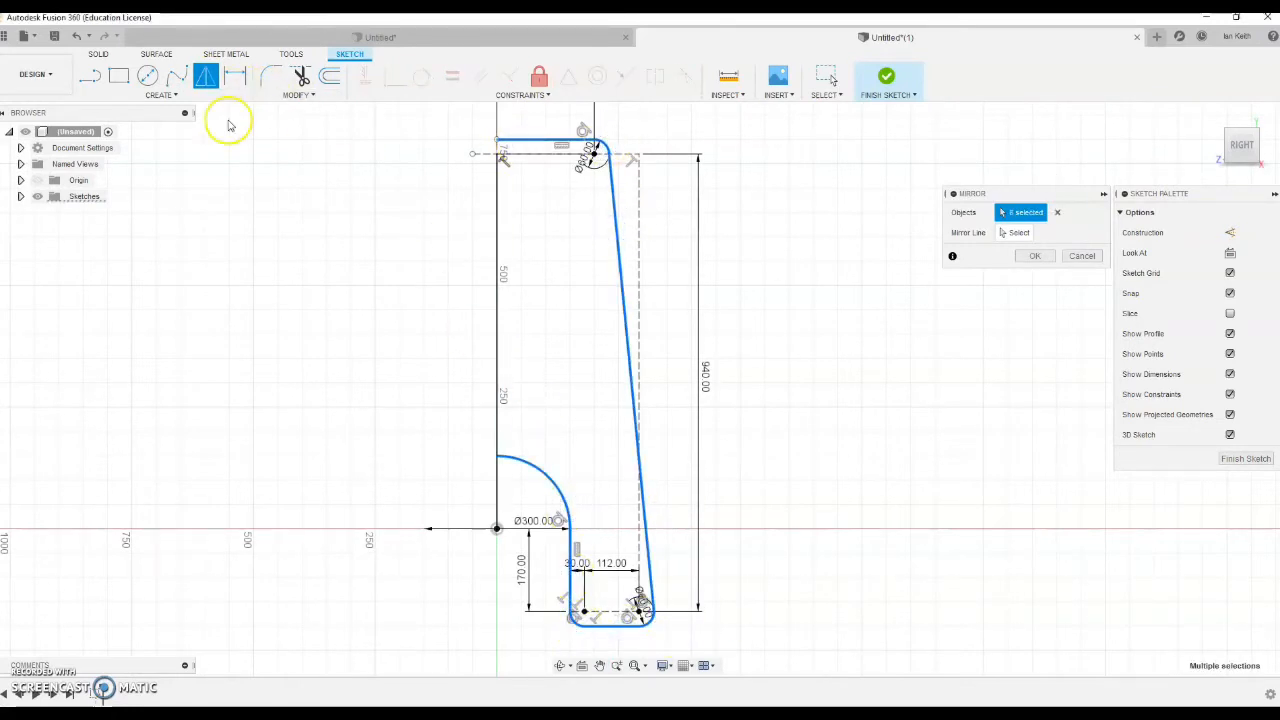
{"action": "left_click", "coordinate": [497, 240]}
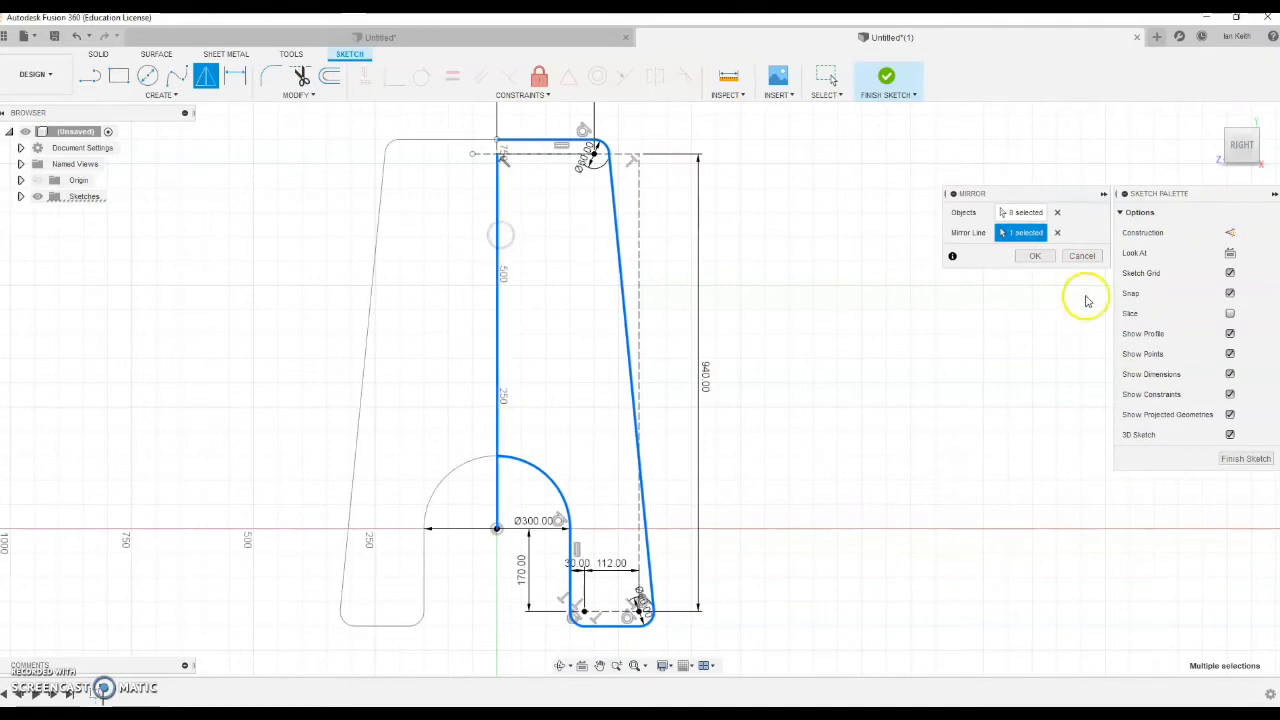
{"action": "left_click", "coordinate": [1035, 256]}
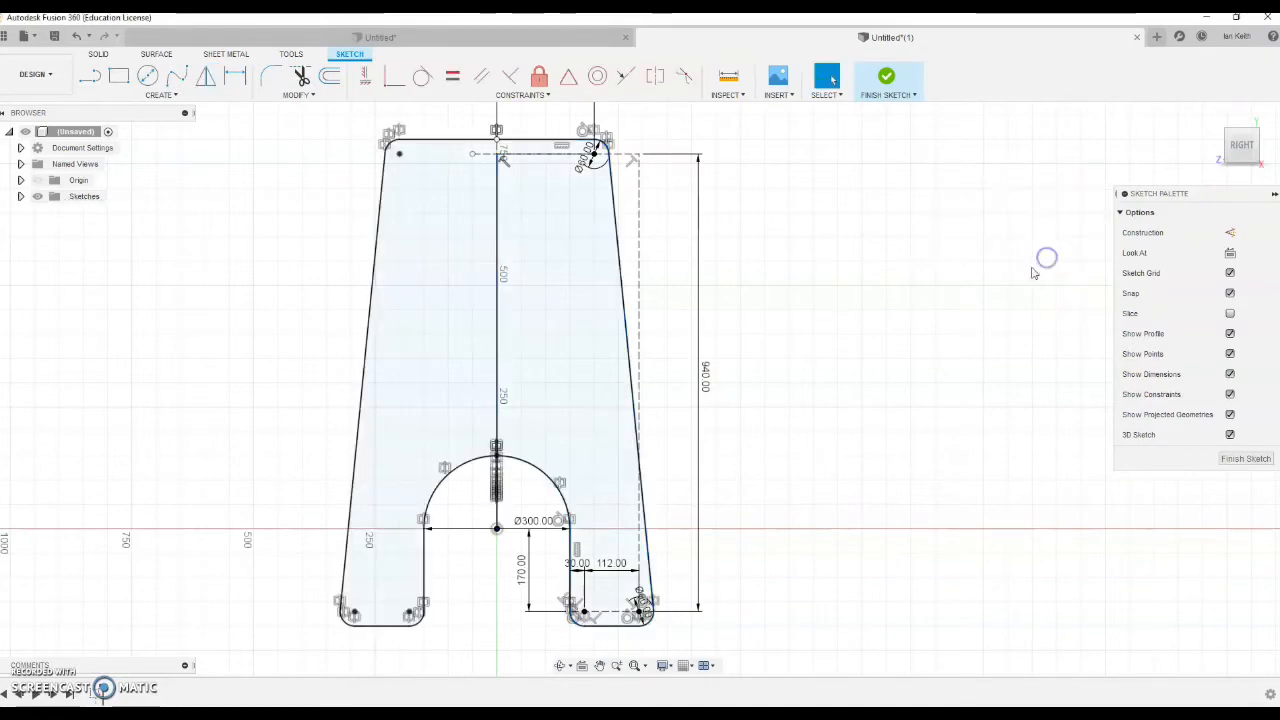
Turn the vertical centre line into construction geometry and finish the leg profile sketch
{"action": "left_click", "coordinate": [1230, 232]}
{"action": "scroll", "coordinate": [494, 482], "scroll_direction": "up", "scroll_amount": 4}
{"action": "scroll", "coordinate": [491, 477], "scroll_direction": "down", "scroll_amount": 4}
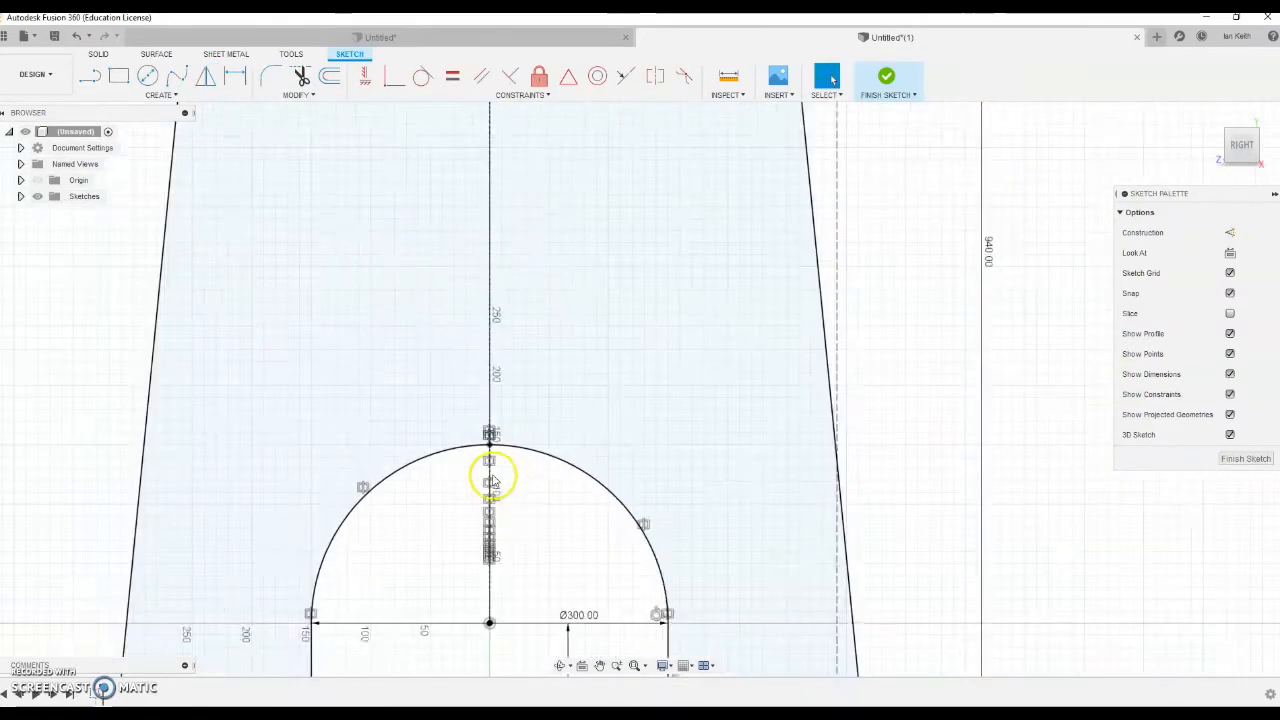
{"action": "left_click", "coordinate": [1257, 465]}
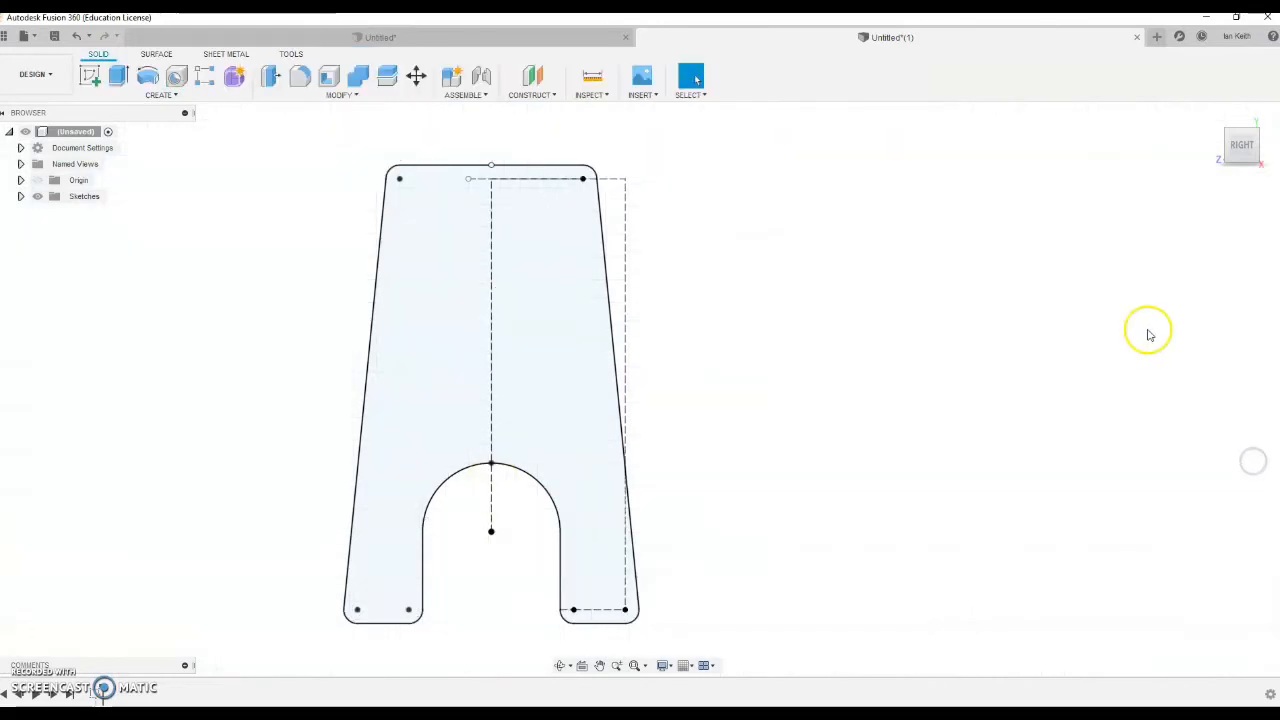
Start a sketch on the XY plane and project half of the leg profile's top line into it
{"action": "left_click", "coordinate": [1228, 137]}
{"action": "middle_click_drag", "start_coordinate": [570, 570], "coordinate": [621, 488]}
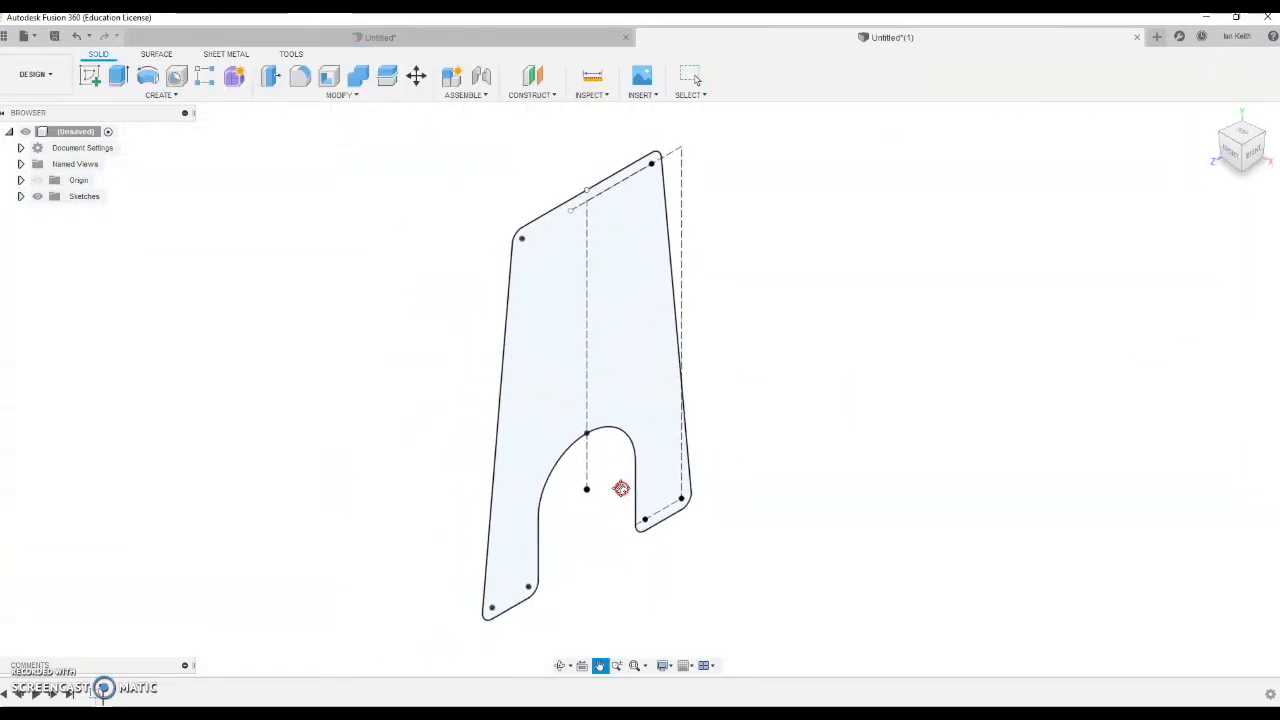
{"action": "left_click", "coordinate": [89, 75]}
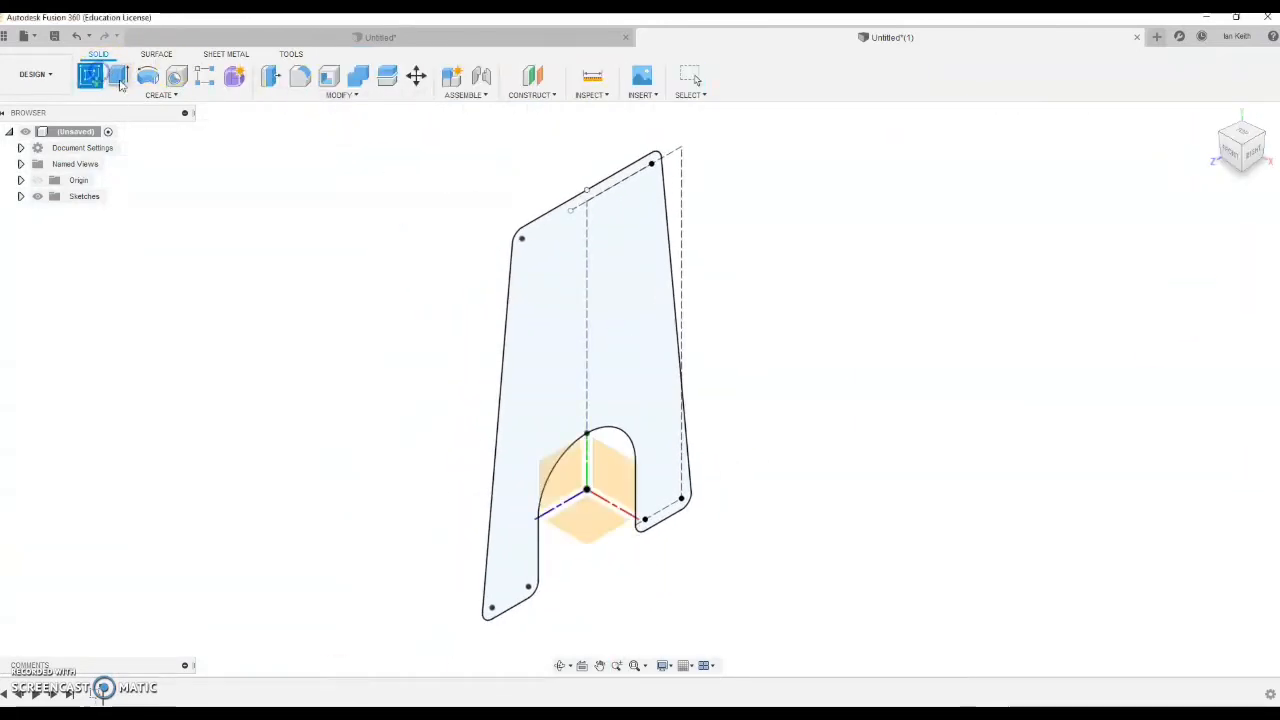
{"action": "left_click", "coordinate": [604, 455]}
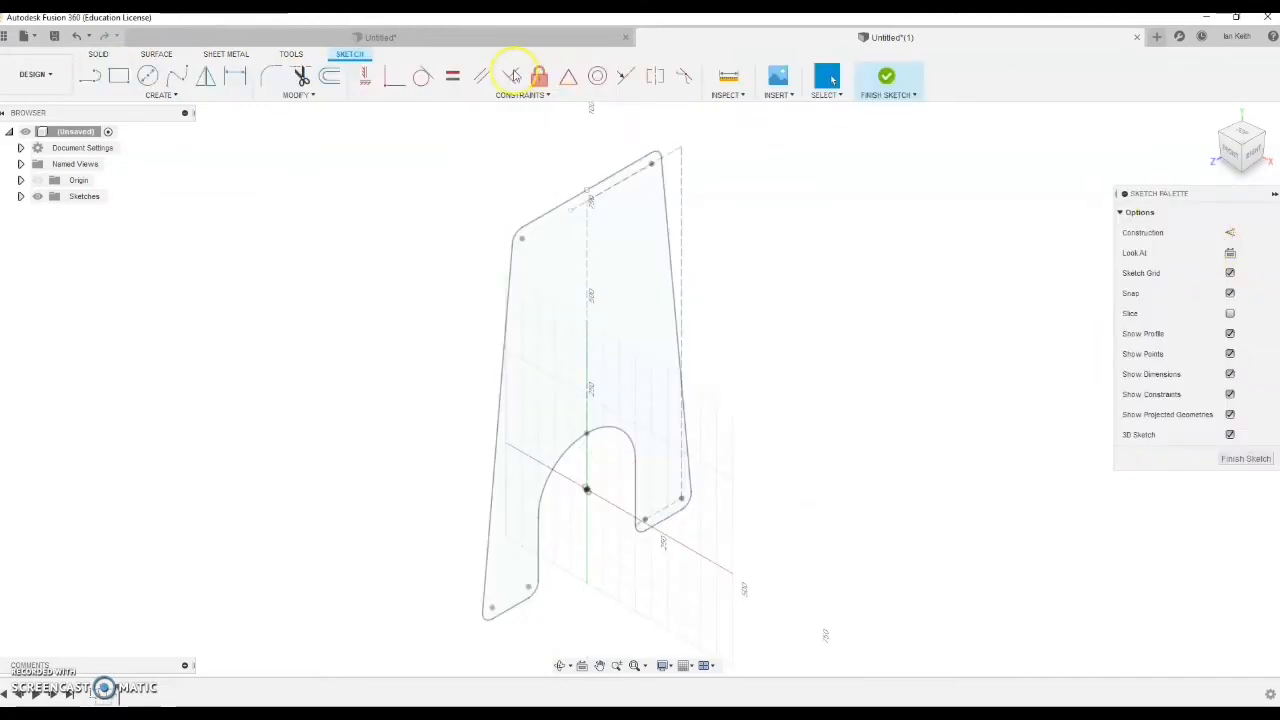
{"action": "left_click", "coordinate": [160, 95]}
{"action": "mouse_move", "coordinate": [183, 346]}
{"action": "left_click", "coordinate": [225, 346]}
{"action": "left_click", "coordinate": [590, 187]}
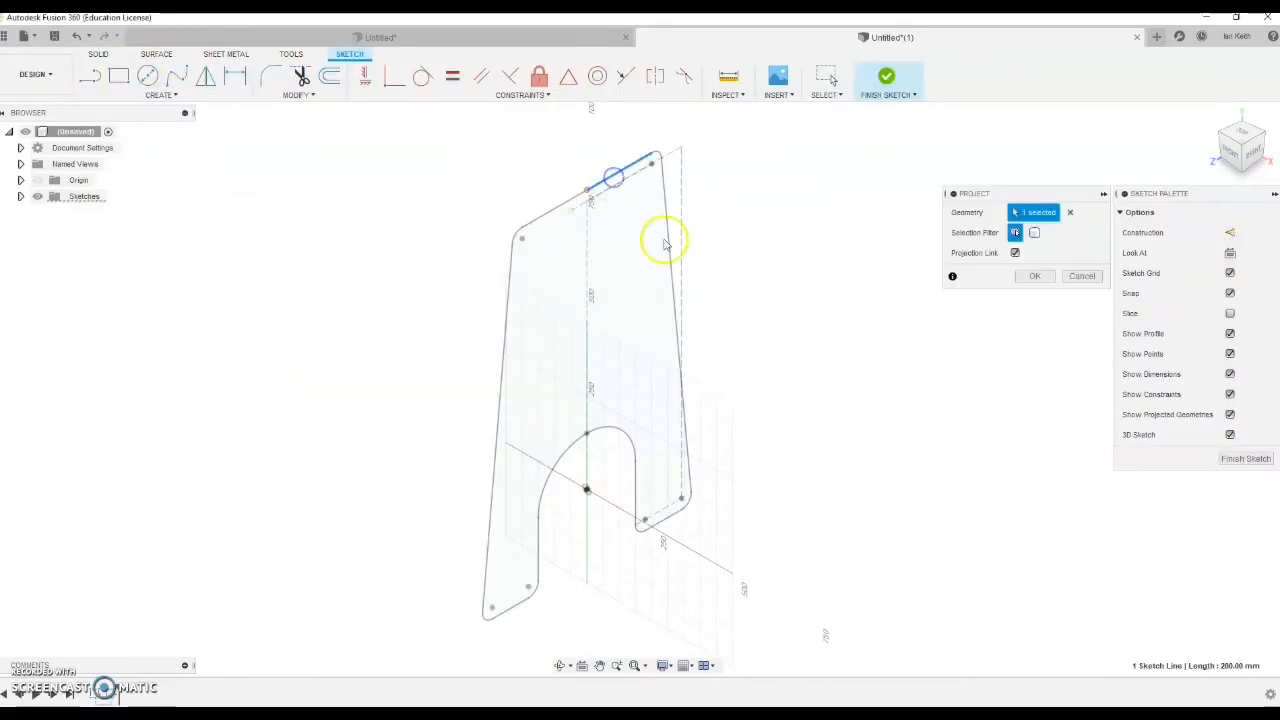
{"action": "left_click", "coordinate": [1084, 277]}
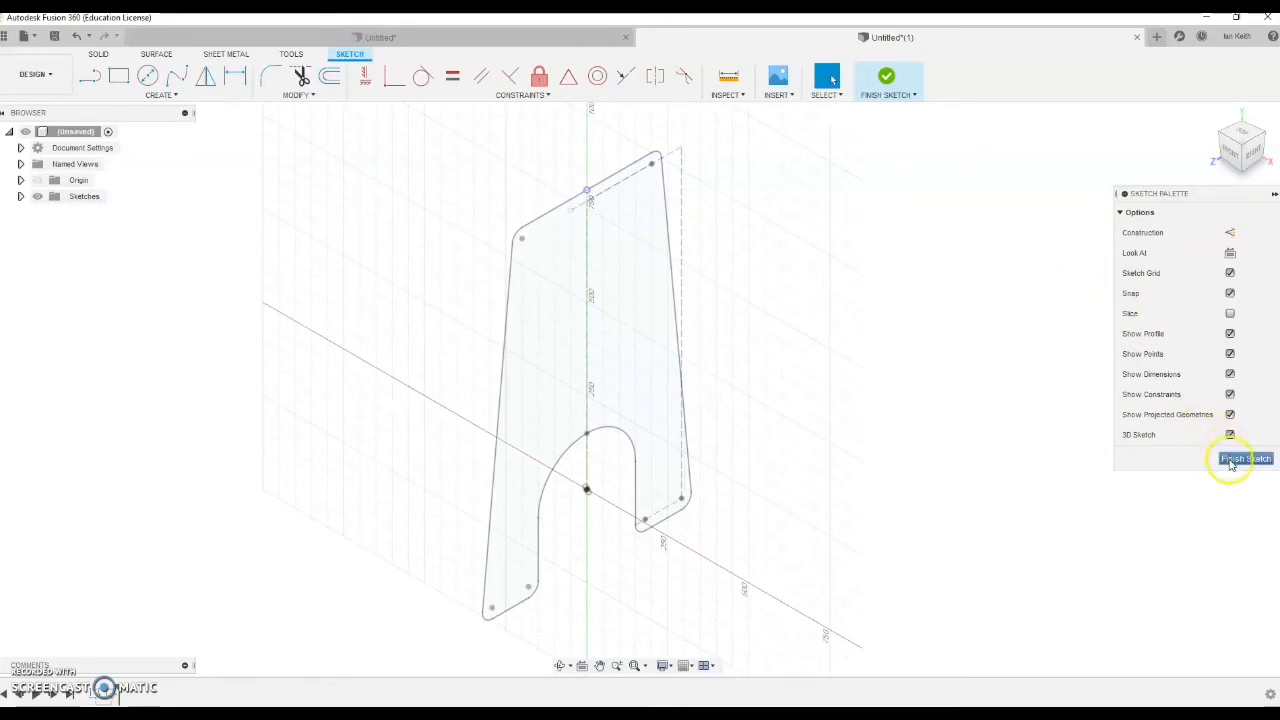
Draw a 20 mm diameter circle centred on the projected top midpoint of the leg profile and finish the sketch
{"action": "left_click", "coordinate": [1230, 253]}
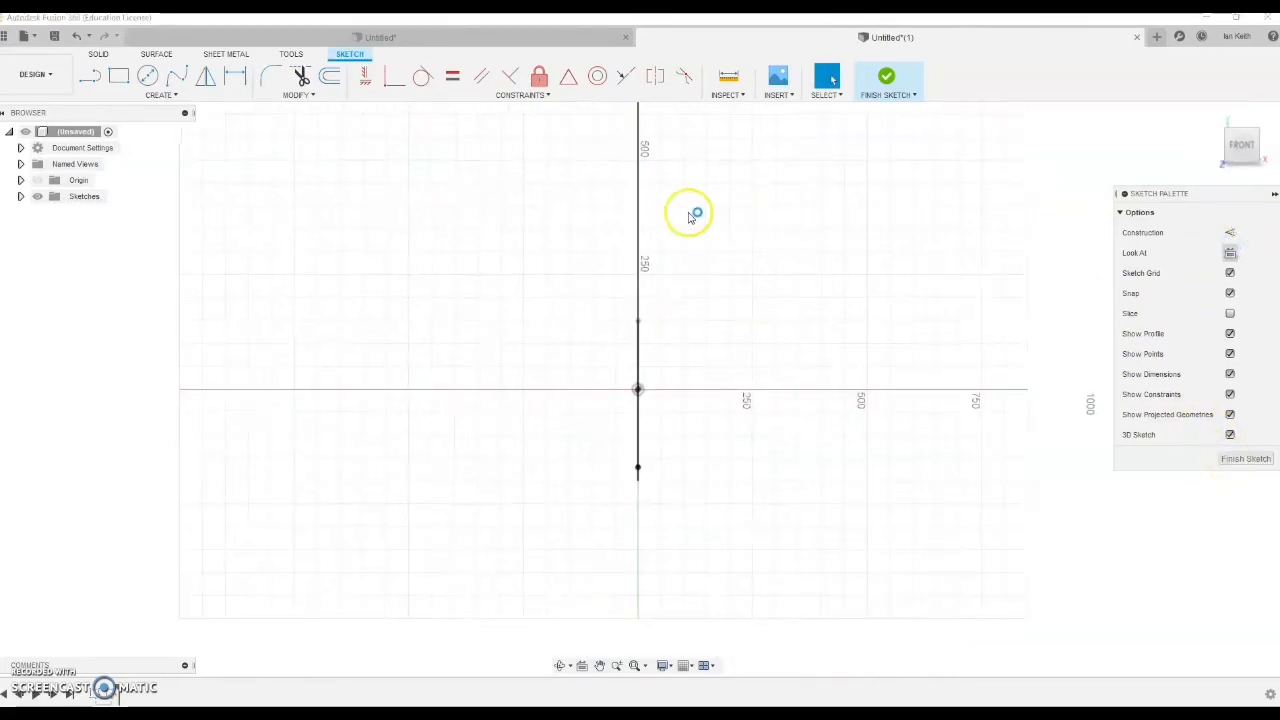
{"action": "left_click", "coordinate": [147, 76]}
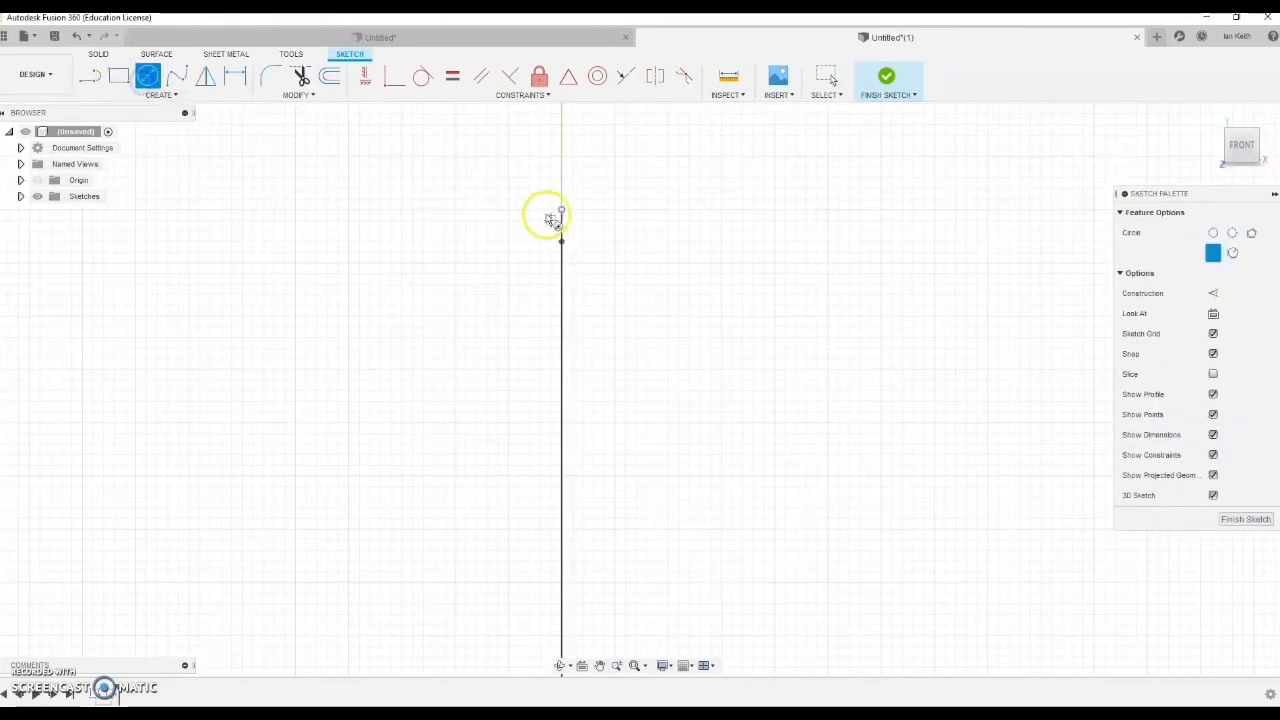
{"action": "left_click", "coordinate": [562, 212]}
{"action": "type", "text": "20"}
{"action": "key", "text": "Return"}
{"action": "key", "text": "Escape"}
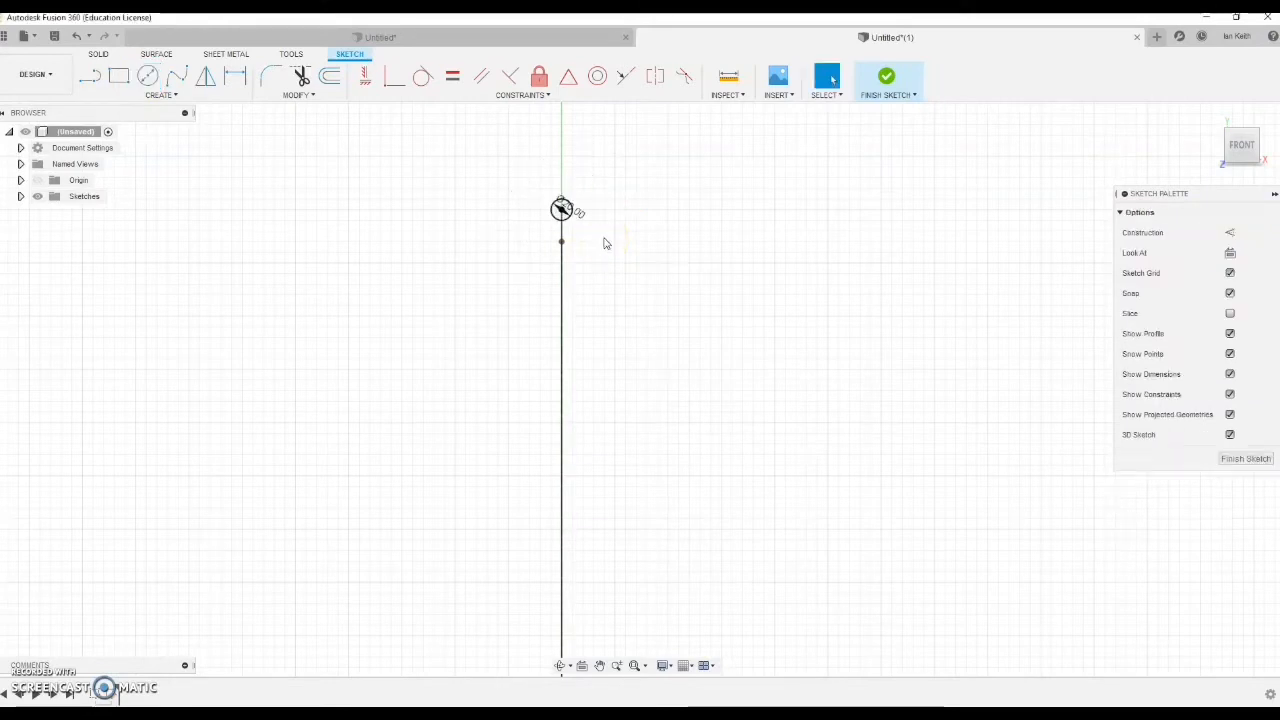
{"action": "left_click", "coordinate": [887, 80]}
Sweep the 20 mm circle along the whole closed leg outline with chain selection and perpendicular orientation as a new body
{"action": "left_click", "coordinate": [1249, 140]}
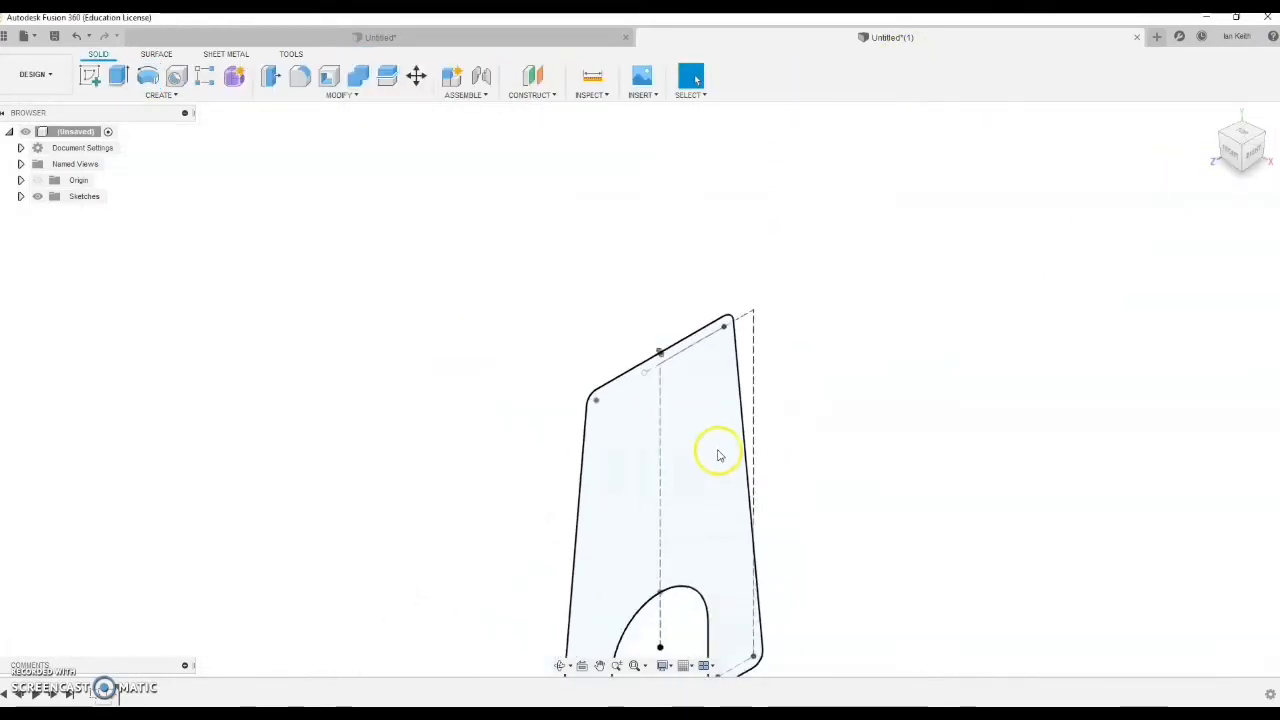
{"action": "mouse_move", "coordinate": [714, 451]}
{"action": "middle_mouse_down"}
{"action": "mouse_move", "coordinate": [633, 338]}
{"action": "mouse_move", "coordinate": [614, 349]}
{"action": "middle_mouse_up"}
{"action": "left_click", "coordinate": [160, 95]}
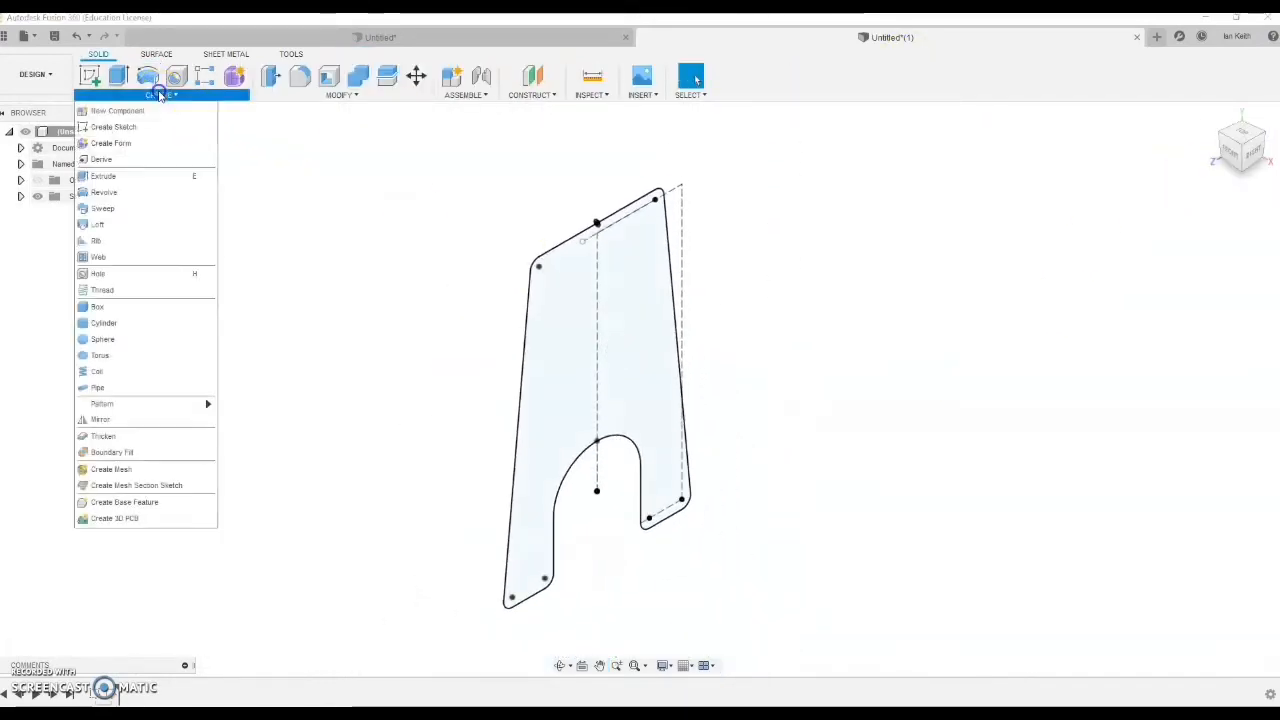
{"action": "left_click", "coordinate": [100, 206]}
{"action": "scroll", "coordinate": [592, 245], "scroll_direction": "up", "scroll_amount": 5}
{"action": "left_click", "coordinate": [595, 224]}
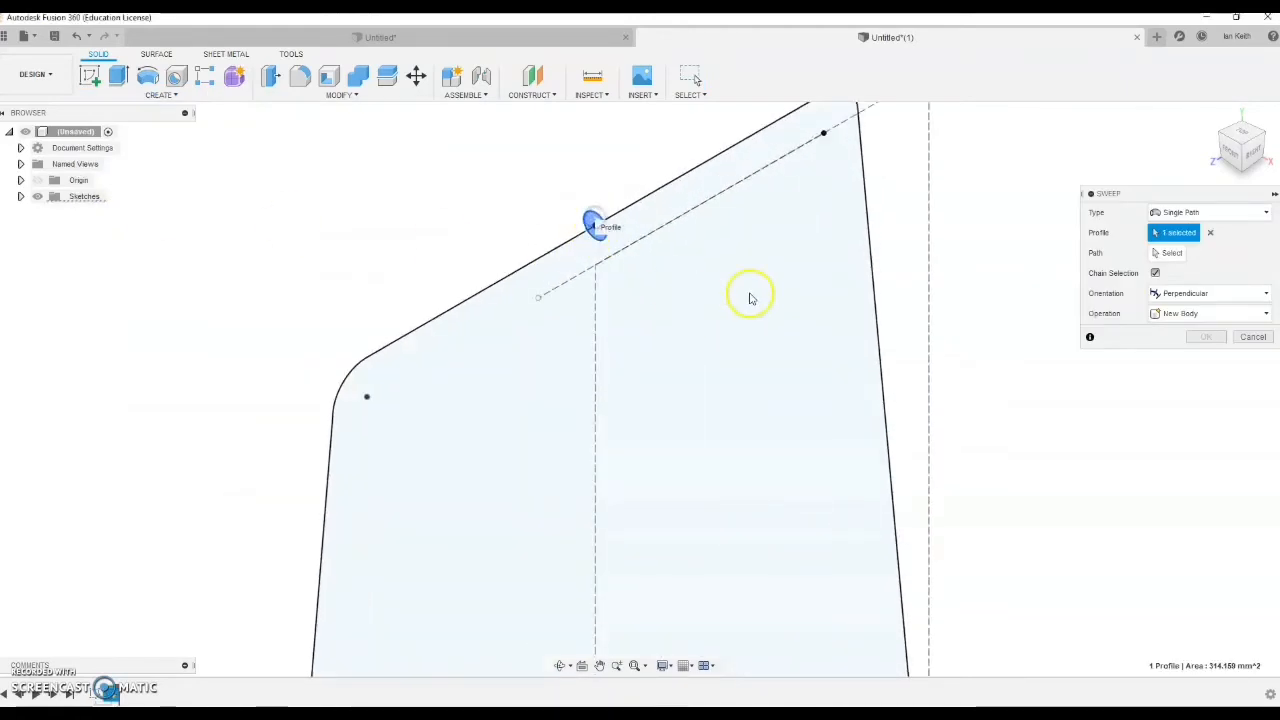
{"action": "left_click", "coordinate": [529, 258]}
{"action": "scroll", "coordinate": [574, 303], "scroll_direction": "down", "scroll_amount": 5}
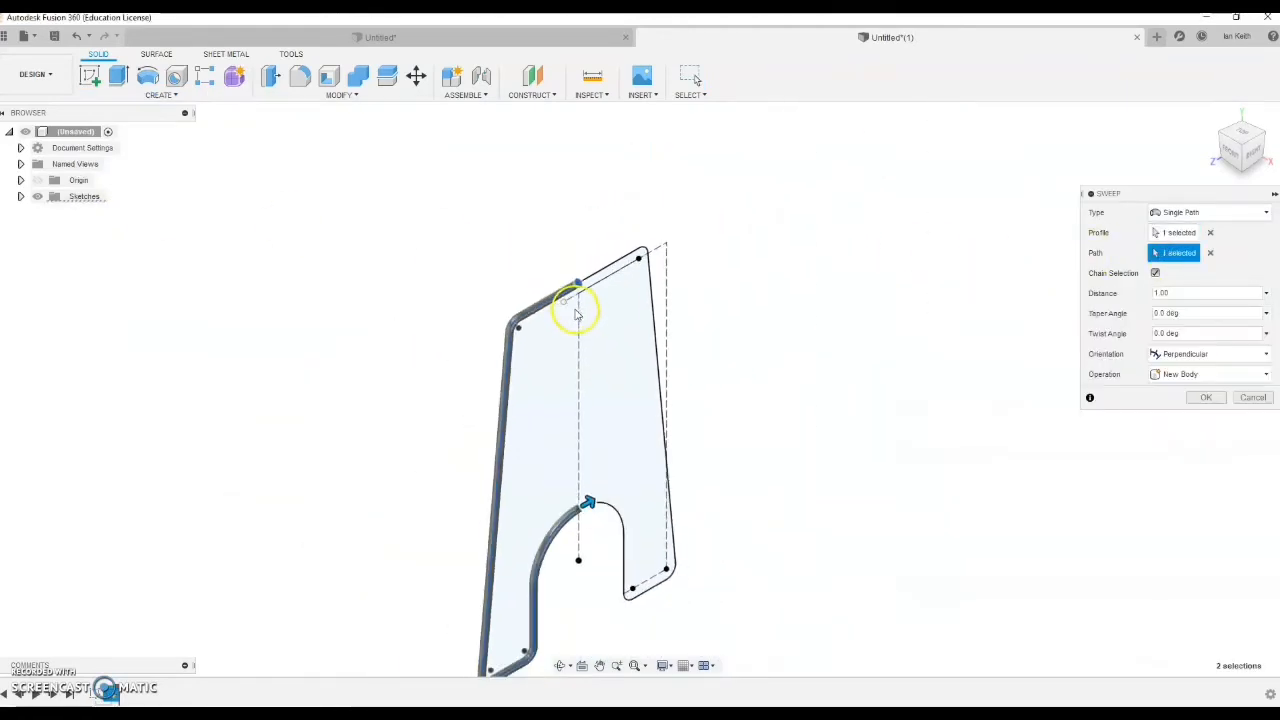
{"action": "scroll", "coordinate": [571, 286], "scroll_direction": "up", "scroll_amount": 3}
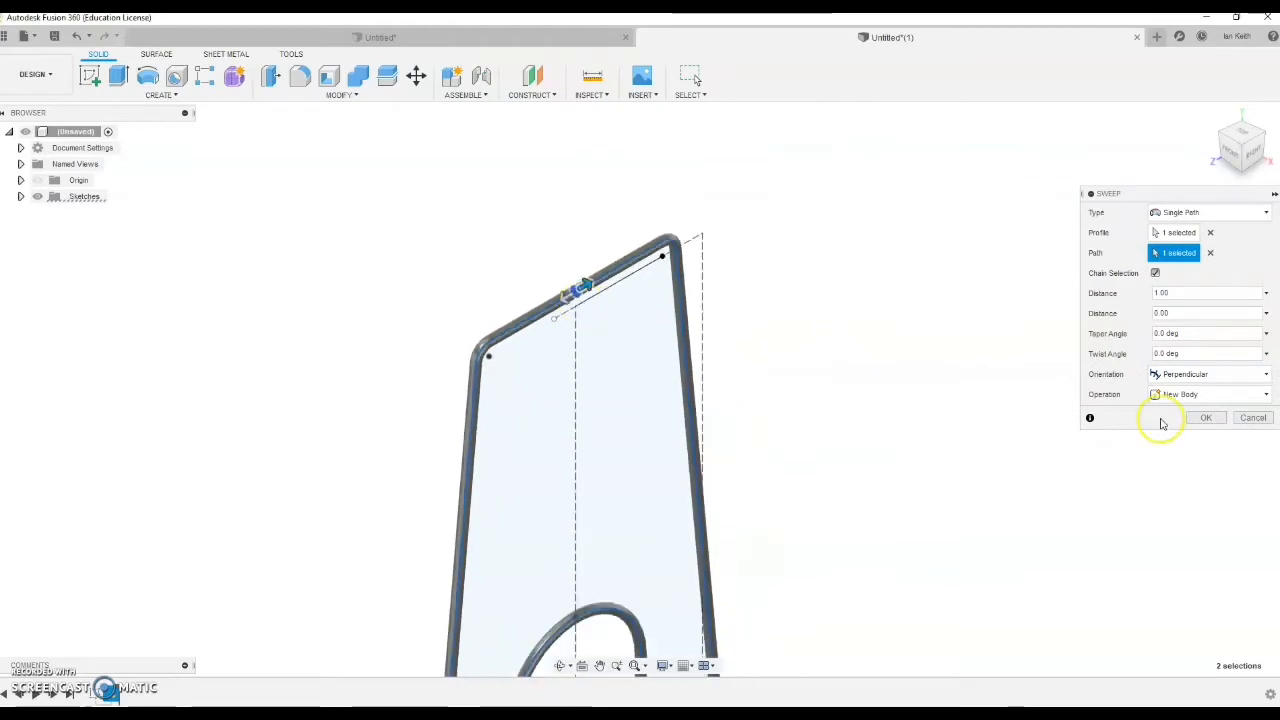
{"action": "left_click", "coordinate": [1200, 415]}
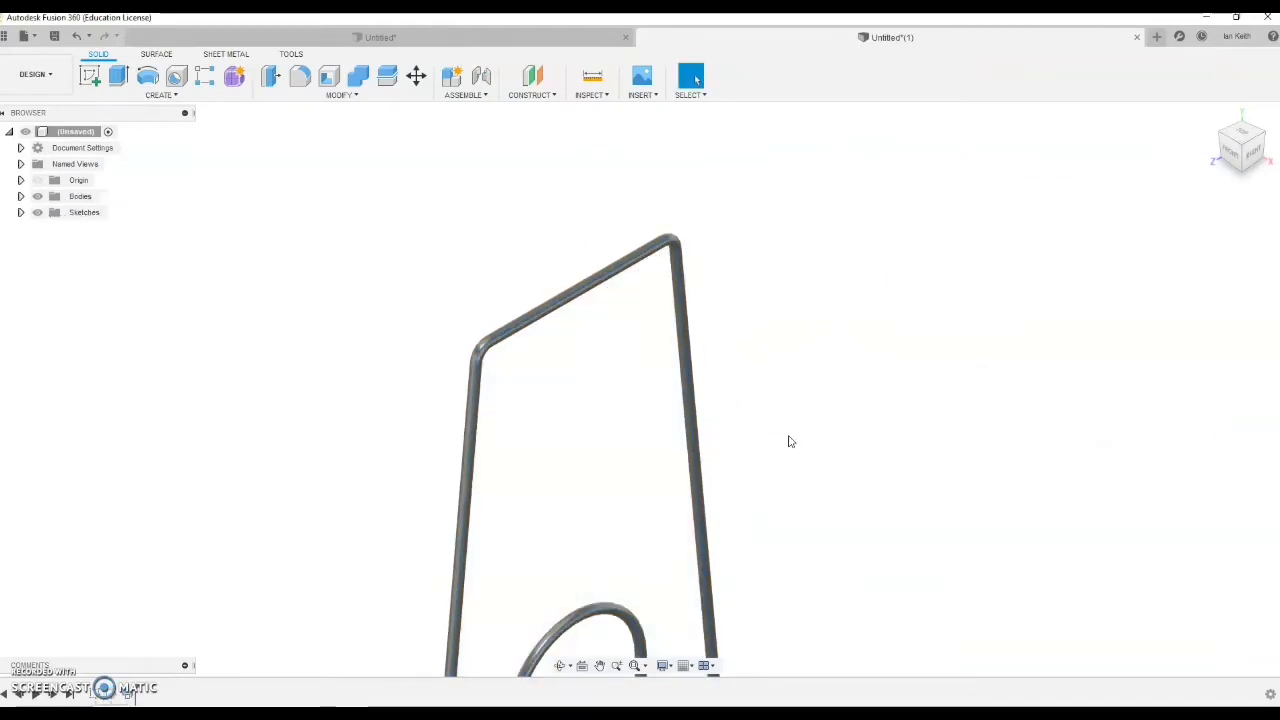
Create a plane tangent to the leg's straight top tube at 0 degrees, using the XZ origin plane as reference
{"action": "scroll", "coordinate": [791, 441], "scroll_direction": "down", "scroll_amount": 2}
{"action": "left_click", "coordinate": [635, 666]}
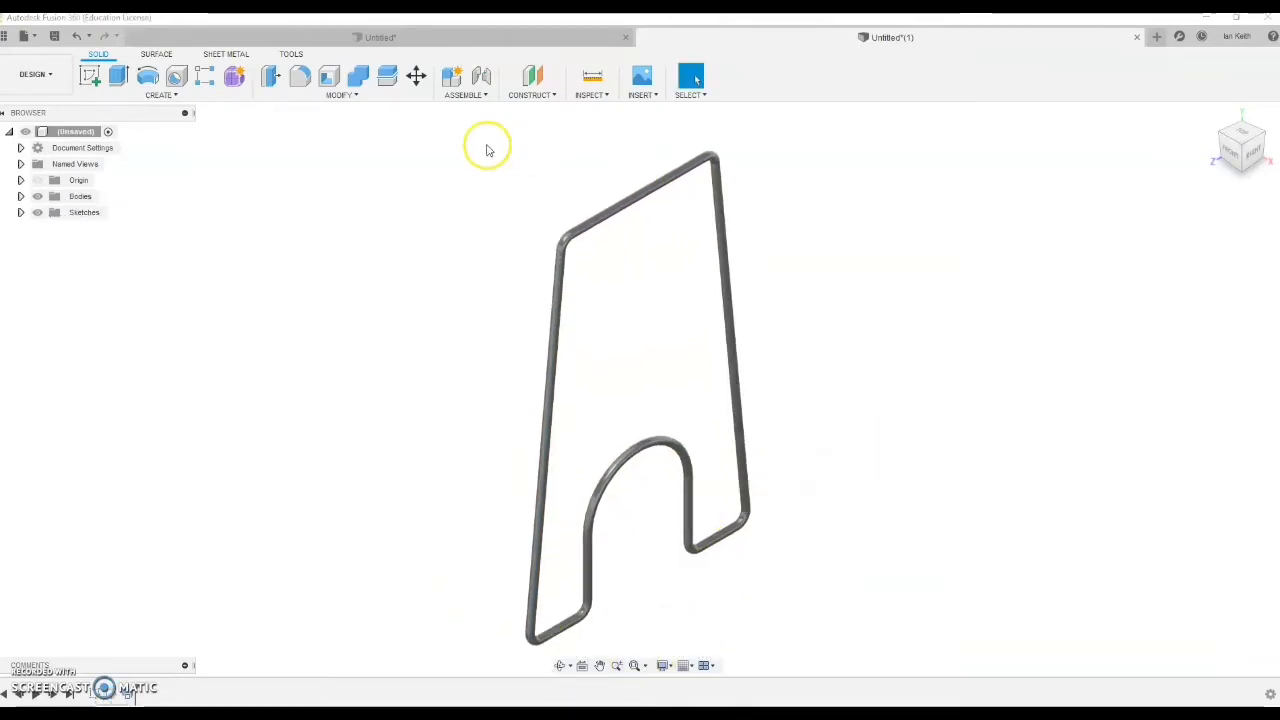
{"action": "left_click", "coordinate": [540, 96]}
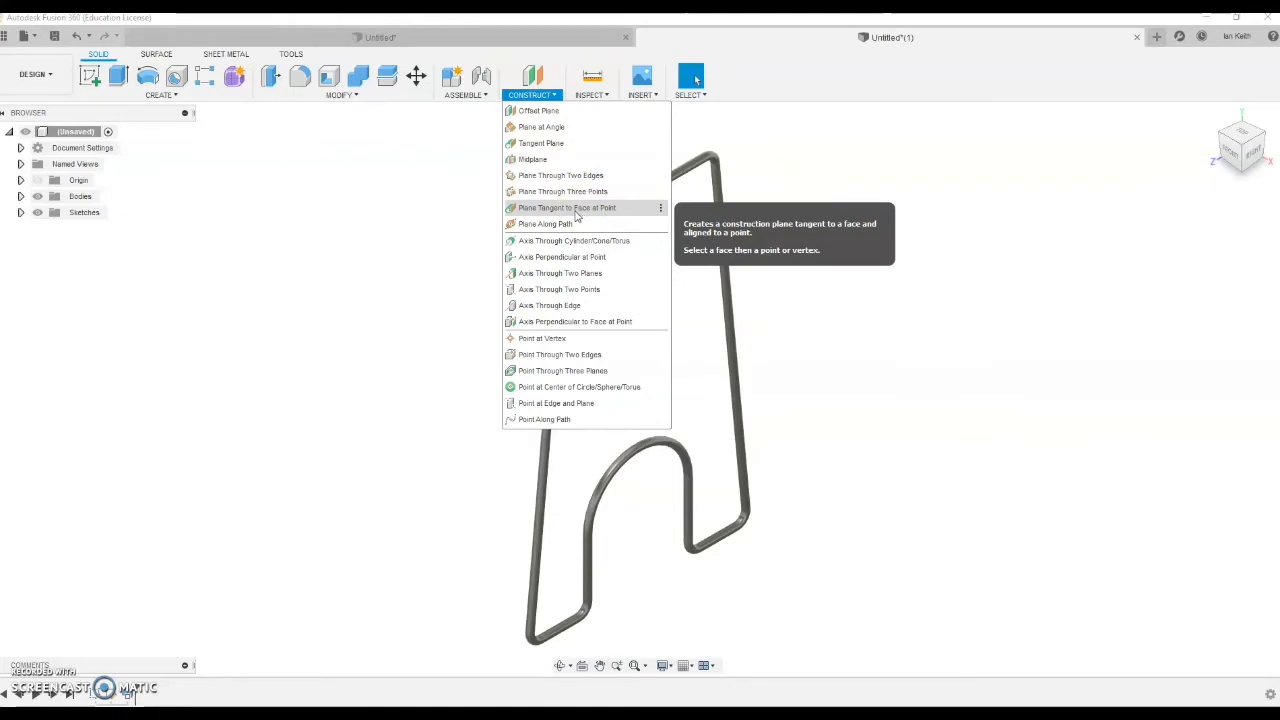
{"action": "left_click", "coordinate": [576, 215]}
{"action": "left_click", "coordinate": [637, 189]}
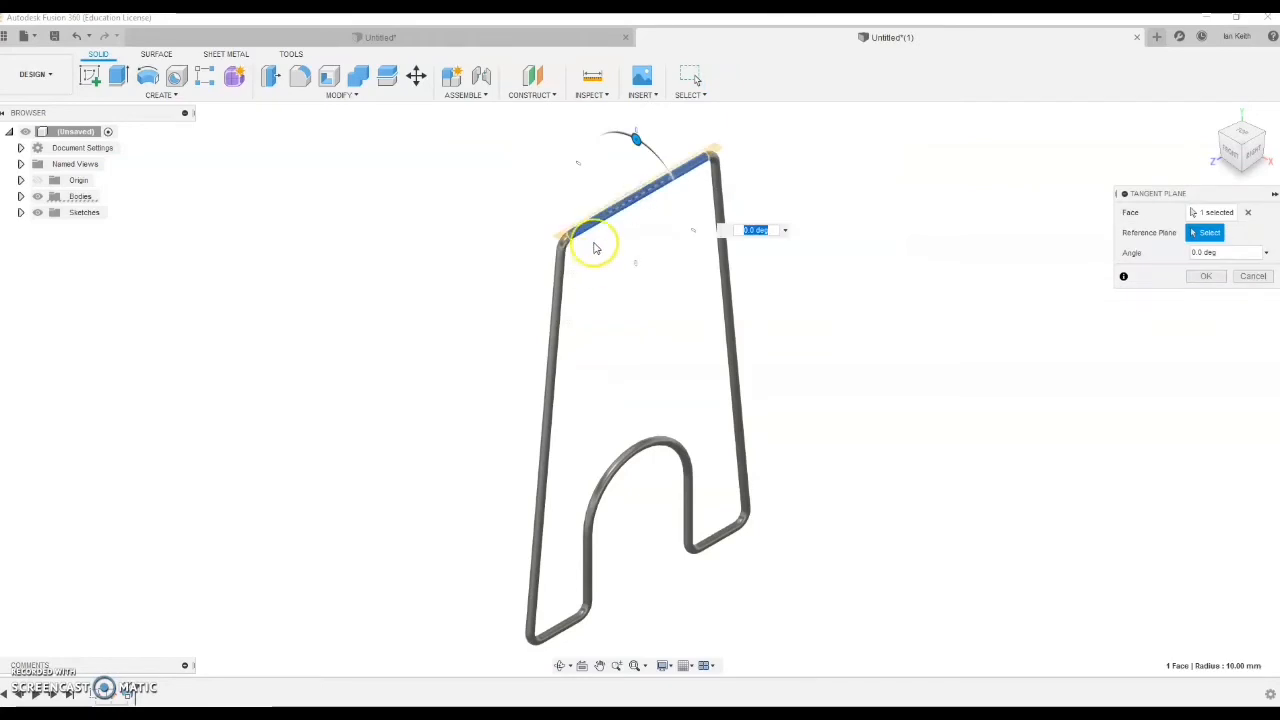
{"action": "scroll", "coordinate": [594, 248], "scroll_direction": "up", "scroll_amount": 1}
{"action": "left_click", "coordinate": [21, 180]}
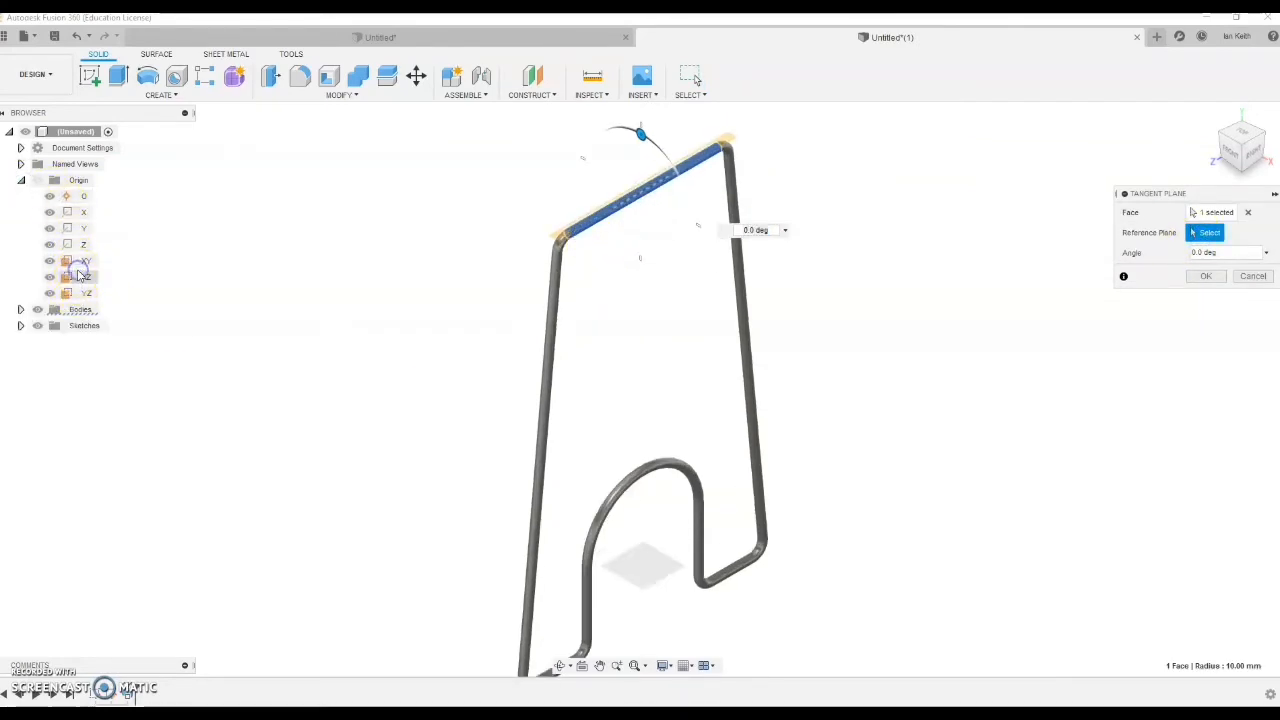
{"action": "left_click", "coordinate": [82, 277]}
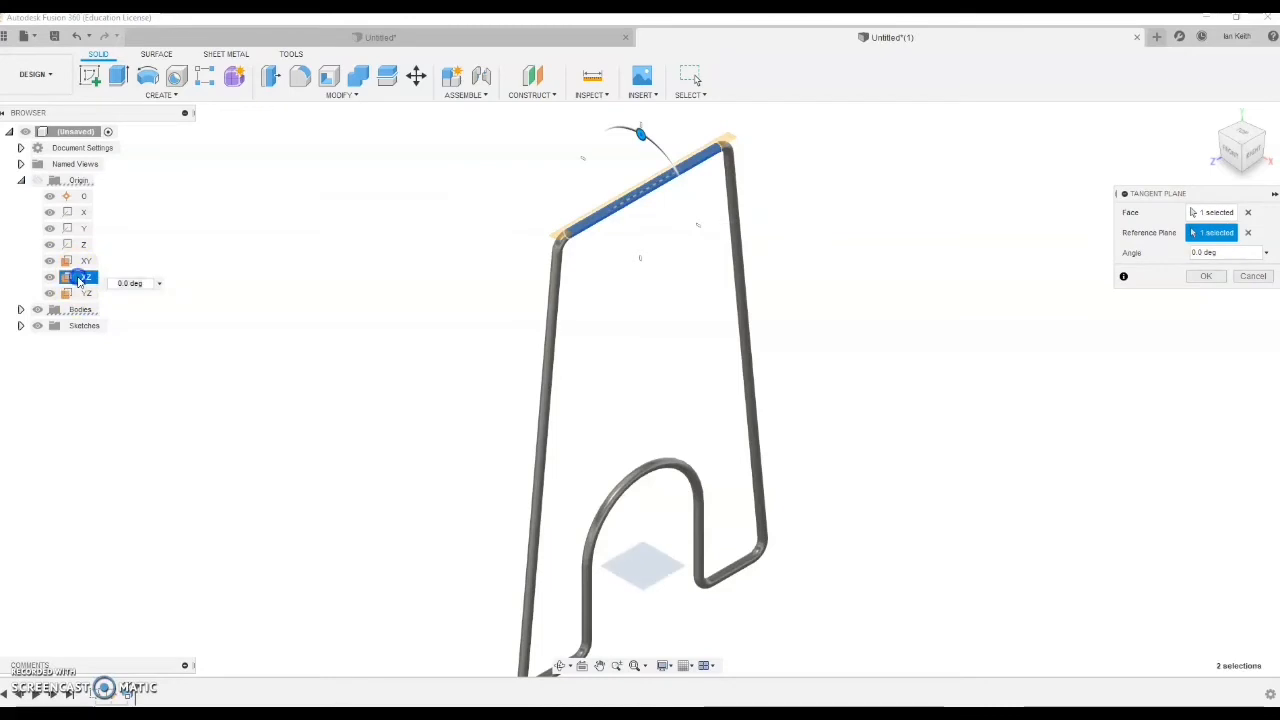
{"action": "left_click", "coordinate": [1206, 276]}
Start a sketch on the tangent plane and draw a 125 mm line from the origin along the top tube
{"action": "left_click", "coordinate": [90, 76]}
{"action": "left_click", "coordinate": [559, 237]}
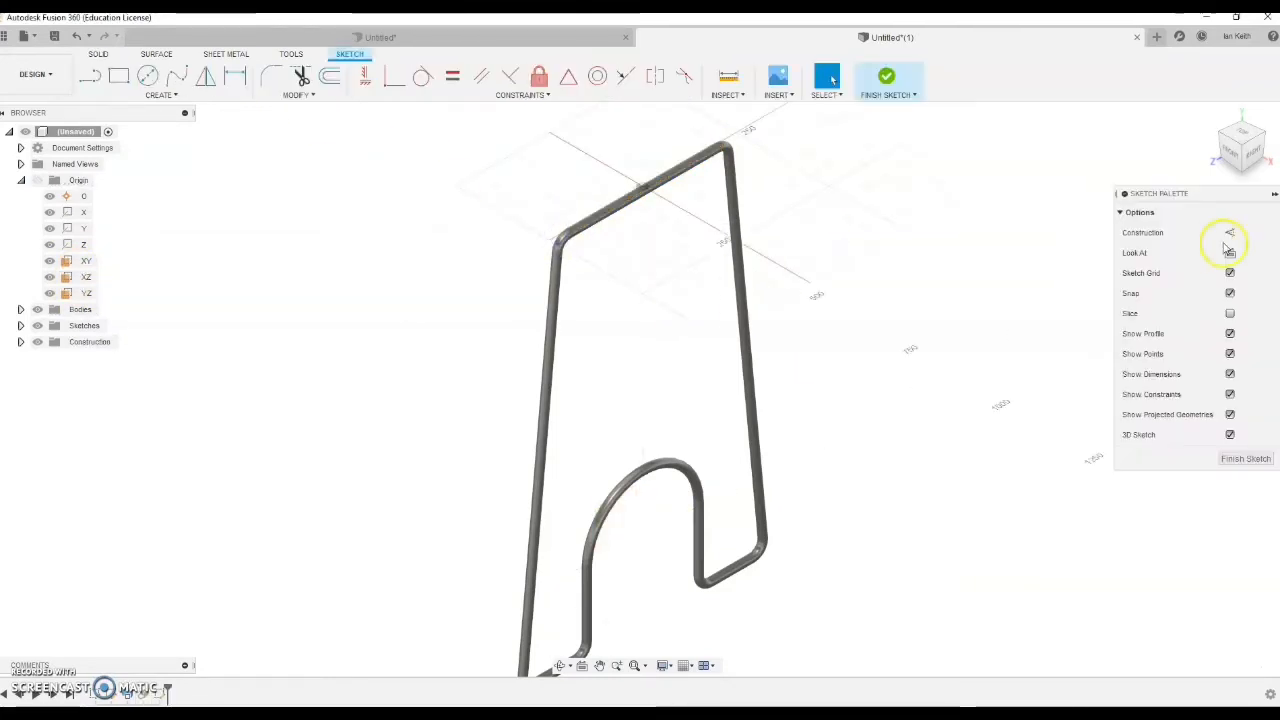
{"action": "left_click", "coordinate": [1230, 254]}
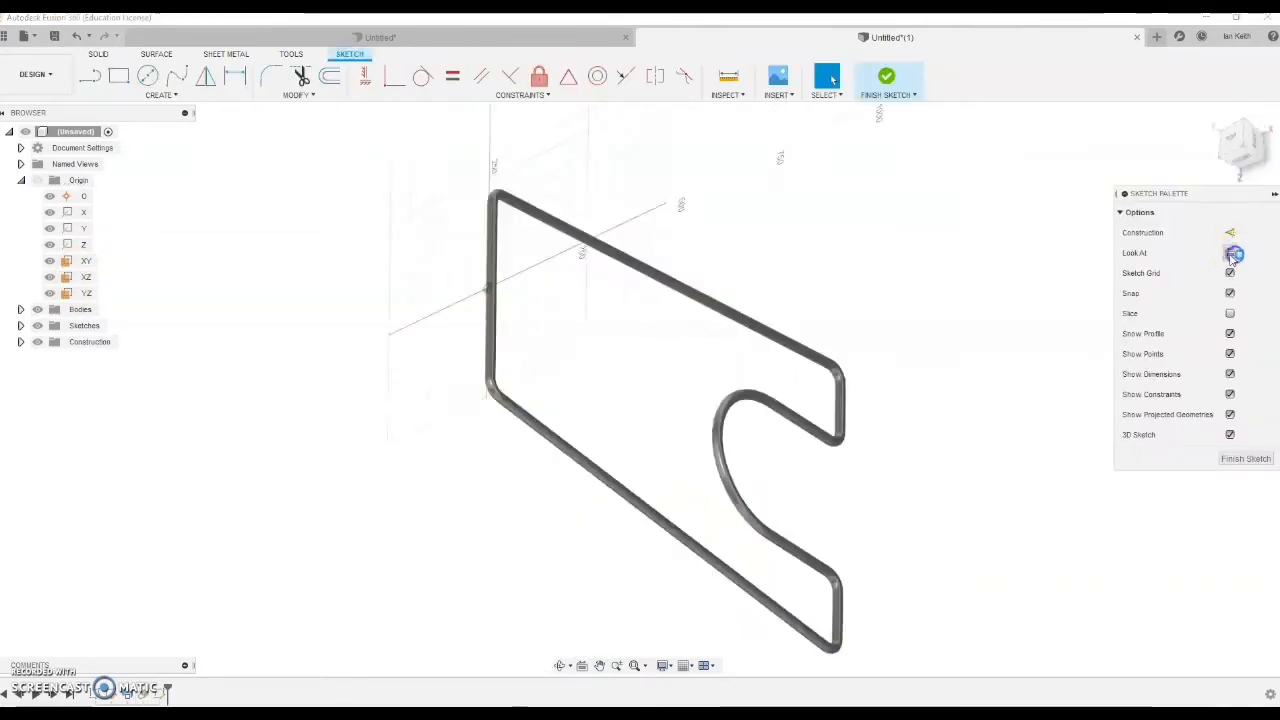
{"action": "left_click", "coordinate": [90, 76]}
{"action": "left_click_drag", "start_coordinate": [625, 388], "coordinate": [617, 543]}
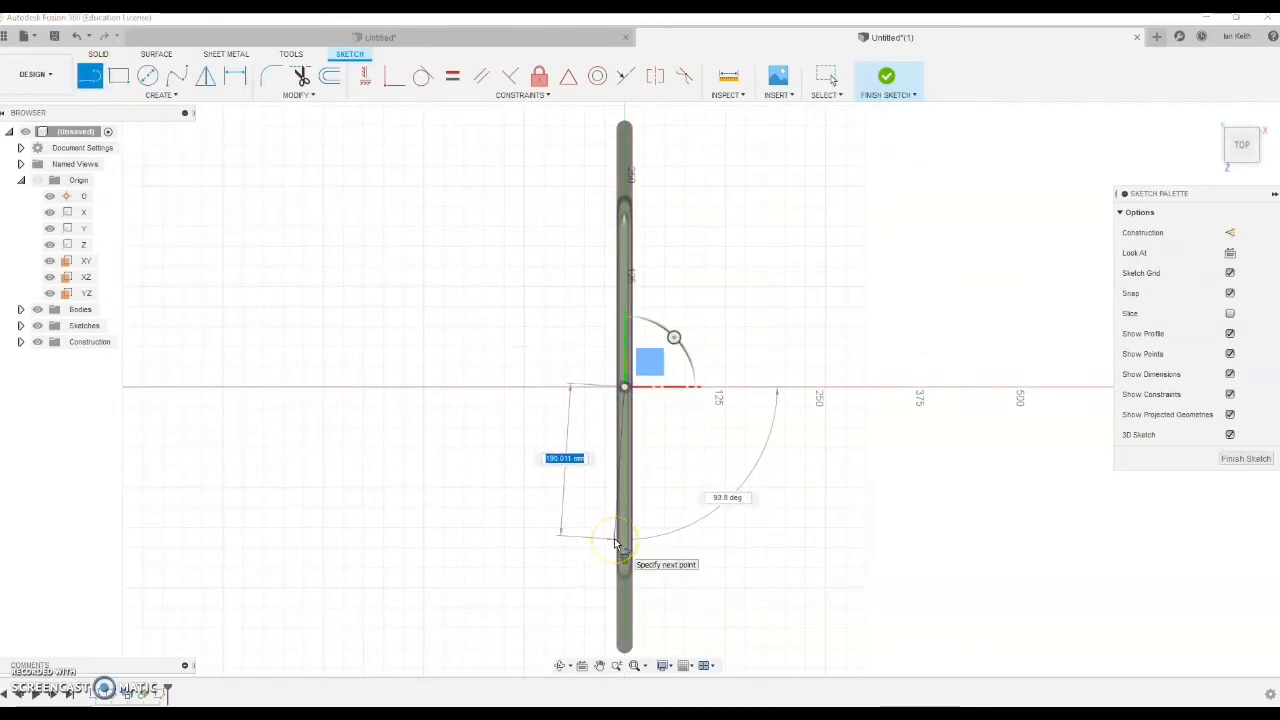
{"action": "left_click", "coordinate": [625, 547]}
{"action": "type", "text": "125"}
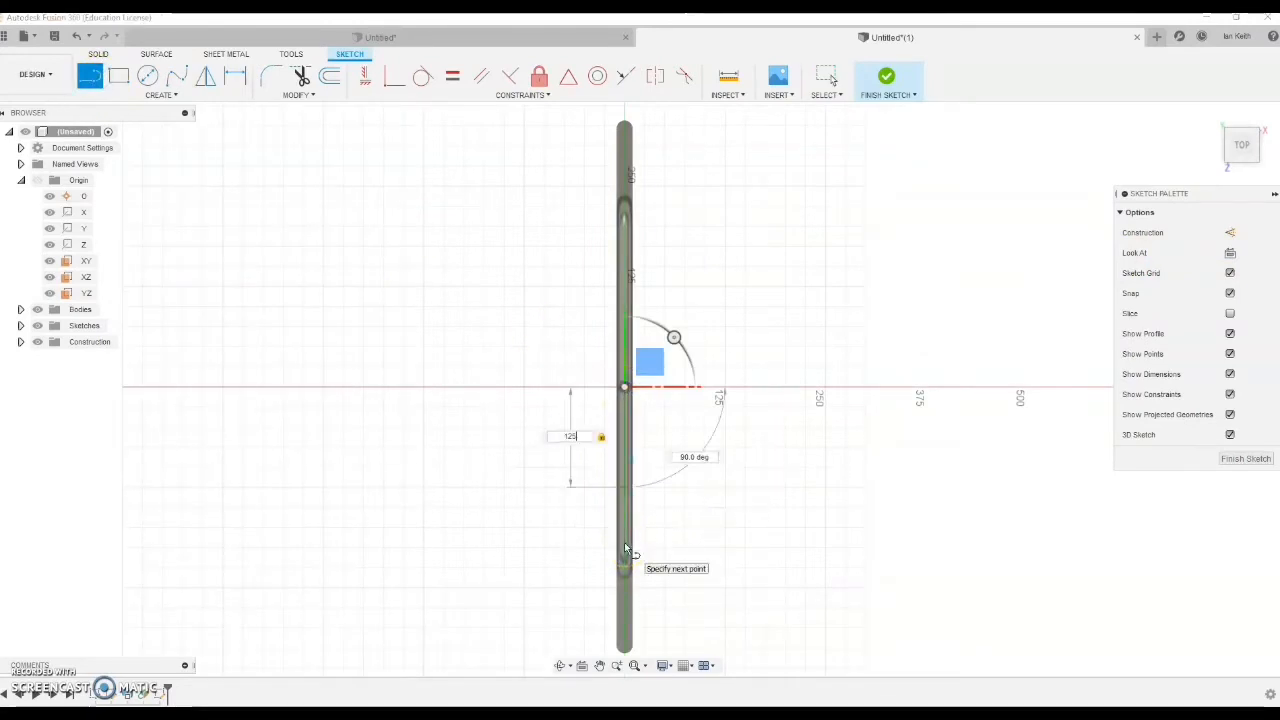
{"action": "key", "text": "Return"}
Draw a second 125 mm line from the origin along the top tube in the opposite direction
{"action": "left_click_drag", "start_coordinate": [627, 392], "coordinate": [625, 280]}
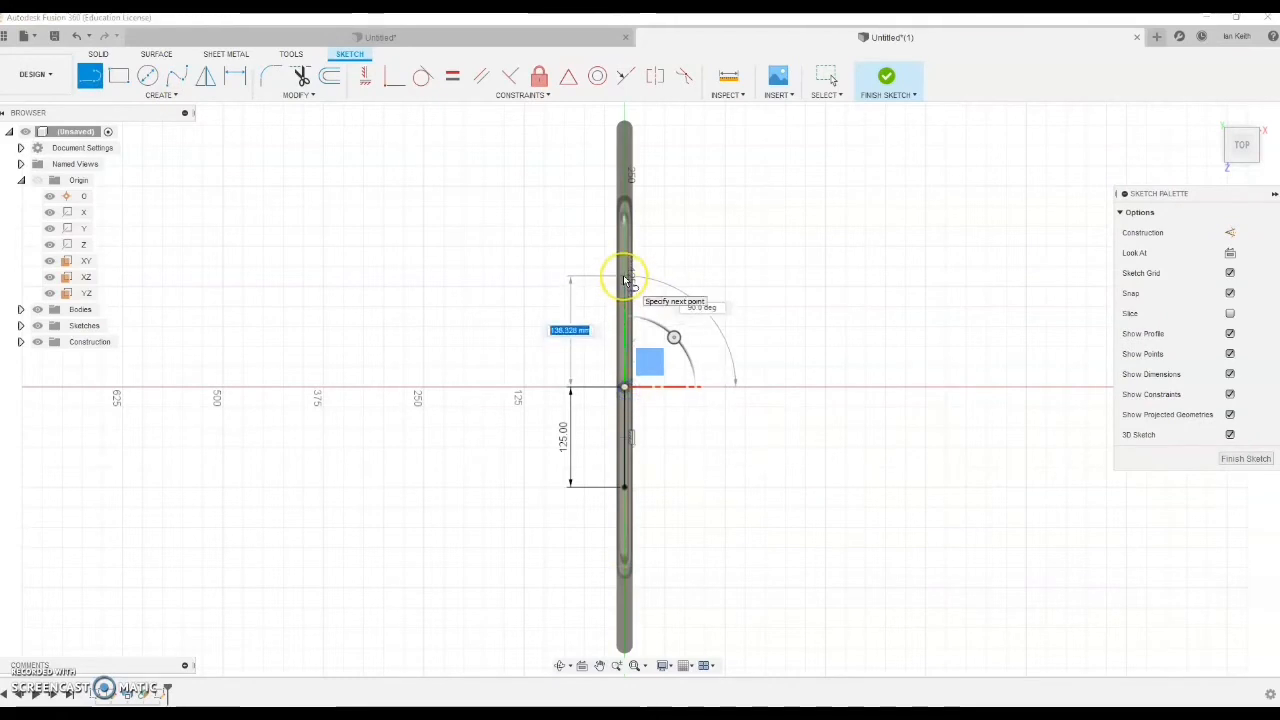
{"action": "type", "text": "125"}
{"action": "key", "text": "Return"}
{"action": "key", "text": "Escape"}
Draw a 5 mm diameter circle centred on the outer end of each 125 mm line
{"action": "key", "text": "c"}
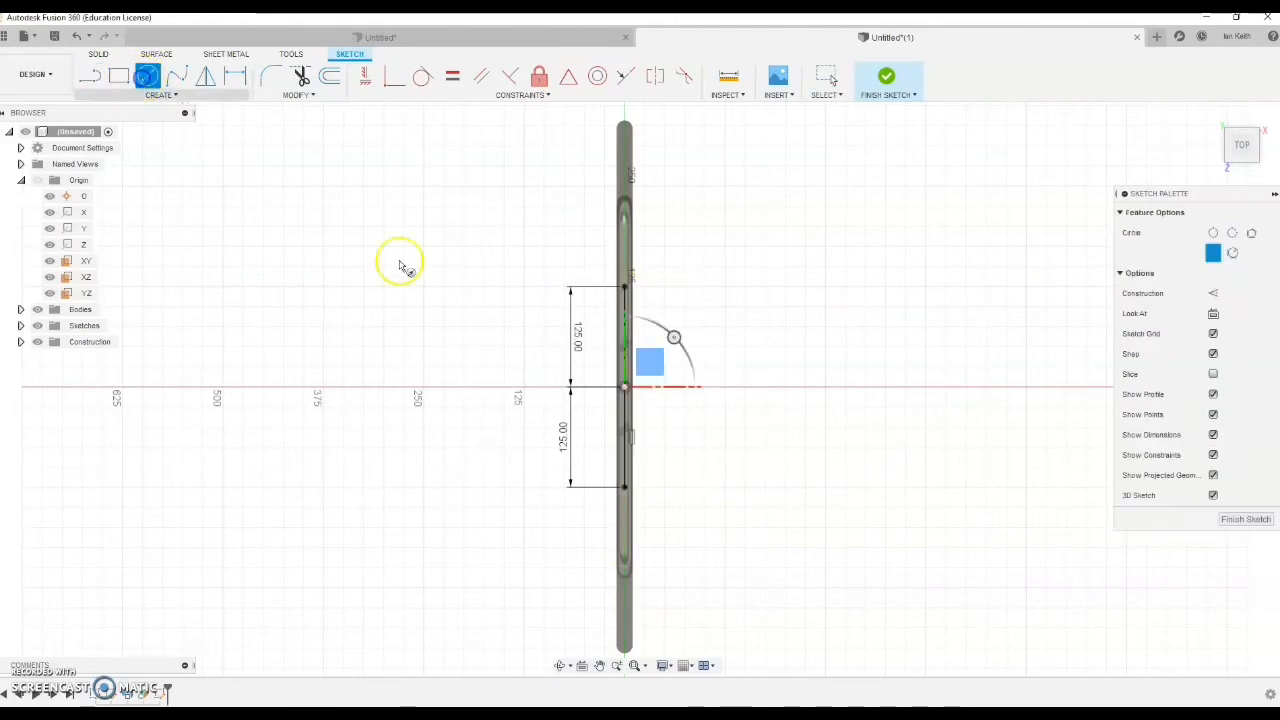
{"action": "scroll", "coordinate": [627, 285], "scroll_direction": "up", "scroll_amount": 4}
{"action": "left_click", "coordinate": [625, 283]}
{"action": "type", "text": "5"}
{"action": "key", "text": "Return"}
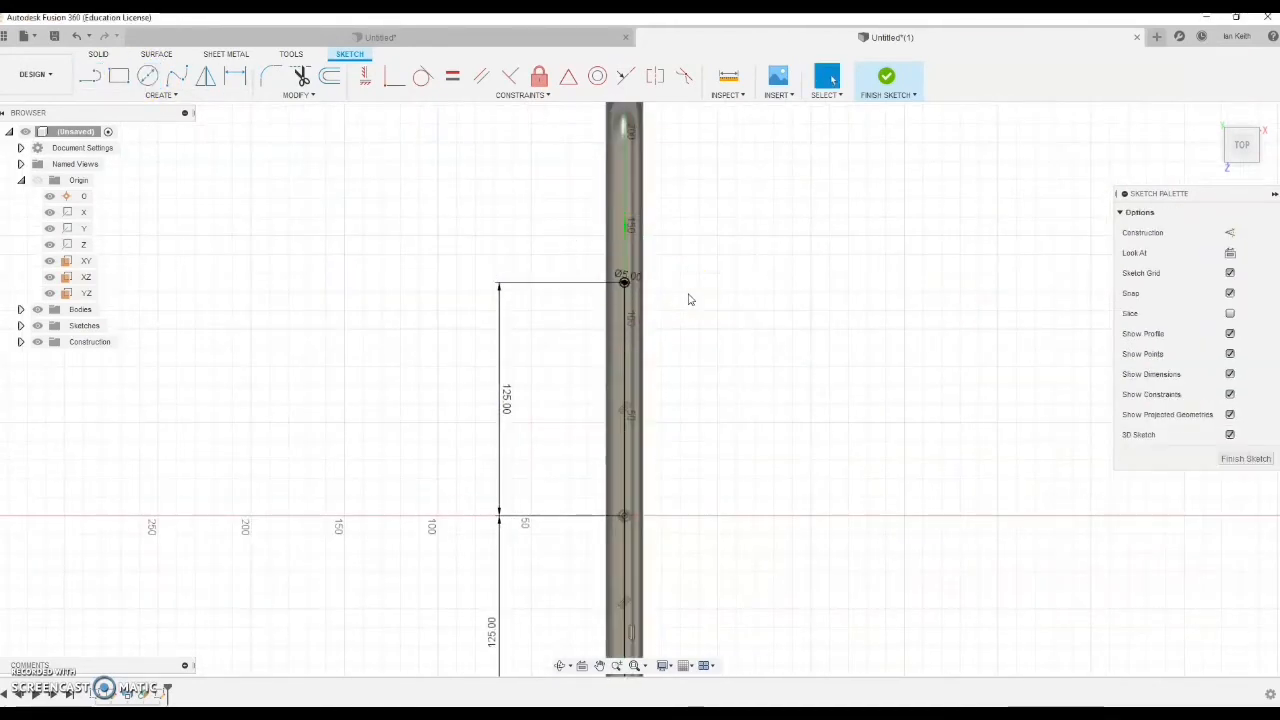
{"action": "middle_click_drag", "start_coordinate": [635, 568], "coordinate": [635, 376]}
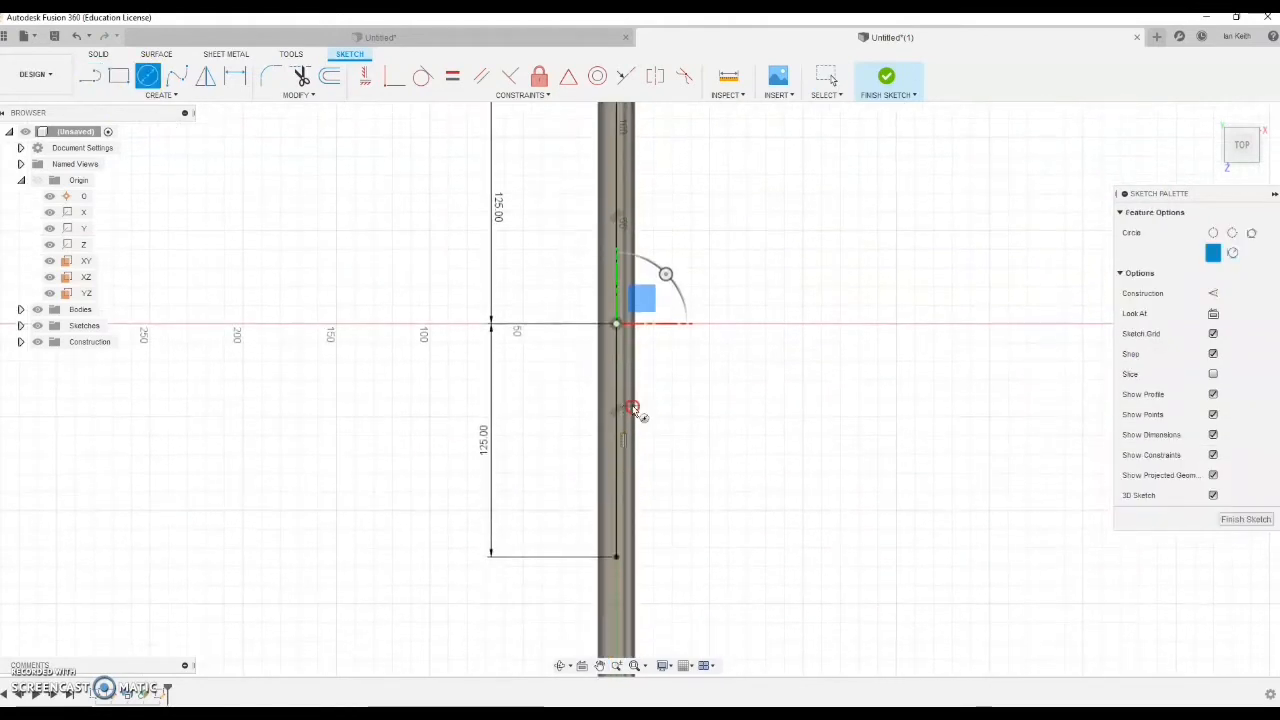
{"action": "left_click", "coordinate": [616, 555]}
{"action": "type", "text": "5"}
{"action": "key", "text": "Return"}
{"action": "key", "text": "Escape"}
Convert both 125 mm lines to construction geometry and finish the sketch
{"action": "left_click", "coordinate": [617, 254]}
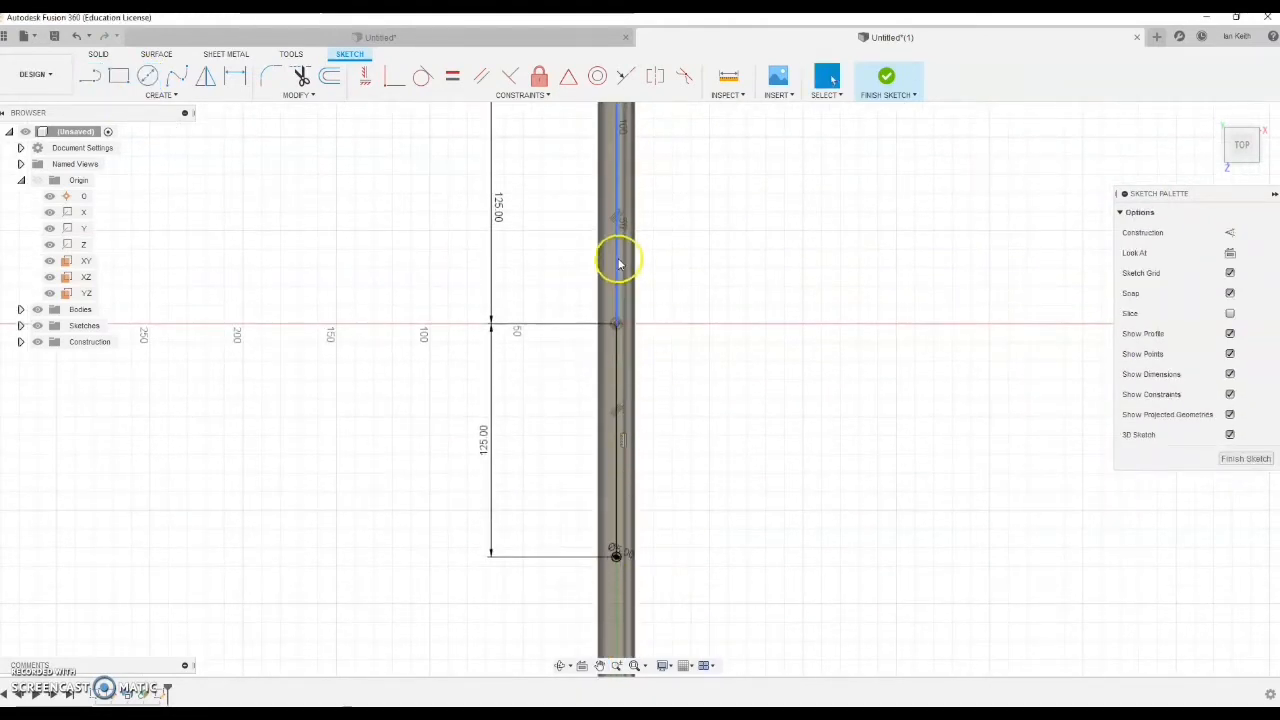
{"action": "left_click", "coordinate": [617, 380]}
{"action": "left_click", "coordinate": [886, 446]}
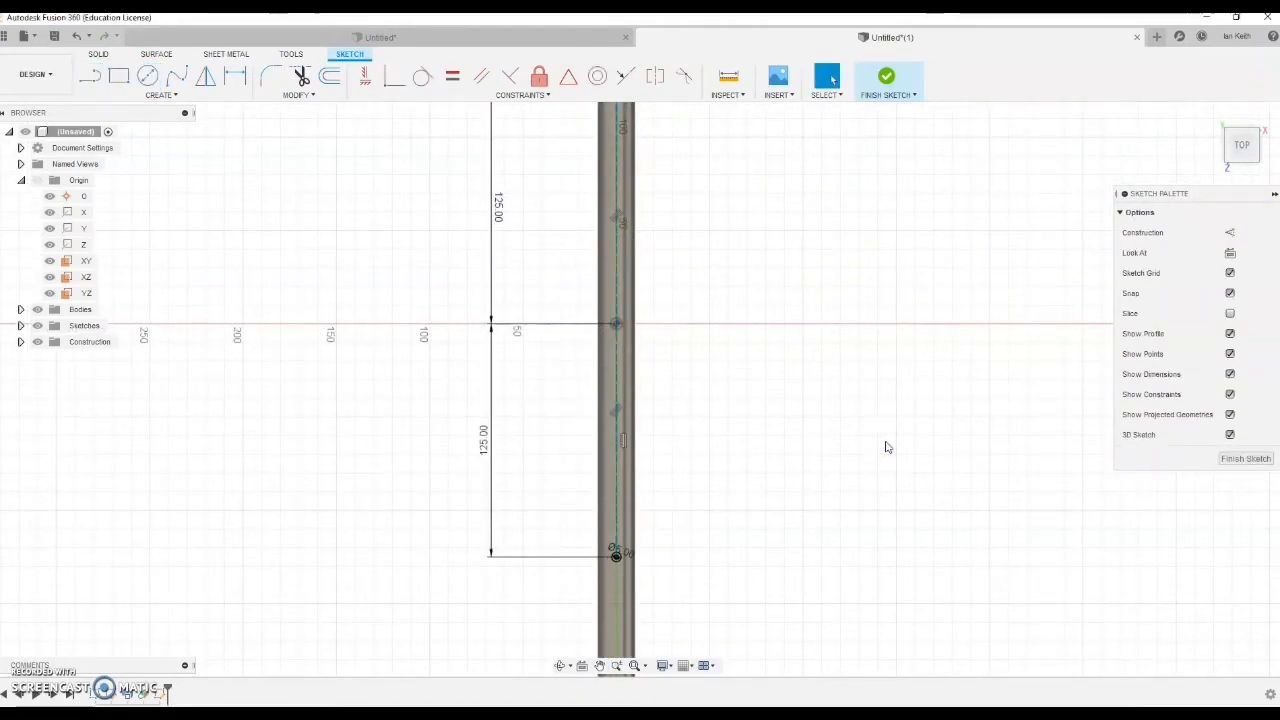
{"action": "left_click", "coordinate": [1243, 458]}
Extrude the two 5 mm circles -10 mm into the top tube
{"action": "left_click", "coordinate": [1237, 134]}
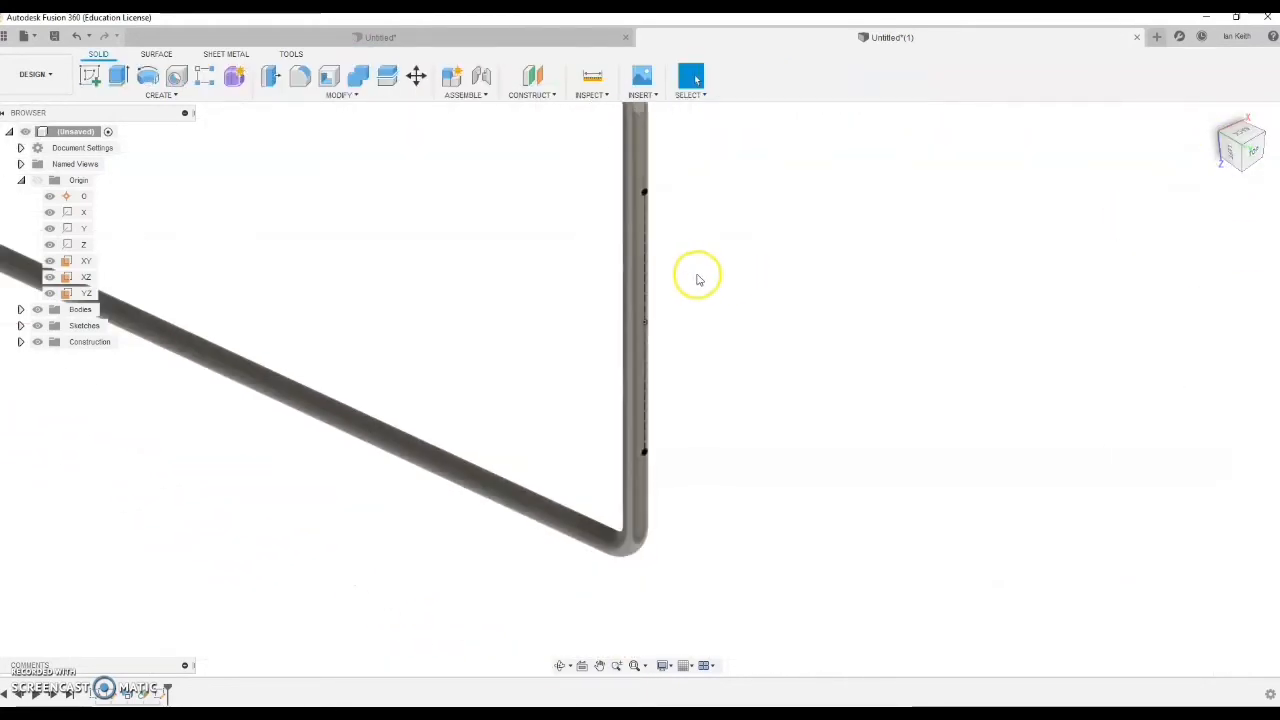
{"action": "scroll", "coordinate": [698, 280], "scroll_direction": "down", "scroll_amount": 2}
{"action": "middle_click_drag", "start_coordinate": [583, 286], "coordinate": [697, 427]}
{"action": "middle_click_drag", "start_coordinate": [865, 547], "coordinate": [594, 360], "text": "shift"}
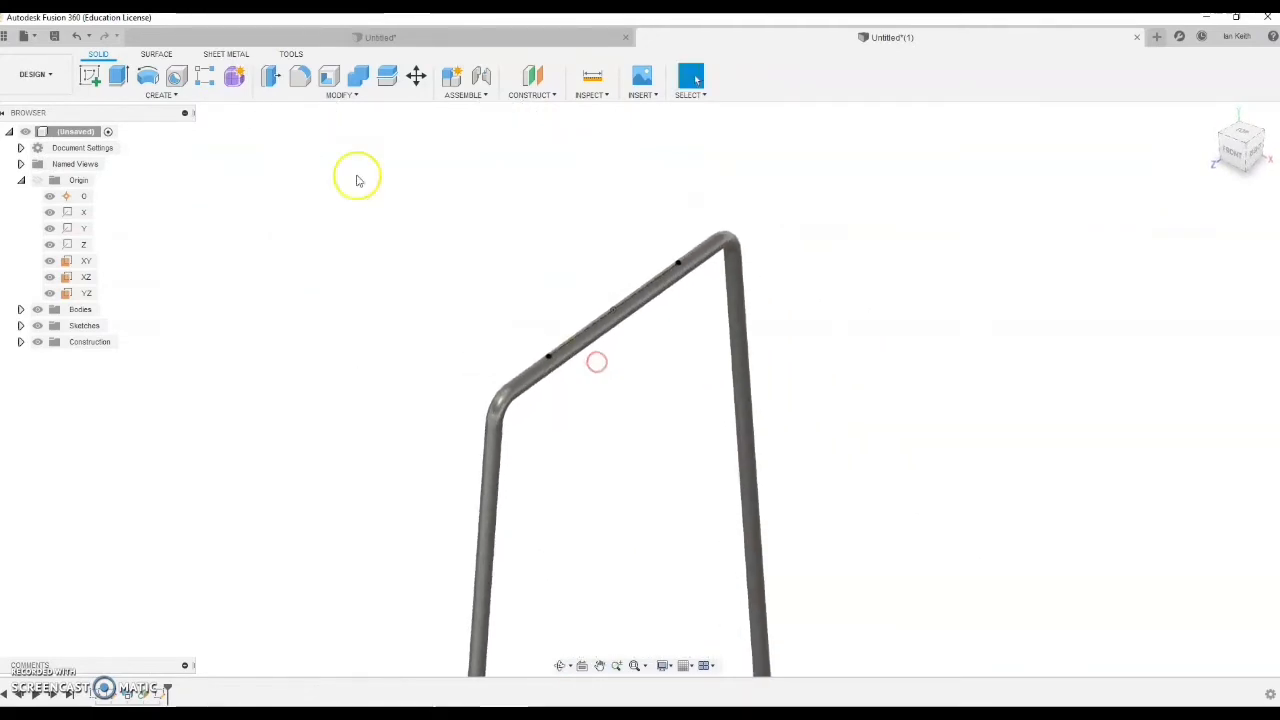
{"action": "left_click", "coordinate": [118, 76]}
{"action": "scroll", "coordinate": [551, 360], "scroll_direction": "up", "scroll_amount": 5}
{"action": "left_click", "coordinate": [535, 345]}
{"action": "scroll", "coordinate": [623, 363], "scroll_direction": "down", "scroll_amount": 5}
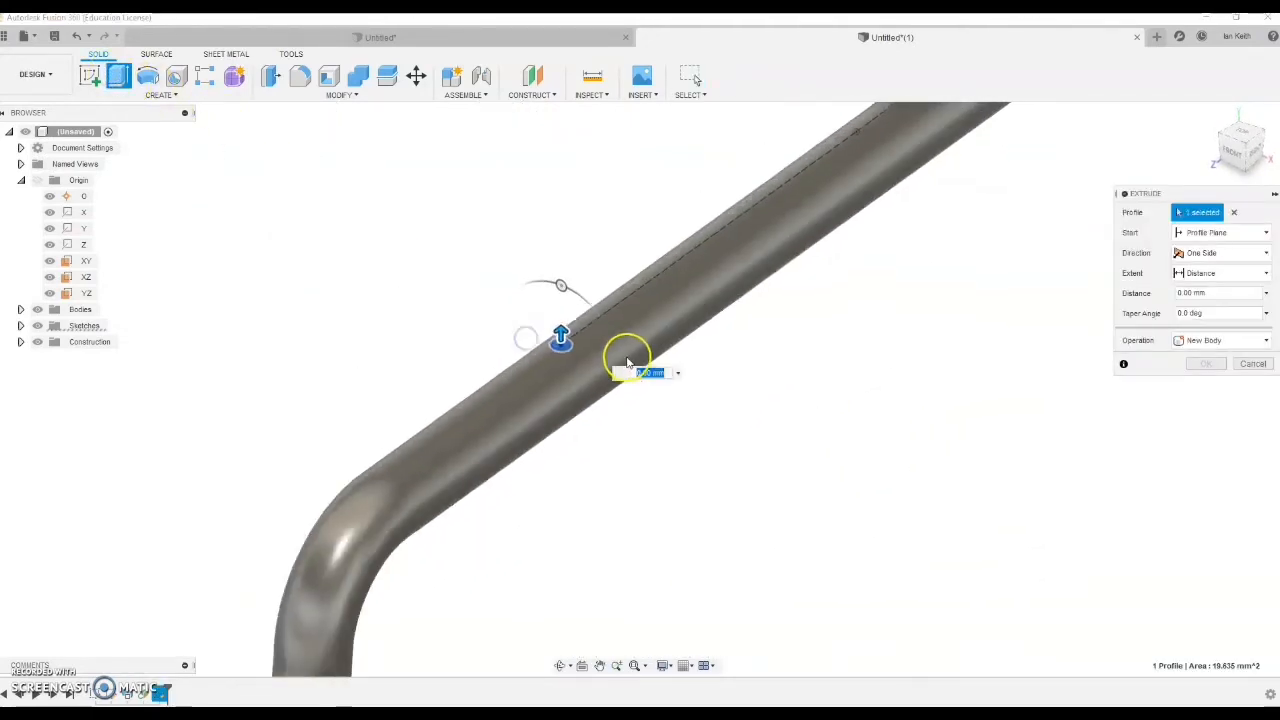
{"action": "scroll", "coordinate": [880, 157], "scroll_direction": "up", "scroll_amount": 6}
{"action": "scroll", "coordinate": [871, 253], "scroll_direction": "down", "scroll_amount": 5}
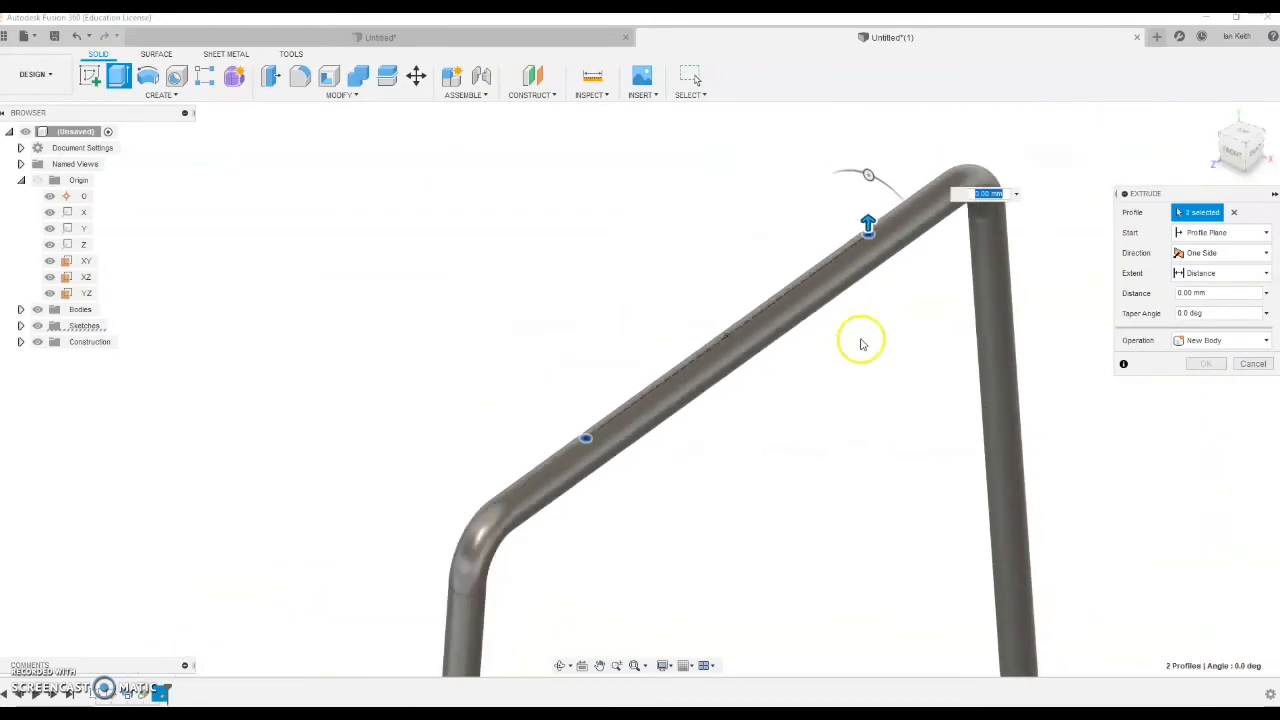
{"action": "scroll", "coordinate": [857, 340], "scroll_direction": "up", "scroll_amount": 2}
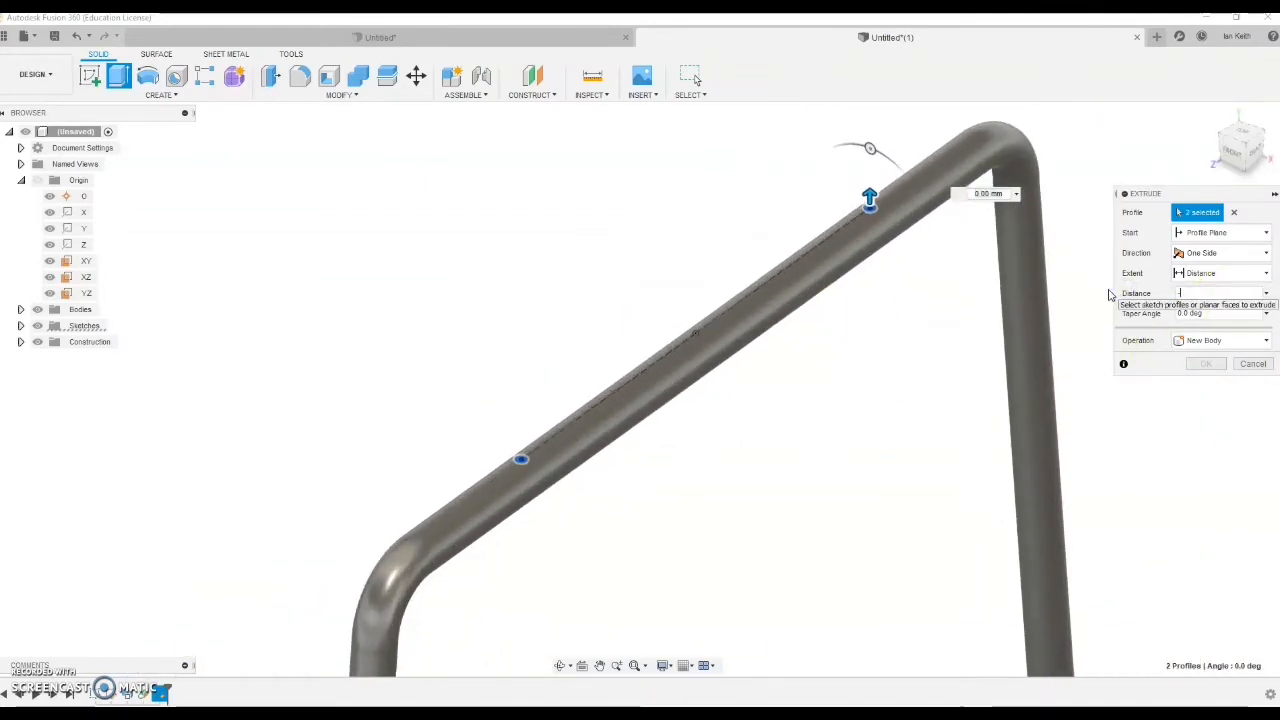
{"action": "type", "text": "10"}
{"action": "left_click", "coordinate": [1206, 350]}
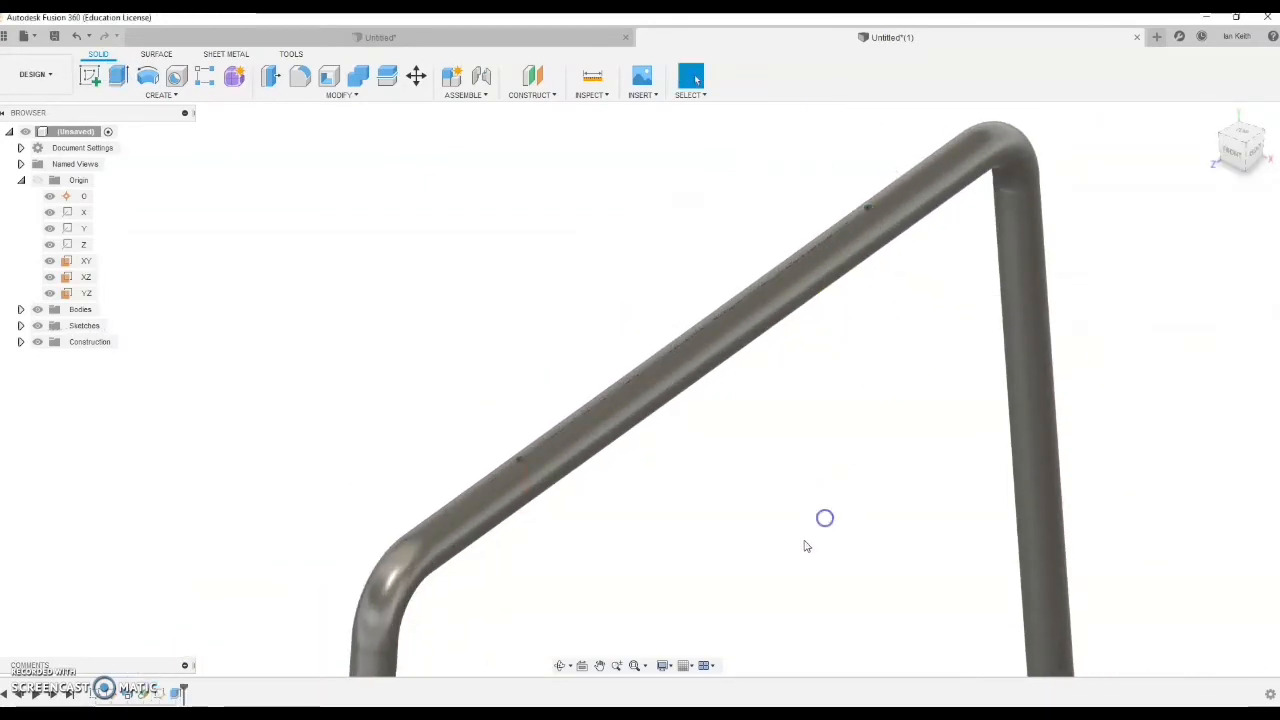
Start a new sketch on the YZ origin plane and view it face-on
{"action": "scroll", "coordinate": [806, 550], "scroll_direction": "down", "scroll_amount": 5}
{"action": "middle_click_drag", "start_coordinate": [803, 594], "coordinate": [703, 251]}
{"action": "scroll", "coordinate": [680, 368], "scroll_direction": "down", "scroll_amount": 3}
{"action": "middle_click_drag", "start_coordinate": [659, 442], "coordinate": [672, 409]}
{"action": "left_click", "coordinate": [90, 78]}
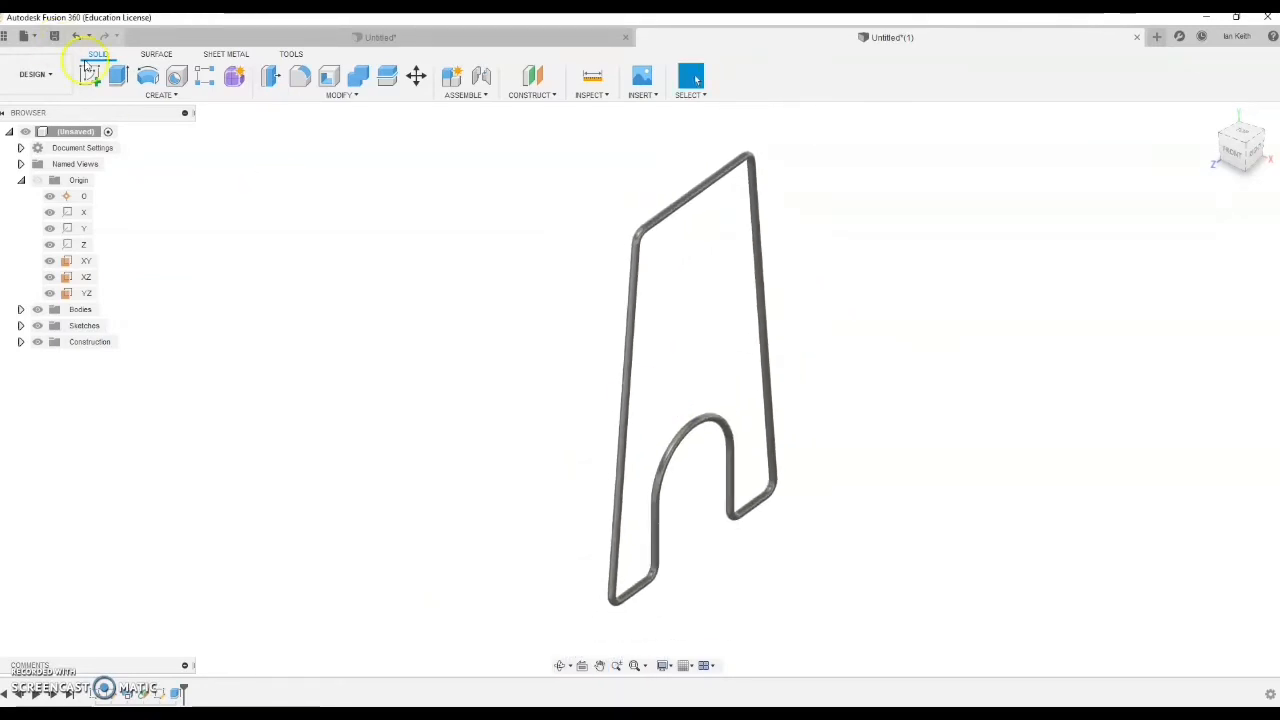
{"action": "left_click", "coordinate": [546, 96]}
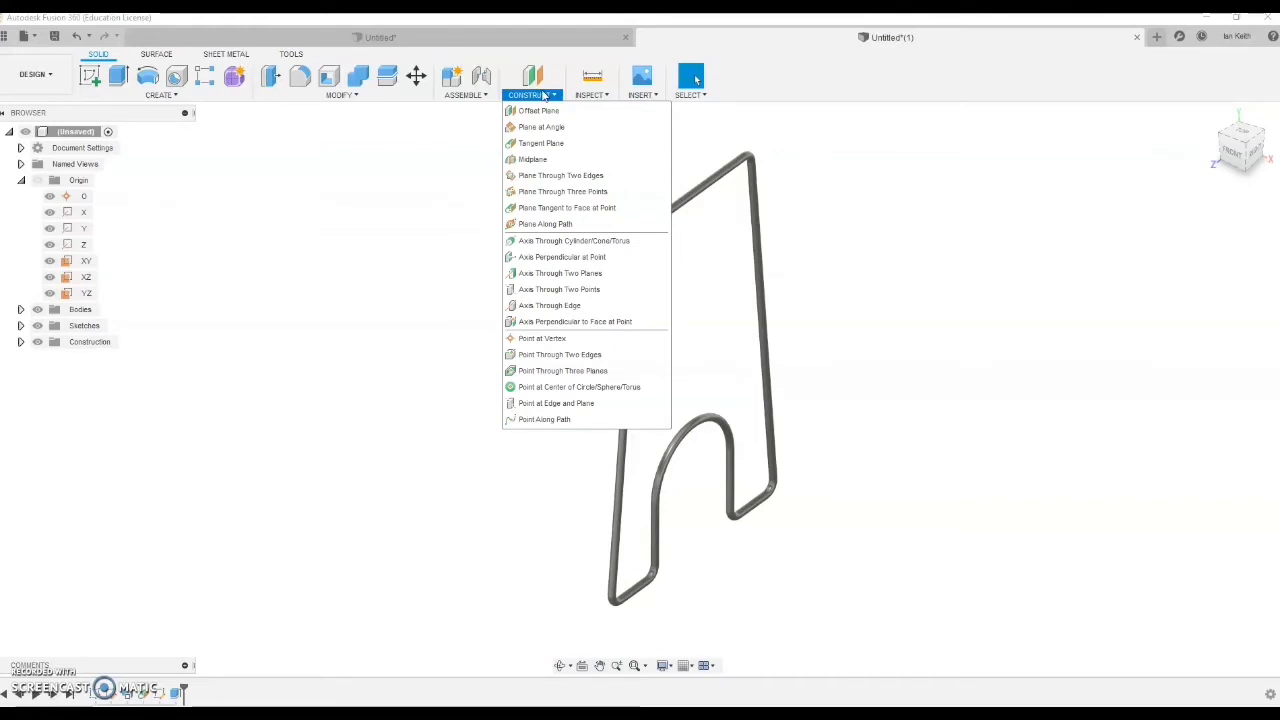
{"action": "left_click", "coordinate": [542, 93]}
{"action": "left_click", "coordinate": [91, 74]}
{"action": "left_click", "coordinate": [680, 463]}
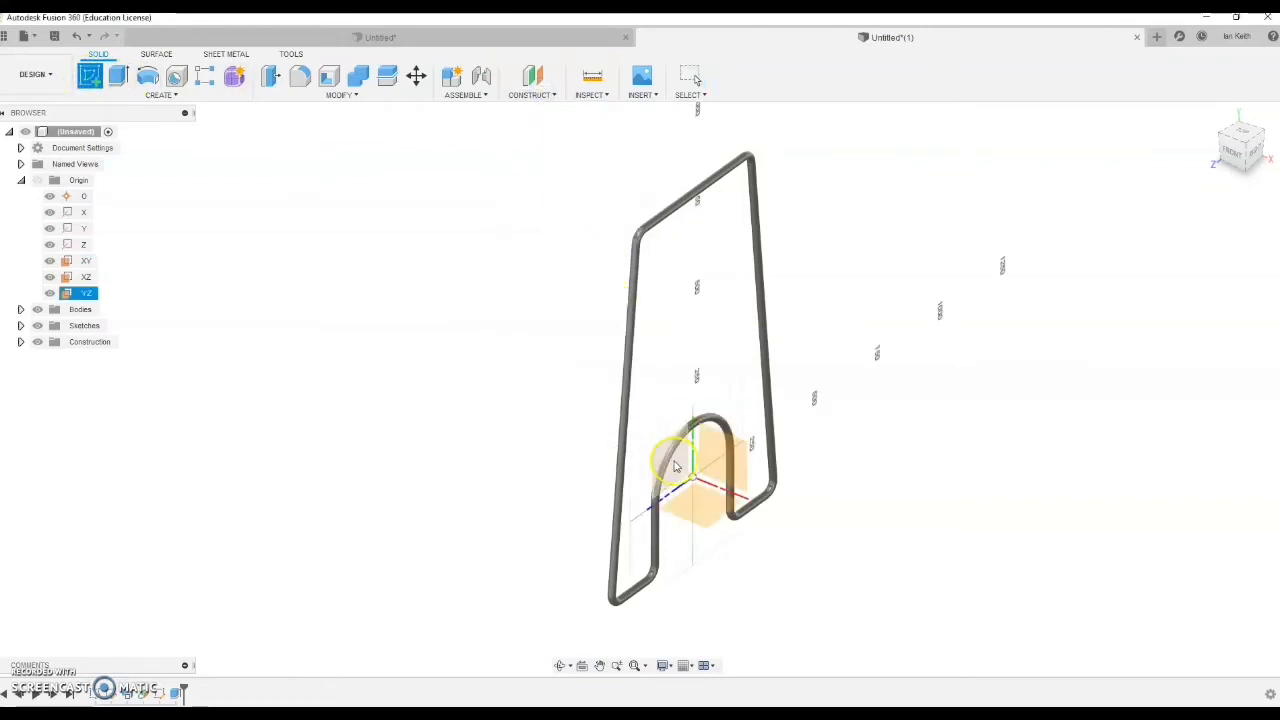
{"action": "left_click", "coordinate": [1230, 251]}
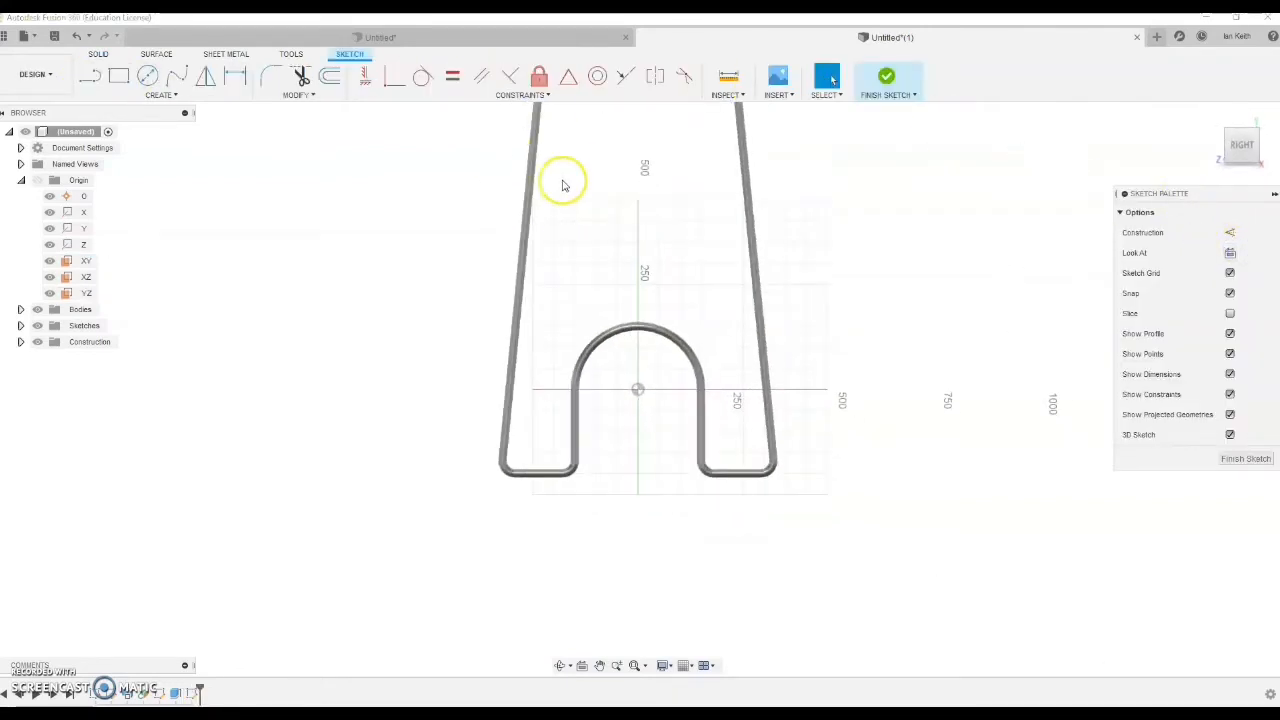
Project the face of the long sloping tube on the positive Z side into the sketch and finish the sketch
{"action": "scroll", "coordinate": [562, 184], "scroll_direction": "down", "scroll_amount": 1}
{"action": "middle_click_drag", "start_coordinate": [562, 184], "coordinate": [519, 346]}
{"action": "left_click", "coordinate": [158, 95]}
{"action": "mouse_move", "coordinate": [200, 343]}
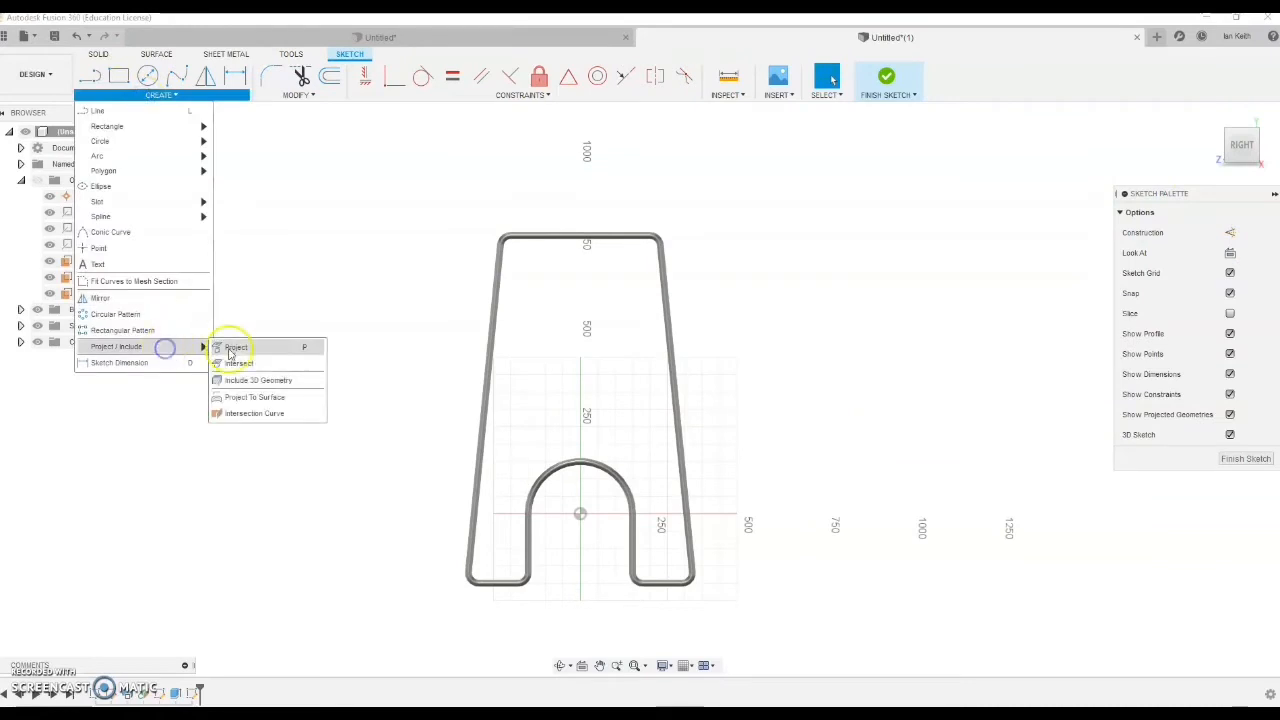
{"action": "left_click", "coordinate": [240, 343]}
{"action": "left_click", "coordinate": [489, 354]}
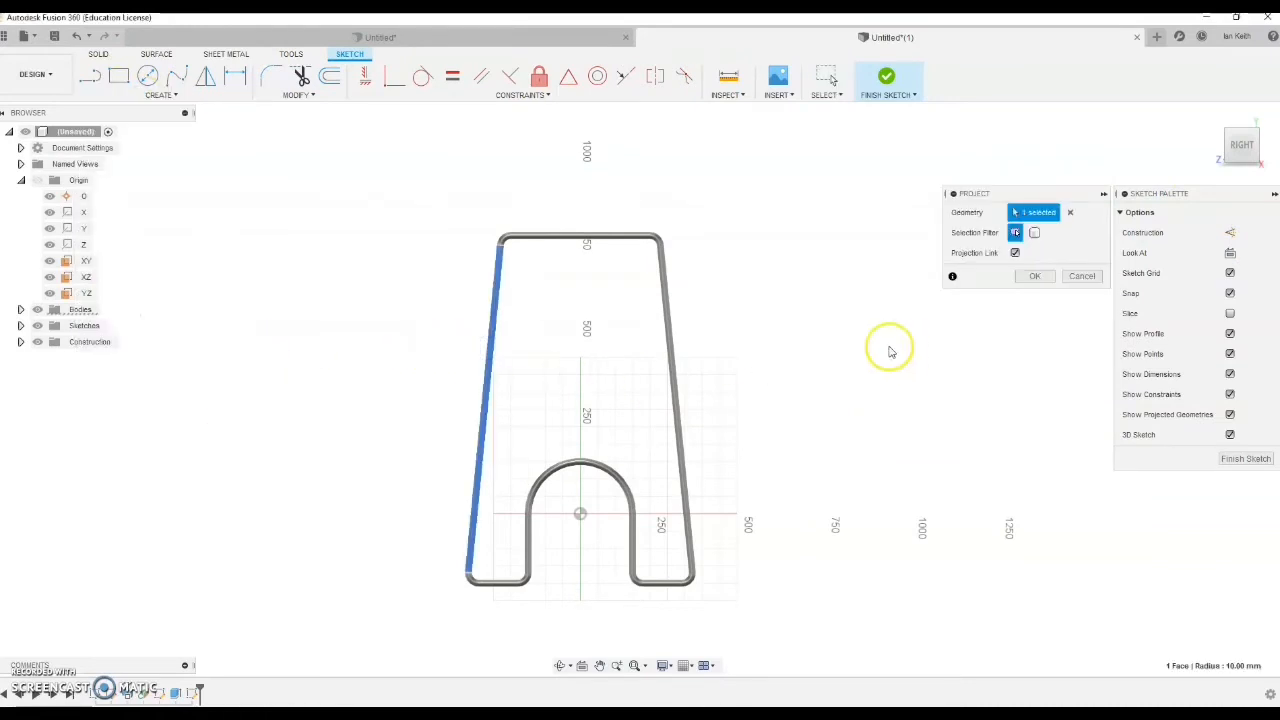
{"action": "left_click", "coordinate": [1048, 277]}
{"action": "left_click", "coordinate": [1240, 458]}
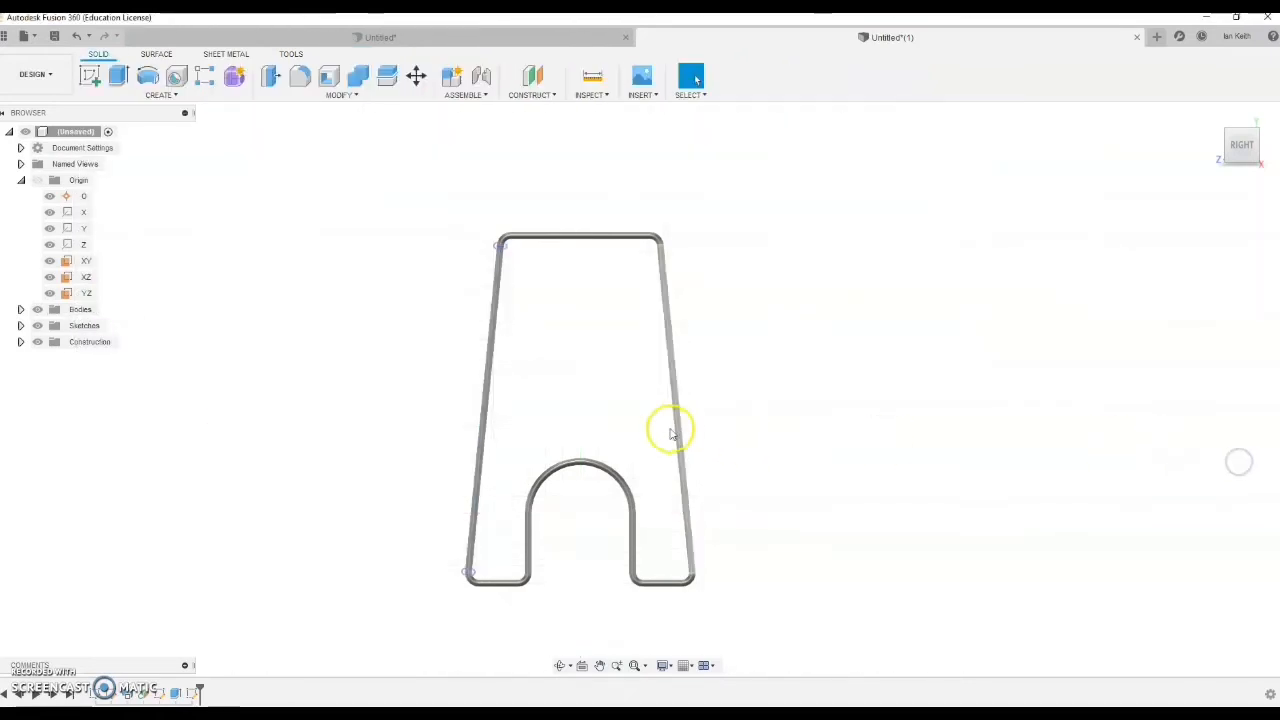
Try to create a plane tangent to the projected sloping tube at the inner projected point of its upper end
{"action": "left_click", "coordinate": [1240, 127]}
{"action": "scroll", "coordinate": [543, 329], "scroll_direction": "up", "scroll_amount": 5}
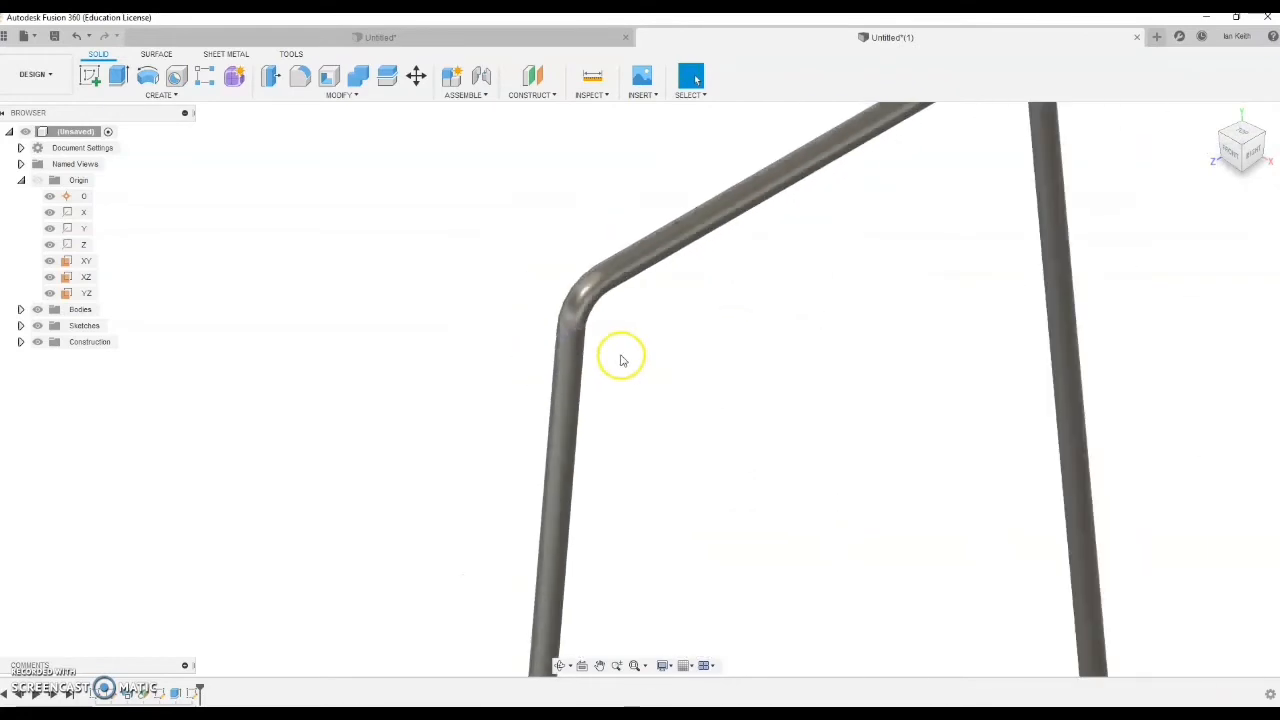
{"action": "scroll", "coordinate": [620, 360], "scroll_direction": "down", "scroll_amount": 6}
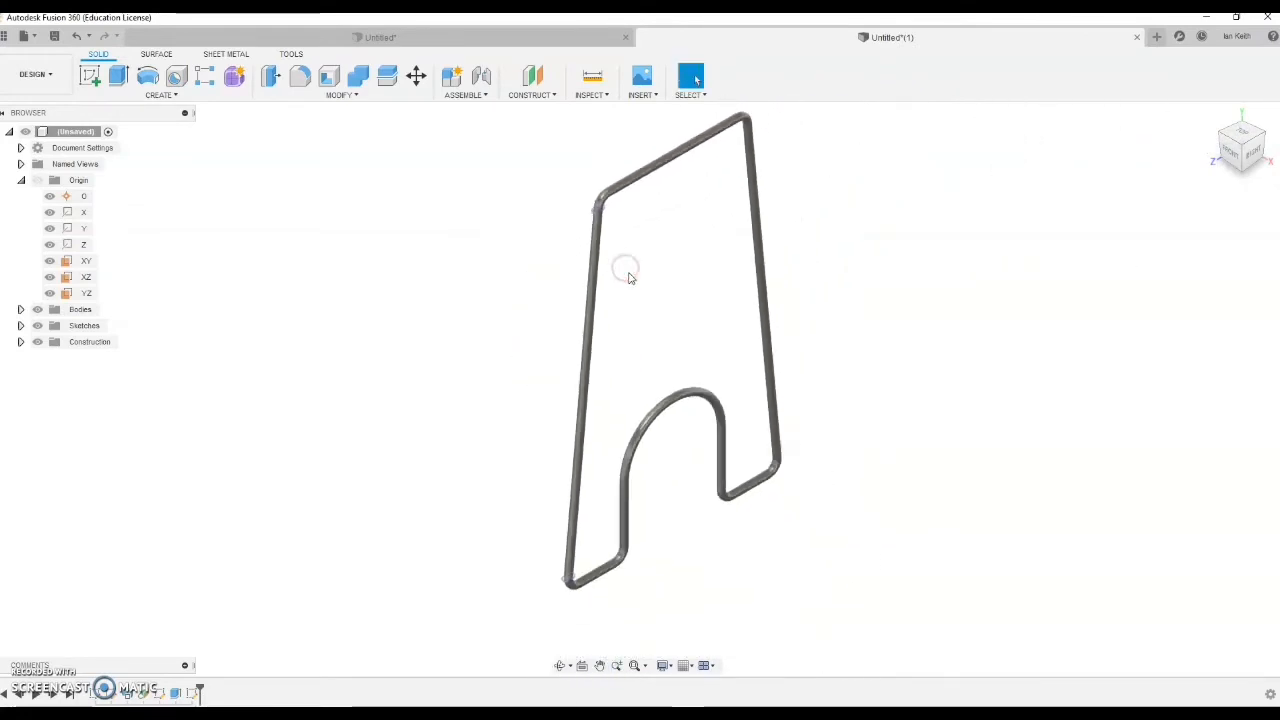
{"action": "left_click", "coordinate": [530, 95]}
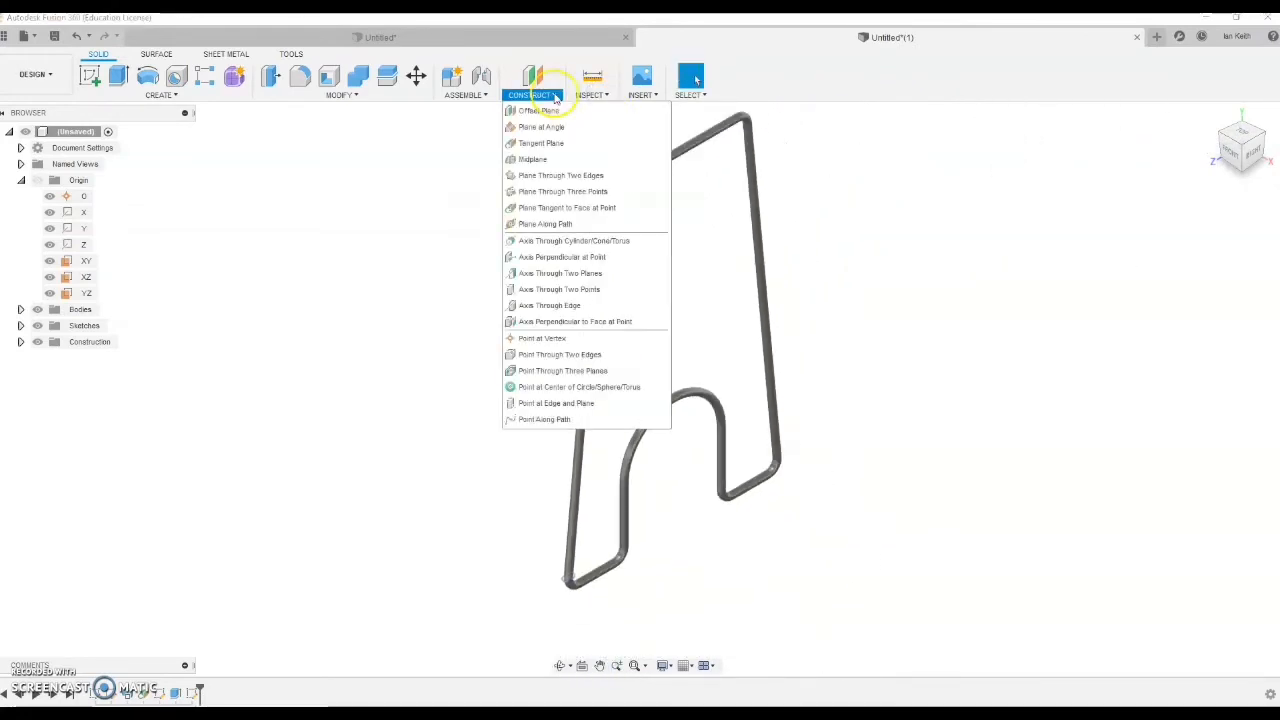
{"action": "left_click", "coordinate": [566, 208]}
{"action": "left_click", "coordinate": [594, 249]}
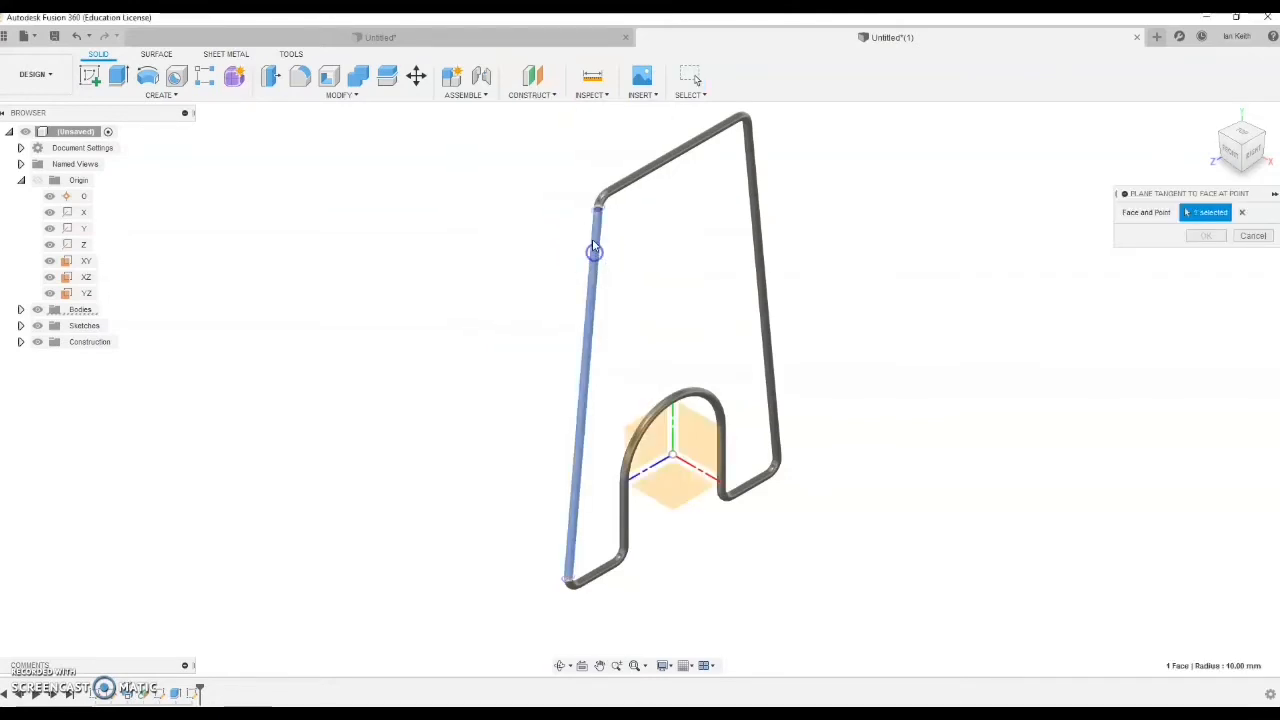
{"action": "scroll", "coordinate": [595, 210], "scroll_direction": "up", "scroll_amount": 5}
{"action": "left_click", "coordinate": [600, 211]}
{"action": "mouse_move", "coordinate": [677, 309]}
{"action": "middle_mouse_down", "text": "shift"}
{"action": "mouse_move", "coordinate": [743, 403]}
{"action": "mouse_move", "coordinate": [654, 366]}
{"action": "mouse_move", "coordinate": [720, 391]}
{"action": "mouse_move", "coordinate": [712, 355]}
{"action": "mouse_move", "coordinate": [743, 29]}
{"action": "middle_mouse_up", "text": "shift"}
{"action": "scroll", "coordinate": [897, 279], "scroll_direction": "down", "scroll_amount": 2}
{"action": "scroll", "coordinate": [686, 418], "scroll_direction": "down", "scroll_amount": 2}
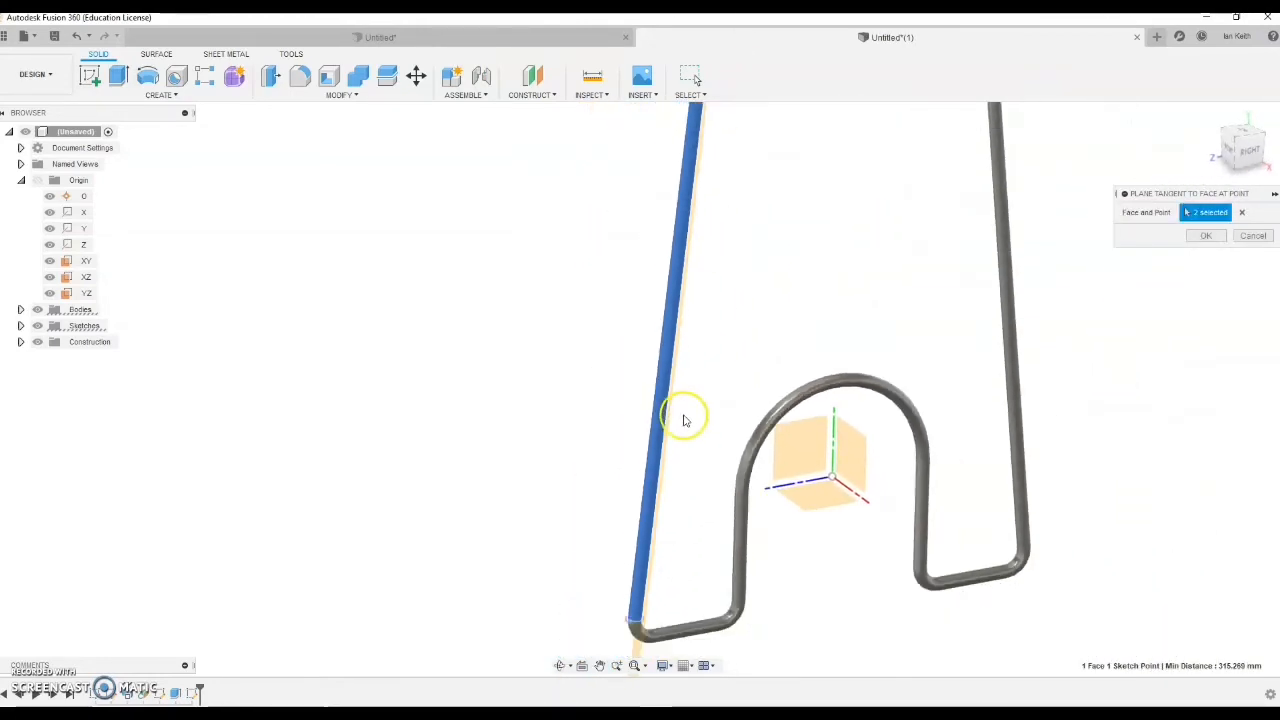
{"action": "scroll", "coordinate": [684, 468], "scroll_direction": "up", "scroll_amount": 1}
{"action": "scroll", "coordinate": [689, 448], "scroll_direction": "down", "scroll_amount": 1}
{"action": "scroll", "coordinate": [700, 434], "scroll_direction": "down", "scroll_amount": 2}
{"action": "scroll", "coordinate": [746, 411], "scroll_direction": "down", "scroll_amount": 1}
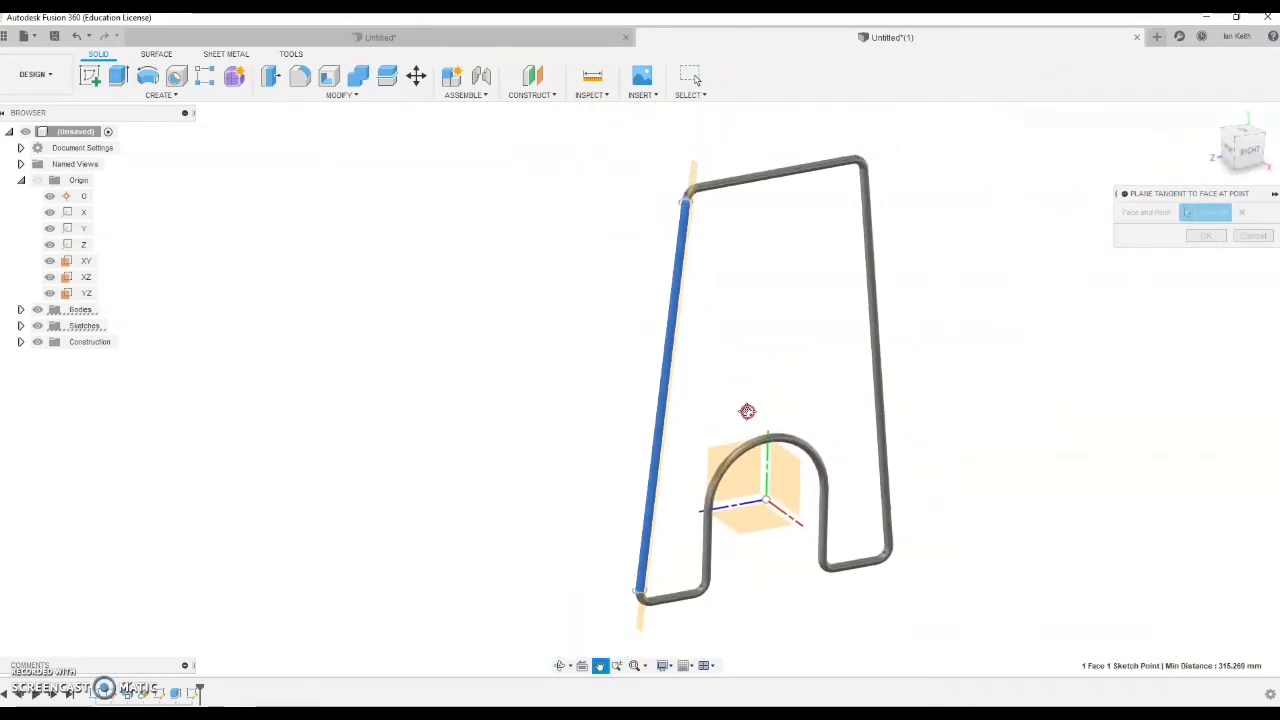
{"action": "scroll", "coordinate": [689, 210], "scroll_direction": "up", "scroll_amount": 5}
{"action": "scroll", "coordinate": [687, 212], "scroll_direction": "up", "scroll_amount": 2}
{"action": "left_click", "coordinate": [691, 204]}
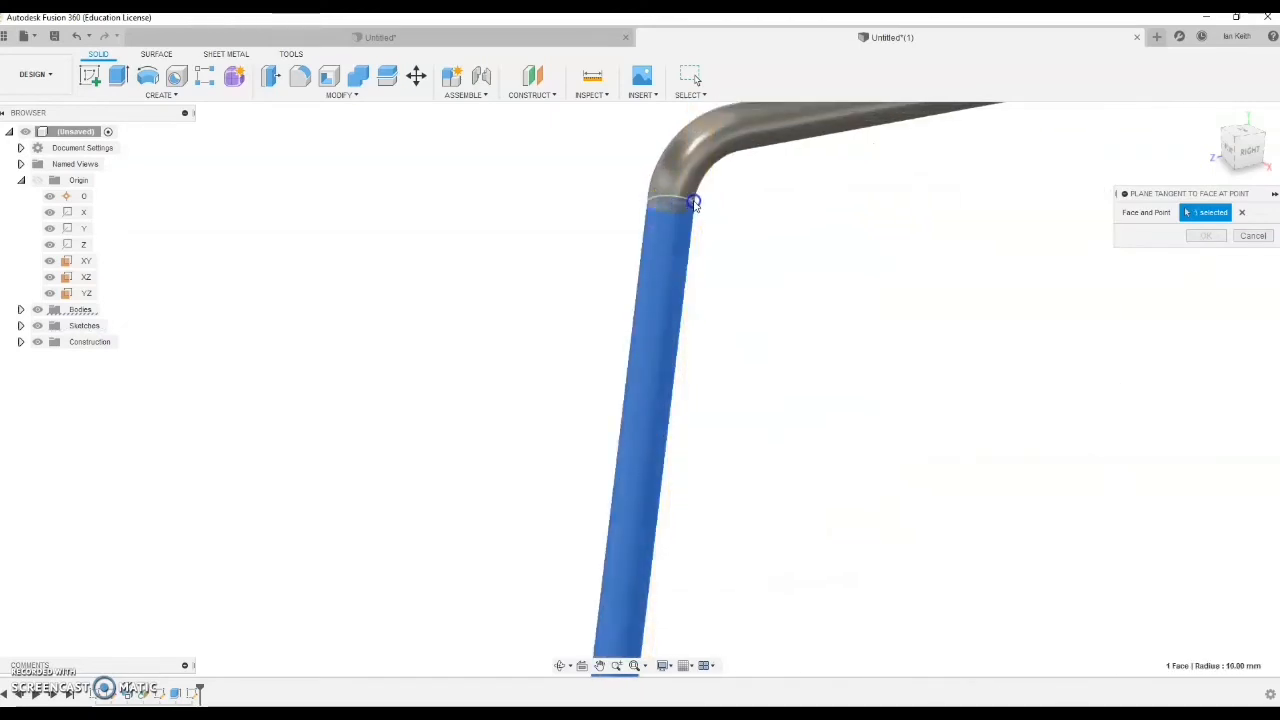
{"action": "left_click", "coordinate": [648, 222]}
{"action": "left_click", "coordinate": [656, 212]}
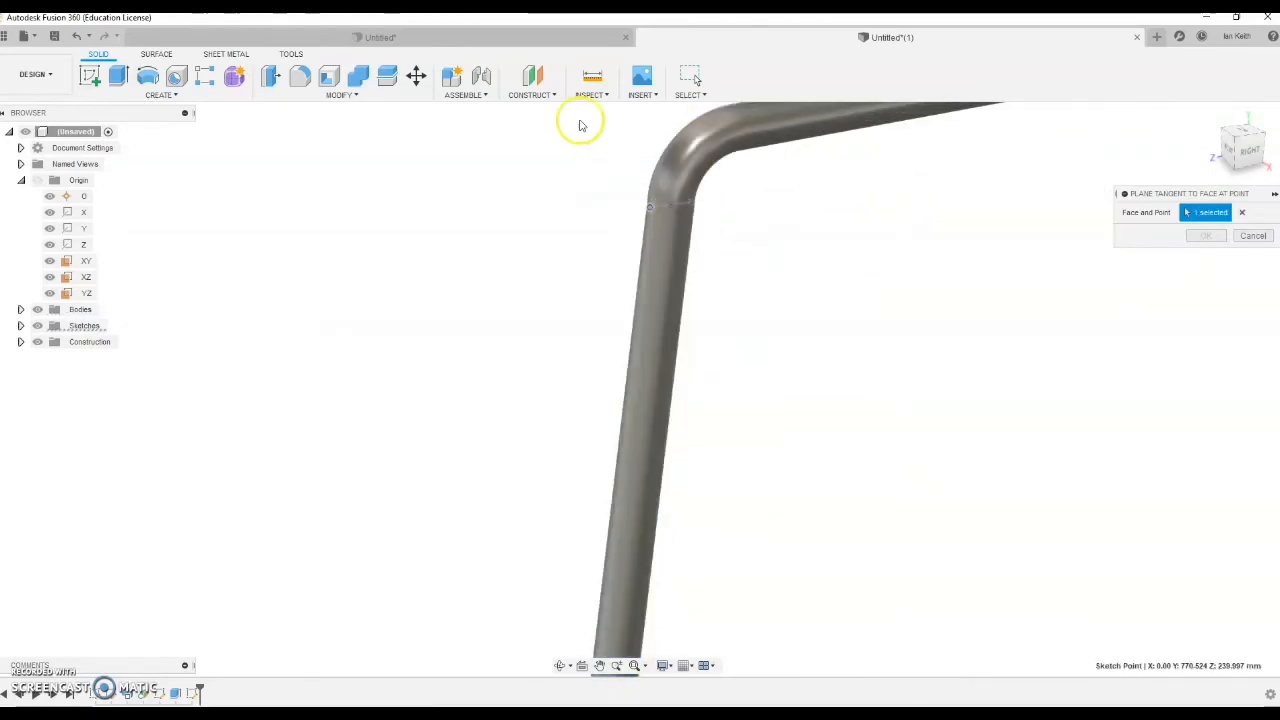
Create a plane tangent to the sloping tube's face at the outer projected point of its upper end
{"action": "left_click", "coordinate": [531, 88]}
{"action": "left_click", "coordinate": [648, 260]}
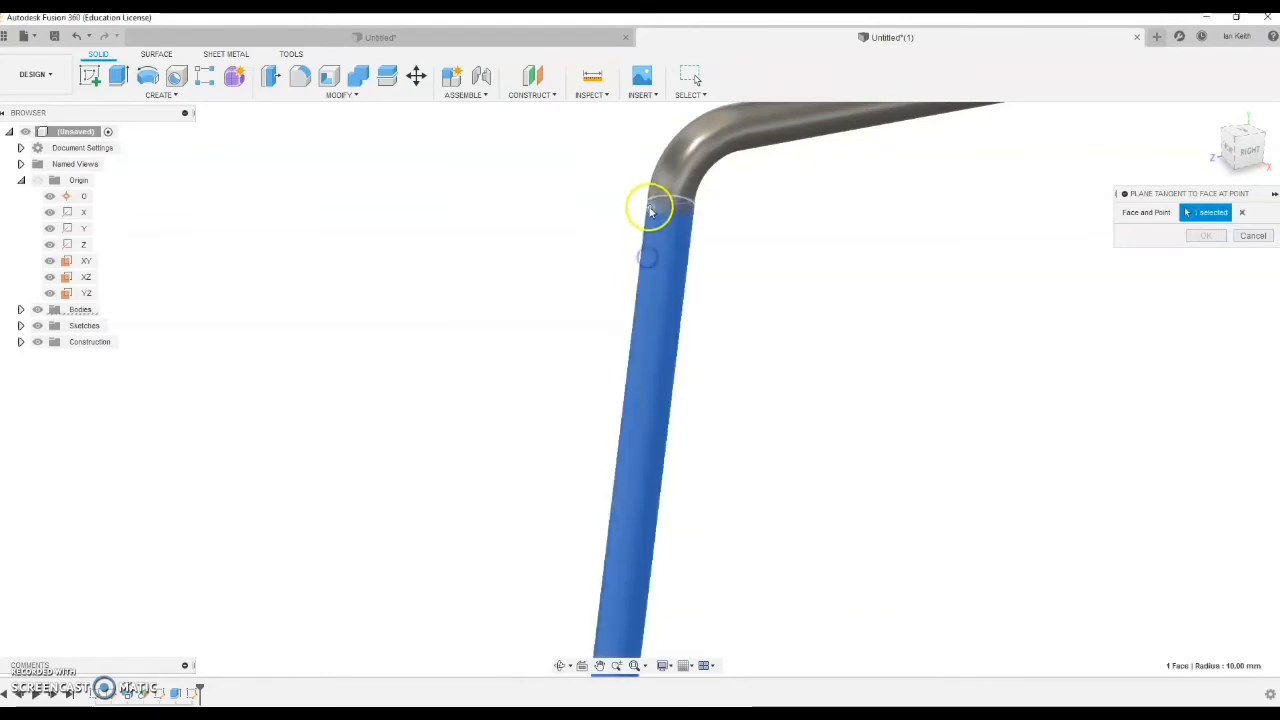
{"action": "left_click", "coordinate": [649, 208]}
{"action": "scroll", "coordinate": [711, 321], "scroll_direction": "down", "scroll_amount": 3}
{"action": "left_click", "coordinate": [1204, 235]}
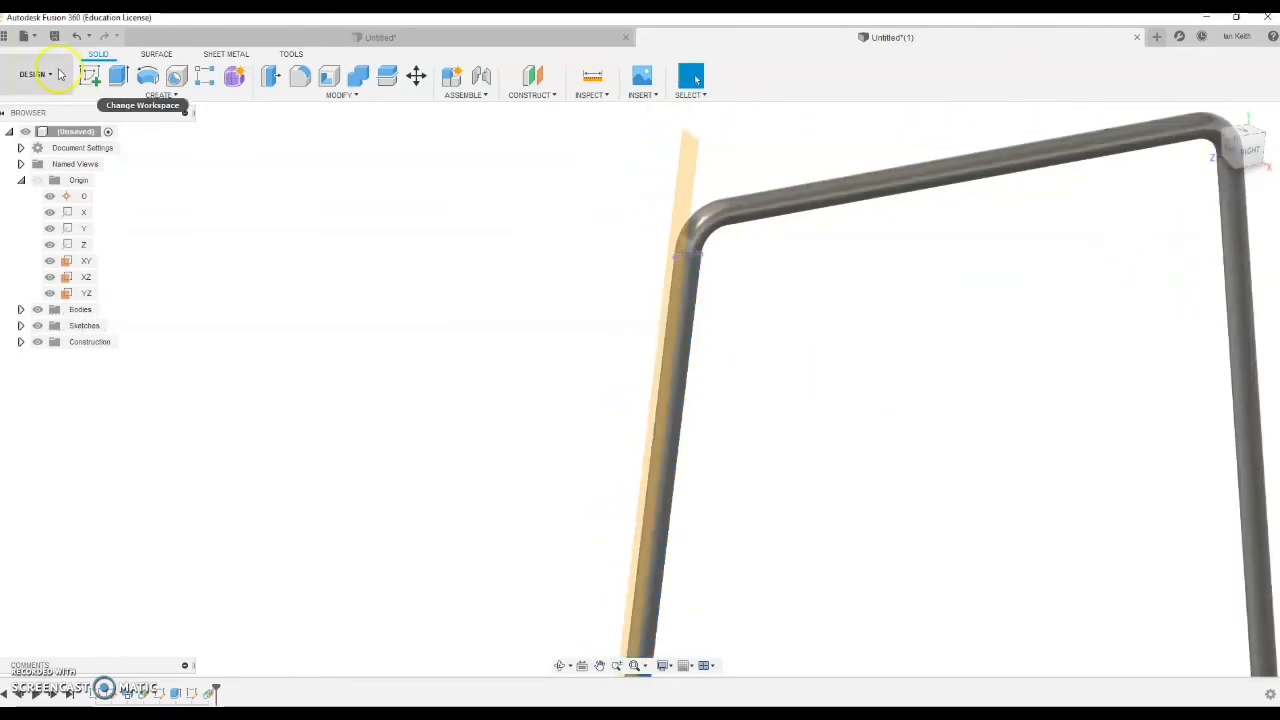
Start a sketch on the tangent plane along the sloping tube and view it face-on near the tube's lower end
{"action": "left_click", "coordinate": [89, 75]}
{"action": "left_click", "coordinate": [688, 266]}
{"action": "left_click", "coordinate": [1230, 254]}
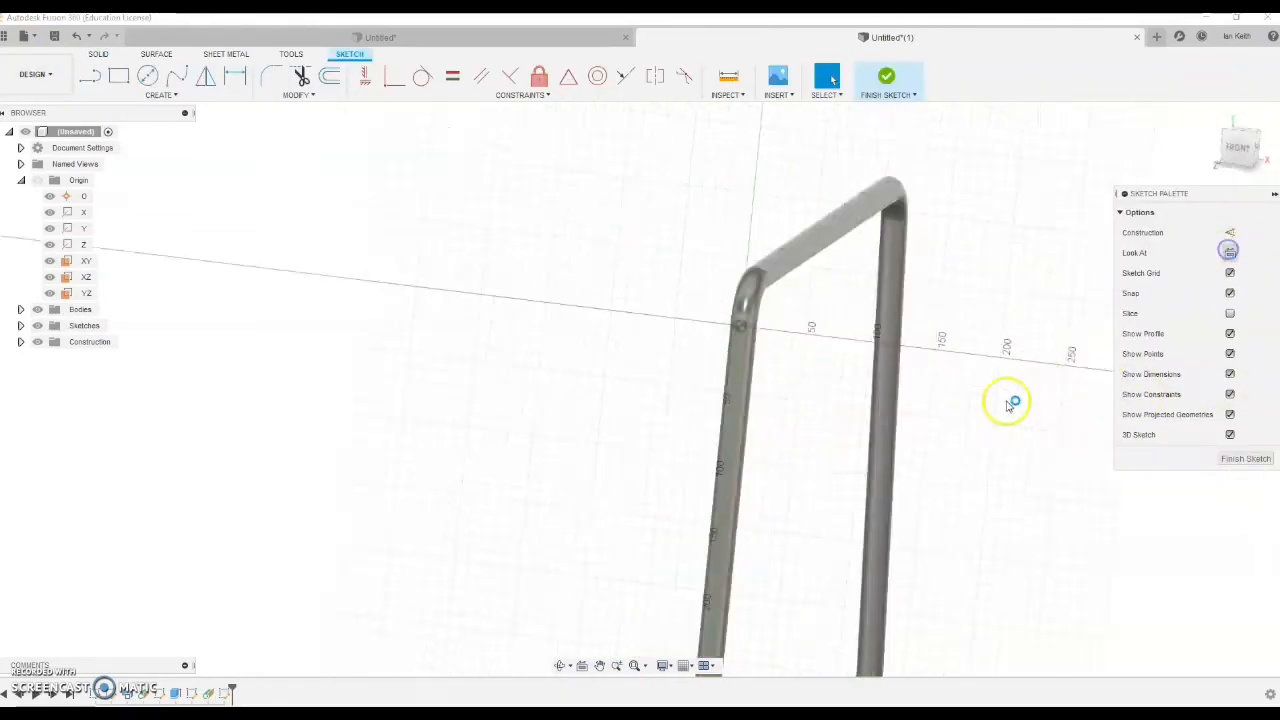
{"action": "middle_click_drag", "start_coordinate": [704, 514], "coordinate": [677, 269]}
{"action": "scroll", "coordinate": [675, 363], "scroll_direction": "up", "scroll_amount": 3}
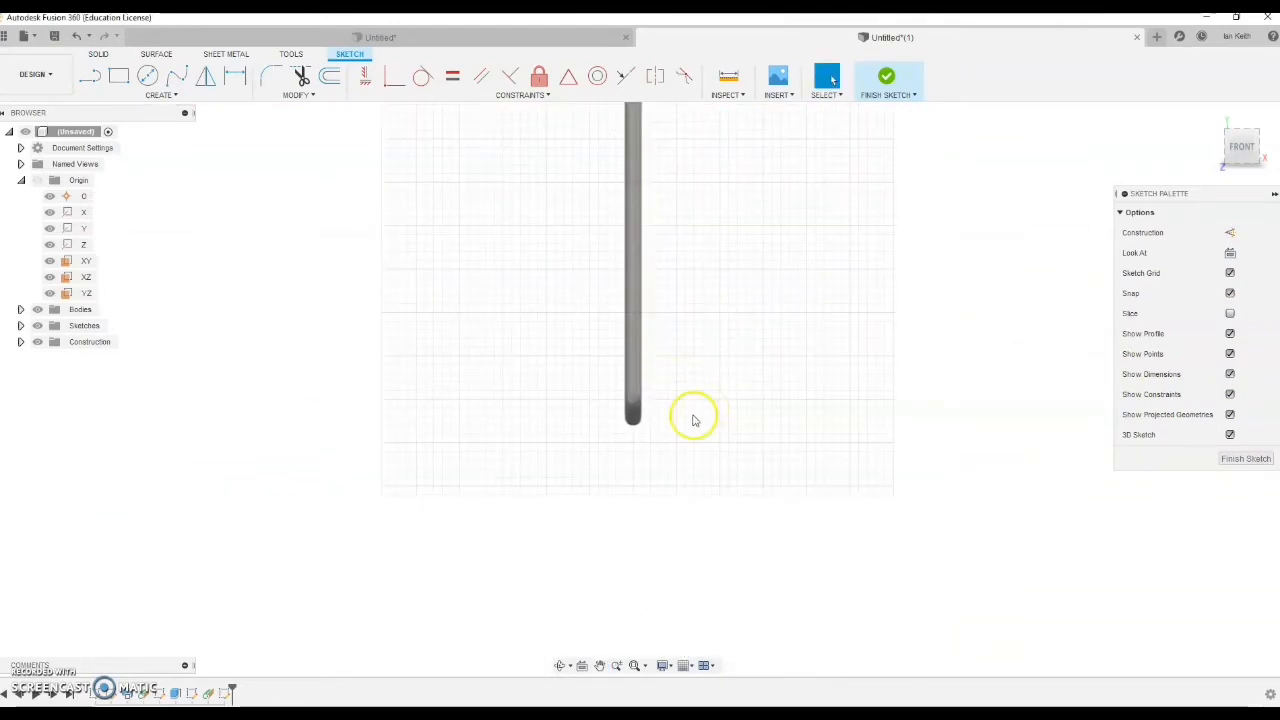
{"action": "middle_click_drag", "start_coordinate": [684, 425], "coordinate": [520, 420], "text": "shift"}
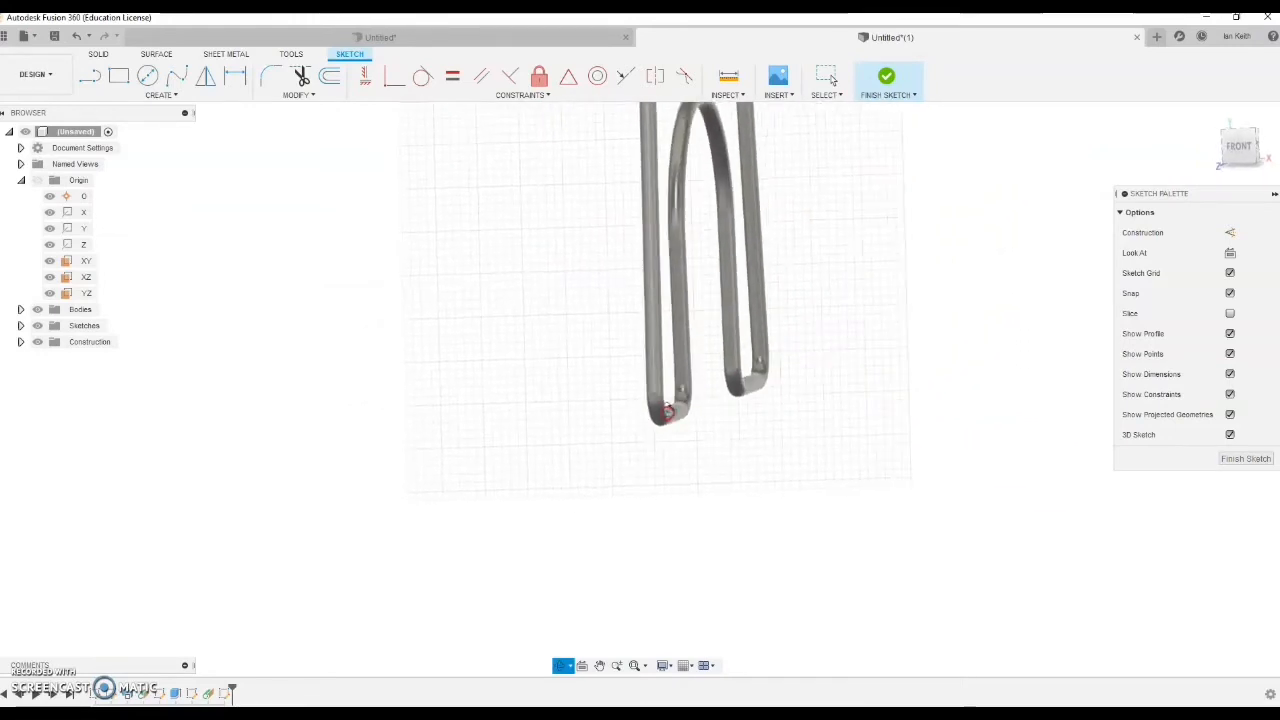
{"action": "left_click", "coordinate": [1232, 150]}
Draw a 300 mm vertical line up along the sloping tube from the point at its lower end
{"action": "key", "text": "l"}
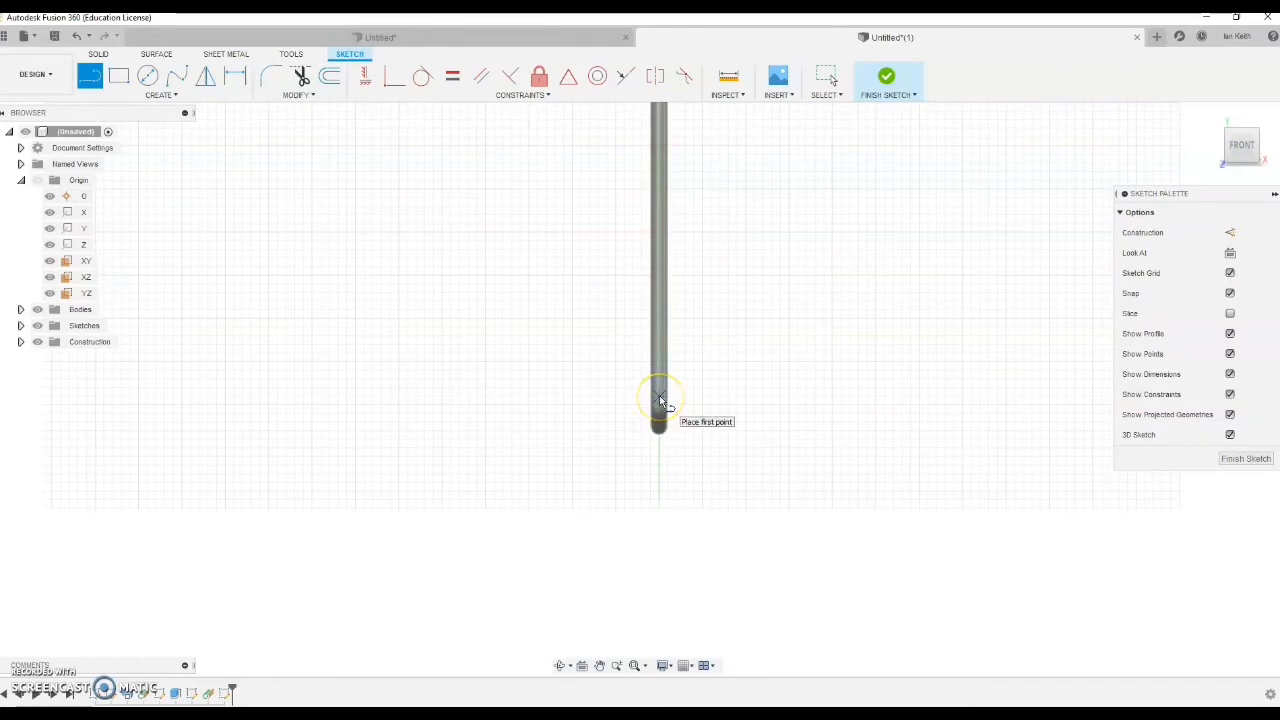
{"action": "left_click", "coordinate": [659, 396]}
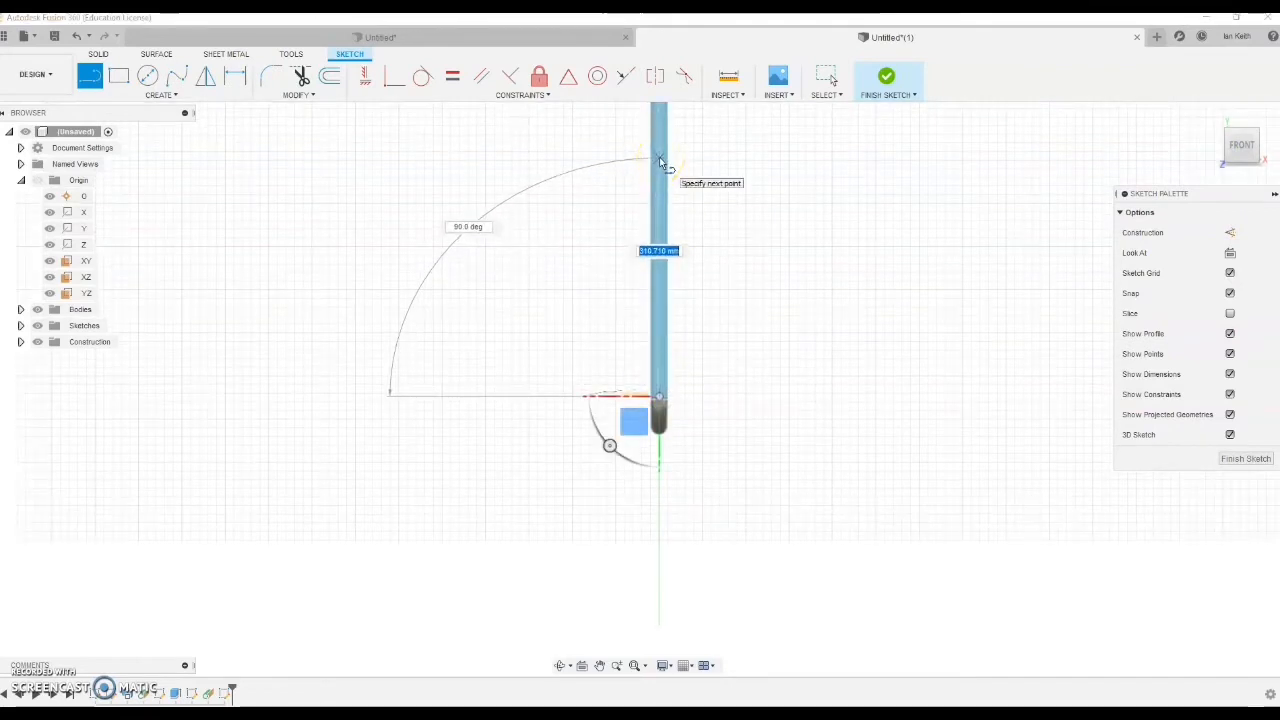
{"action": "type", "text": "300"}
{"action": "key", "text": "Tab"}
{"action": "key", "text": "Return"}
{"action": "key", "text": "Escape"}
{"action": "left_click", "coordinate": [842, 150]}
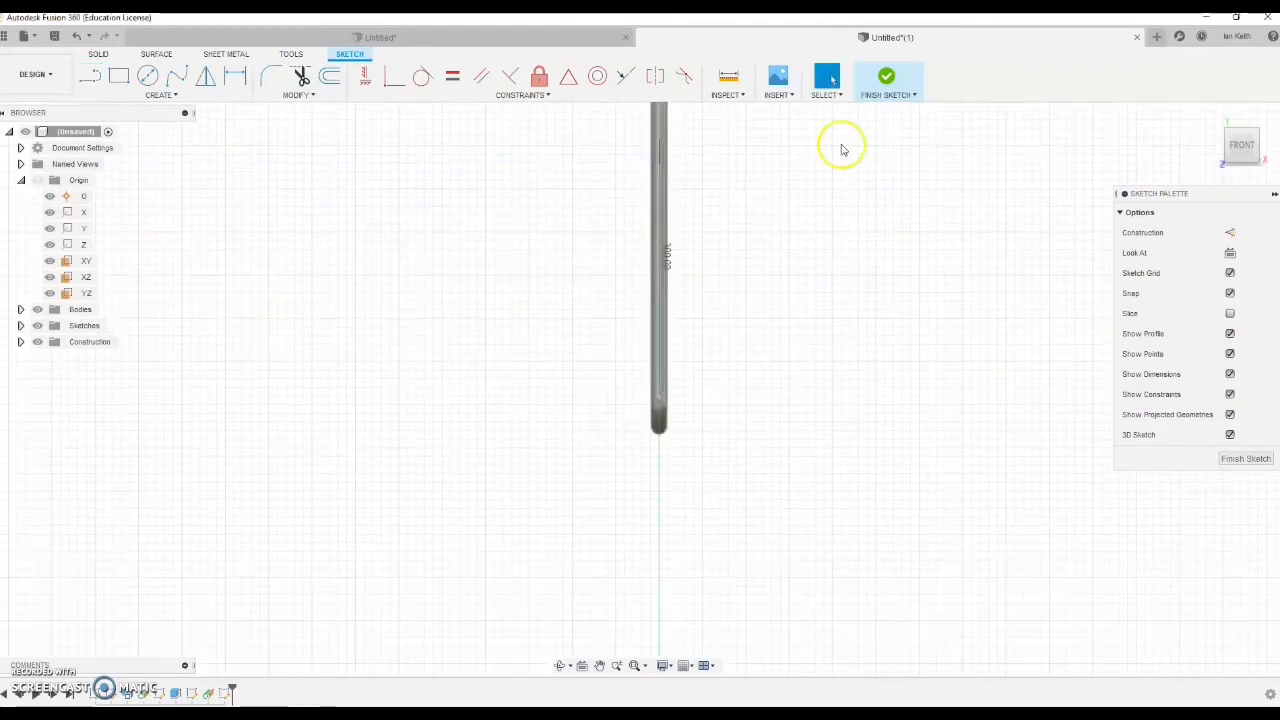
Draw a 5 mm diameter circle centred on the upper end of the 300 mm line
{"action": "key", "text": "c"}
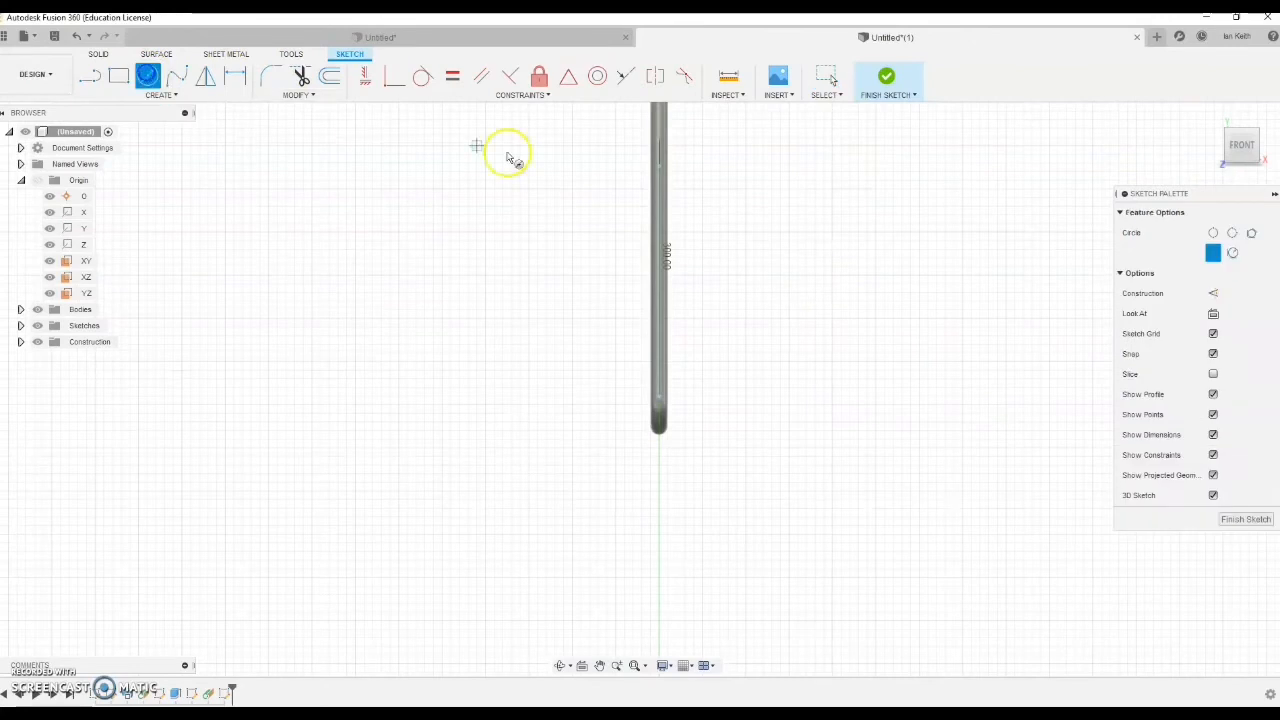
{"action": "left_click", "coordinate": [659, 166]}
{"action": "type", "text": "15"}
{"action": "key", "text": "Return"}
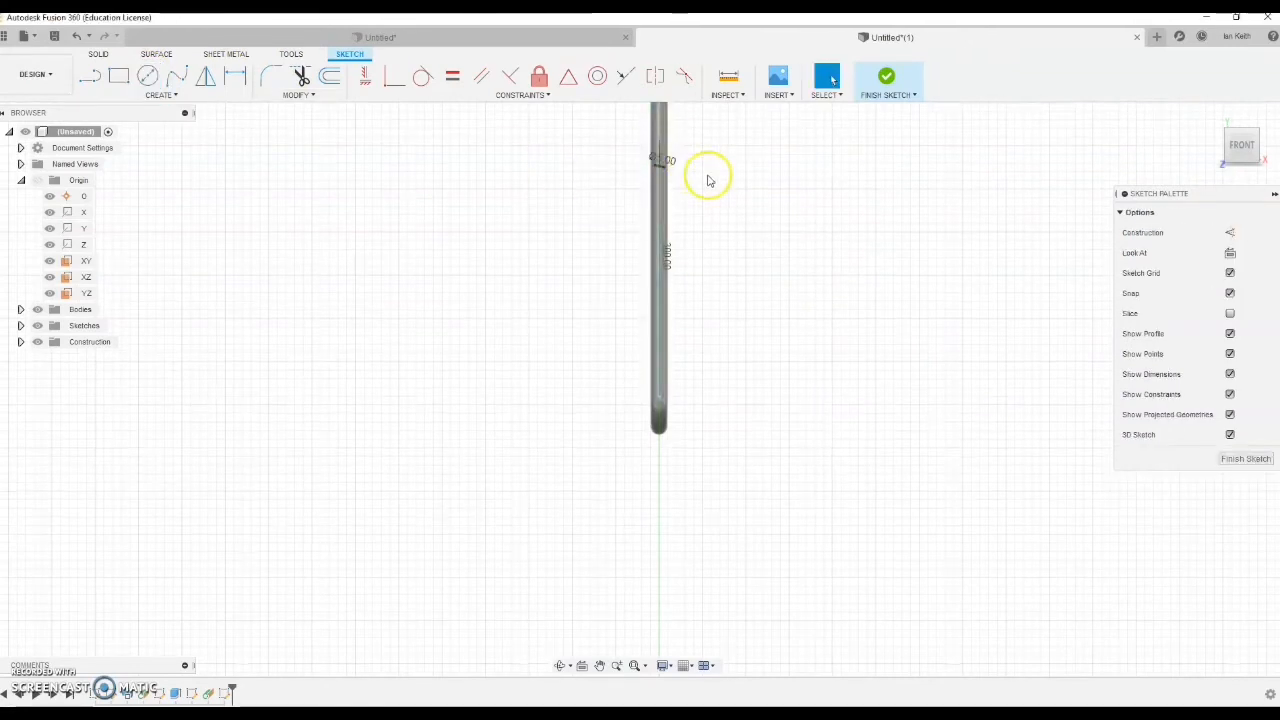
Finish the sketch and extrude the circle by -25 mm as a cut into the sloping tube
{"action": "mouse_move", "coordinate": [708, 177]}
{"action": "middle_mouse_down", "text": "shift"}
{"action": "mouse_move", "coordinate": [660, 183]}
{"action": "mouse_move", "coordinate": [720, 283]}
{"action": "mouse_move", "coordinate": [663, 277]}
{"action": "mouse_move", "coordinate": [692, 284]}
{"action": "middle_mouse_up", "text": "shift"}
{"action": "scroll", "coordinate": [648, 176], "scroll_direction": "up", "scroll_amount": 6}
{"action": "scroll", "coordinate": [646, 171], "scroll_direction": "down", "scroll_amount": 3}
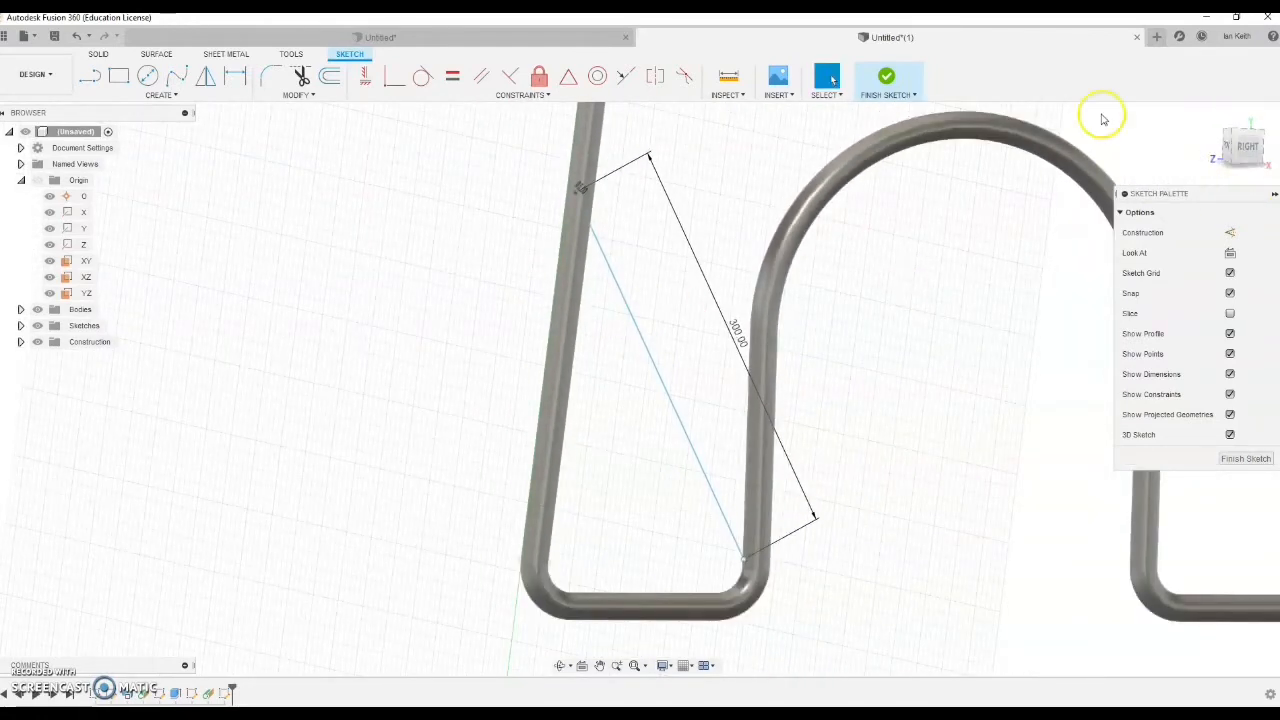
{"action": "left_click", "coordinate": [886, 76]}
{"action": "key", "text": "e"}
{"action": "left_click", "coordinate": [568, 190]}
{"action": "scroll", "coordinate": [580, 192], "scroll_direction": "up", "scroll_amount": 3}
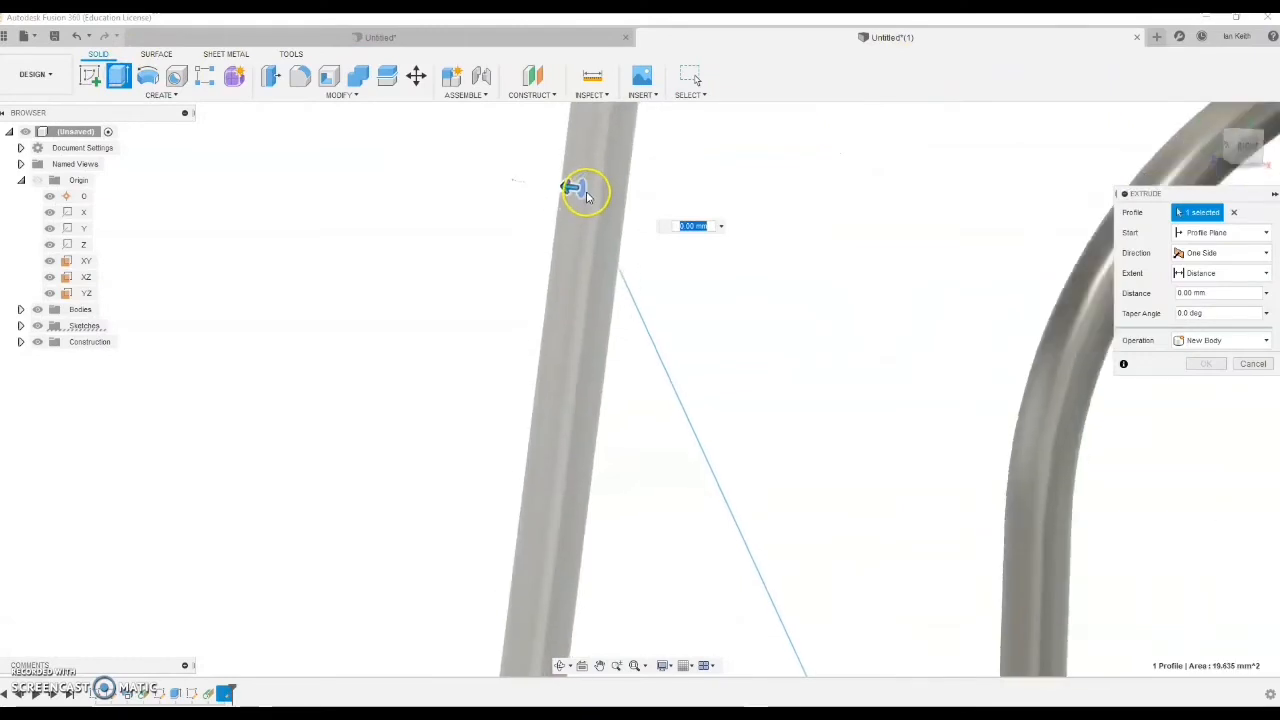
{"action": "scroll", "coordinate": [586, 196], "scroll_direction": "down", "scroll_amount": 3}
{"action": "type", "text": "-25"}
{"action": "key", "text": "Return"}
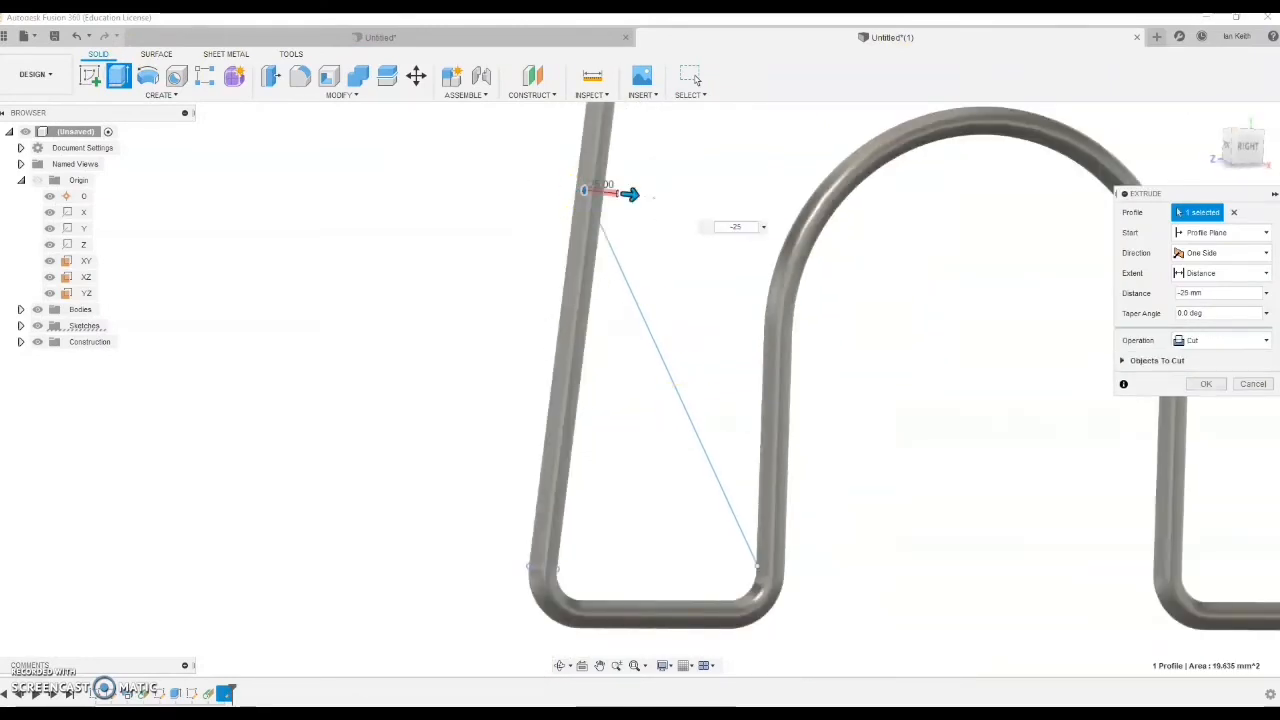
{"action": "left_click", "coordinate": [1206, 386]}
Edit the hole's cut extrusion to run in two sides, with the Side 1 distance at 25 mm
{"action": "scroll", "coordinate": [590, 200], "scroll_direction": "up", "scroll_amount": 3}
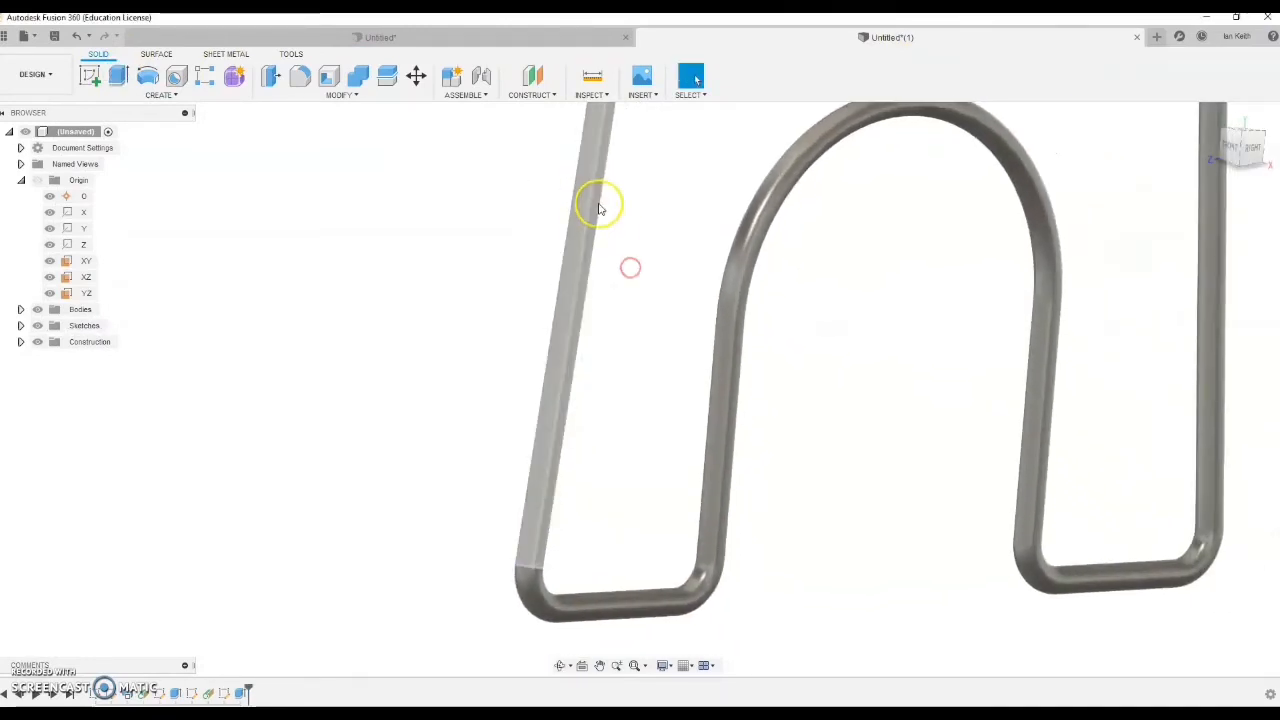
{"action": "left_click", "coordinate": [584, 197]}
{"action": "scroll", "coordinate": [590, 205], "scroll_direction": "down", "scroll_amount": 3}
{"action": "middle_click_drag", "start_coordinate": [594, 229], "coordinate": [653, 341], "text": "shift"}
{"action": "scroll", "coordinate": [552, 256], "scroll_direction": "up", "scroll_amount": 3}
{"action": "scroll", "coordinate": [652, 380], "scroll_direction": "down", "scroll_amount": 3}
{"action": "middle_click_drag", "start_coordinate": [651, 451], "coordinate": [631, 457], "text": "shift"}
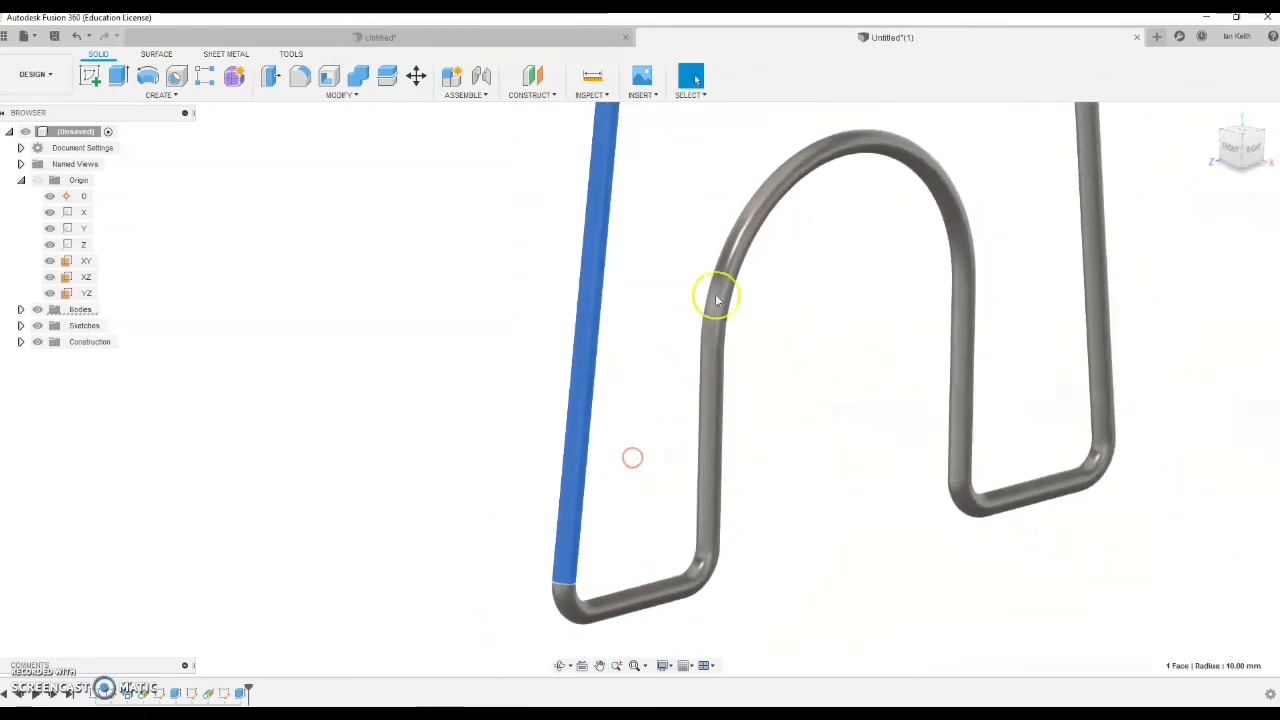
{"action": "double_click", "coordinate": [242, 693]}
{"action": "left_click", "coordinate": [1228, 252]}
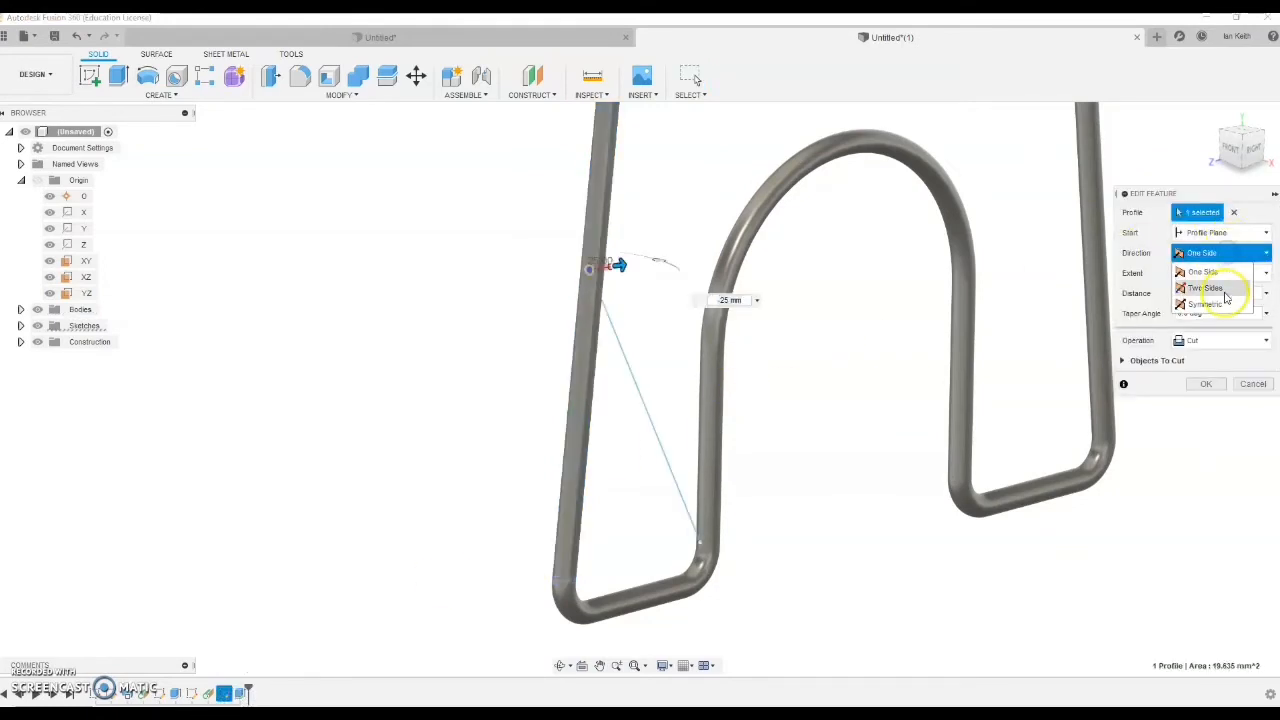
{"action": "left_click", "coordinate": [1220, 293]}
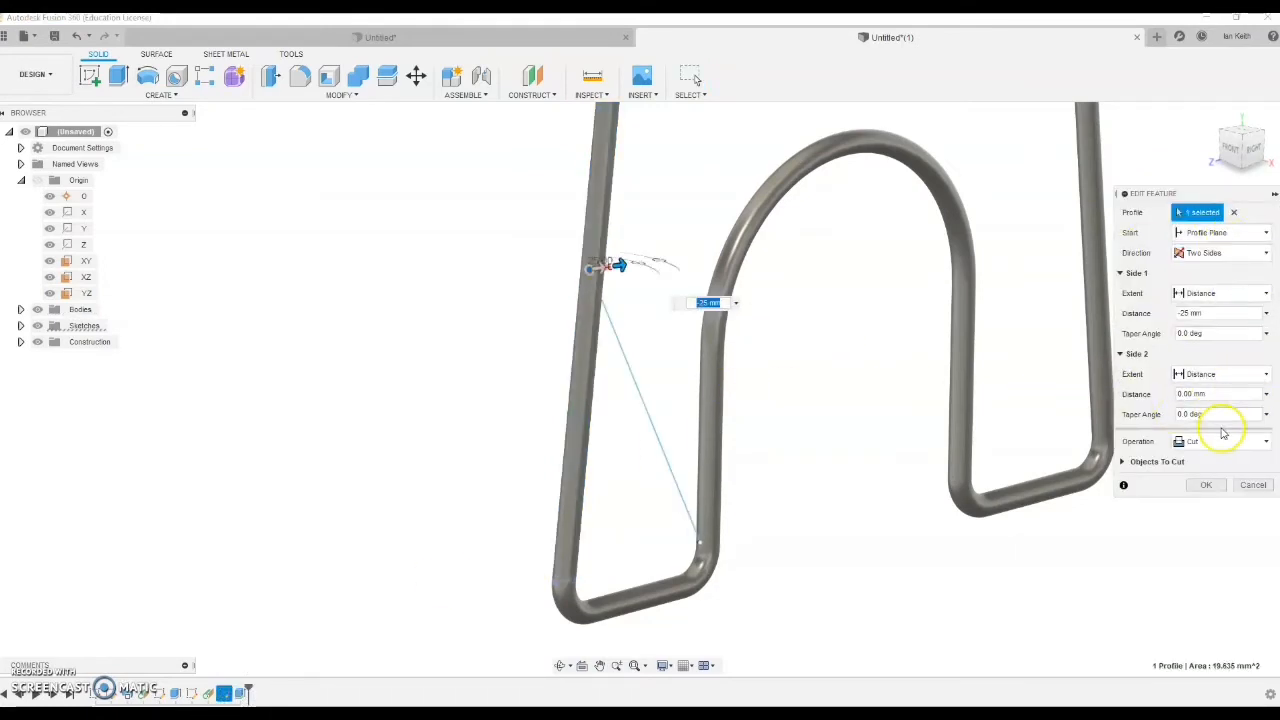
{"action": "left_click", "coordinate": [1212, 313]}
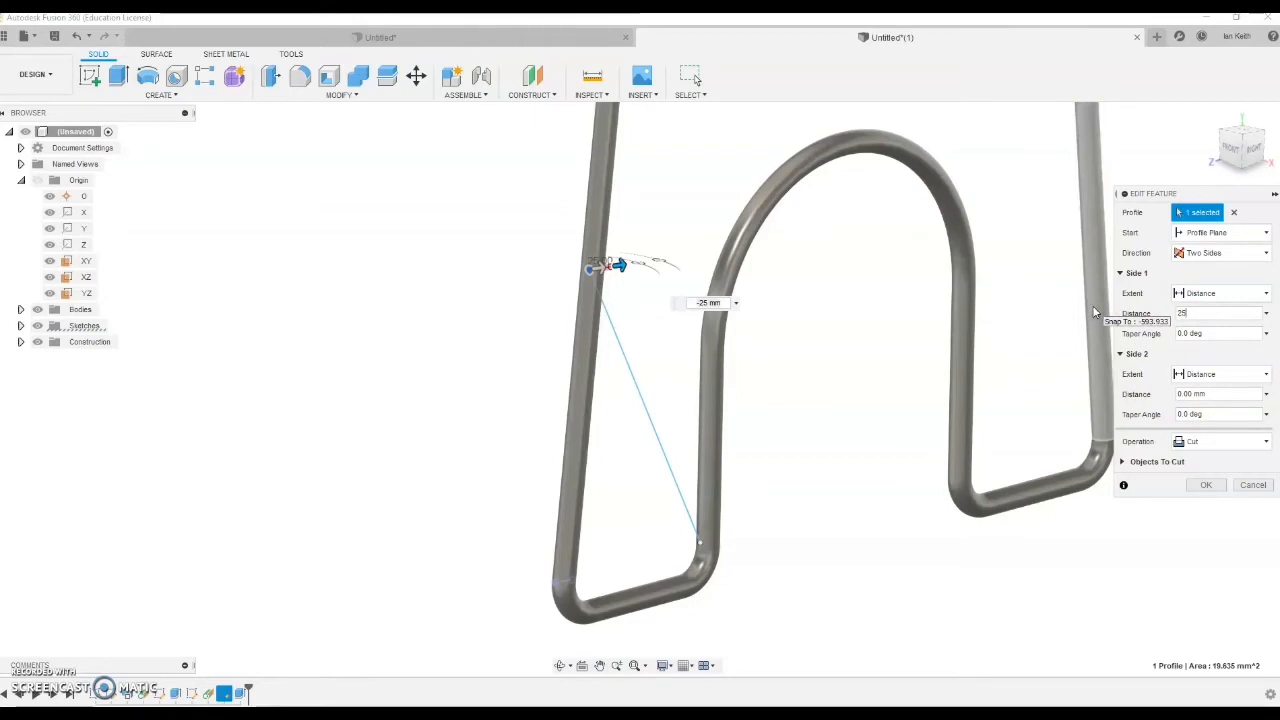
Change the cut extrusion's direction to Symmetric, apply the edit and show the whole frame
{"action": "middle_click_drag", "start_coordinate": [651, 360], "coordinate": [688, 384], "text": "shift"}
{"action": "left_click", "coordinate": [1229, 253]}
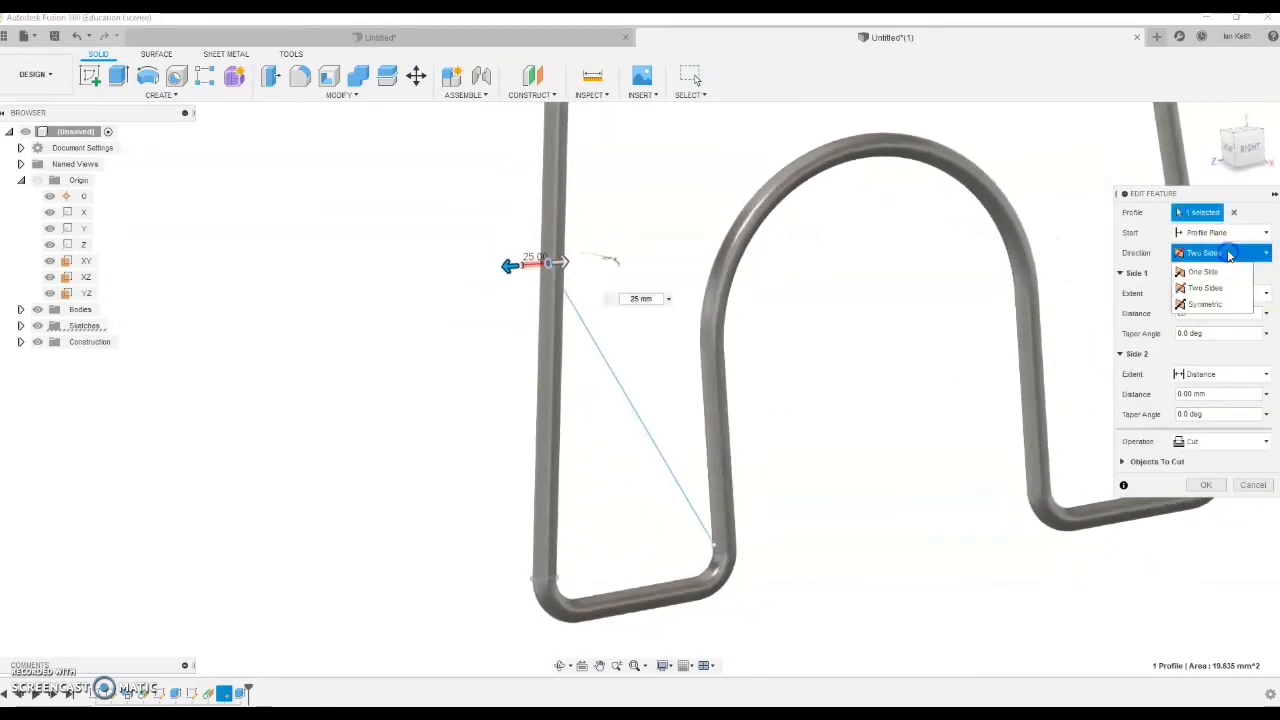
{"action": "left_click", "coordinate": [1215, 305]}
{"action": "left_click", "coordinate": [1206, 405]}
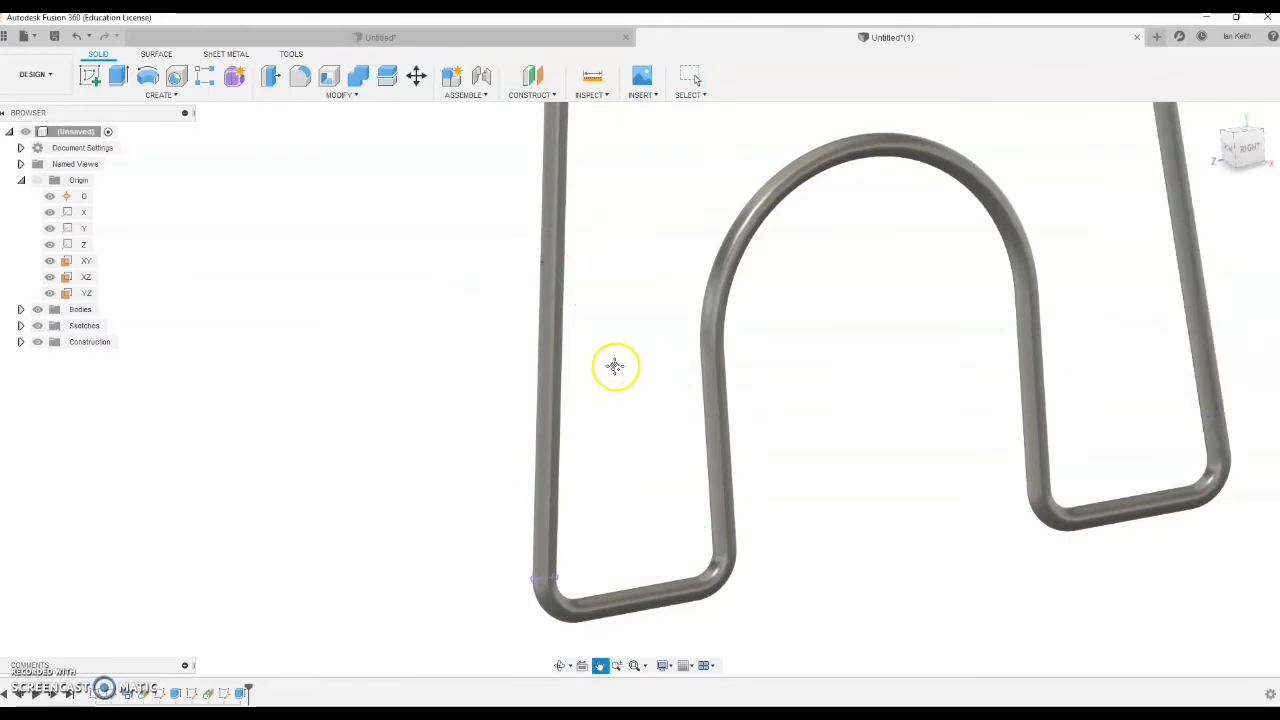
{"action": "middle_click_drag", "start_coordinate": [615, 366], "coordinate": [680, 577], "text": "shift"}
{"action": "left_click", "coordinate": [634, 665]}
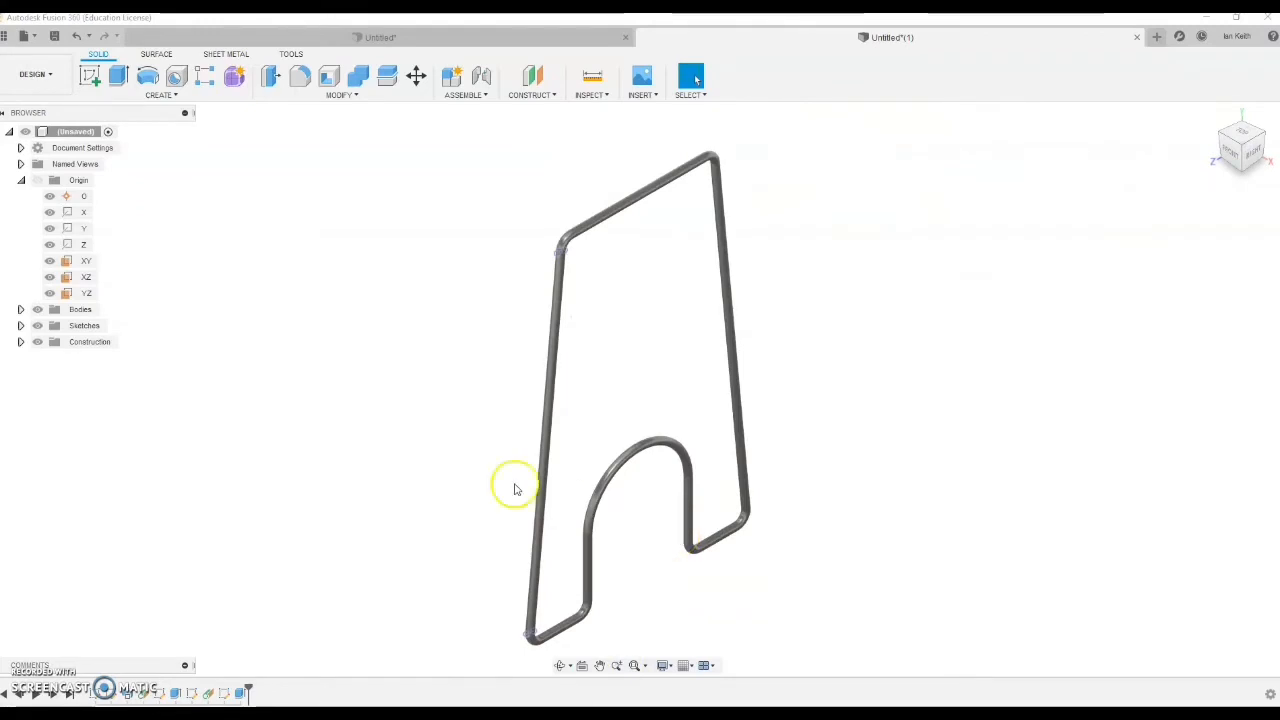
In a new design, sketch a long horizontal rectangle 50 mm high from the origin on the XY plane
{"action": "left_click", "coordinate": [35, 74]}
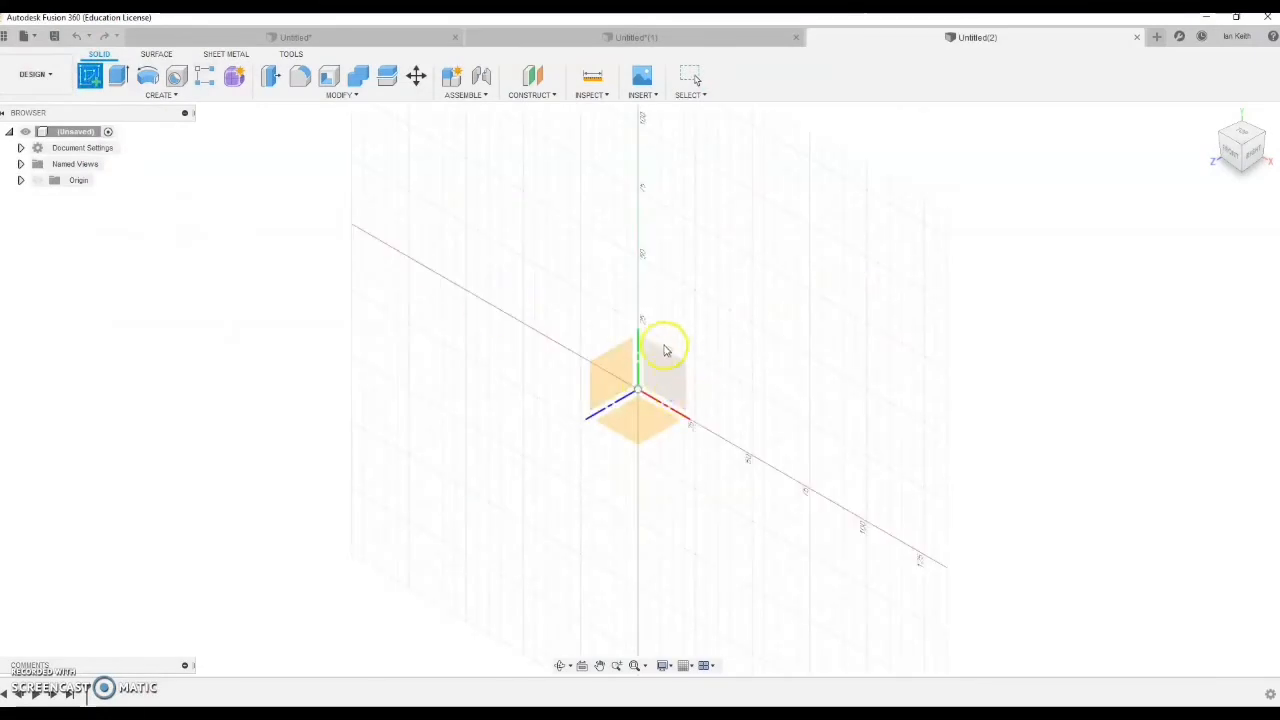
{"action": "left_click", "coordinate": [664, 350]}
{"action": "left_click", "coordinate": [119, 76]}
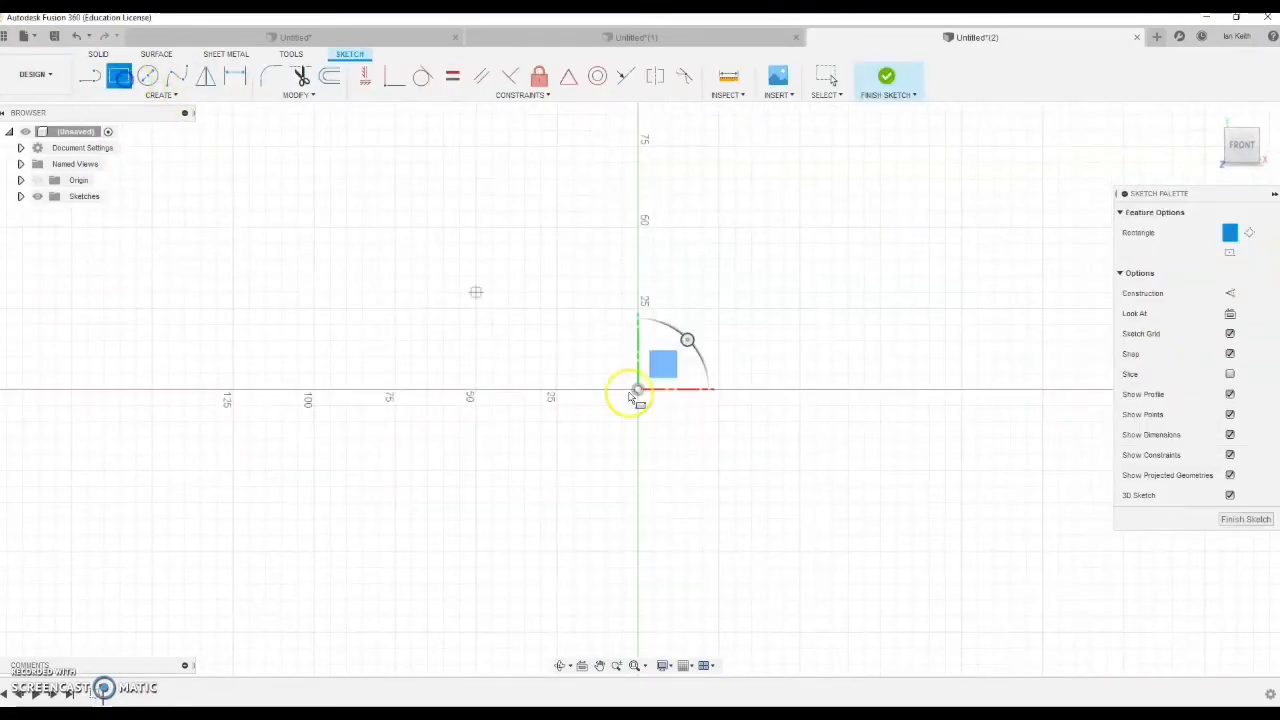
{"action": "left_click_drag", "start_coordinate": [658, 388], "coordinate": [1036, 246]}
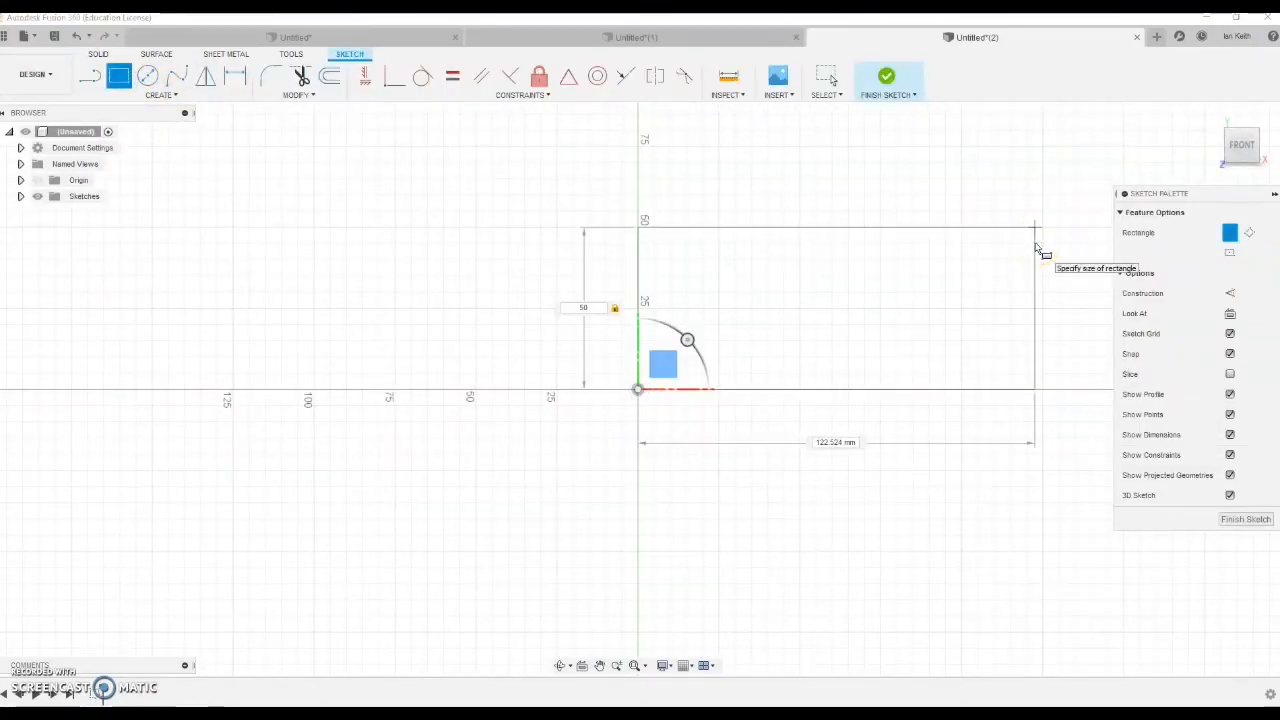
{"action": "key", "text": "Tab"}
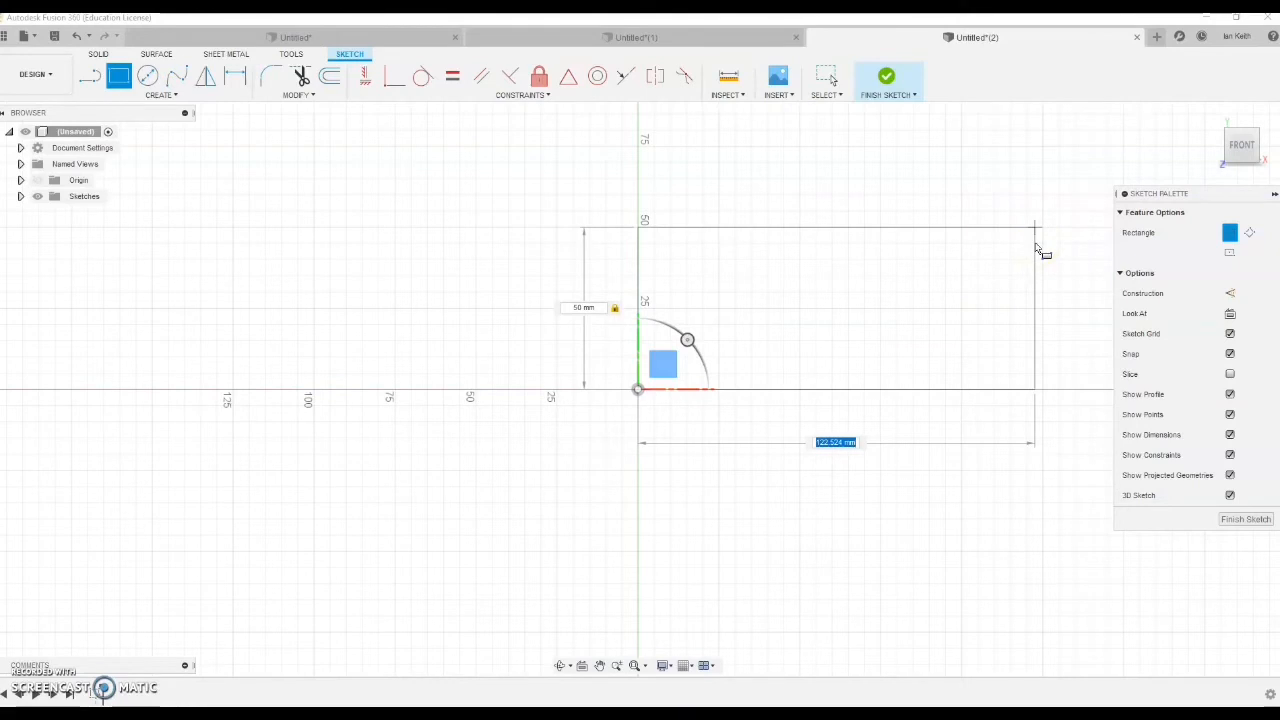
{"action": "key", "text": "Return"}
{"action": "left_click", "coordinate": [887, 80]}
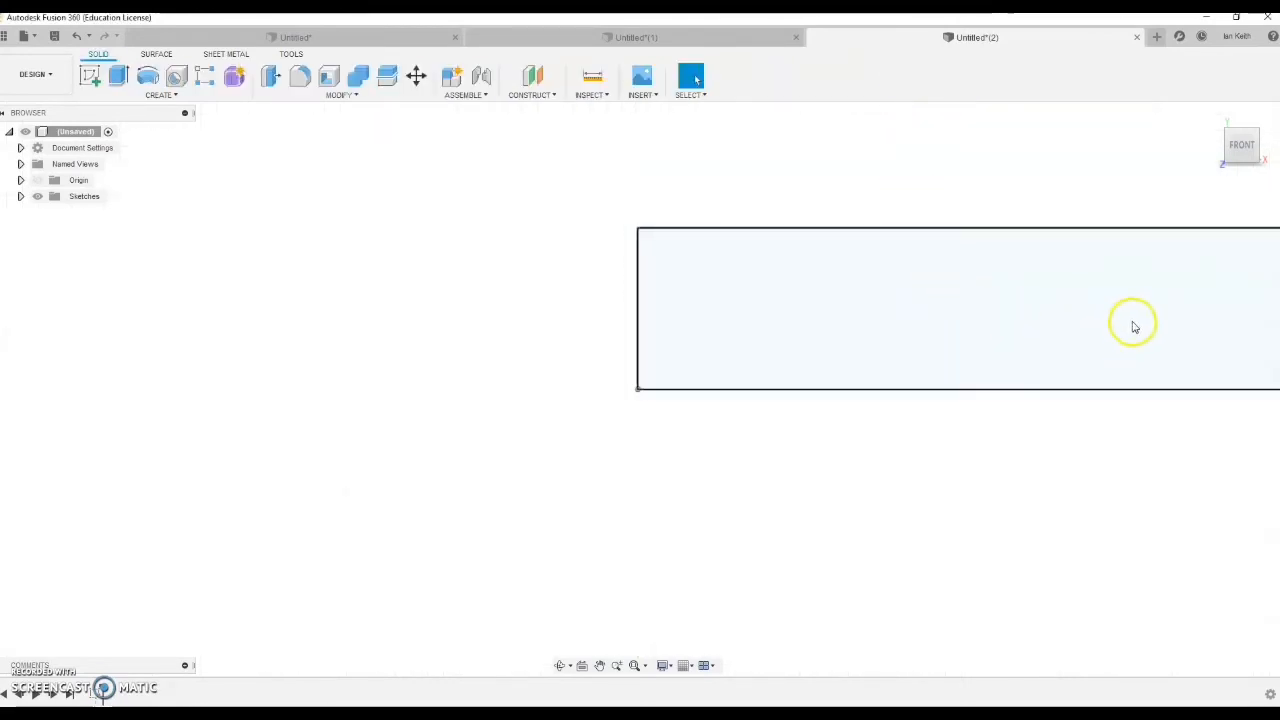
Extrude the rectangle 10 mm into a solid slat
{"action": "left_click", "coordinate": [1220, 124]}
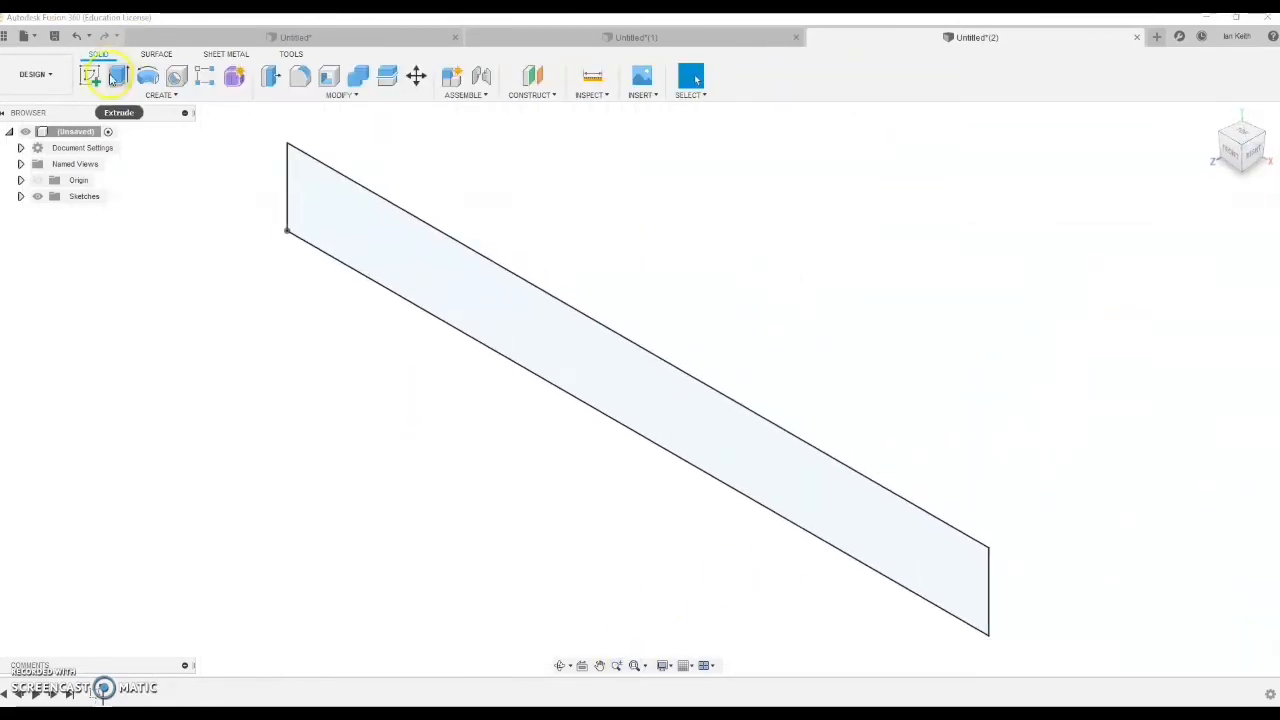
{"action": "left_click", "coordinate": [118, 76]}
{"action": "type", "text": "10"}
{"action": "key", "text": "Return"}
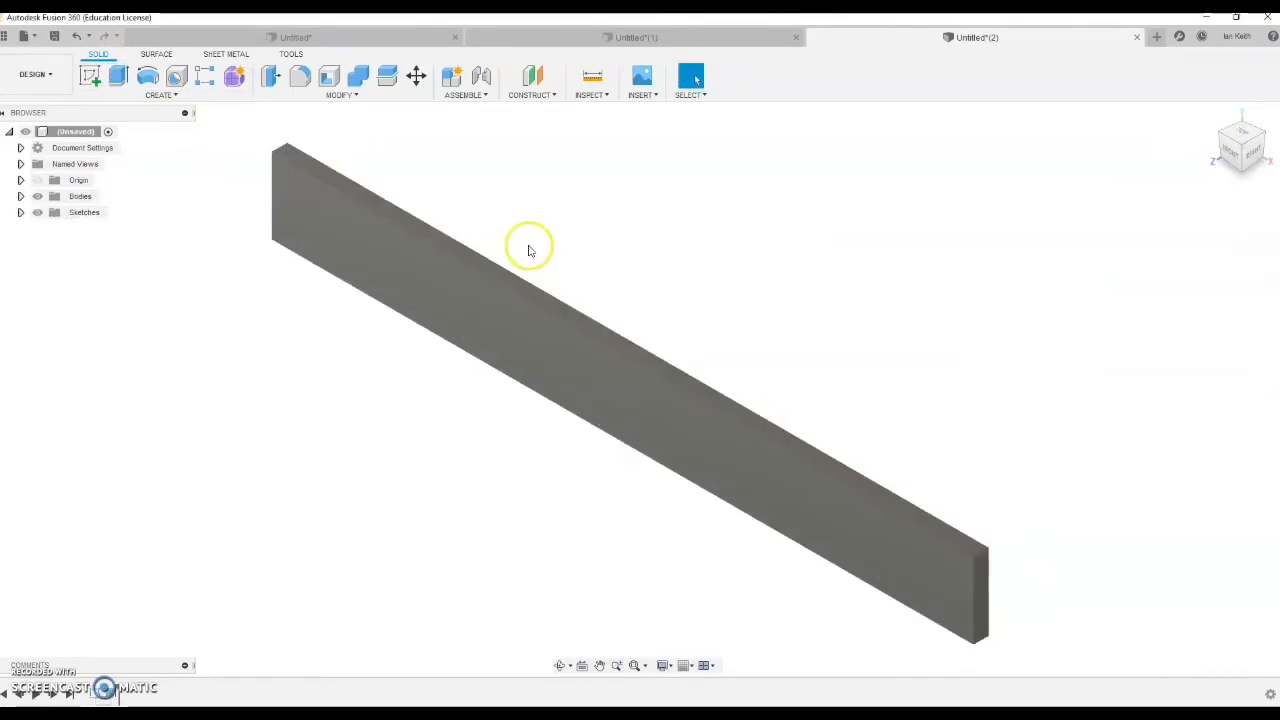
Start a sketch on the slat's large front face and project its lower edge and both end edges
{"action": "left_click", "coordinate": [89, 76]}
{"action": "left_click", "coordinate": [374, 249]}
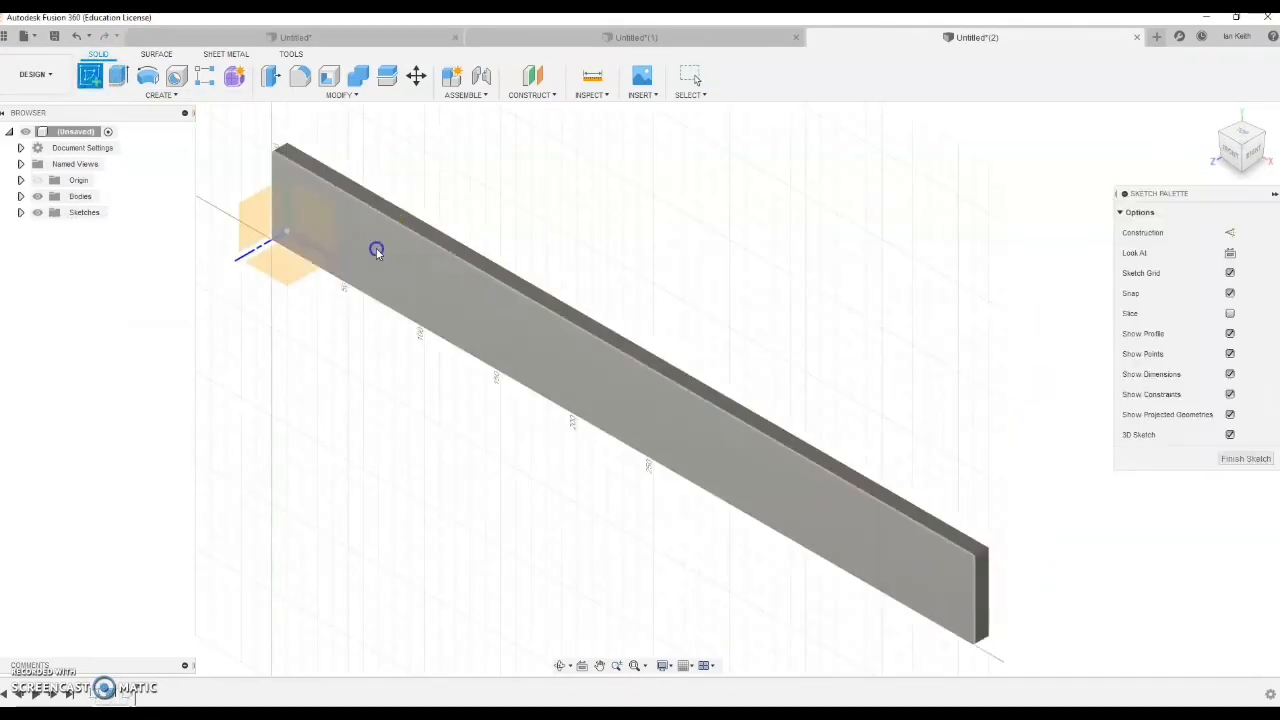
{"action": "left_click", "coordinate": [172, 96]}
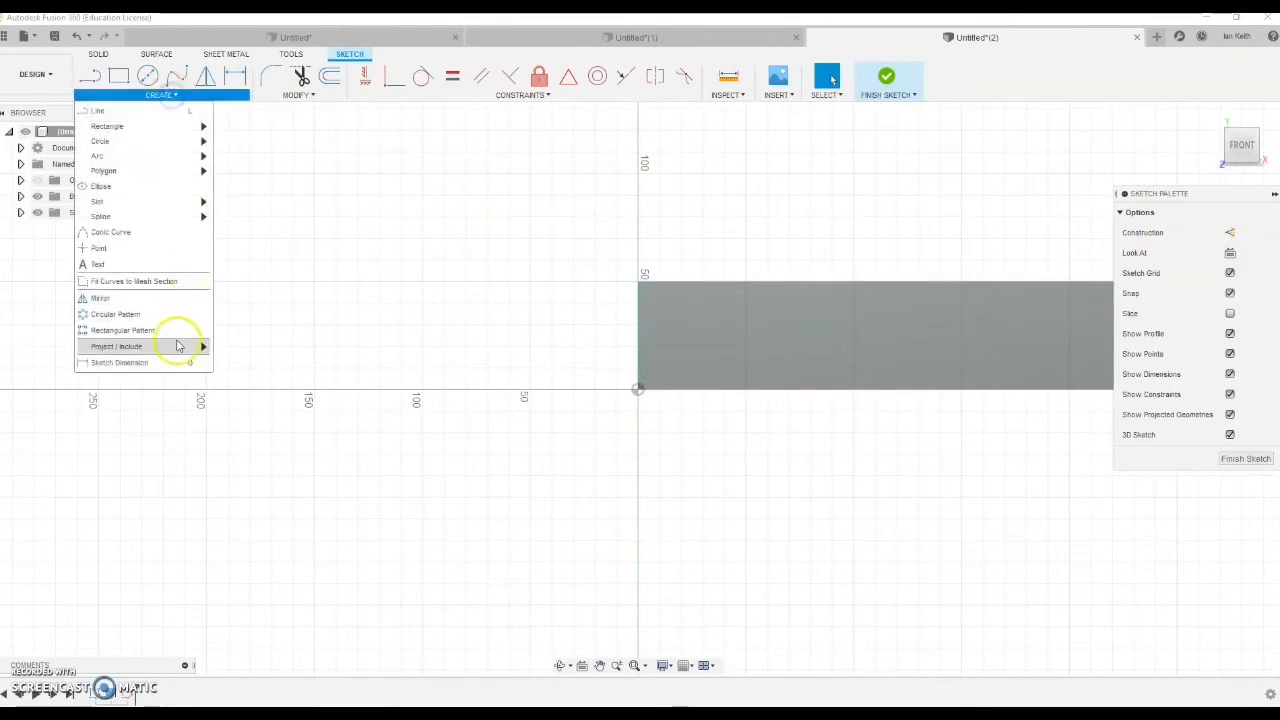
{"action": "mouse_move", "coordinate": [177, 346]}
{"action": "left_click", "coordinate": [243, 346]}
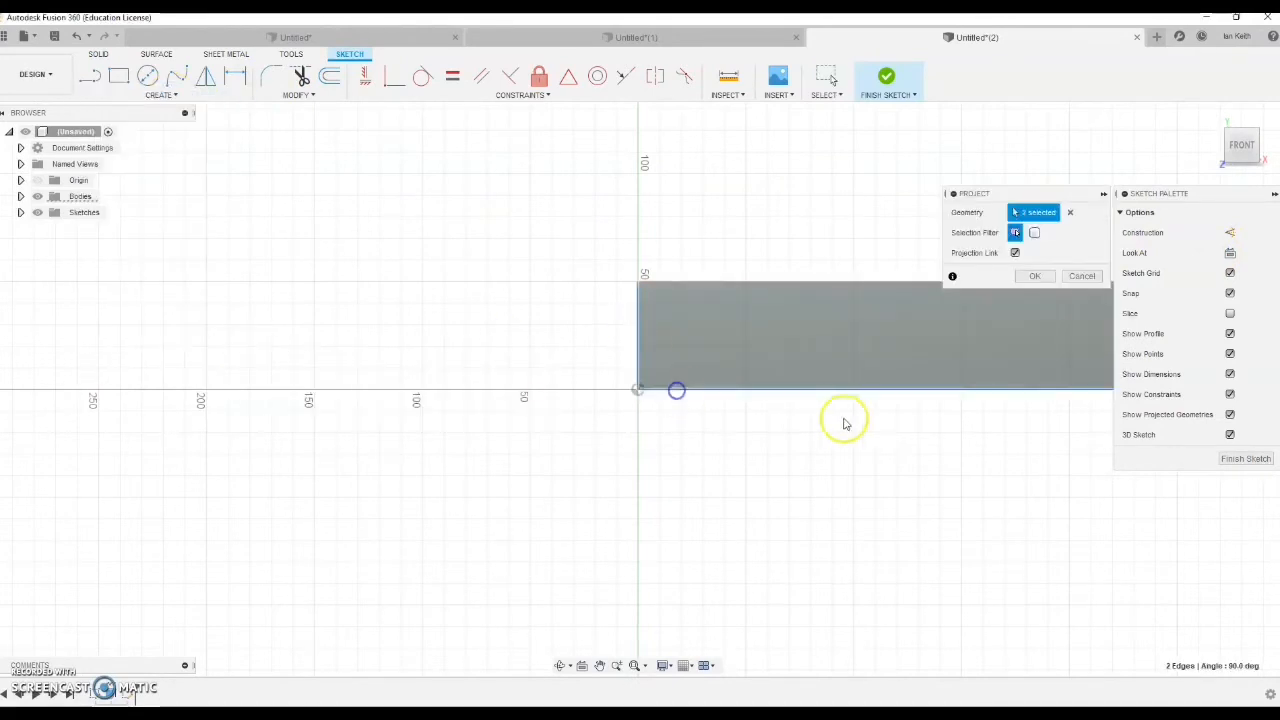
{"action": "scroll", "coordinate": [760, 415], "scroll_direction": "down", "scroll_amount": 2}
{"action": "mouse_move", "coordinate": [843, 420]}
{"action": "middle_mouse_down"}
{"action": "mouse_move", "coordinate": [694, 409]}
{"action": "mouse_move", "coordinate": [442, 428]}
{"action": "middle_mouse_up"}
{"action": "left_click", "coordinate": [906, 365]}
{"action": "left_click", "coordinate": [1033, 275]}
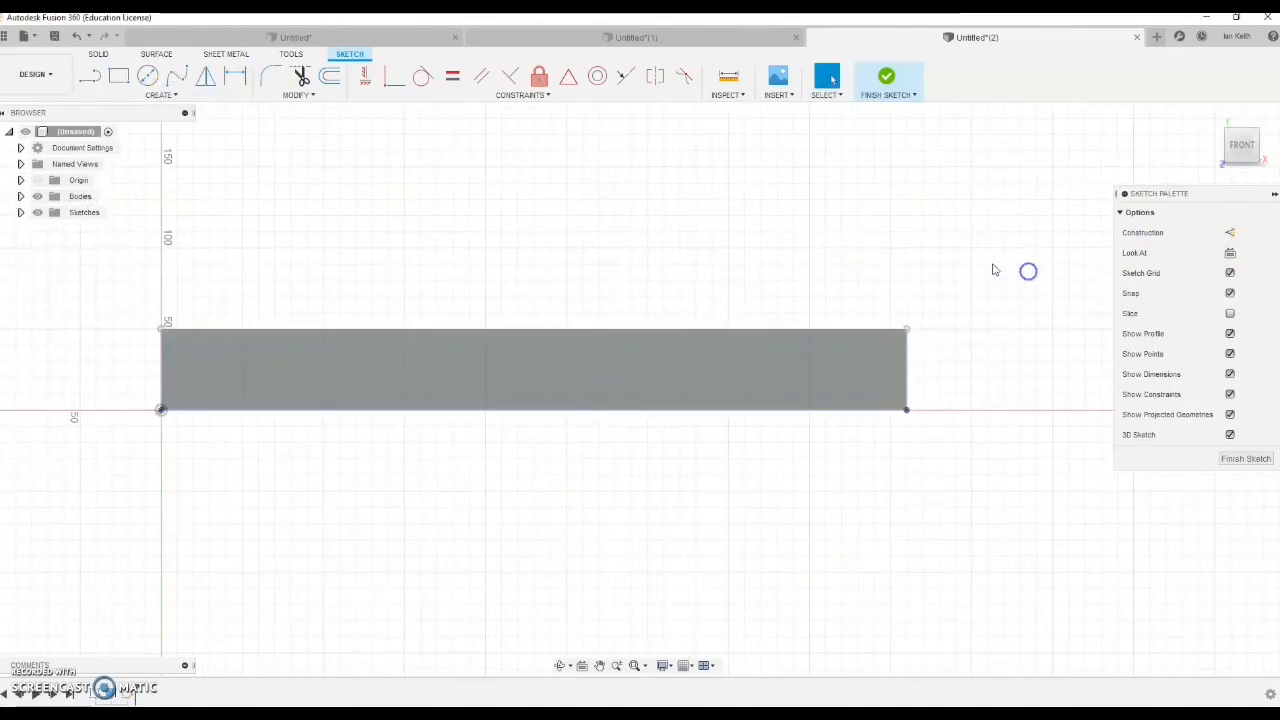
From the slat's lower corner at the origin, draw a 30 mm line along the lower edge and a 25 mm line straight up
{"action": "left_click", "coordinate": [89, 77]}
{"action": "left_click", "coordinate": [161, 410]}
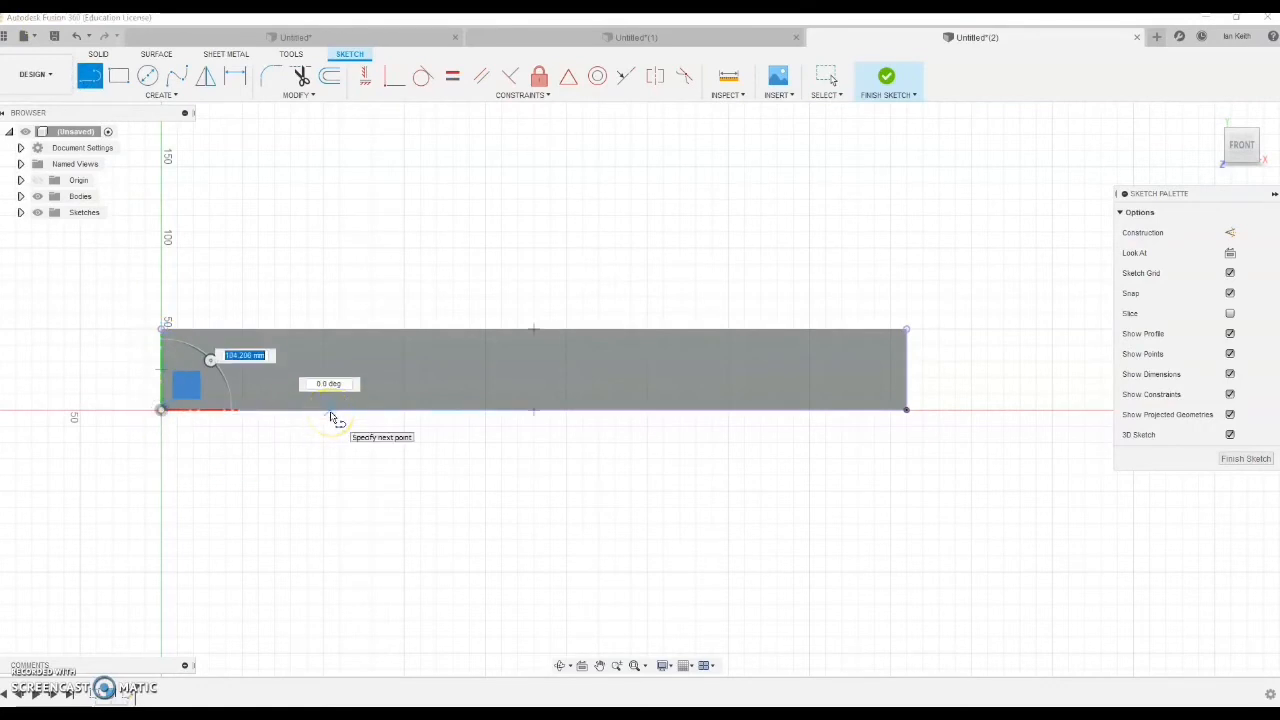
{"action": "type", "text": "30"}
{"action": "key", "text": "Return"}
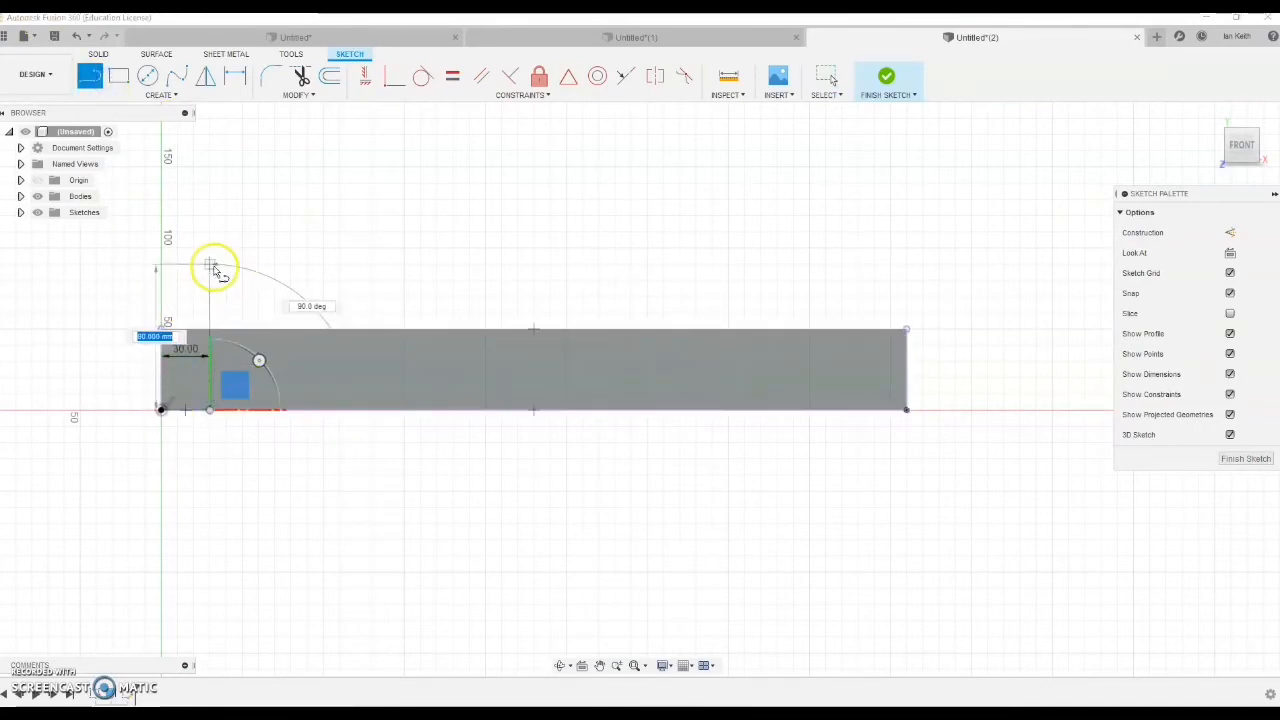
{"action": "type", "text": "25"}
{"action": "key", "text": "Return"}
{"action": "key", "text": "Escape"}
From the slat's opposite lower corner, draw a 30 mm line inward along the lower edge and a 25 mm line up from its end
{"action": "left_click", "coordinate": [907, 410]}
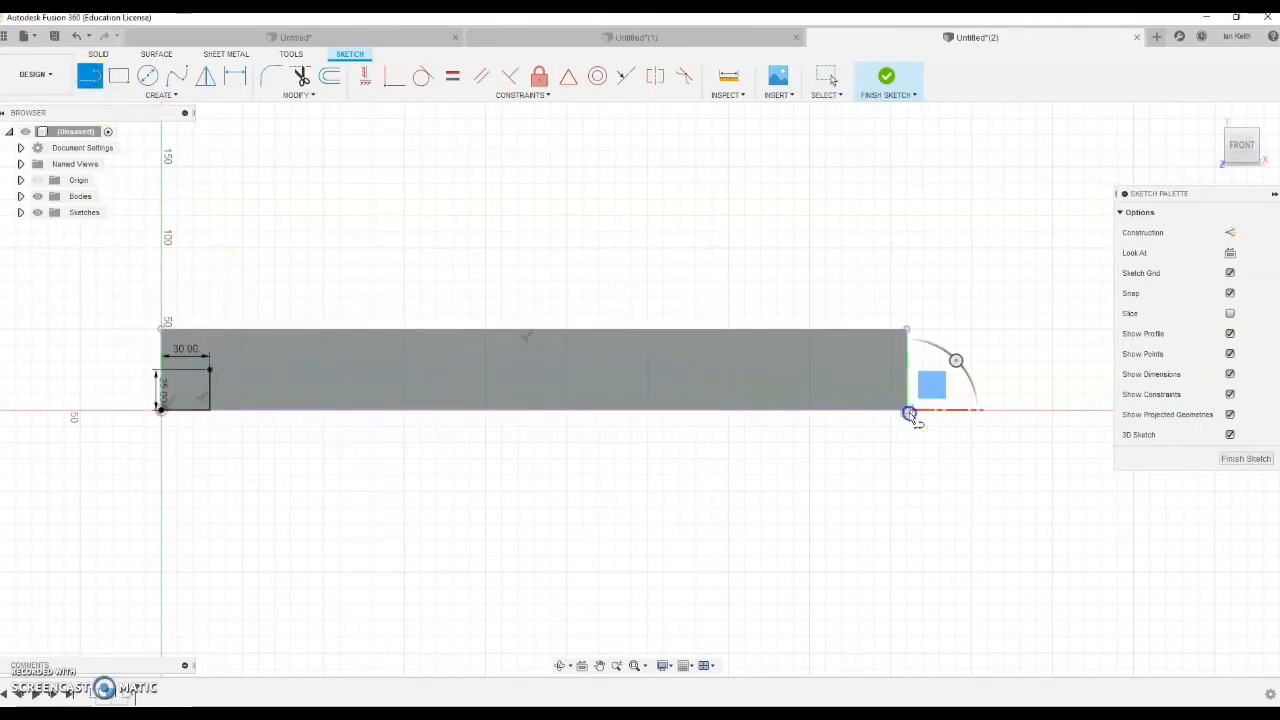
{"action": "type", "text": "30"}
{"action": "key", "text": "Return"}
{"action": "key", "text": "Escape"}
{"action": "left_click", "coordinate": [90, 75]}
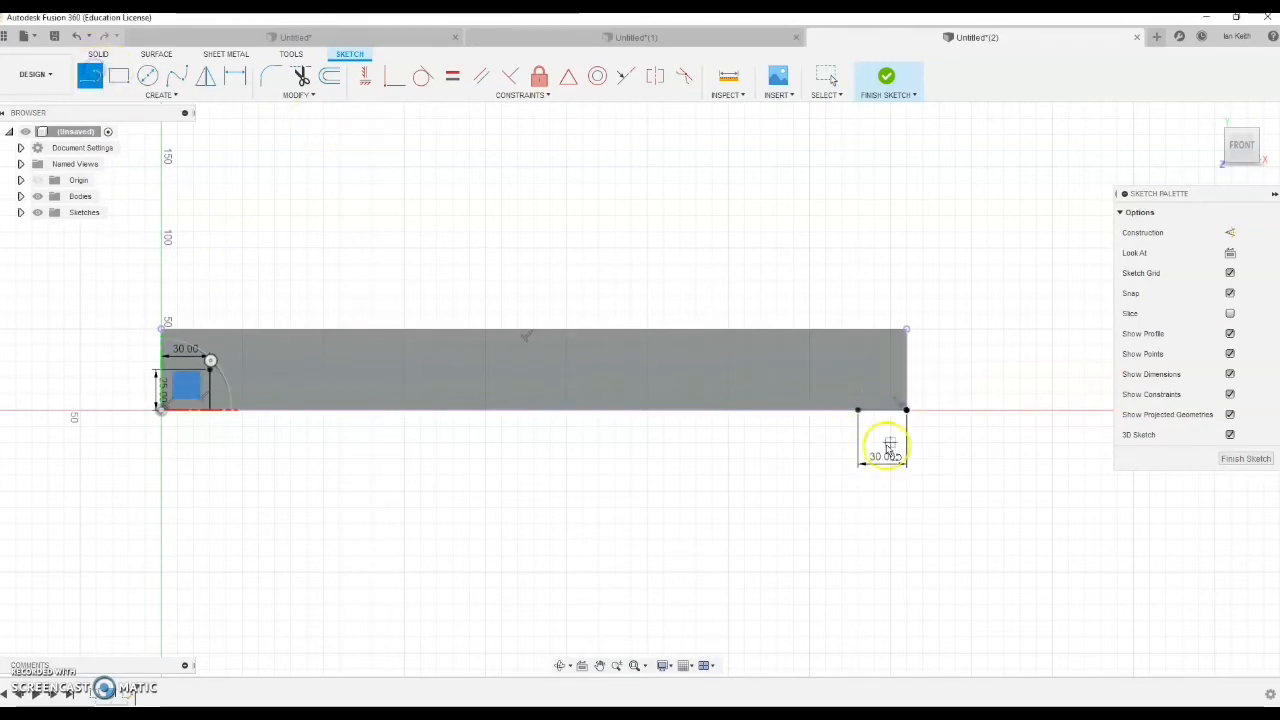
{"action": "left_click", "coordinate": [857, 410]}
{"action": "type", "text": "25"}
{"action": "key", "text": "Return"}
{"action": "key", "text": "Escape"}
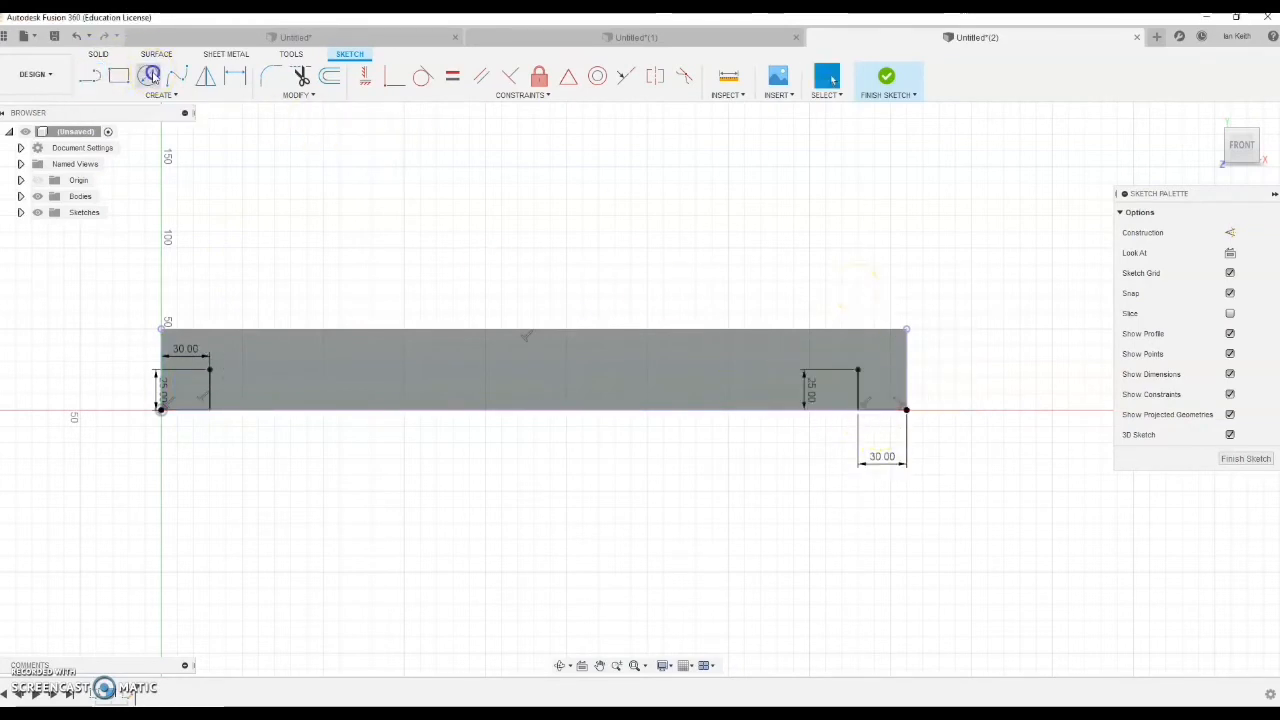
Draw a 5 mm diameter circle centred on the upper end of each 25 mm line and finish the sketch
{"action": "left_click", "coordinate": [151, 77]}
{"action": "left_click", "coordinate": [209, 370]}
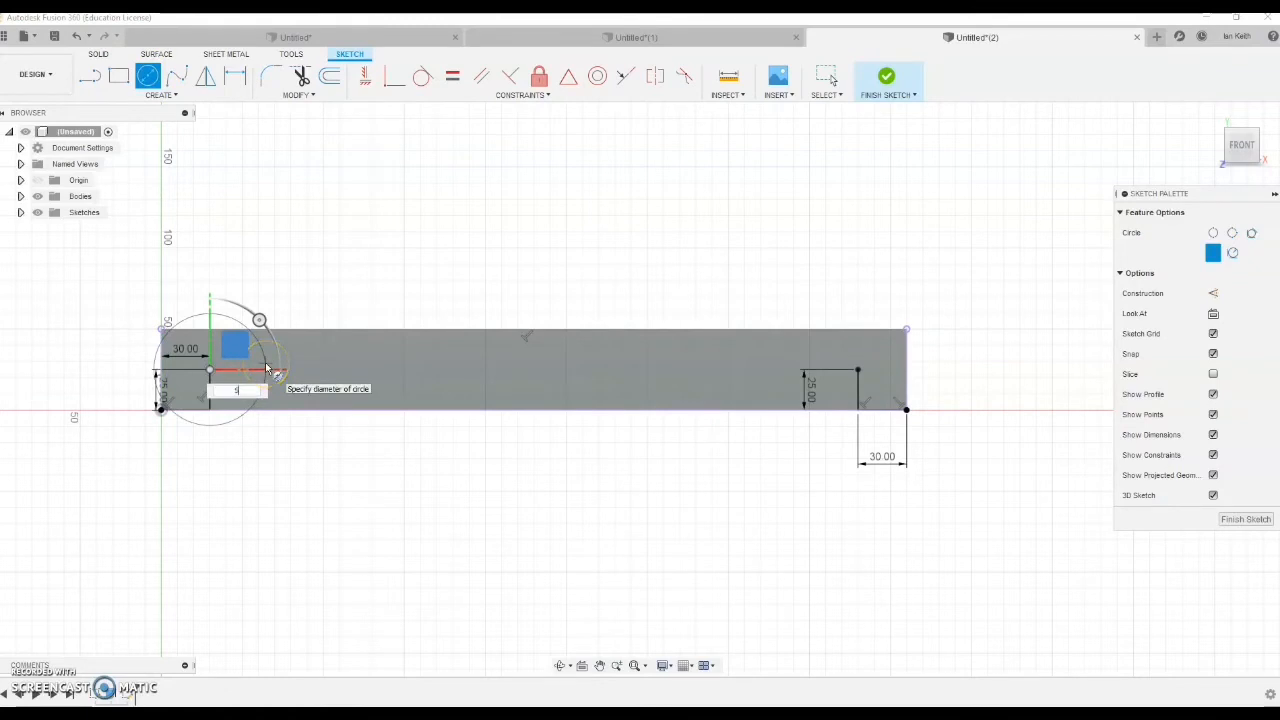
{"action": "type", "text": "5"}
{"action": "key", "text": "Return"}
{"action": "key", "text": "Escape"}
{"action": "left_click", "coordinate": [151, 77]}
{"action": "left_click", "coordinate": [857, 370]}
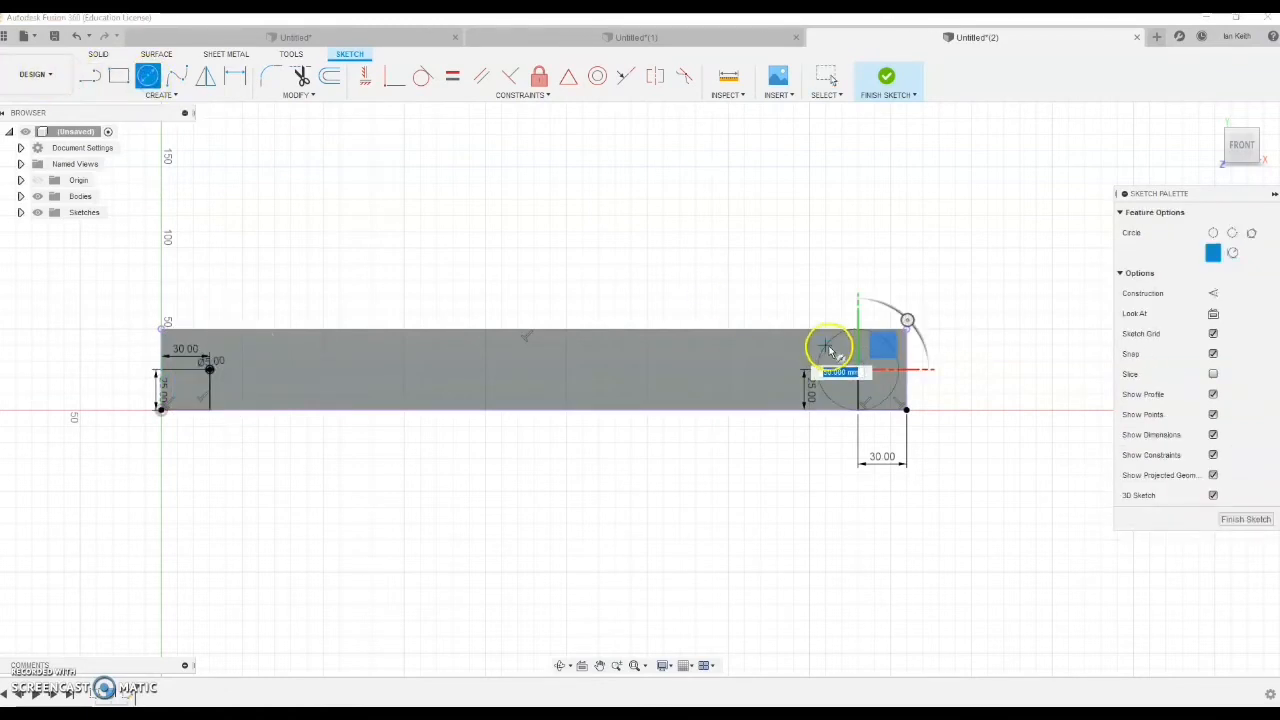
{"action": "type", "text": "5"}
{"action": "key", "text": "Return"}
{"action": "left_click", "coordinate": [886, 77]}
Extrude both 5 mm circles by -15 mm as a cut to make the two holes in the slat
{"action": "left_click", "coordinate": [119, 77]}
{"action": "scroll", "coordinate": [214, 385], "scroll_direction": "up", "scroll_amount": 3}
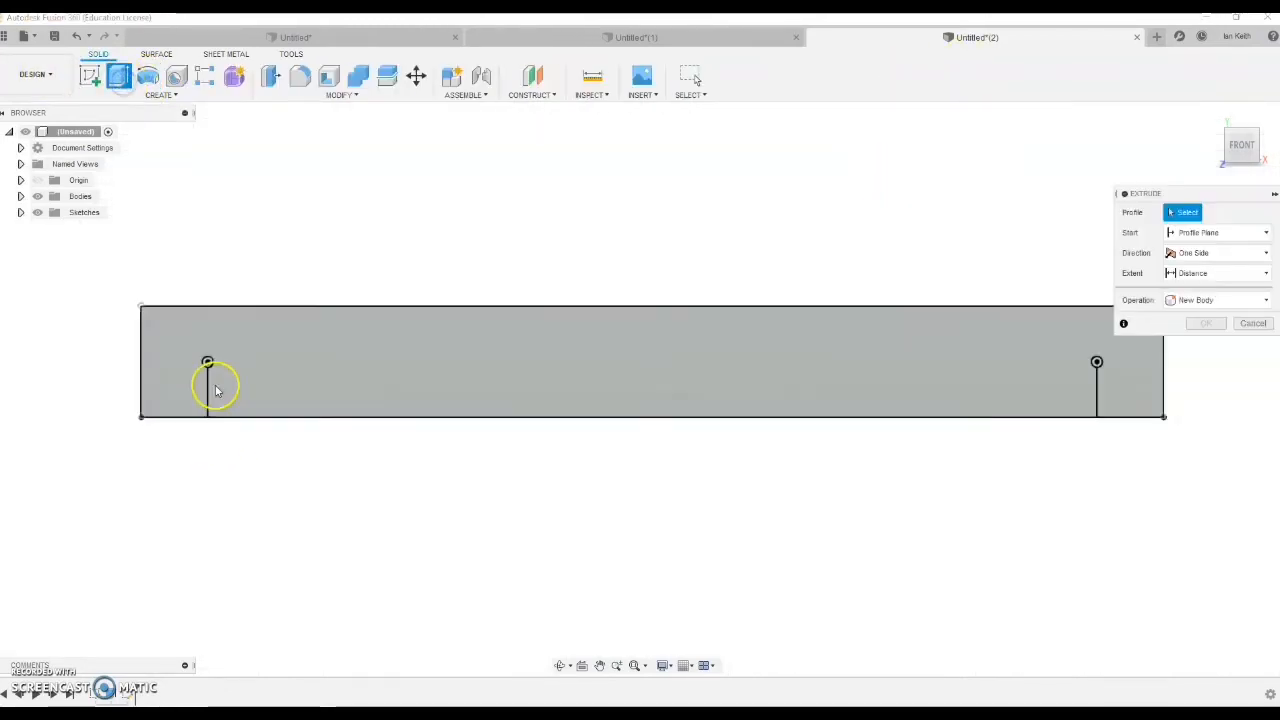
{"action": "left_click", "coordinate": [206, 358]}
{"action": "scroll", "coordinate": [400, 413], "scroll_direction": "down", "scroll_amount": 3}
{"action": "scroll", "coordinate": [1100, 396], "scroll_direction": "up", "scroll_amount": 2}
{"action": "left_click", "coordinate": [1100, 394]}
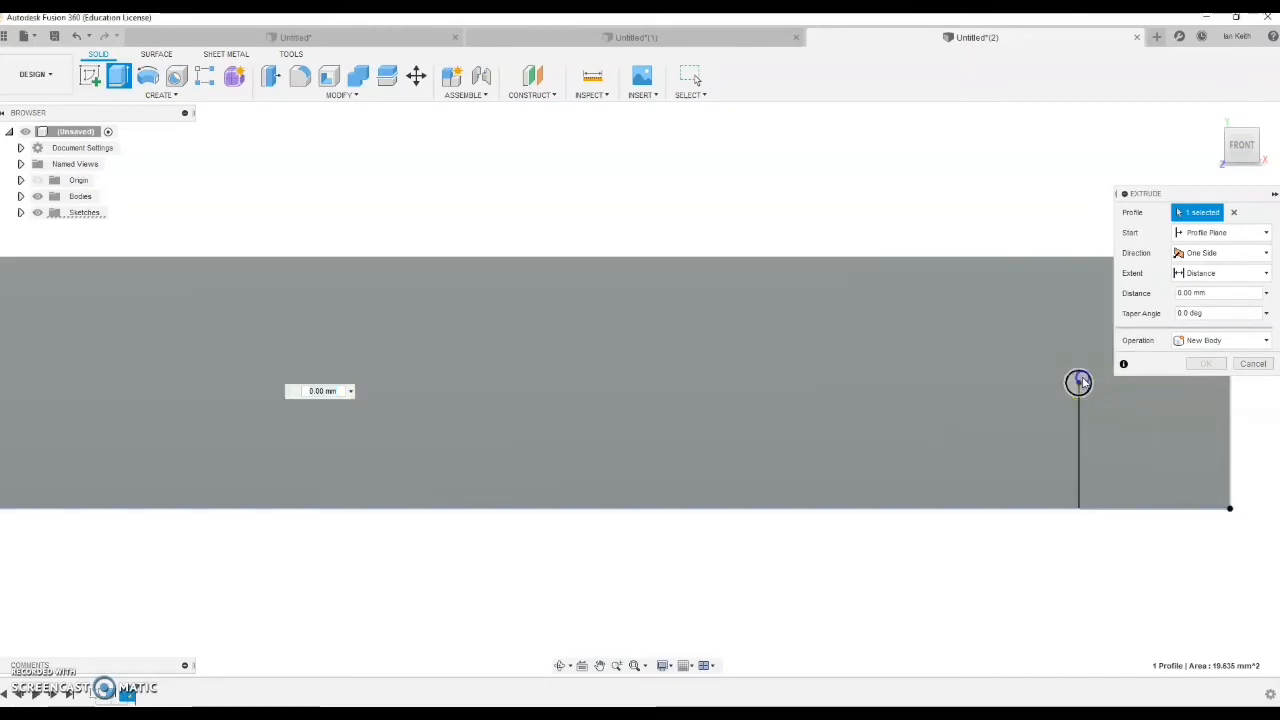
{"action": "scroll", "coordinate": [1077, 385], "scroll_direction": "down", "scroll_amount": 3}
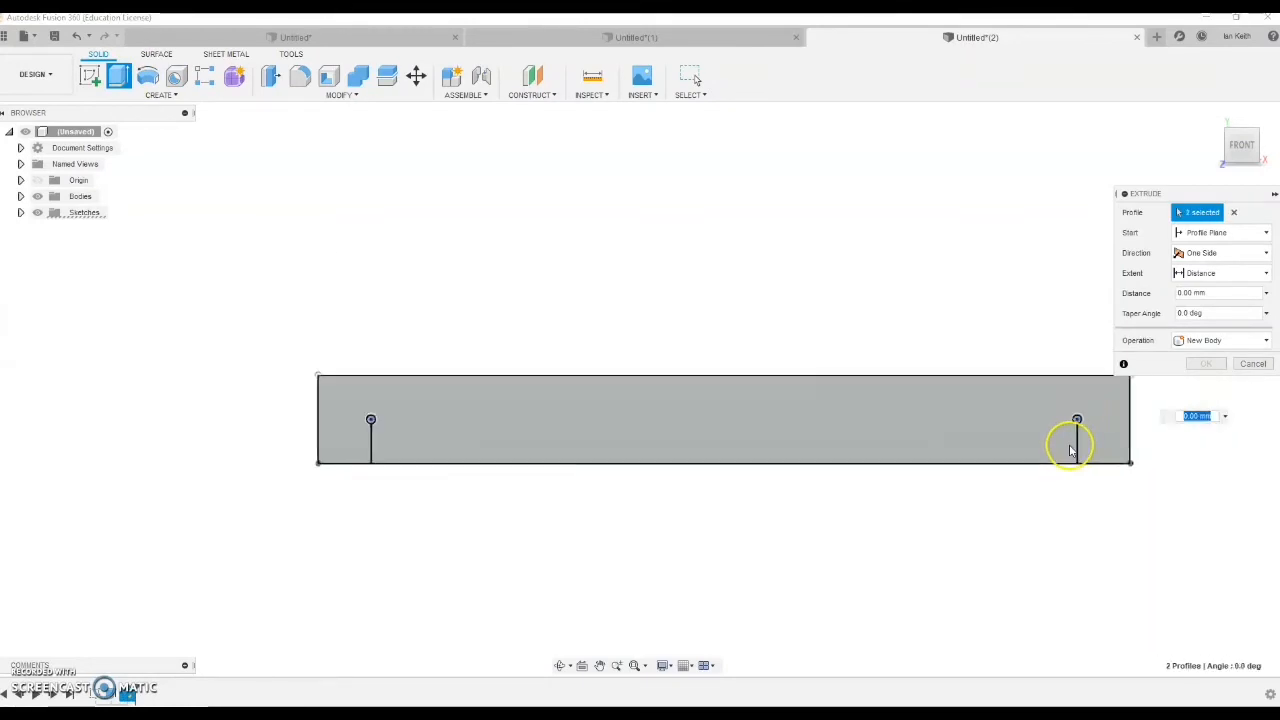
{"action": "left_click", "coordinate": [1257, 135]}
{"action": "left_click_drag", "start_coordinate": [1208, 293], "coordinate": [1089, 292]}
{"action": "type", "text": "-15"}
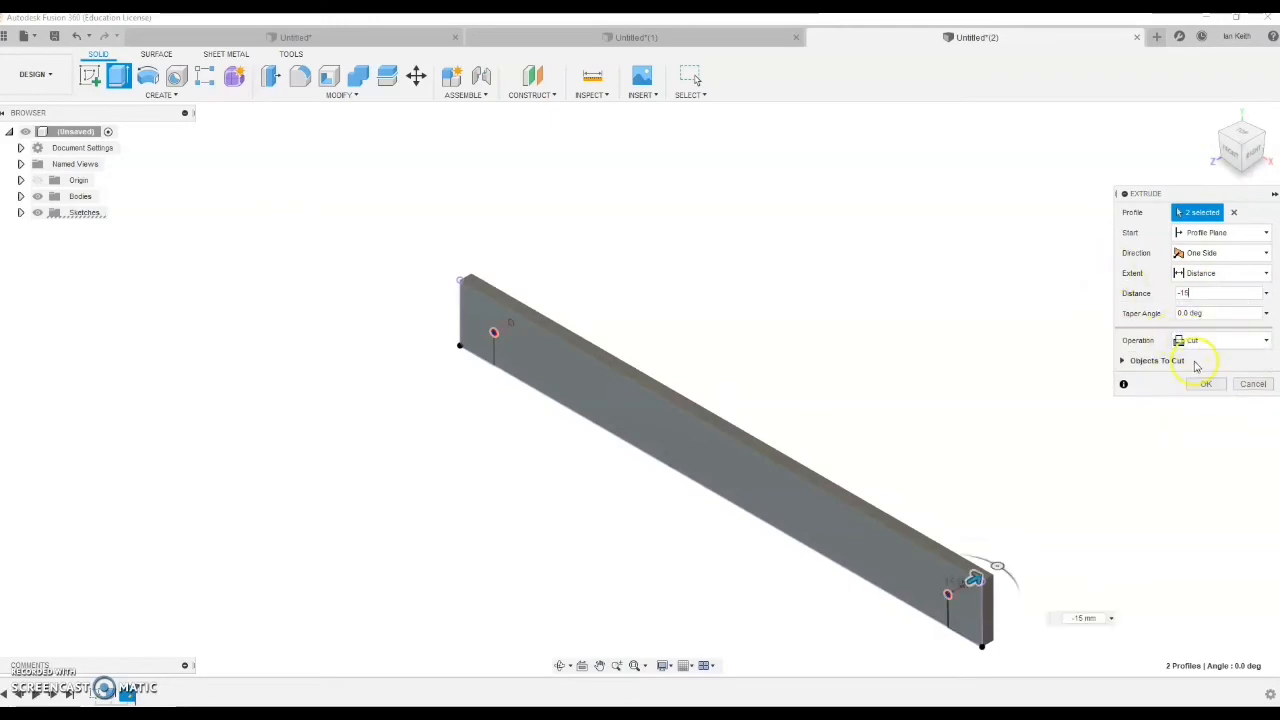
{"action": "left_click", "coordinate": [1200, 388]}
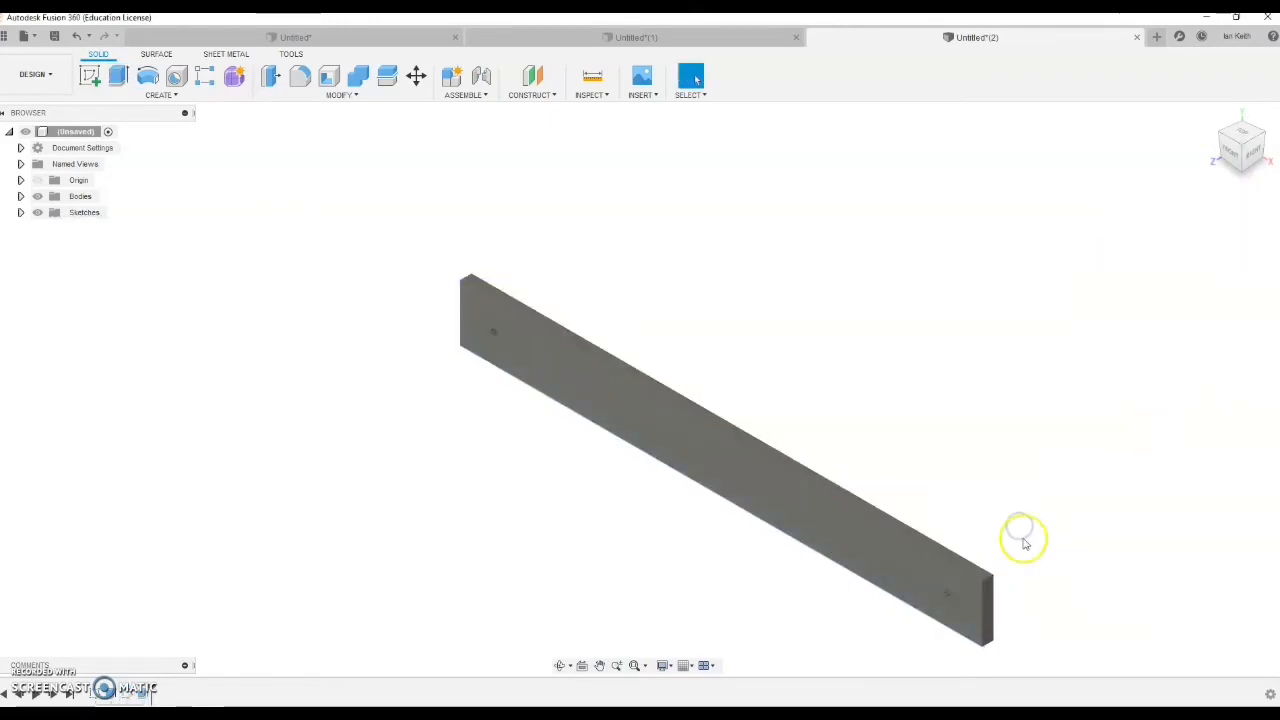
{"action": "left_click", "coordinate": [634, 667]}
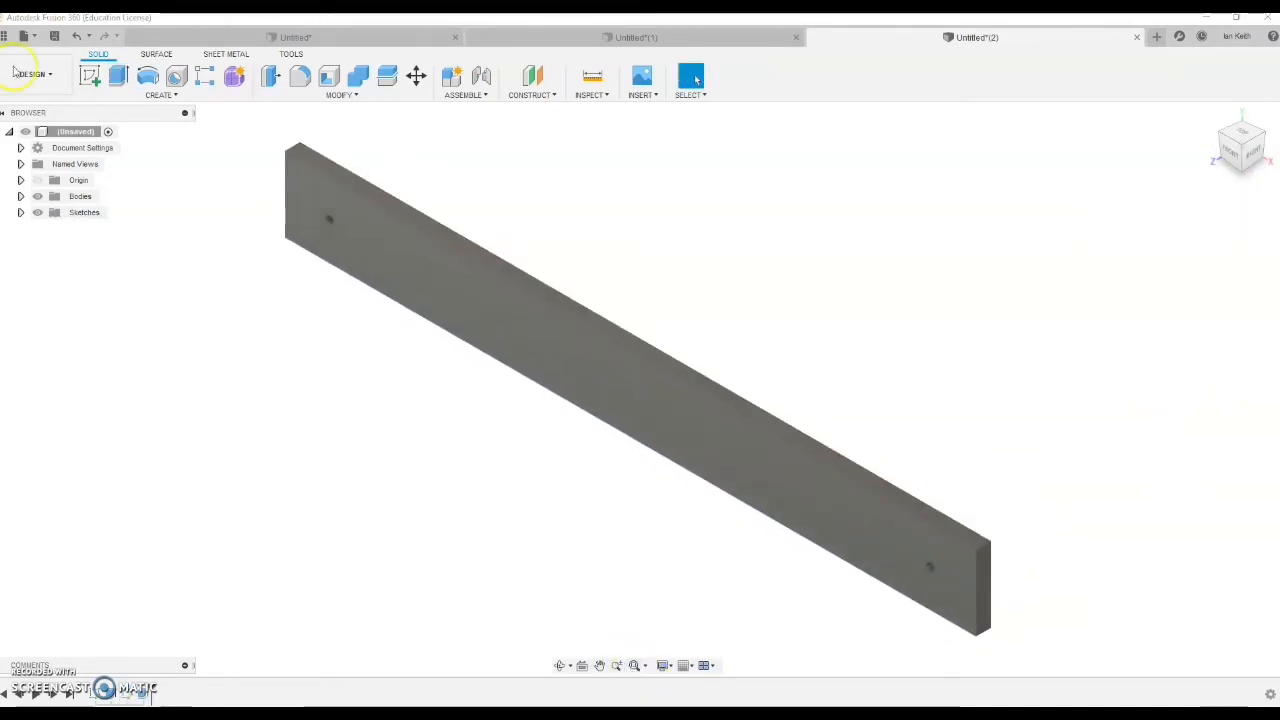
Create a new design and start a sketch on the front plane, viewed straight on
{"action": "left_click", "coordinate": [23, 36]}
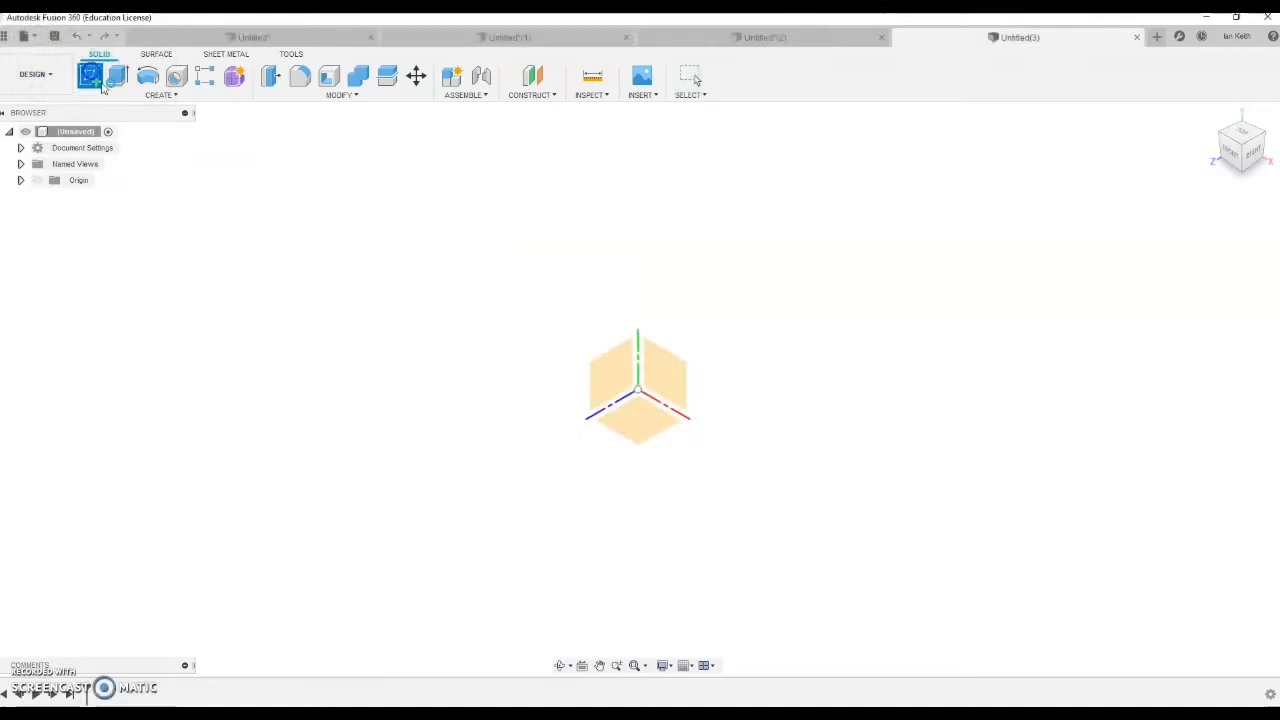
{"action": "left_click", "coordinate": [103, 87]}
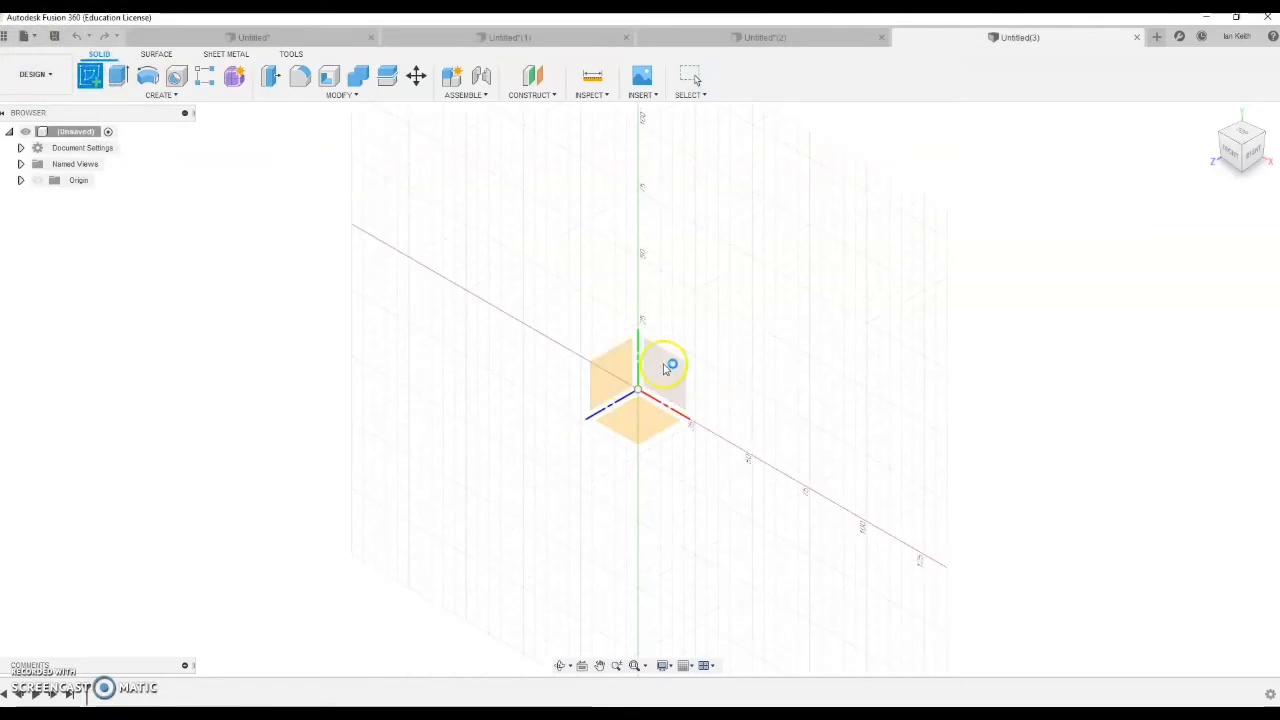
{"action": "left_click", "coordinate": [666, 366]}
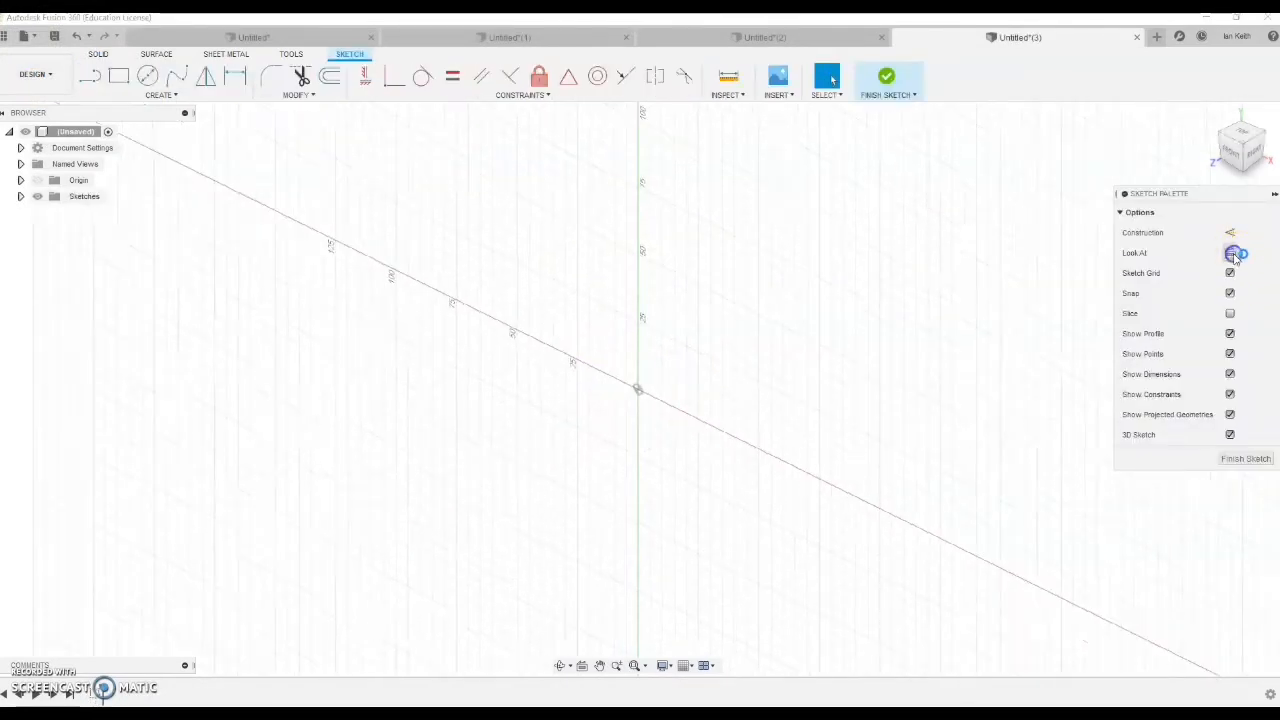
Draw a 2.5 mm line from the origin along the negative horizontal axis
{"action": "left_click", "coordinate": [92, 78]}
{"action": "left_click", "coordinate": [638, 390]}
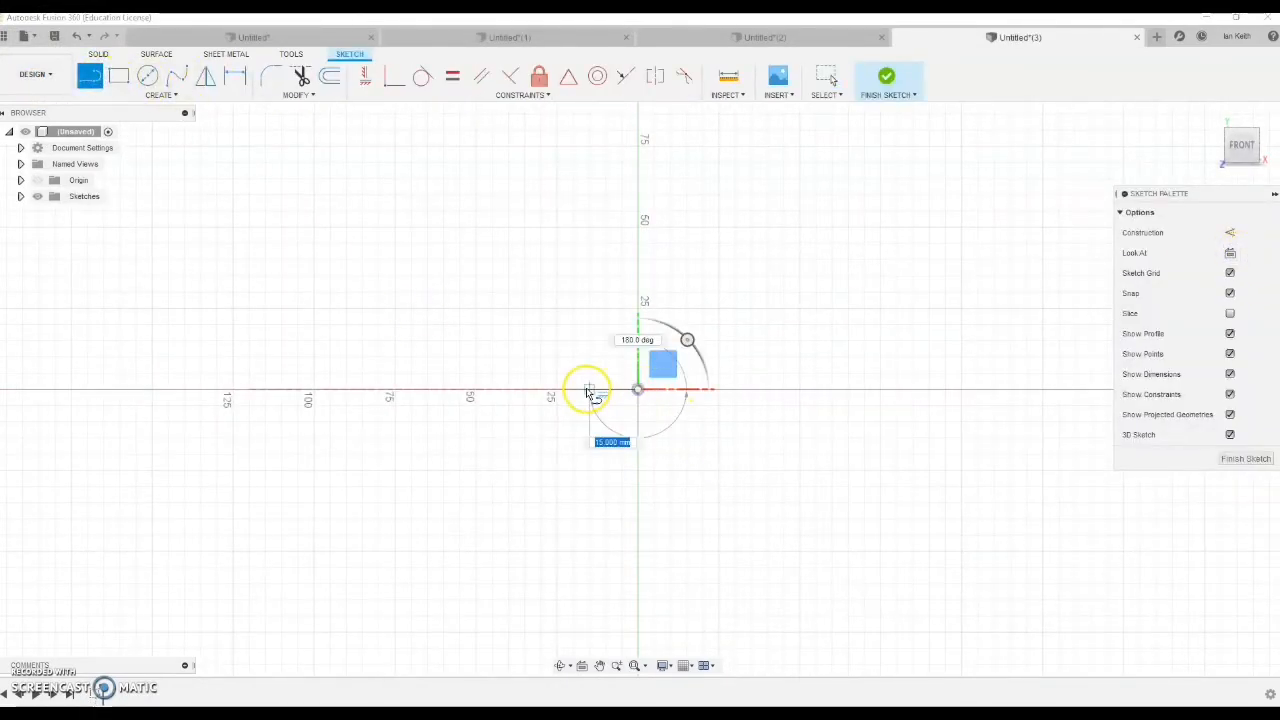
{"action": "type", "text": "2."}
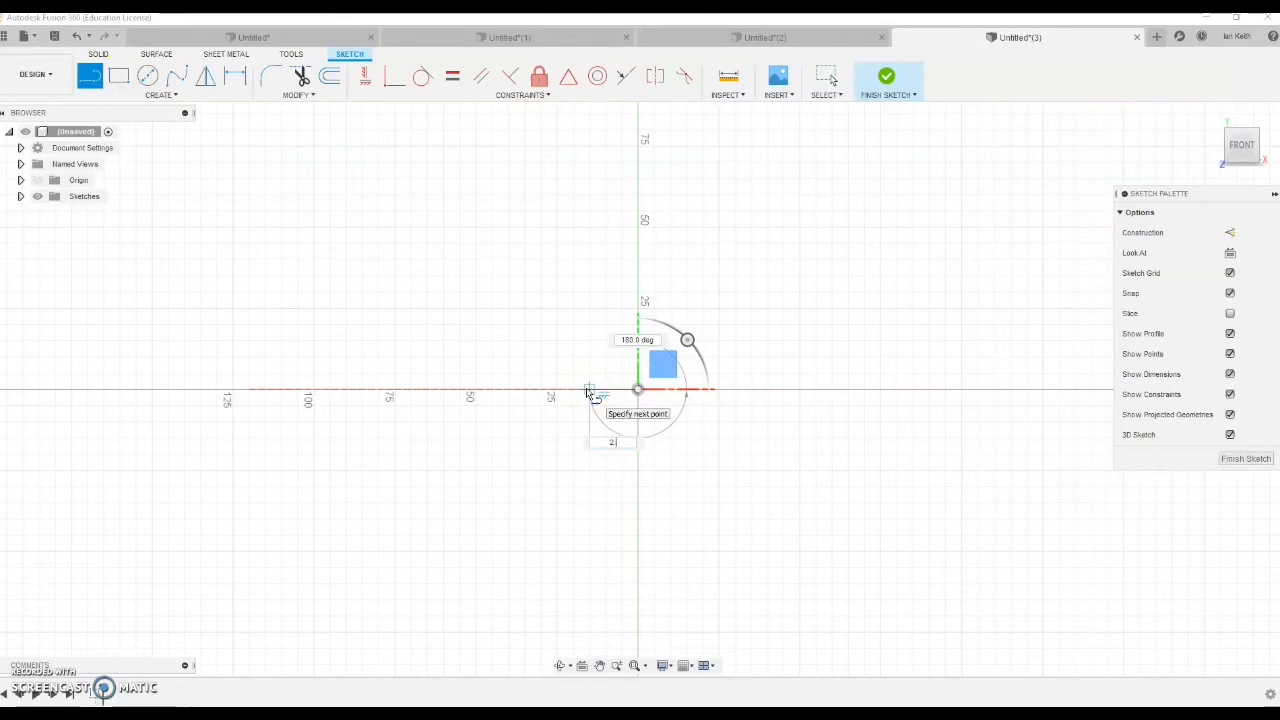
{"action": "type", "text": "5"}
{"action": "key", "text": "Return"}
Draw a rectangle 3 mm wide and 5 mm high, extending up and away from the outer end of the 2.5 mm line
{"action": "scroll", "coordinate": [651, 380], "scroll_direction": "up", "scroll_amount": 5}
{"action": "left_click", "coordinate": [112, 78]}
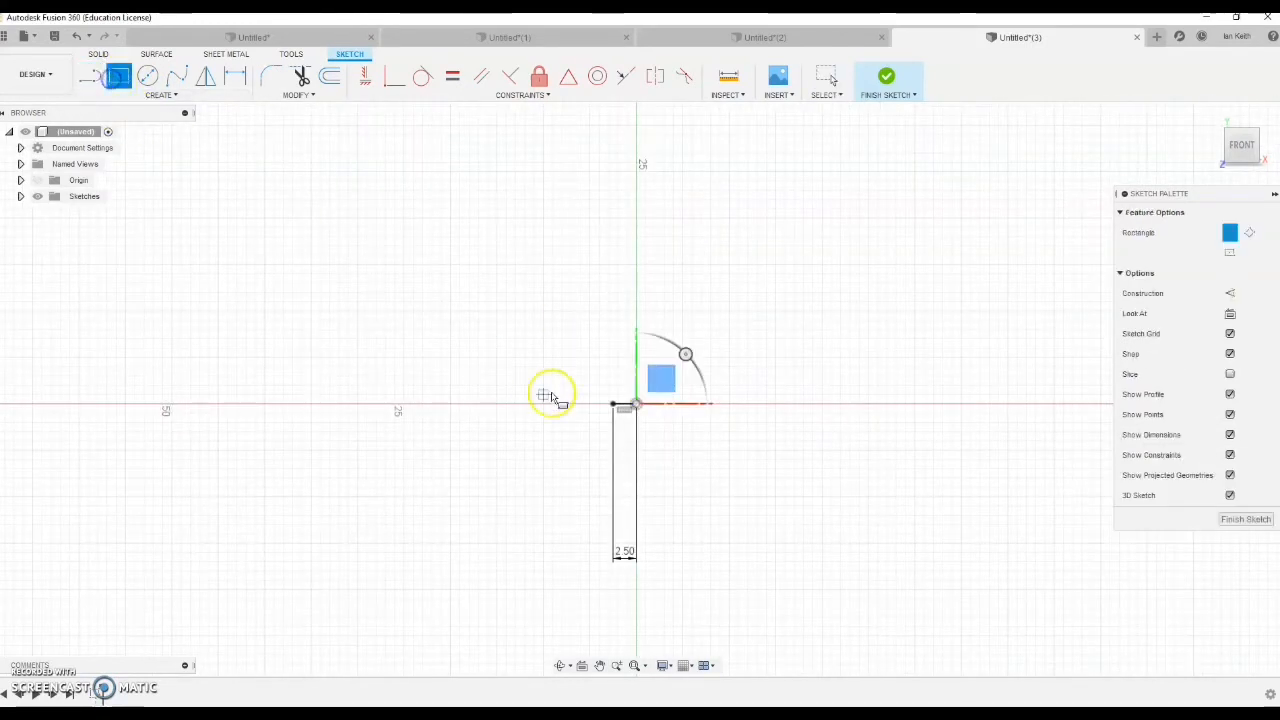
{"action": "left_click", "coordinate": [613, 404]}
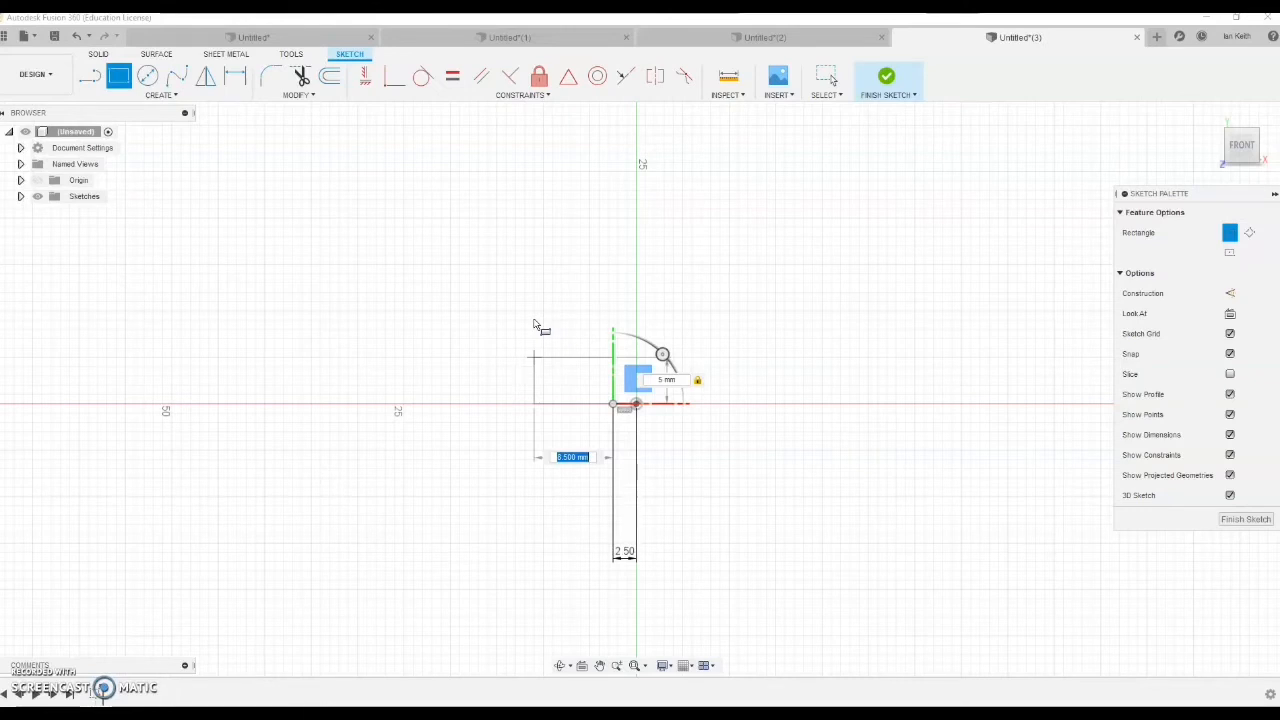
{"action": "key", "text": "Return"}
{"action": "key", "text": "Escape"}
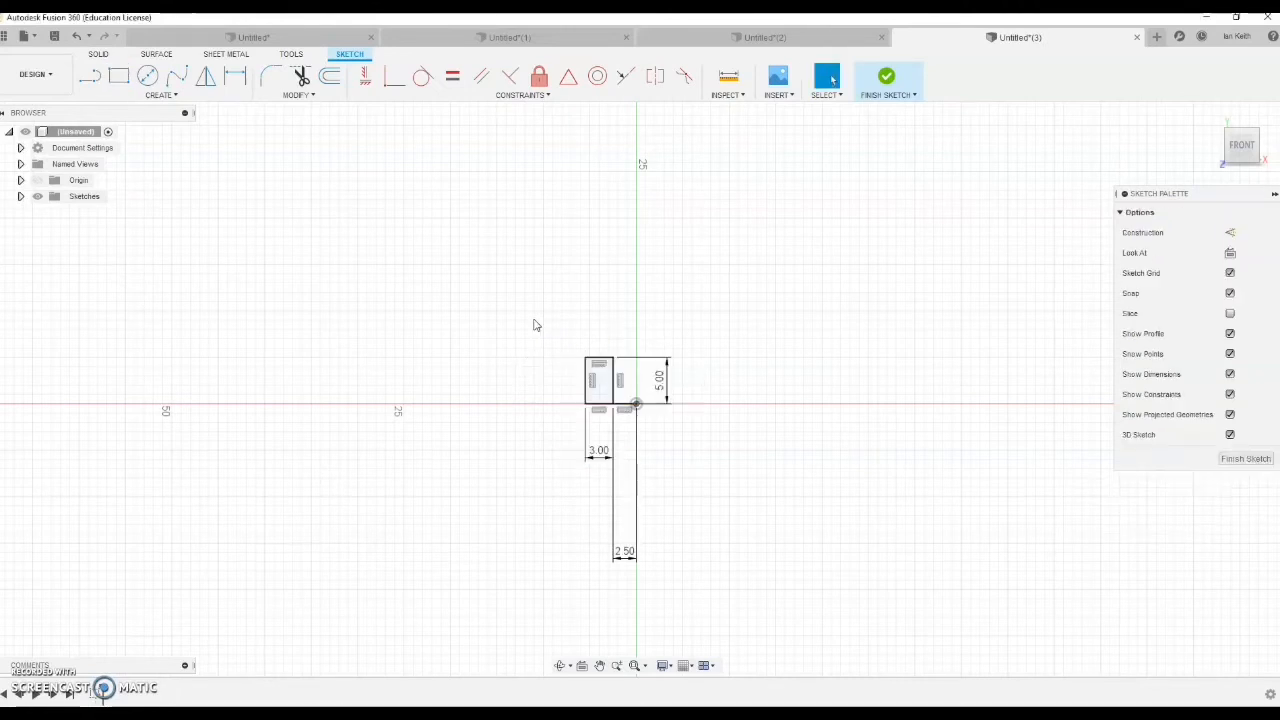
Round the rectangle's two corners farthest from the origin with 2 mm sketch fillets
{"action": "scroll", "coordinate": [600, 366], "scroll_direction": "up", "scroll_amount": 8}
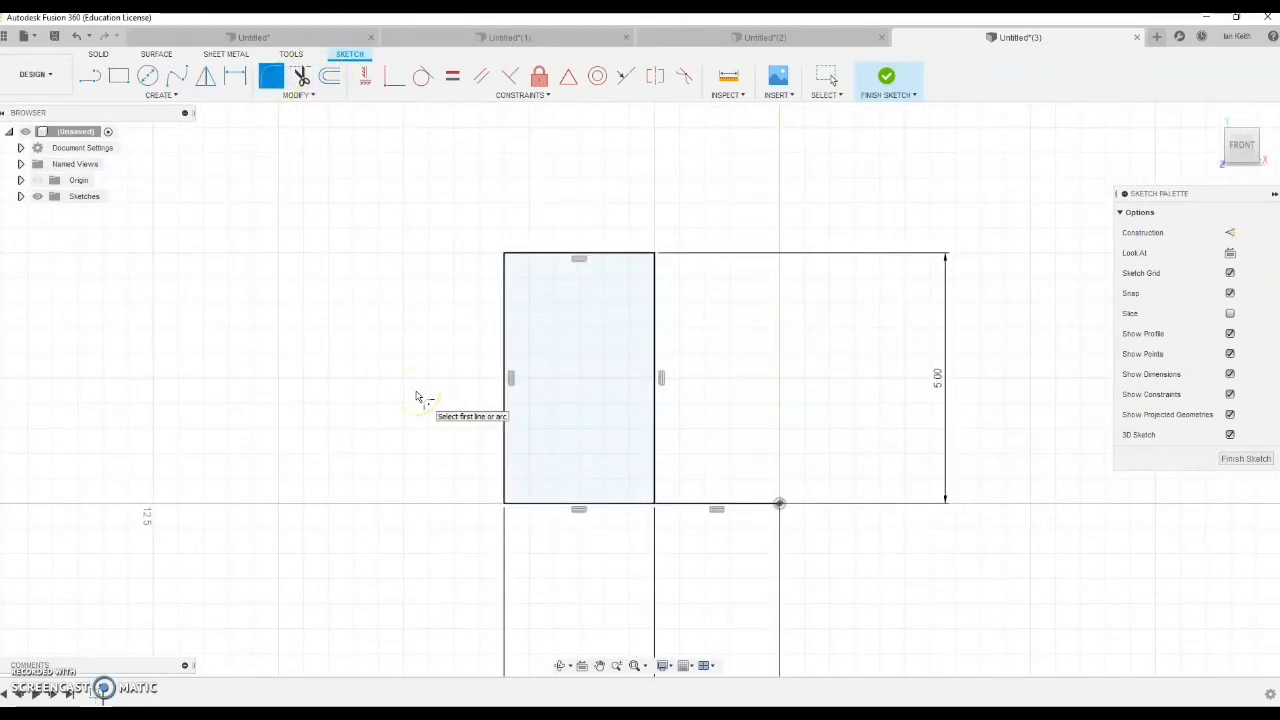
{"action": "left_click", "coordinate": [474, 298]}
{"action": "left_click", "coordinate": [536, 256]}
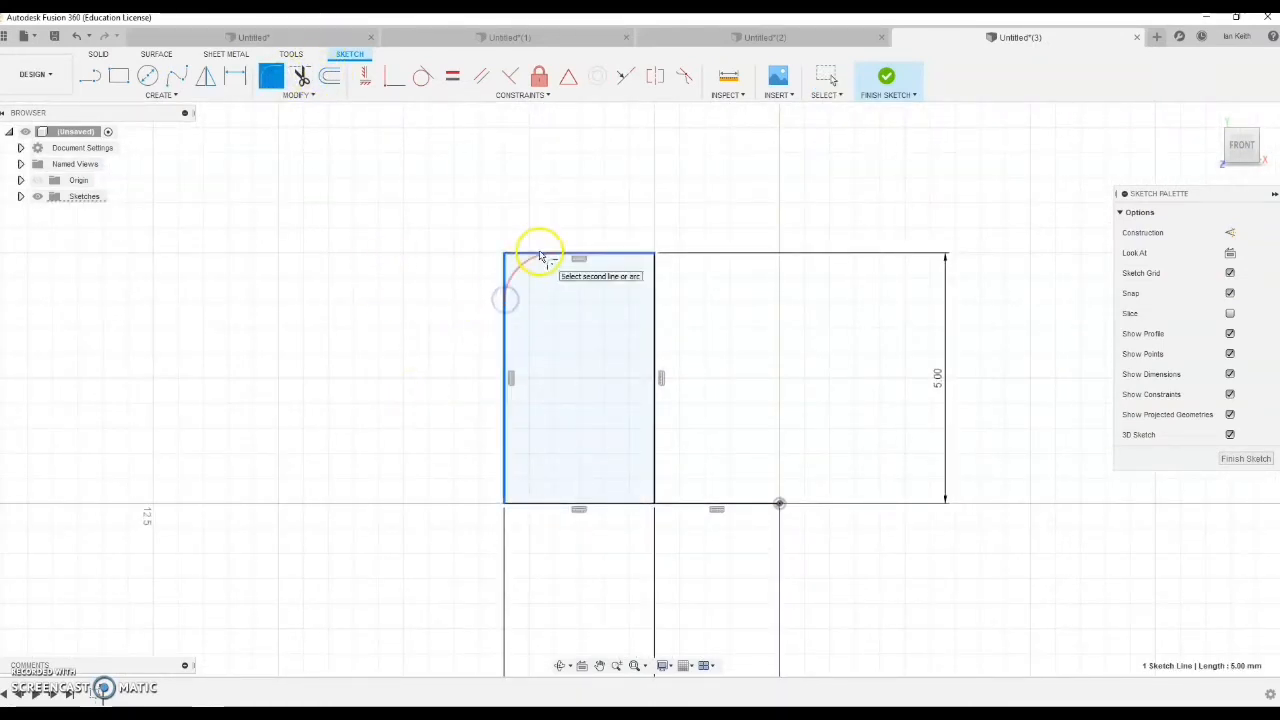
{"action": "type", "text": "2"}
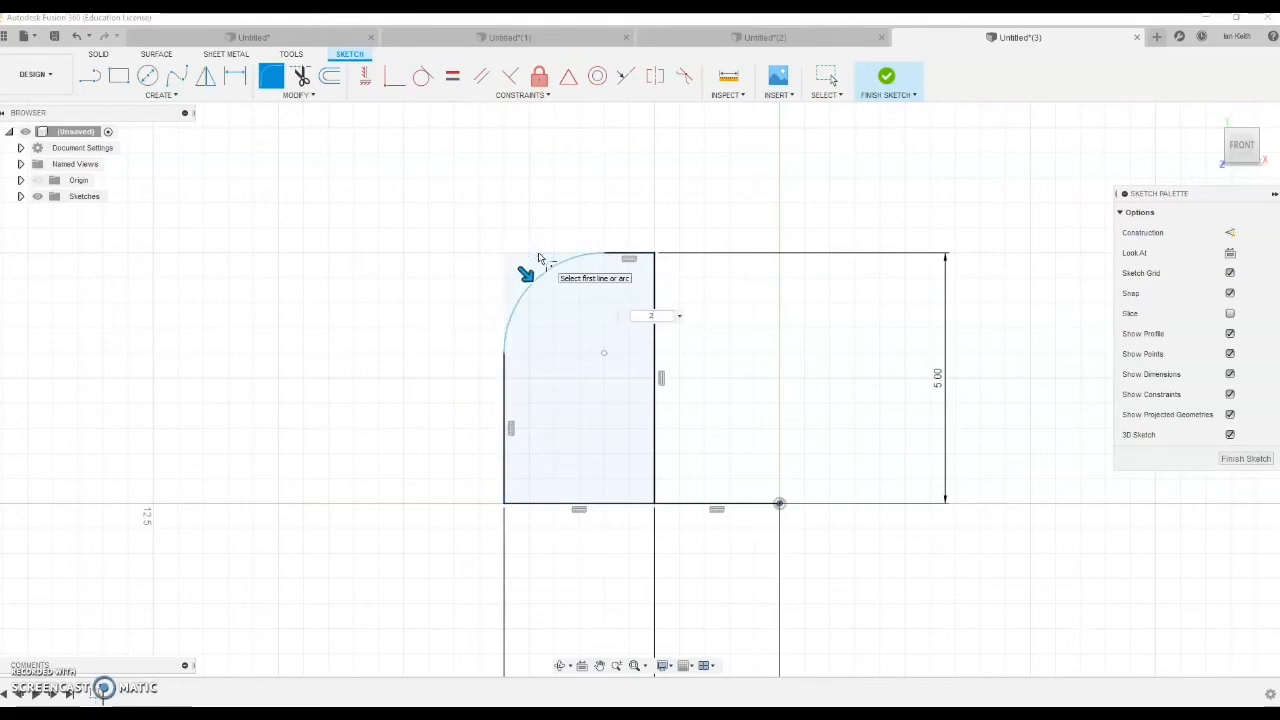
{"action": "key", "text": "Return"}
{"action": "left_click", "coordinate": [506, 448]}
{"action": "left_click", "coordinate": [560, 503]}
{"action": "key", "text": "Return"}
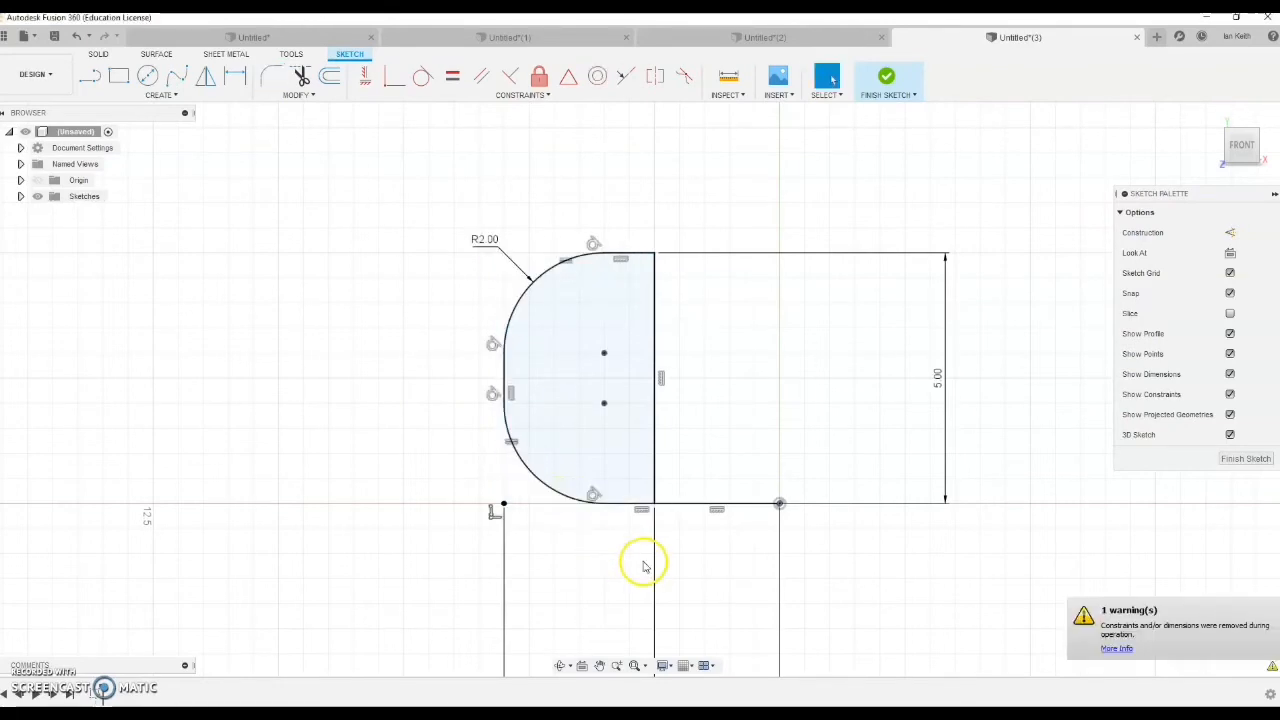
Draw a vertical axis line through the origin, convert the 2.5 mm line to construction, and finish the sketch
{"action": "left_click", "coordinate": [90, 76]}
{"action": "left_click", "coordinate": [780, 179]}
{"action": "left_click", "coordinate": [780, 584]}
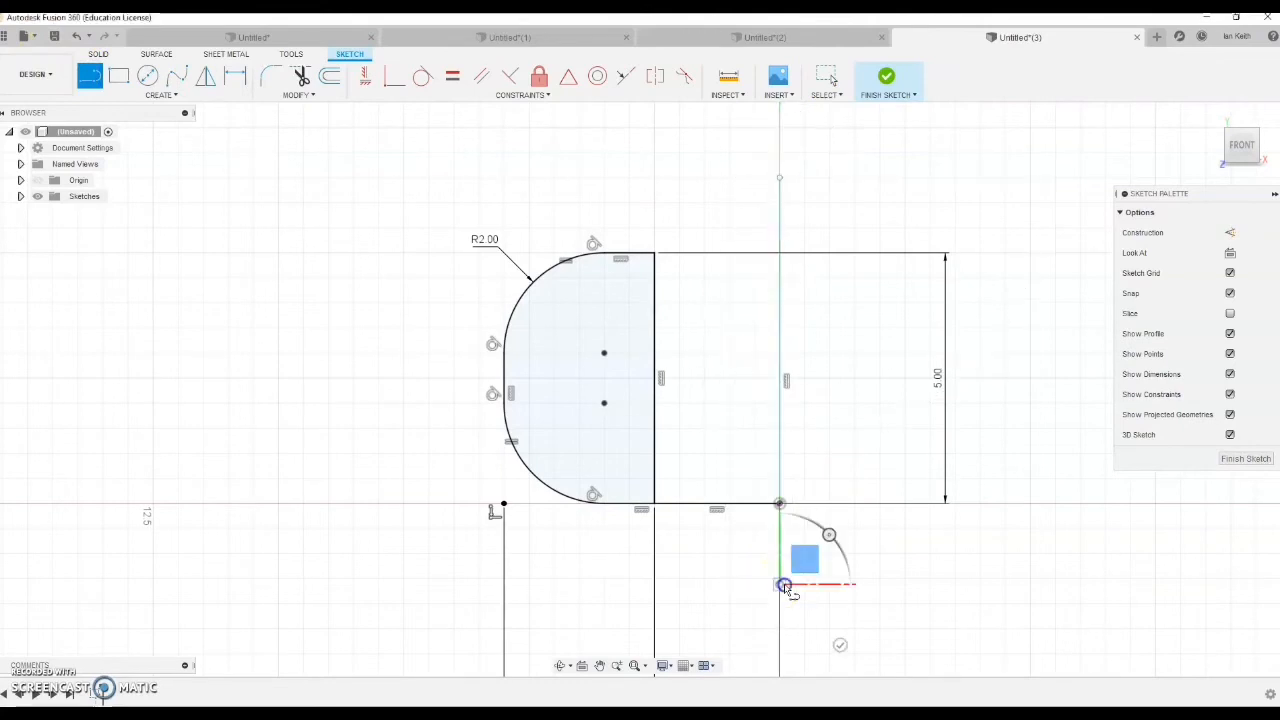
{"action": "key", "text": "Escape"}
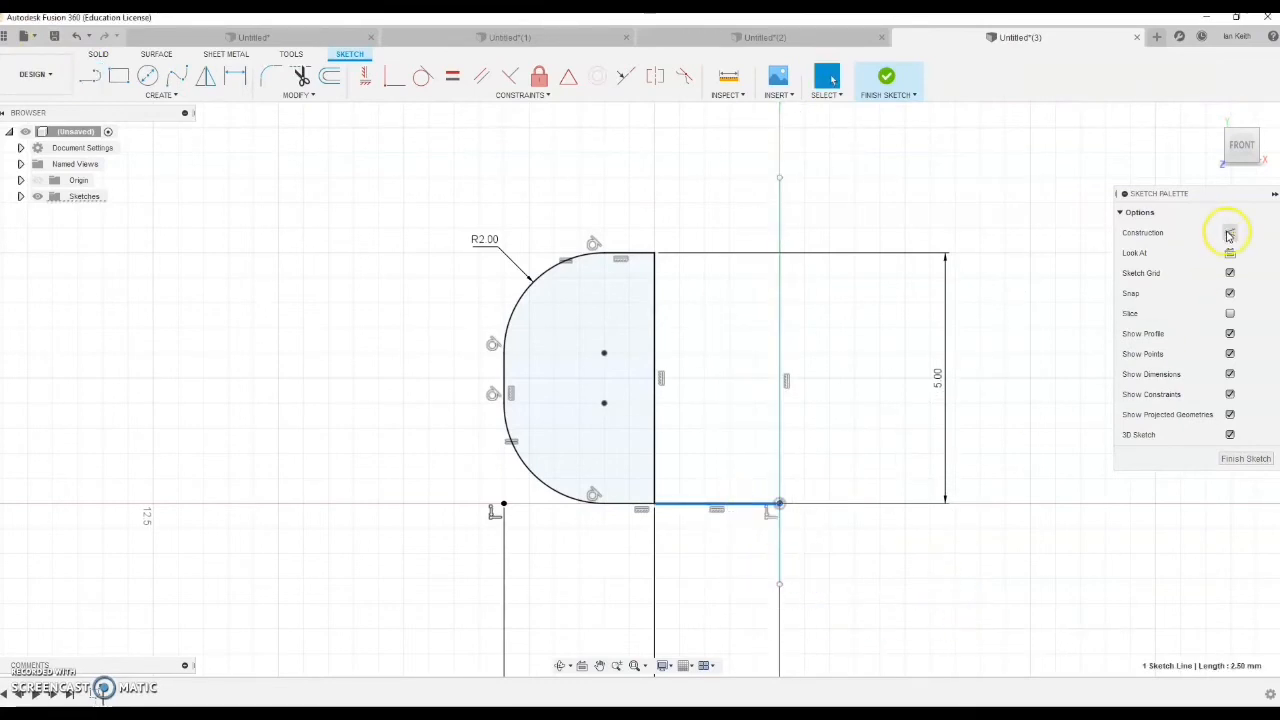
{"action": "left_click", "coordinate": [1229, 235]}
{"action": "left_click", "coordinate": [1230, 458]}
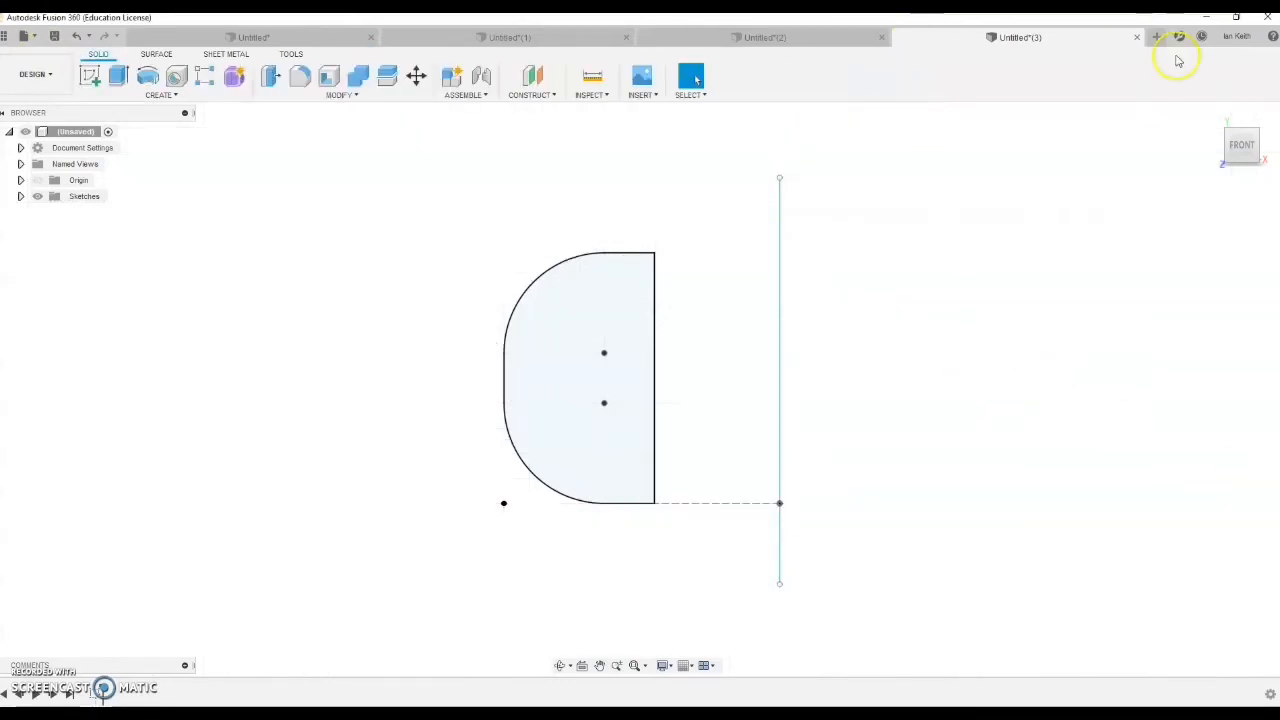
Revolve the rounded profile 360 degrees around the vertical line as a new body
{"action": "left_click", "coordinate": [1230, 128]}
{"action": "left_click", "coordinate": [148, 76]}
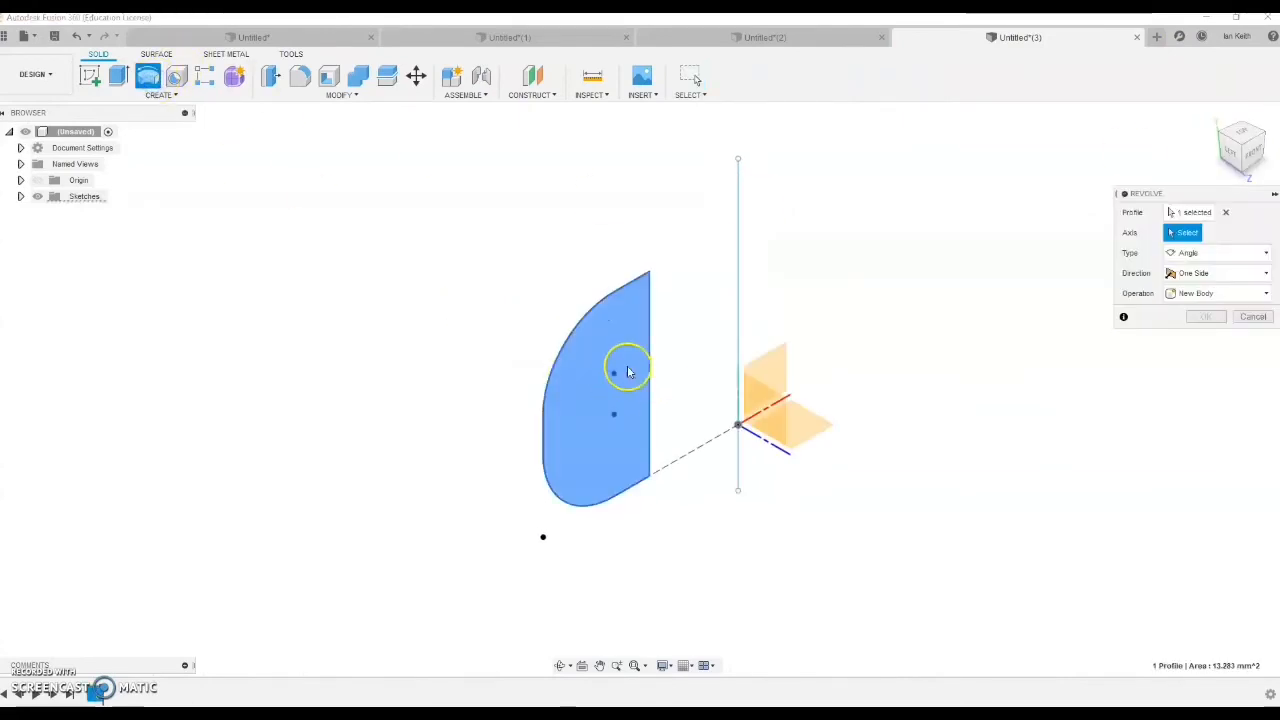
{"action": "left_click", "coordinate": [748, 304]}
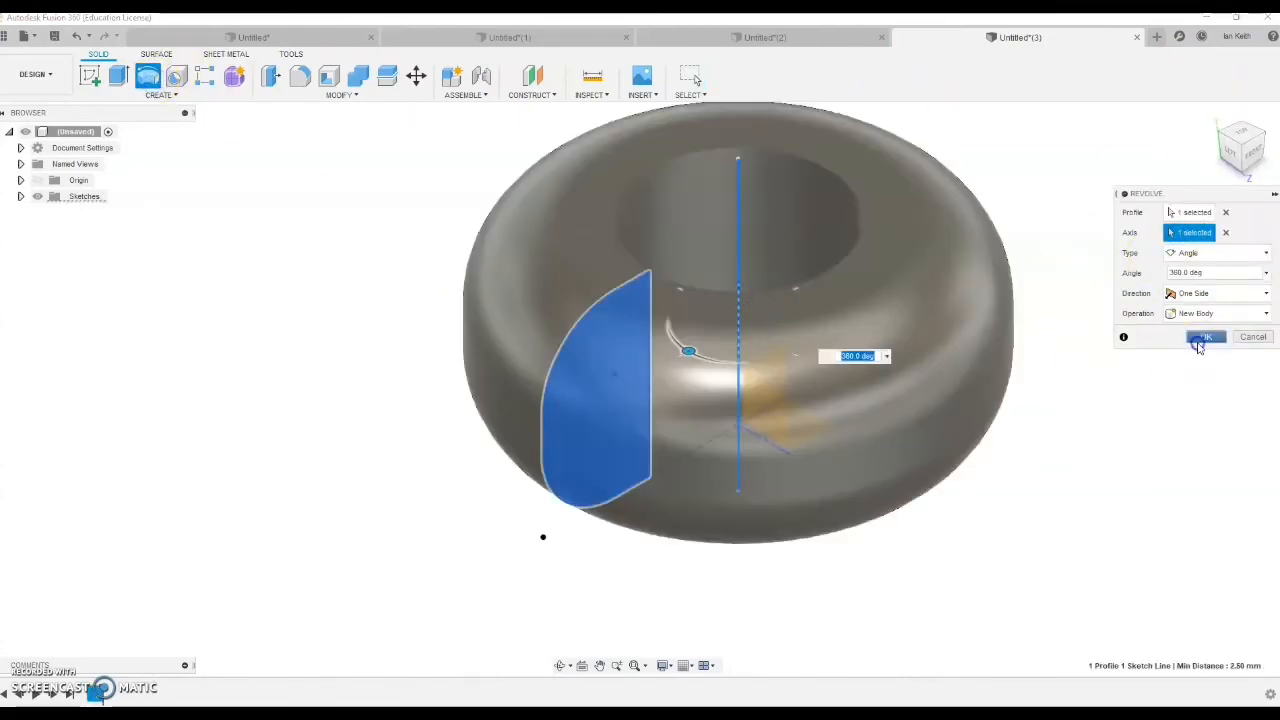
{"action": "left_click", "coordinate": [1203, 338]}
{"action": "left_click", "coordinate": [634, 665]}
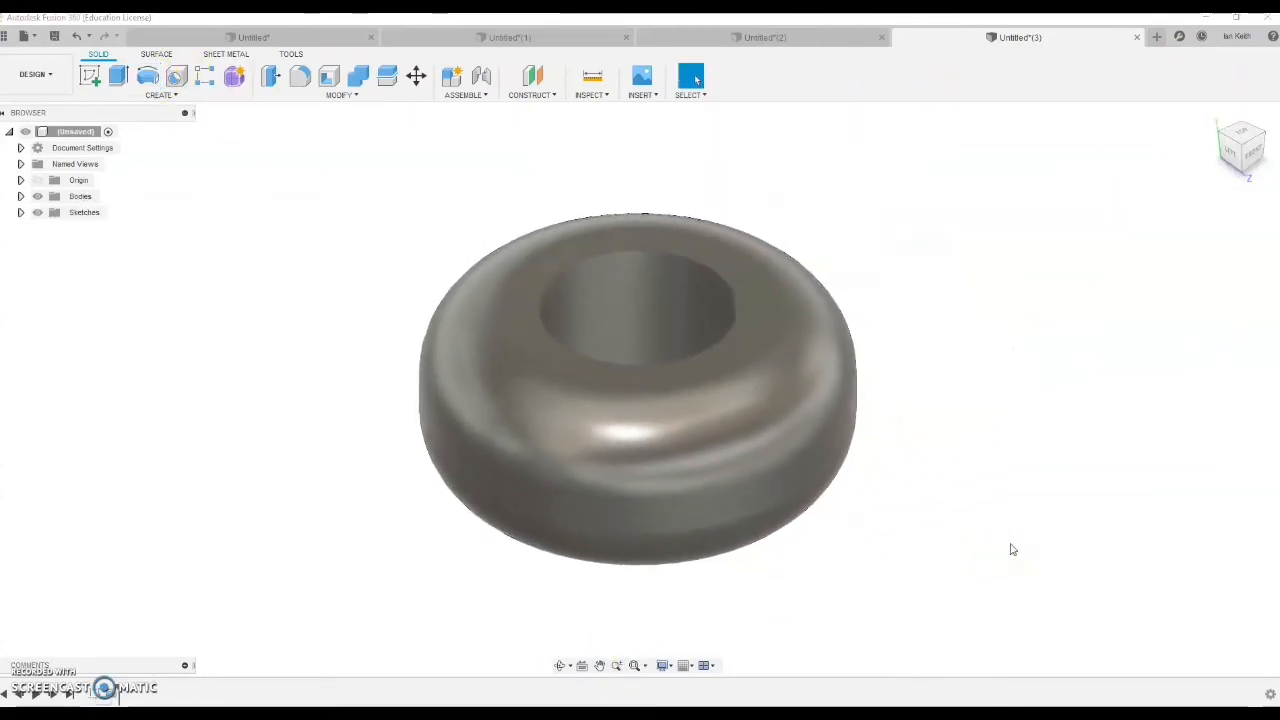
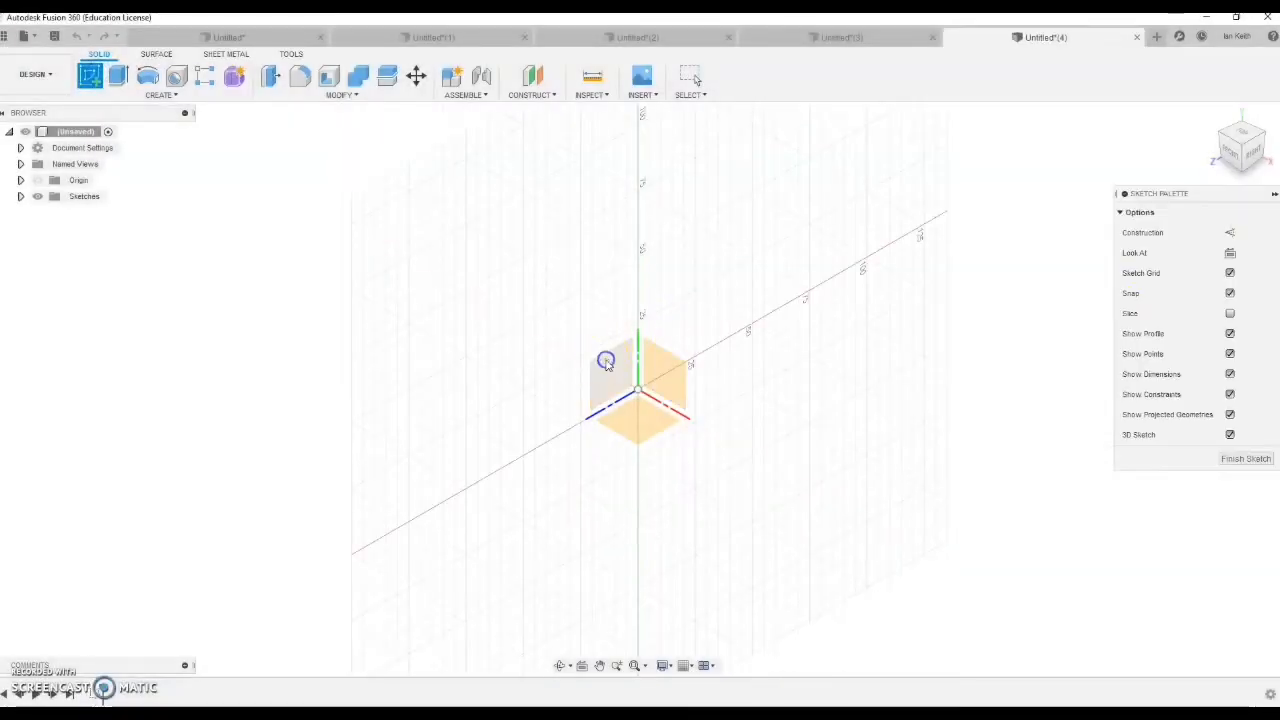
In the new empty design, sketch a rectangle 19 mm wide and 10 mm high from the origin on the right-side plane
{"action": "left_click", "coordinate": [605, 361]}
{"action": "left_click", "coordinate": [1229, 253]}
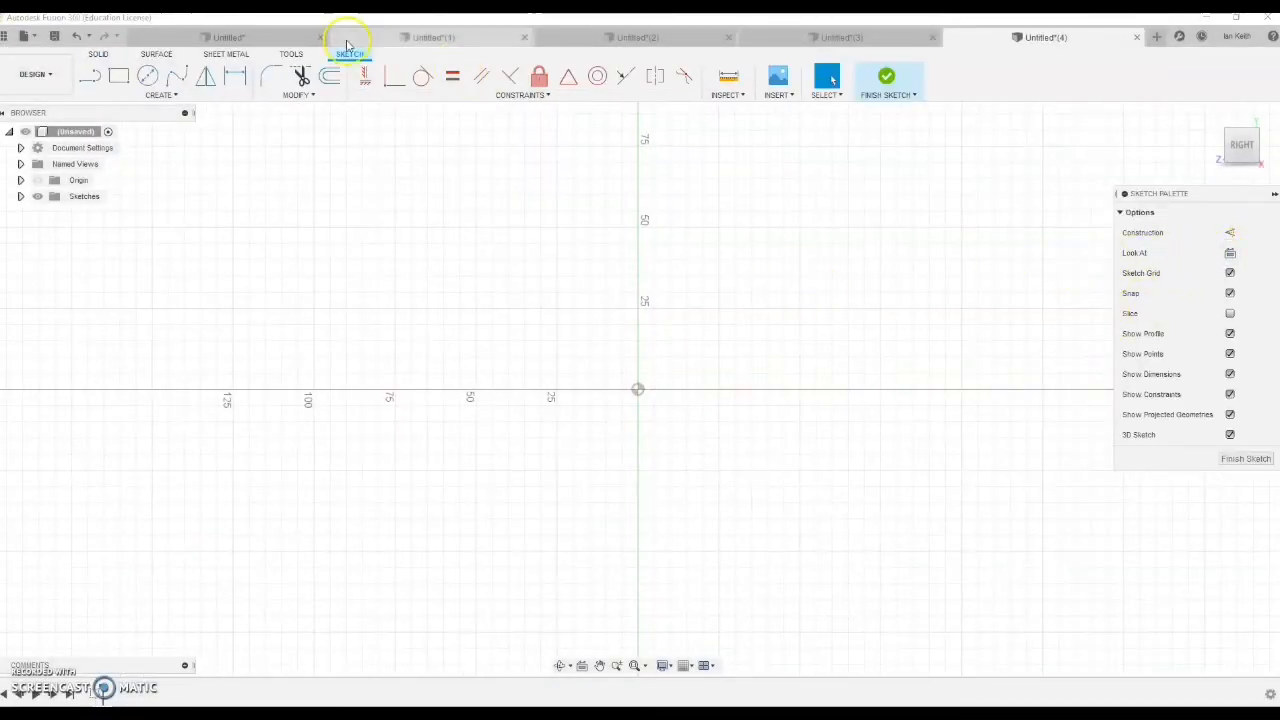
{"action": "left_click", "coordinate": [118, 76]}
{"action": "left_click", "coordinate": [638, 390]}
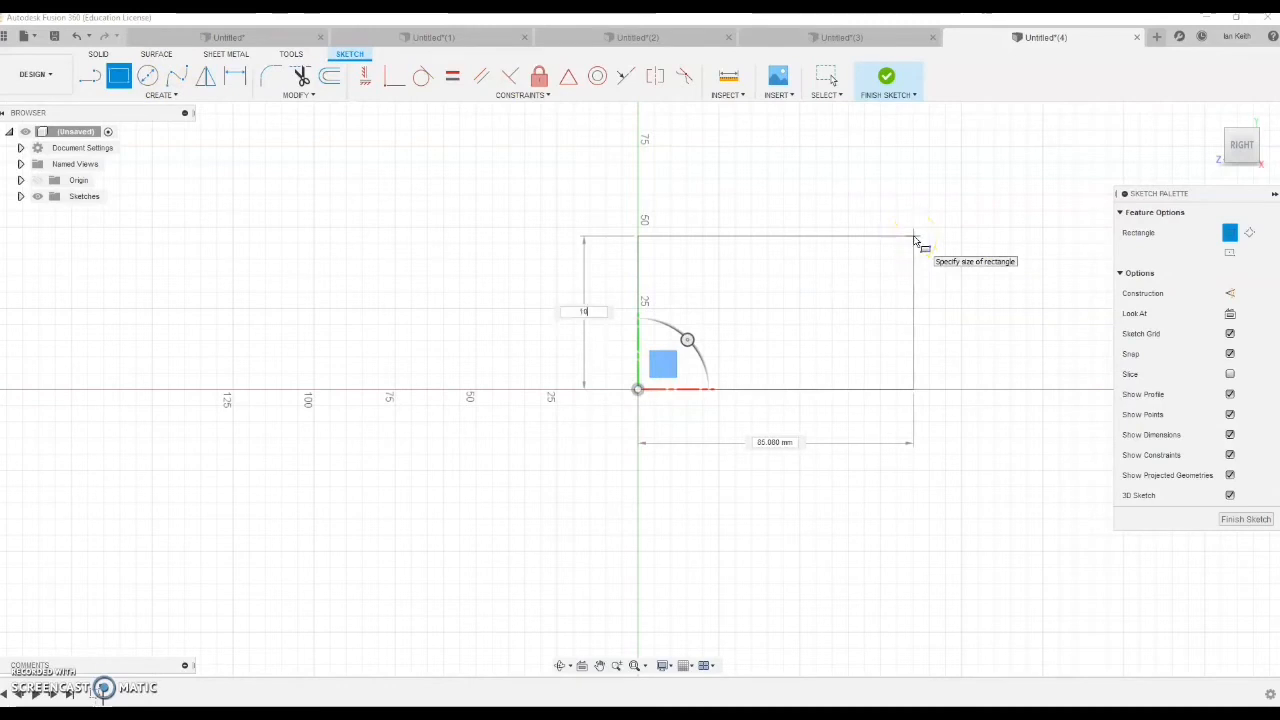
{"action": "key", "text": "Tab"}
{"action": "key", "text": "Return"}
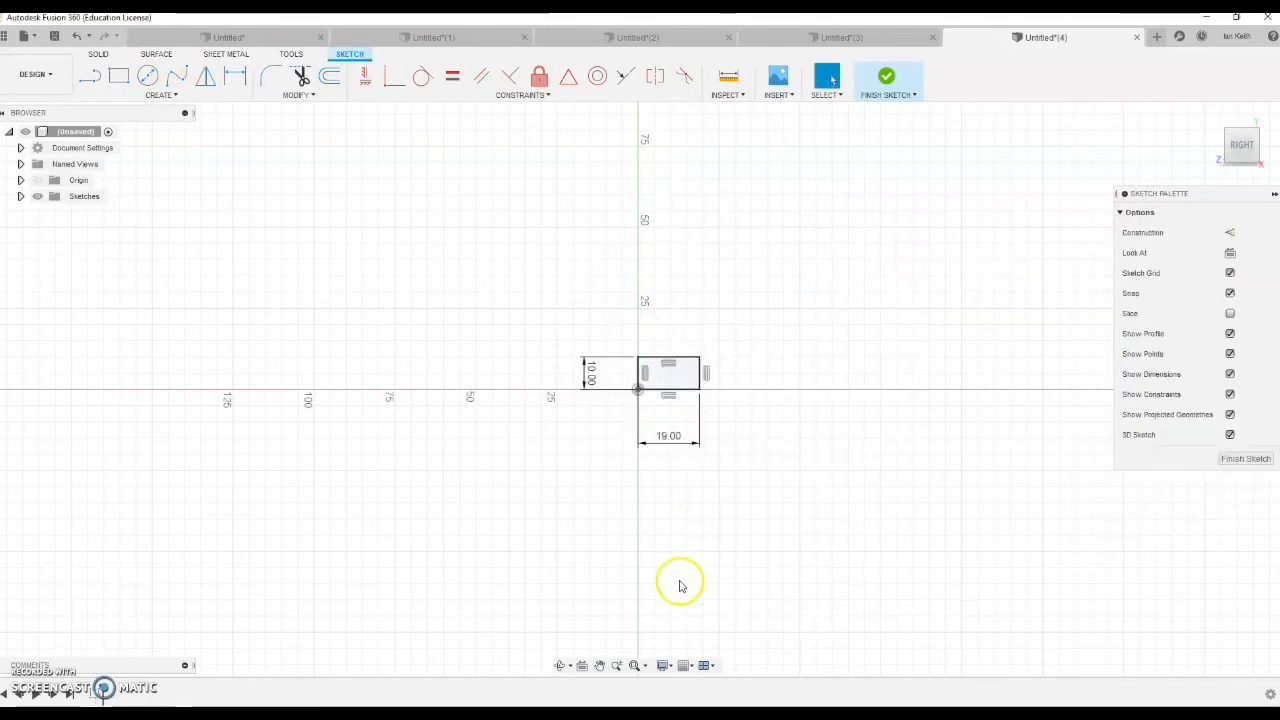
Draw 1 mm diameter circles centred on the rectangle's two corners on the vertical axis
{"action": "left_click", "coordinate": [636, 665]}
{"action": "middle_click_drag", "start_coordinate": [824, 258], "coordinate": [631, 388]}
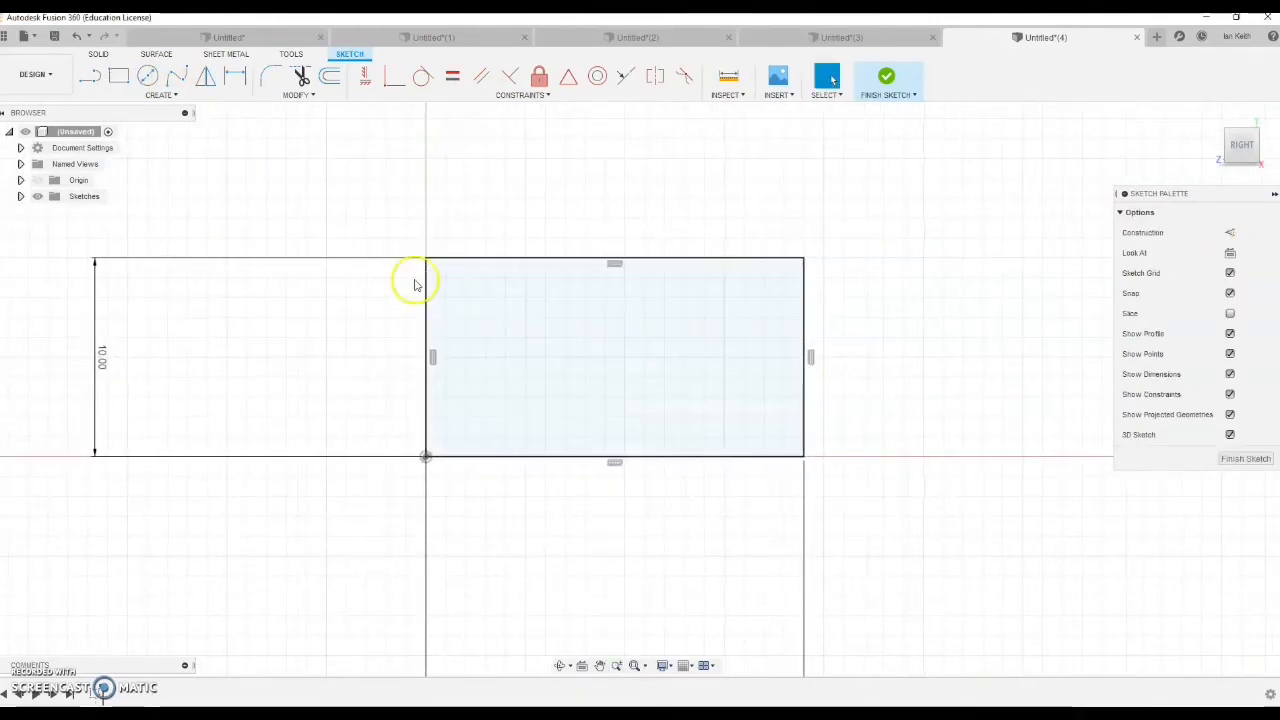
{"action": "left_click", "coordinate": [147, 76]}
{"action": "left_click", "coordinate": [425, 257]}
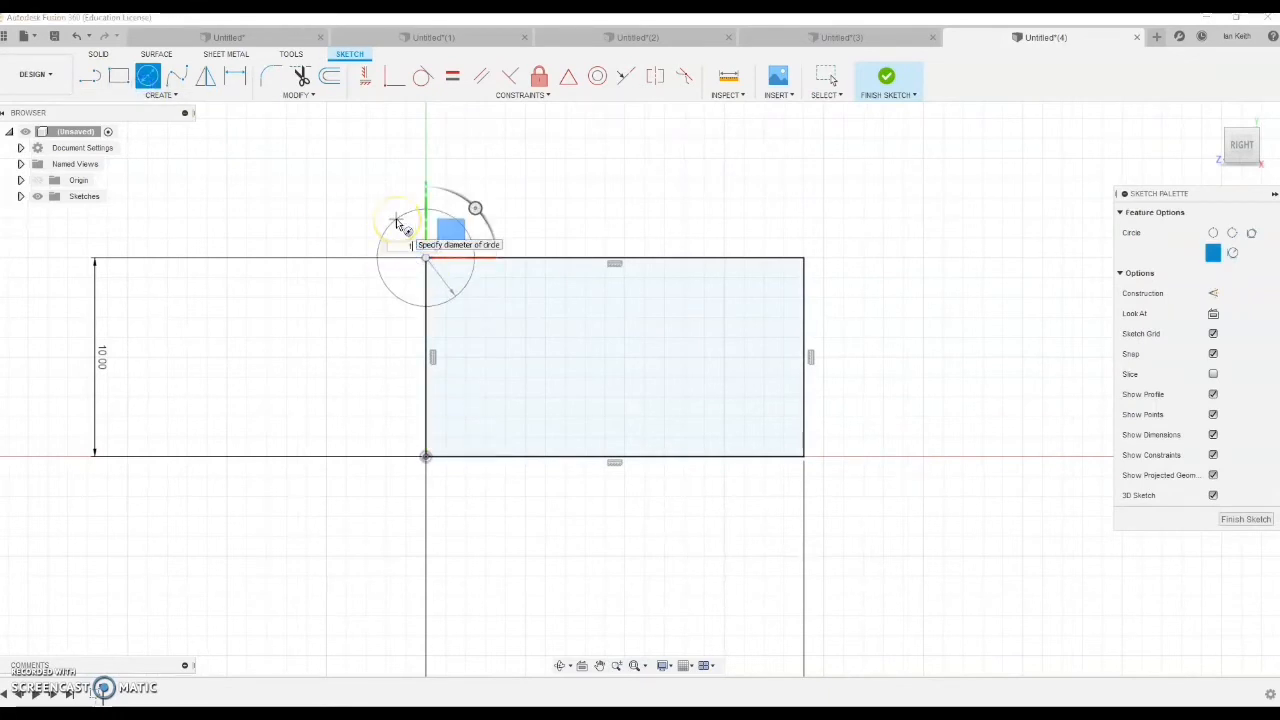
{"action": "key", "text": "Return"}
{"action": "left_click", "coordinate": [148, 76]}
{"action": "left_click", "coordinate": [426, 458]}
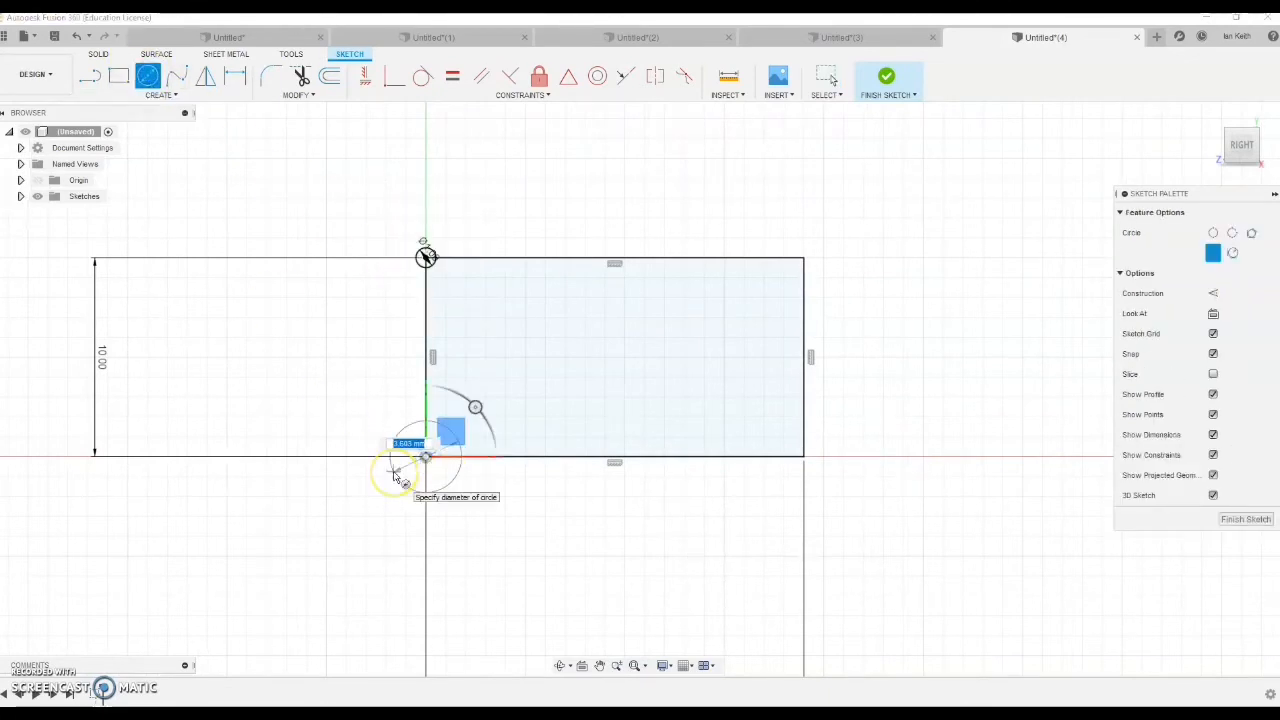
{"action": "key", "text": "Return"}
Draw 1 mm diameter circles centred on the rectangle's two corners away from the vertical axis
{"action": "left_click", "coordinate": [148, 76]}
{"action": "left_click", "coordinate": [803, 258]}
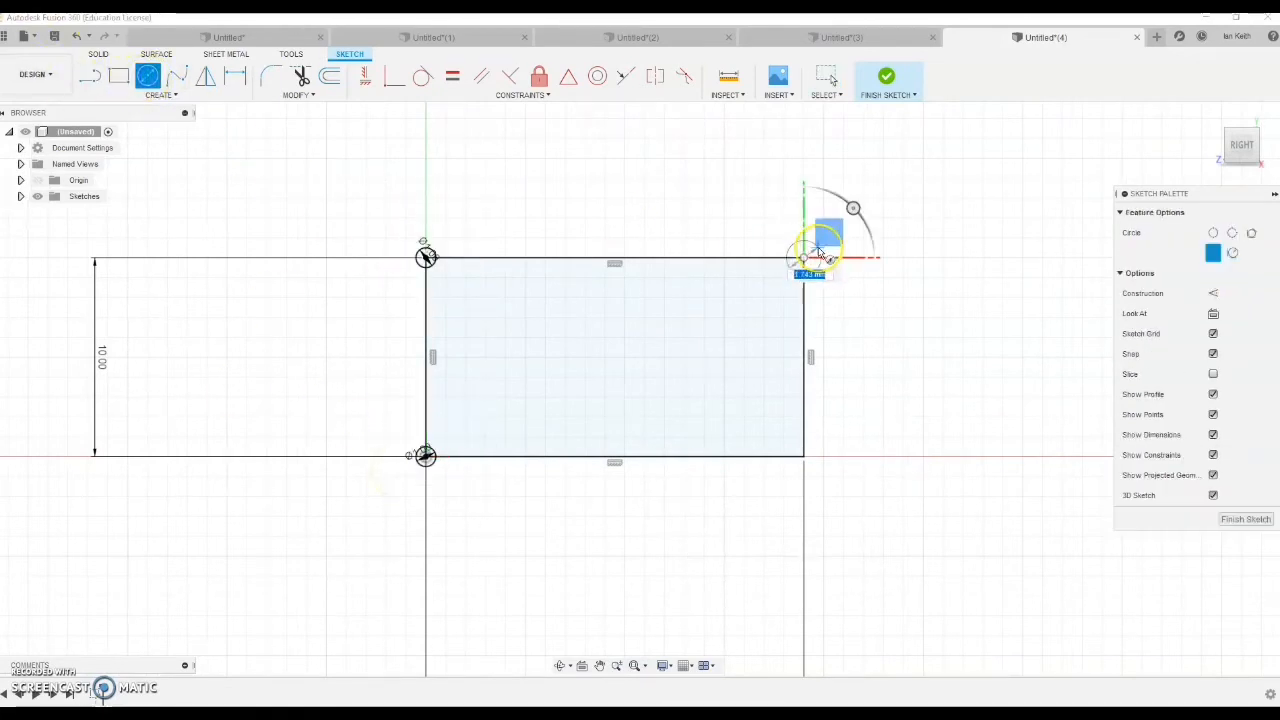
{"action": "key", "text": "Return"}
{"action": "left_click", "coordinate": [148, 76]}
{"action": "left_click", "coordinate": [803, 456]}
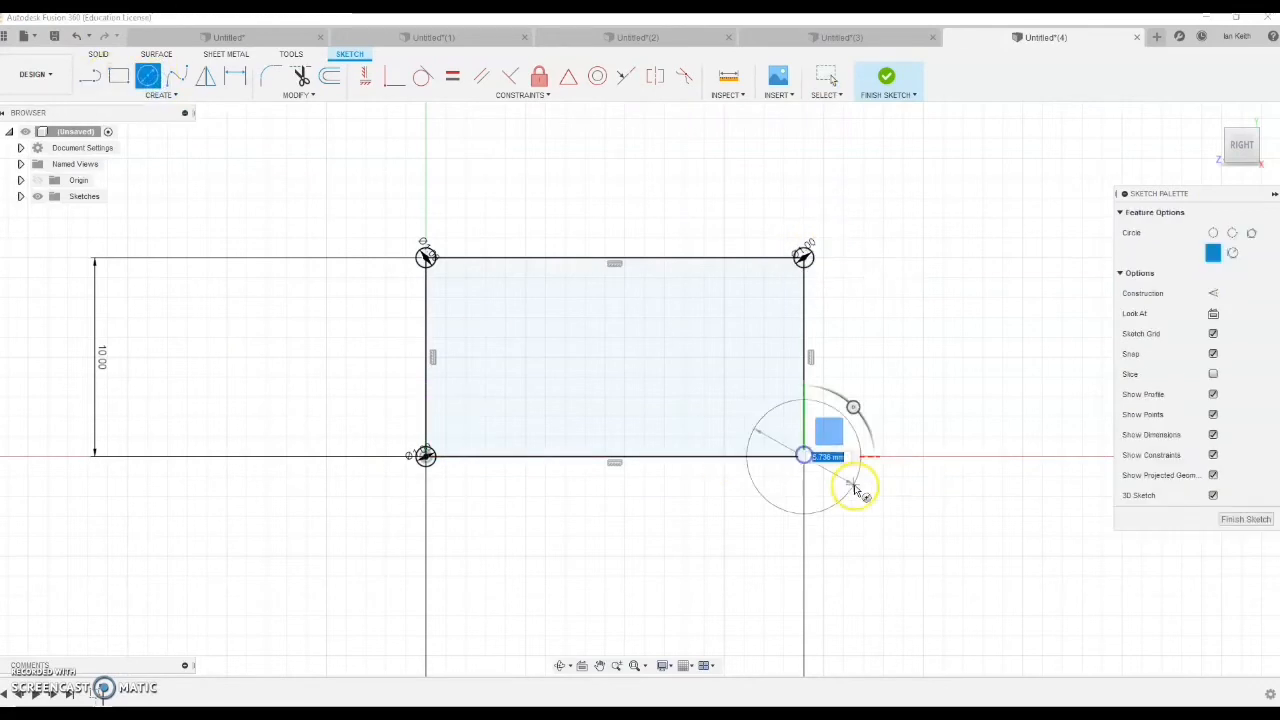
{"action": "key", "text": "Return"}
Draw lines just outside the rectangle's two vertical sides and lower side, joining the outer edges of the corner circles
{"action": "key", "text": "l"}
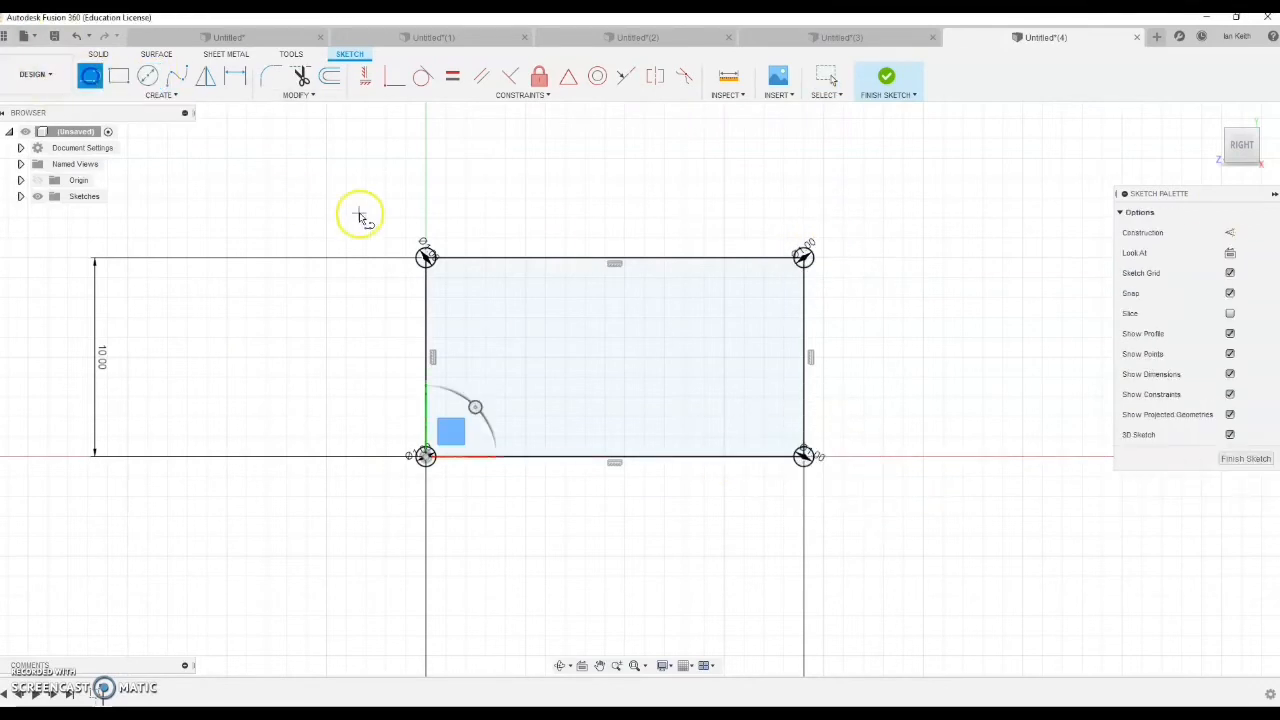
{"action": "left_click", "coordinate": [425, 257]}
{"action": "left_click", "coordinate": [424, 456]}
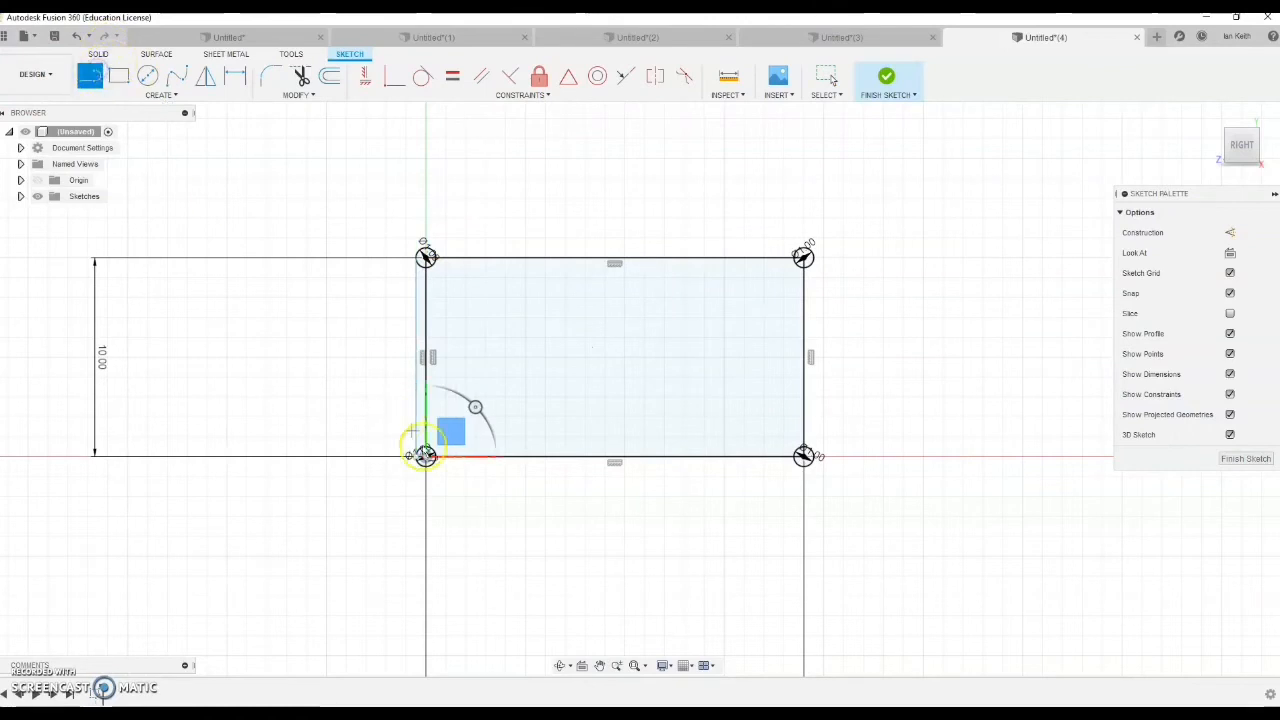
{"action": "left_click", "coordinate": [803, 456]}
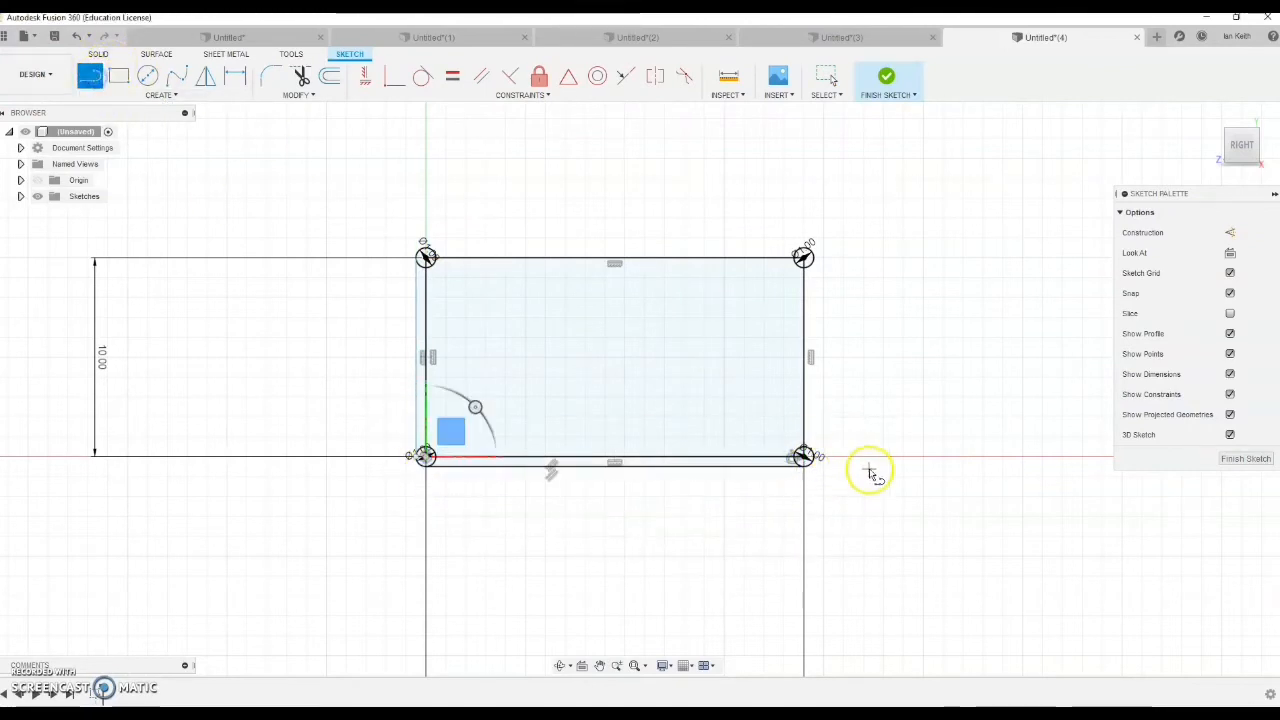
{"action": "left_click", "coordinate": [805, 257]}
Apply tangent constraints between the outer lines and the corner circles
{"action": "left_click", "coordinate": [423, 75]}
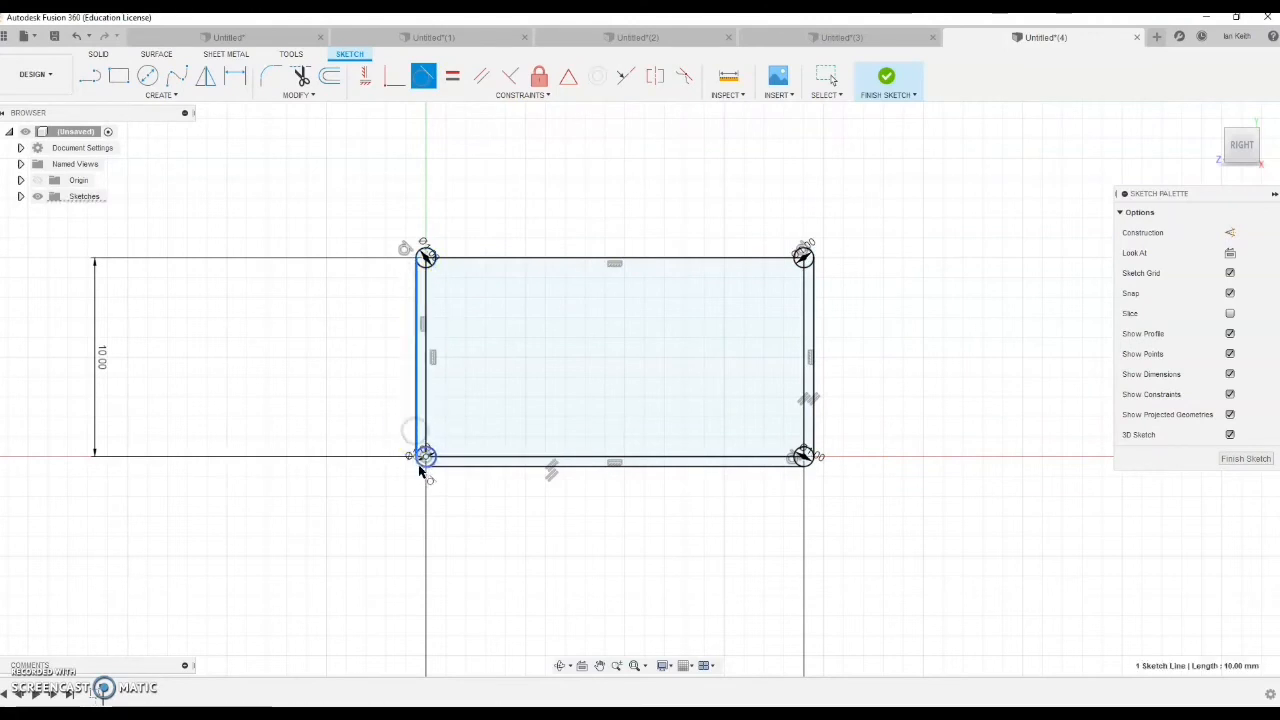
{"action": "left_click", "coordinate": [441, 466]}
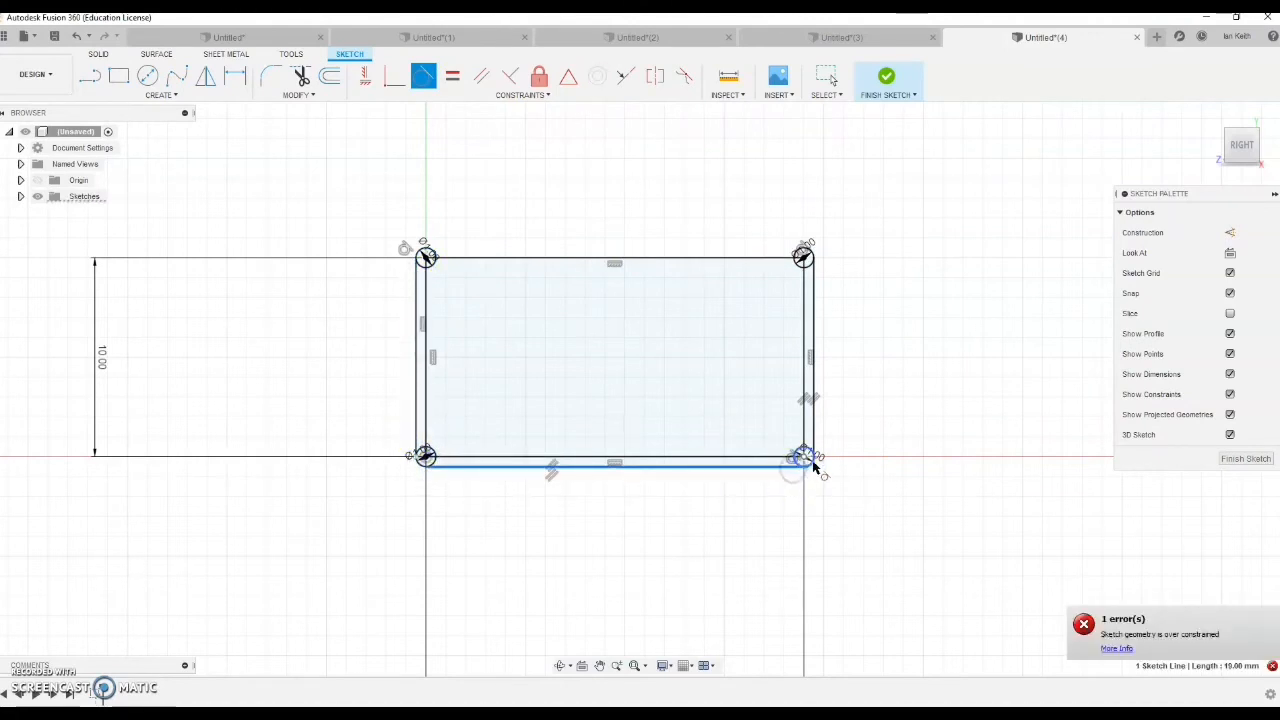
{"action": "left_click", "coordinate": [810, 458]}
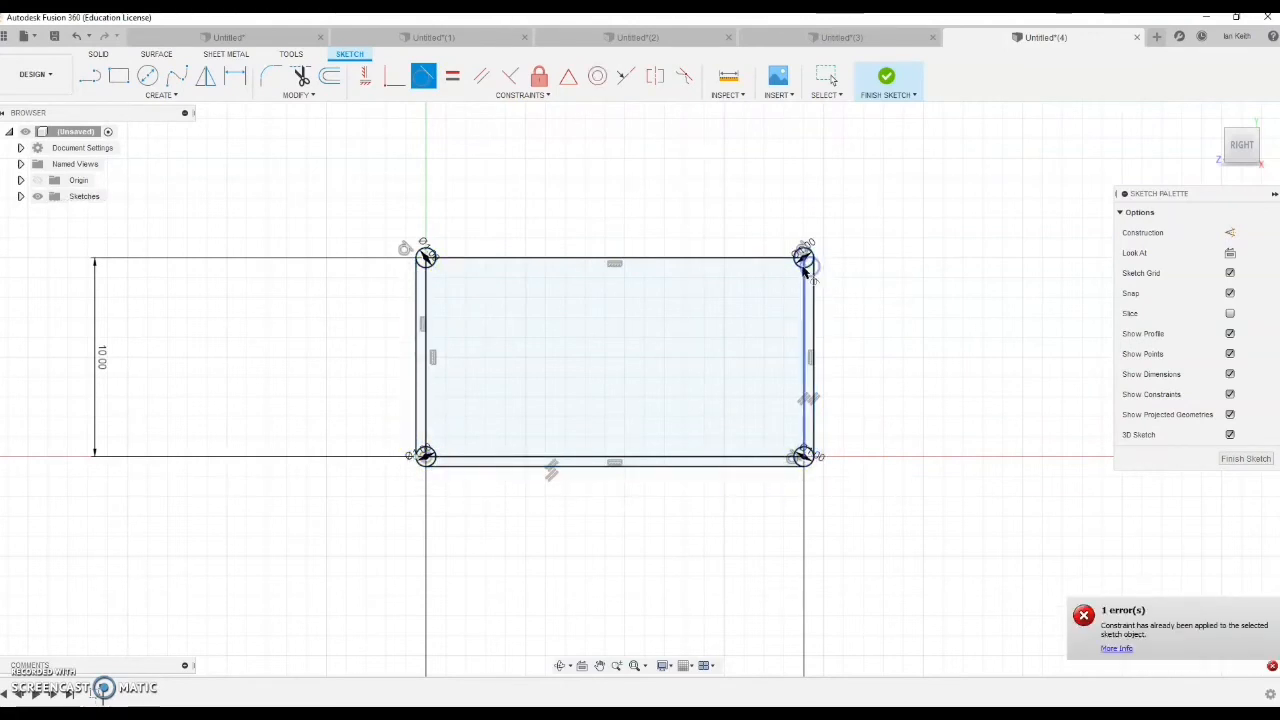
Convert the rectangle's four sides to construction lines
{"action": "key", "text": "Escape"}
{"action": "left_click", "coordinate": [427, 303]}
{"action": "left_click", "coordinate": [494, 260], "text": "shift"}
{"action": "left_click", "coordinate": [509, 457], "text": "shift"}
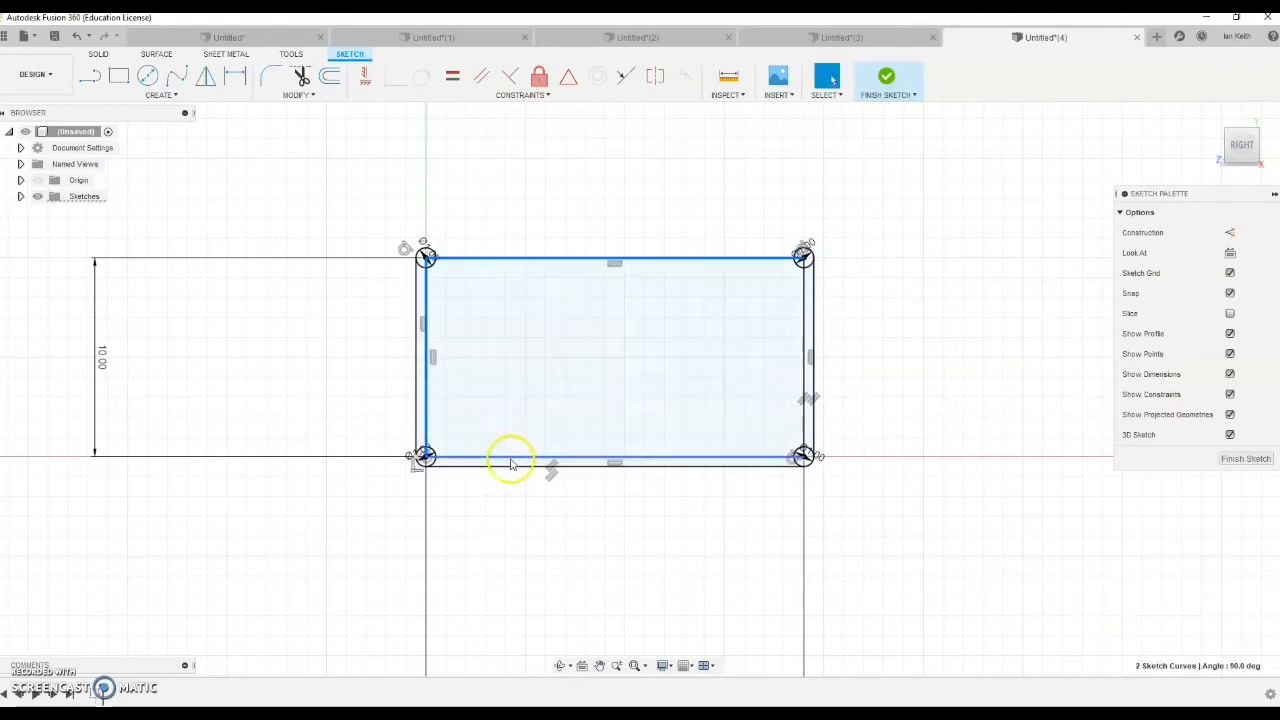
{"action": "left_click", "coordinate": [805, 373], "text": "shift"}
{"action": "left_click", "coordinate": [1157, 240]}
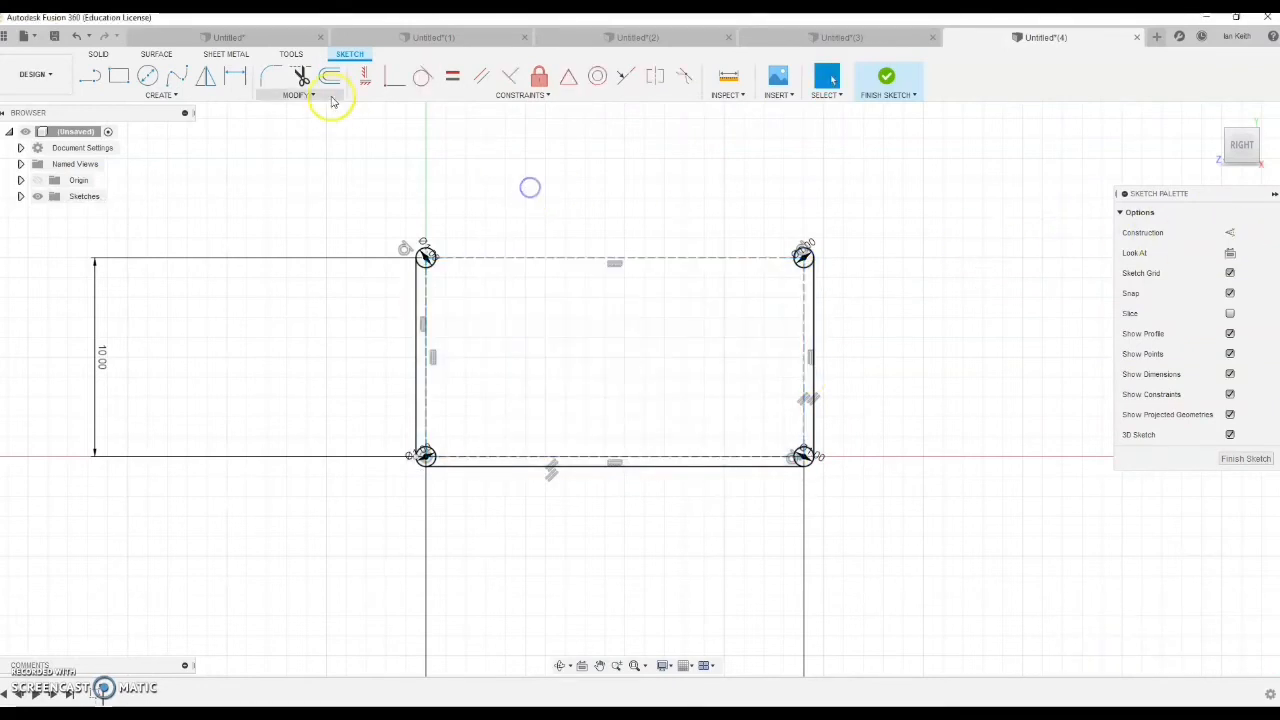
Trim the inner portions of the two lower corner circles, leaving rounded outer corners
{"action": "scroll", "coordinate": [427, 456], "scroll_direction": "up", "scroll_amount": 5}
{"action": "left_click", "coordinate": [430, 455]}
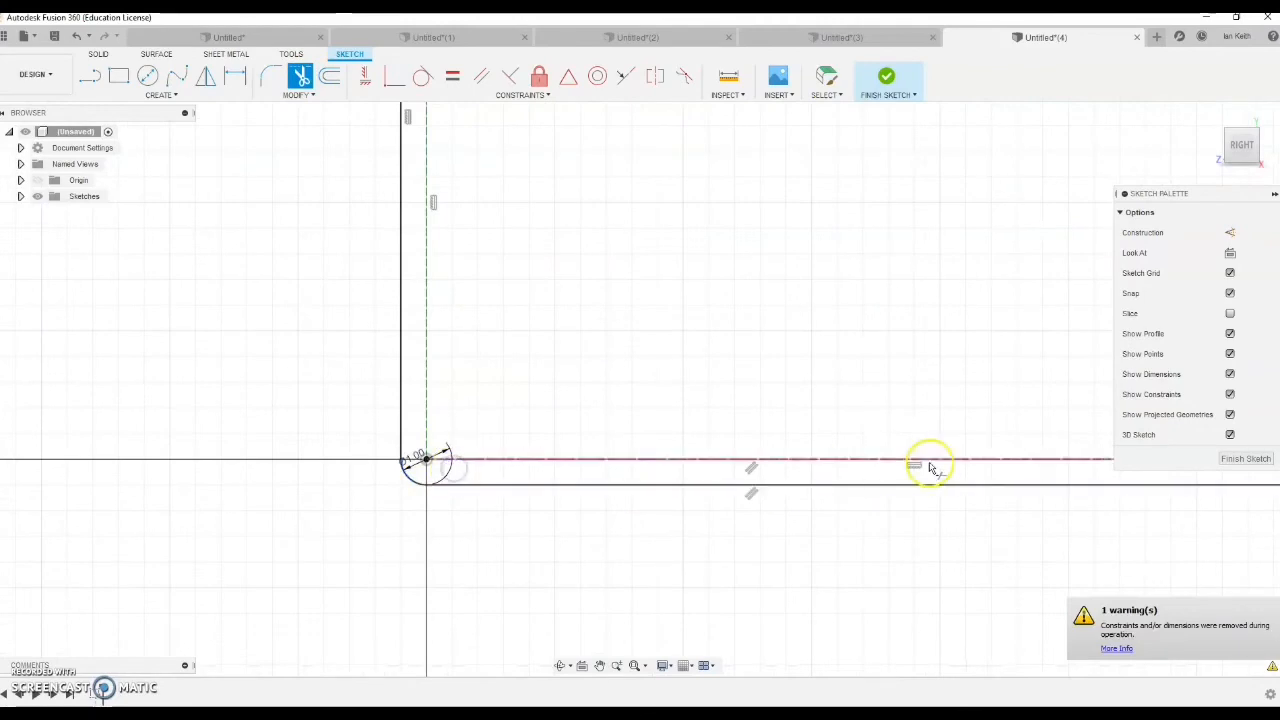
{"action": "scroll", "coordinate": [929, 460], "scroll_direction": "down", "scroll_amount": 2}
{"action": "middle_click_drag", "start_coordinate": [932, 457], "coordinate": [446, 463]}
{"action": "scroll", "coordinate": [730, 497], "scroll_direction": "up", "scroll_amount": 2}
{"action": "left_click", "coordinate": [746, 470]}
{"action": "left_click", "coordinate": [746, 437]}
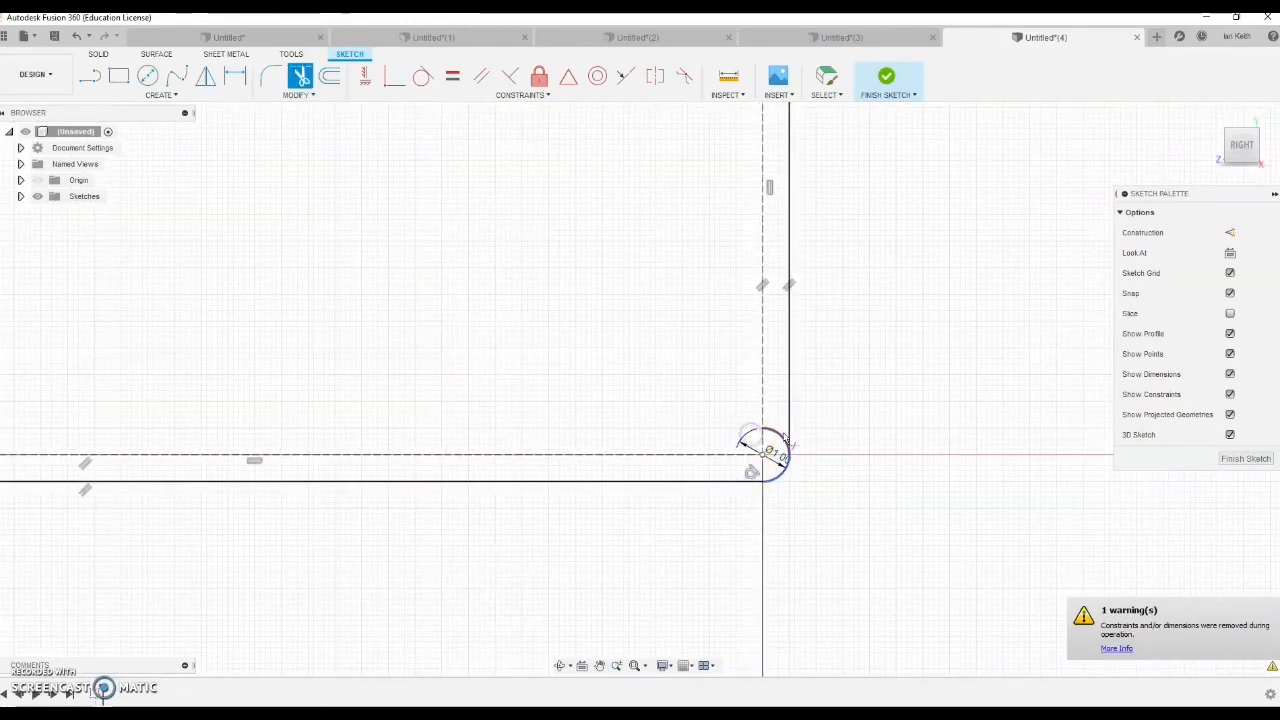
{"action": "left_click", "coordinate": [782, 434]}
{"action": "scroll", "coordinate": [766, 442], "scroll_direction": "down", "scroll_amount": 2}
{"action": "scroll", "coordinate": [766, 447], "scroll_direction": "down", "scroll_amount": 4}
{"action": "scroll", "coordinate": [640, 363], "scroll_direction": "up", "scroll_amount": 2}
{"action": "middle_click_drag", "start_coordinate": [640, 363], "coordinate": [594, 443]}
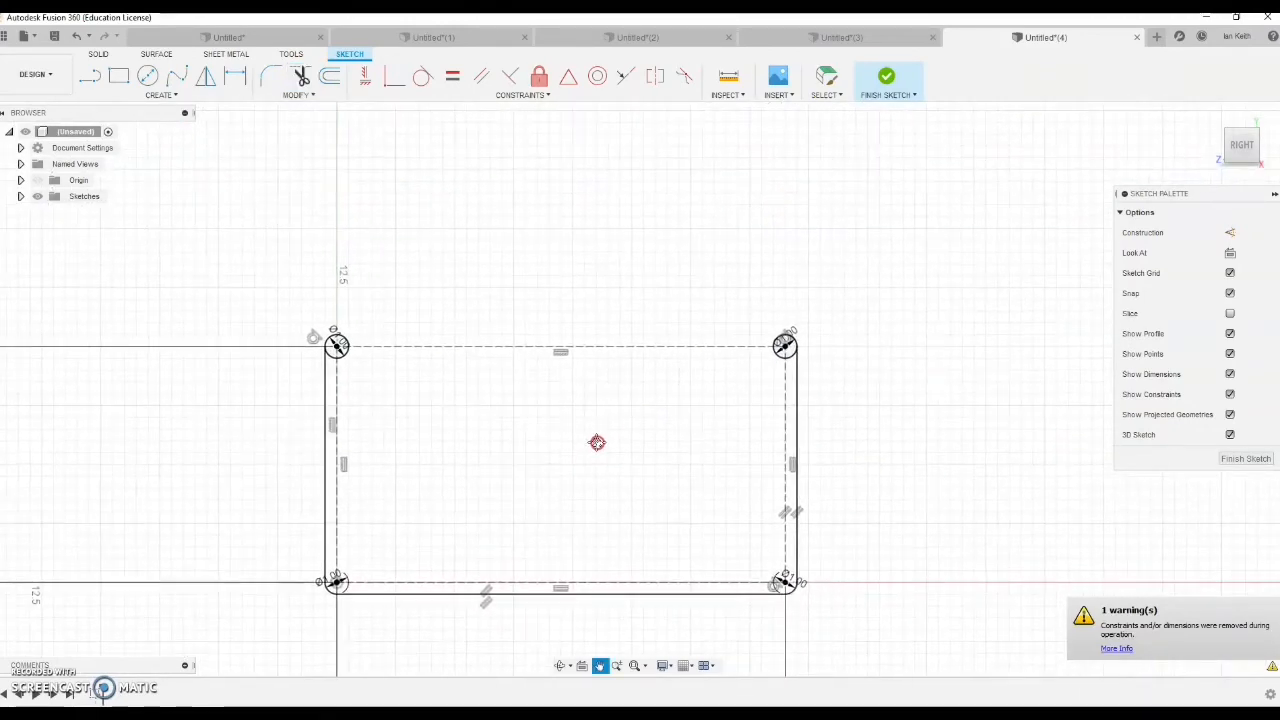
Draw a centre point arc of 10.5 mm radius around the rectangle's upper corner on the vertical axis
{"action": "left_click", "coordinate": [160, 94]}
{"action": "mouse_move", "coordinate": [143, 156]}
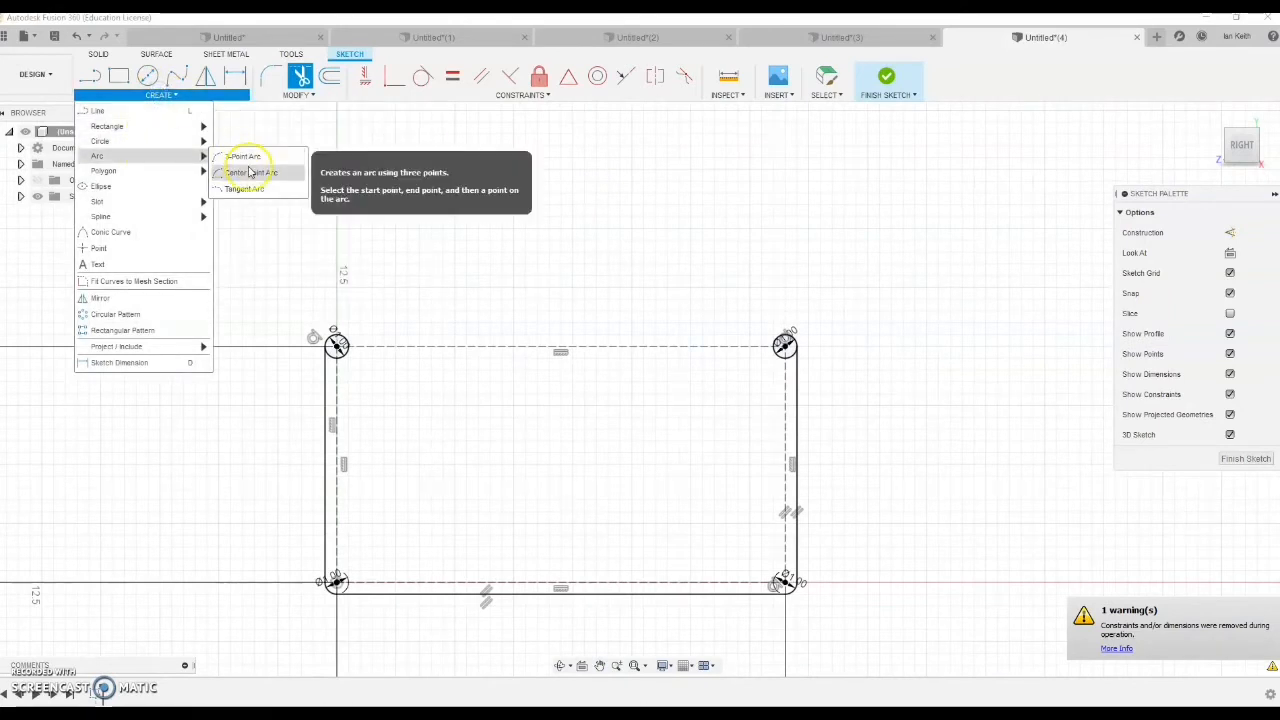
{"action": "left_click", "coordinate": [245, 174]}
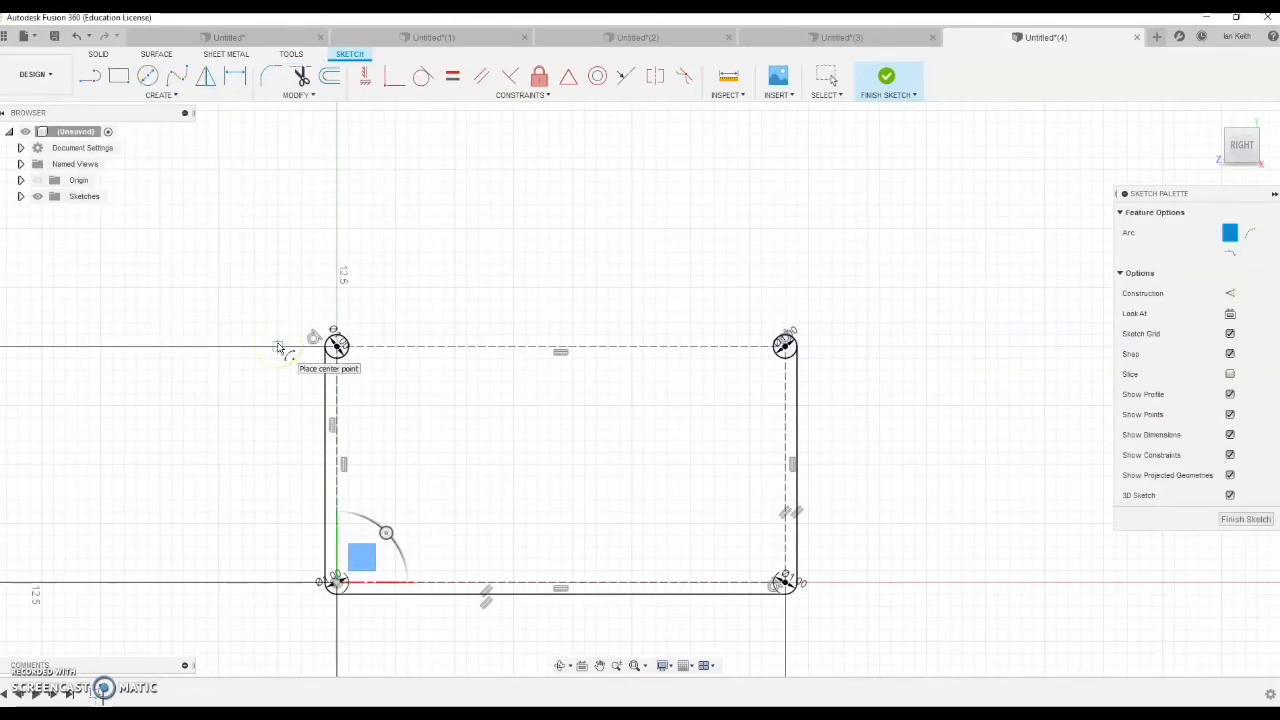
{"action": "left_click", "coordinate": [338, 348]}
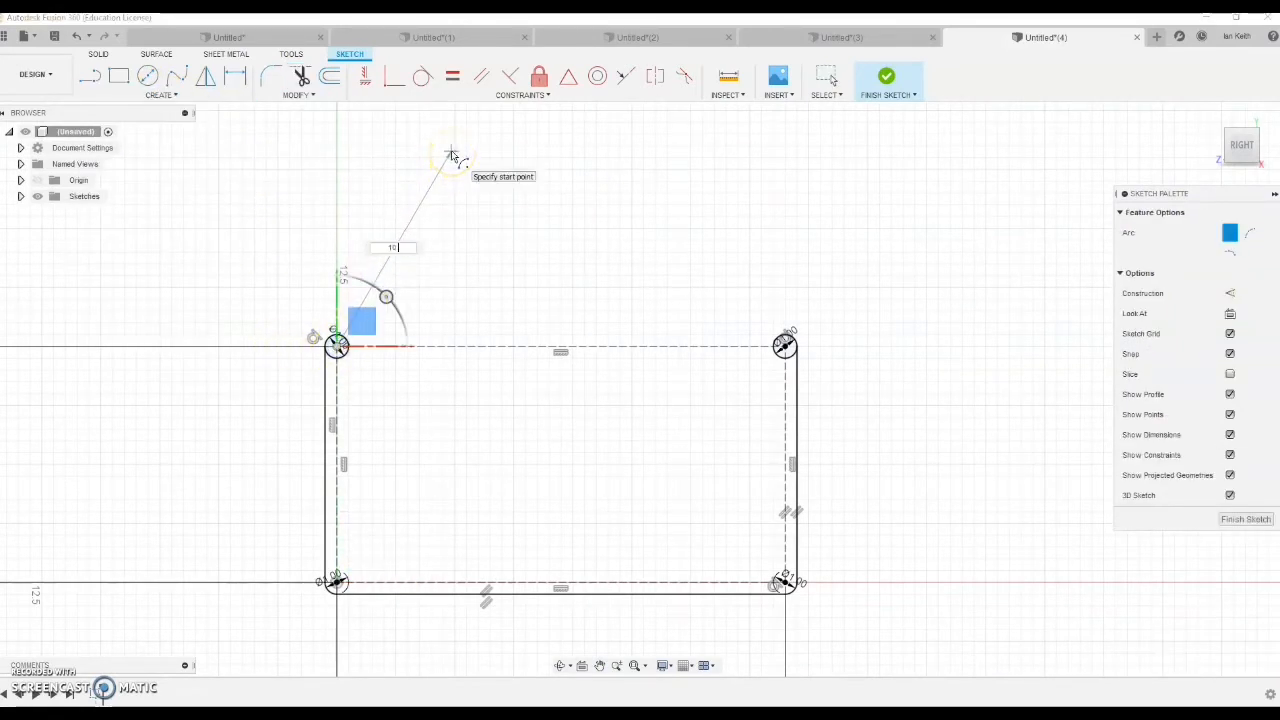
{"action": "left_click", "coordinate": [461, 133]}
{"action": "left_click", "coordinate": [608, 360]}
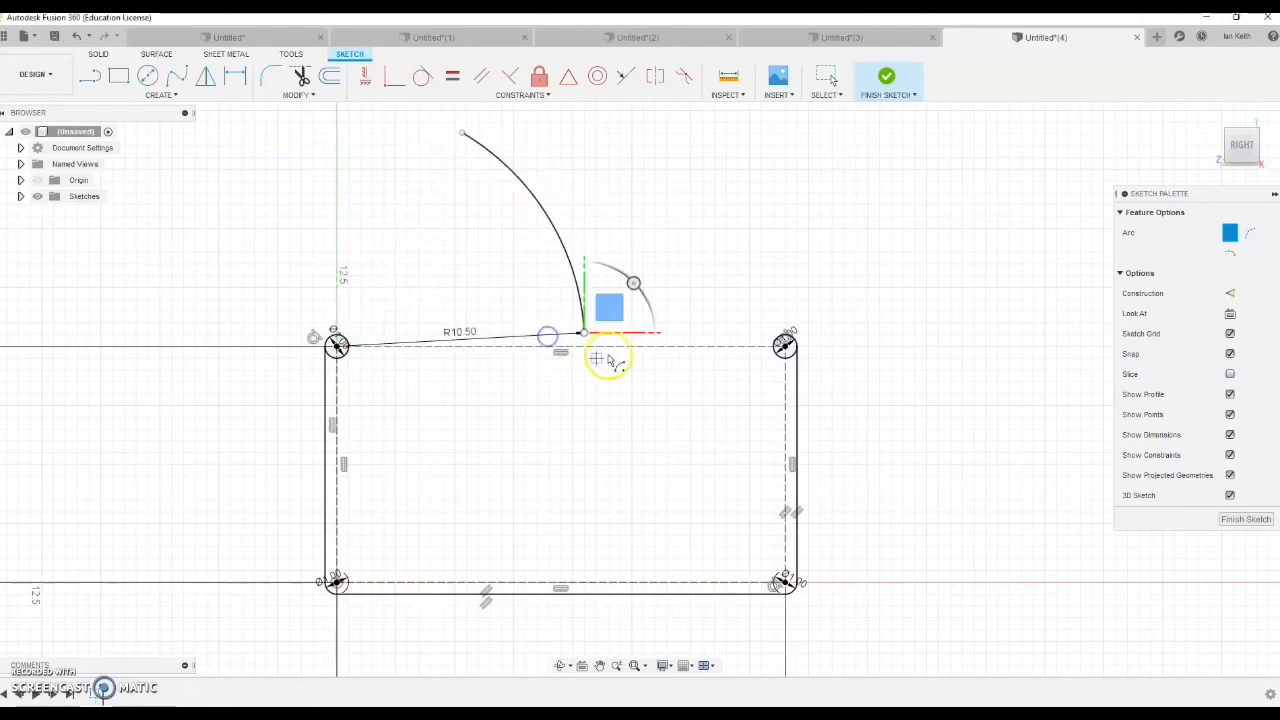
Draw a second 10.5 mm radius centre point arc around the opposite upper corner, crossing the first arc above the rectangle
{"action": "left_click", "coordinate": [786, 348]}
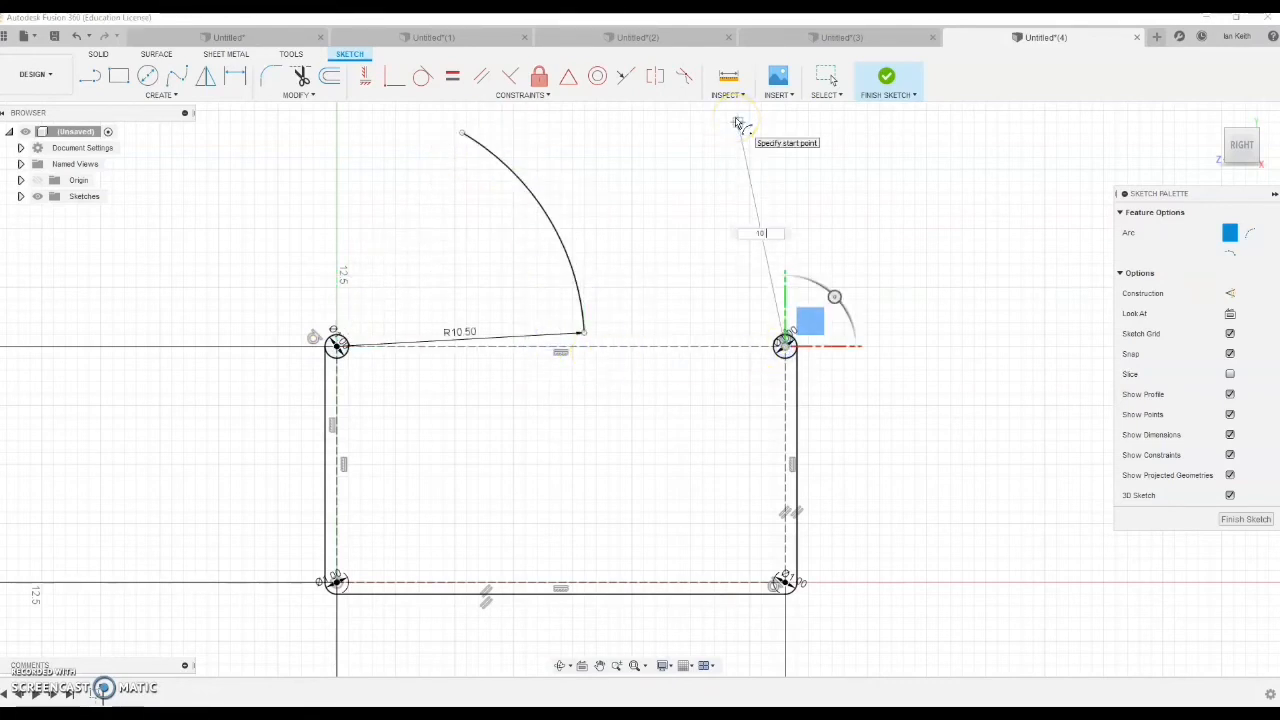
{"action": "key", "text": "Escape"}
{"action": "left_click", "coordinate": [155, 92]}
{"action": "left_click", "coordinate": [249, 157]}
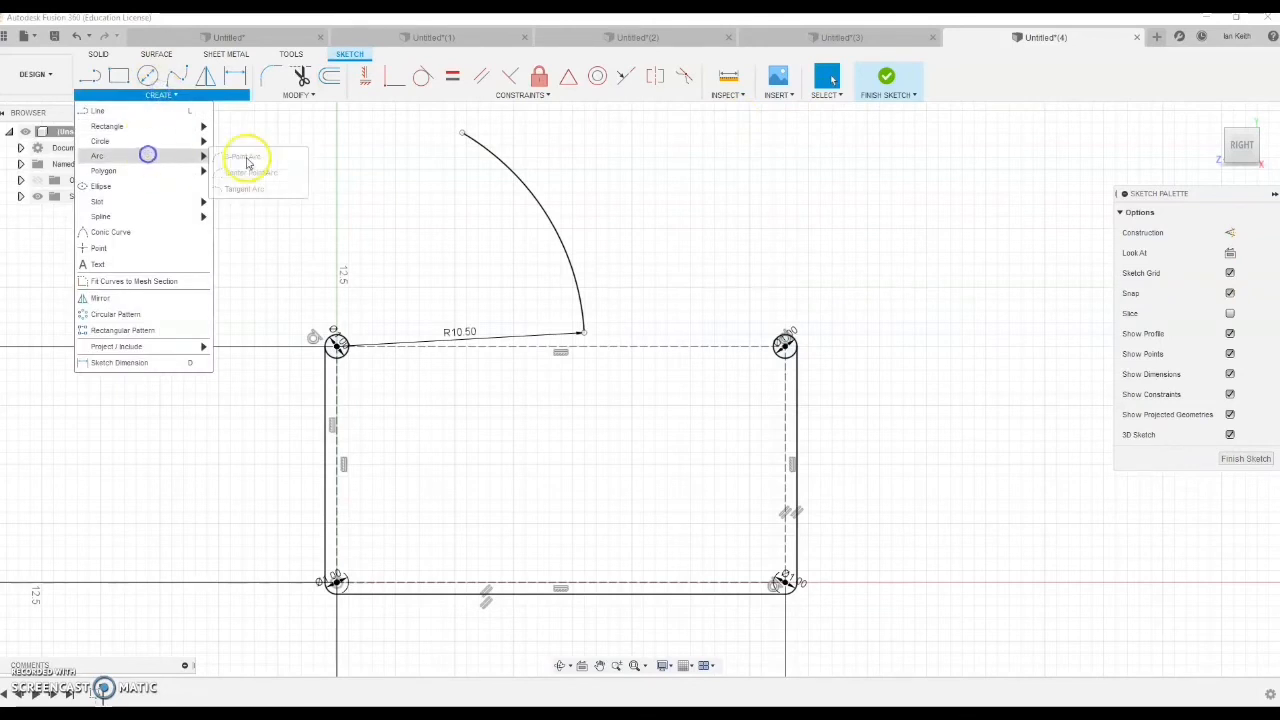
{"action": "left_click", "coordinate": [786, 348]}
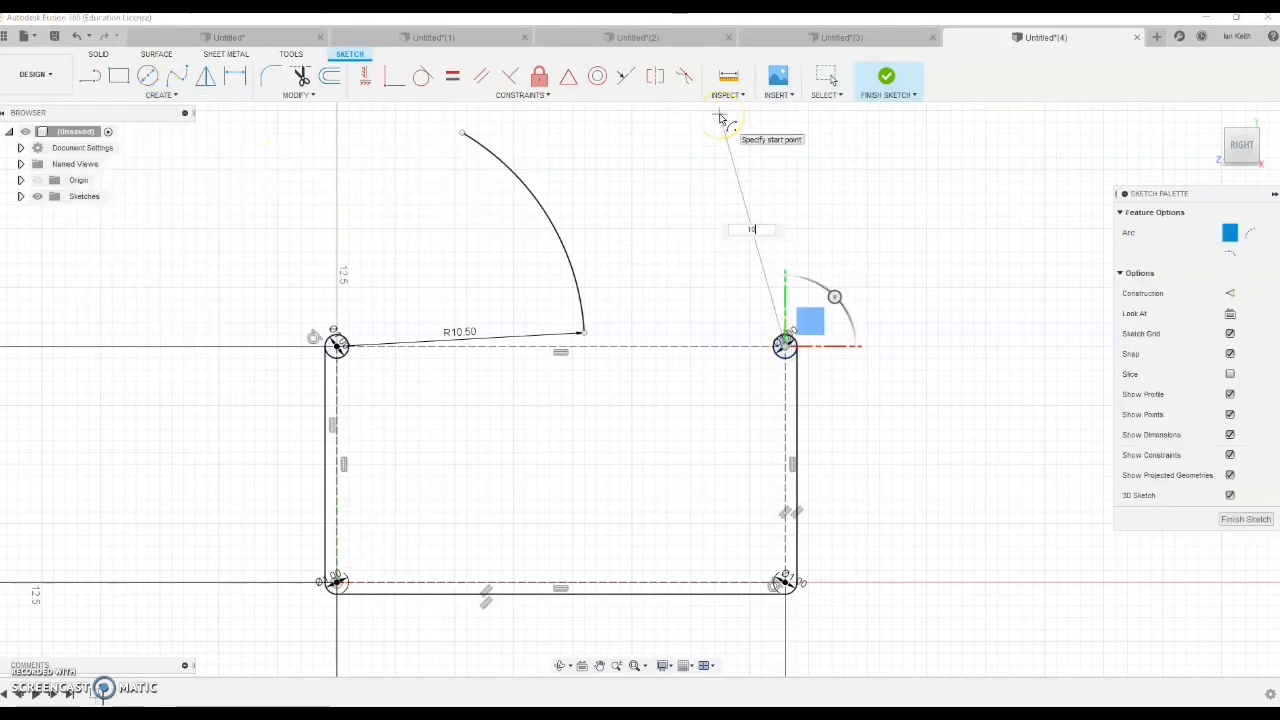
{"action": "left_click", "coordinate": [718, 110]}
{"action": "left_click", "coordinate": [546, 280]}
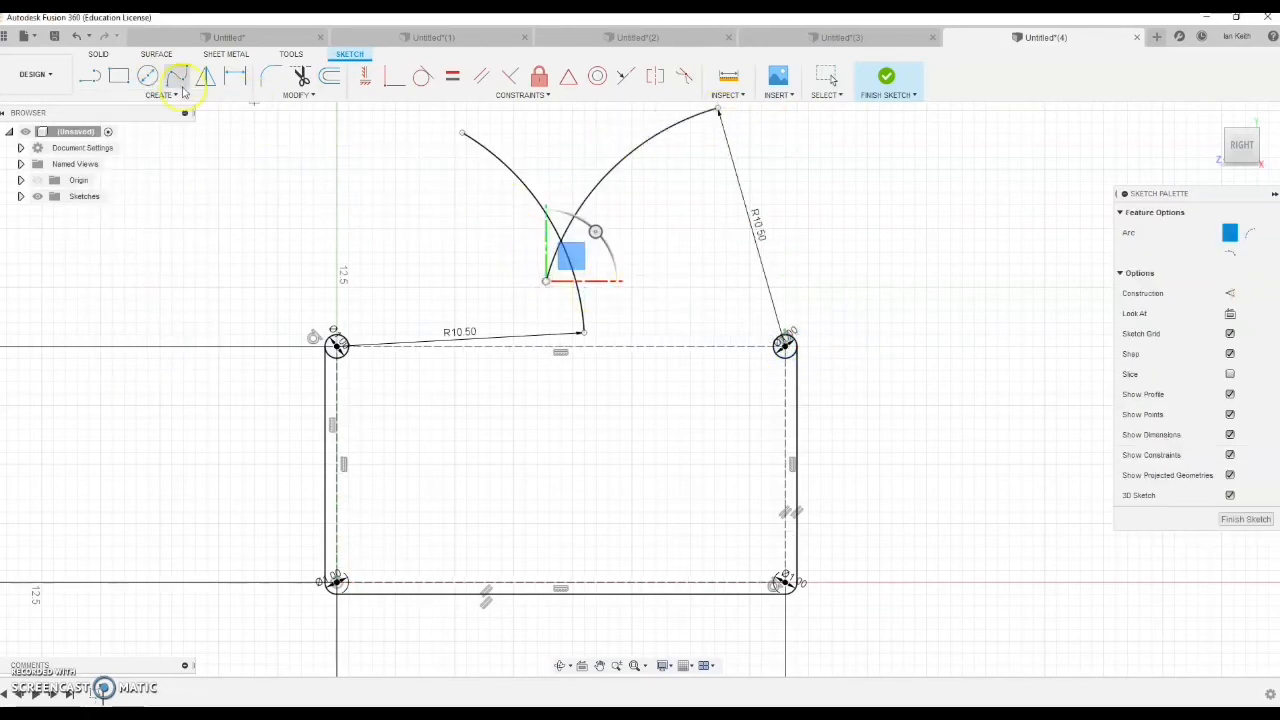
Draw a 20 mm diameter circle centred on the intersection of the two arcs
{"action": "key", "text": "c"}
{"action": "left_click", "coordinate": [560, 240]}
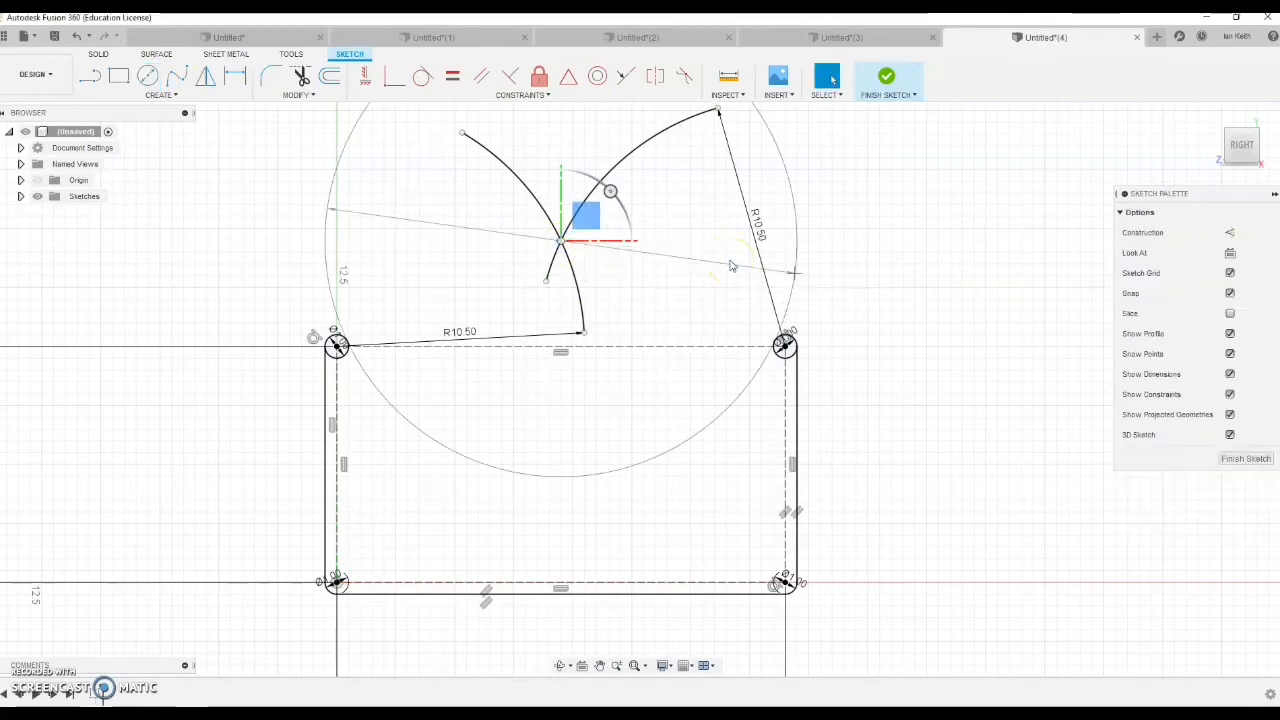
{"action": "left_click", "coordinate": [731, 266]}
Trim away the upper part of the 20 mm circle and the inner portions of the two upper corner circles
{"action": "key", "text": "t"}
{"action": "left_click", "coordinate": [325, 242]}
{"action": "scroll", "coordinate": [340, 345], "scroll_direction": "up", "scroll_amount": 2}
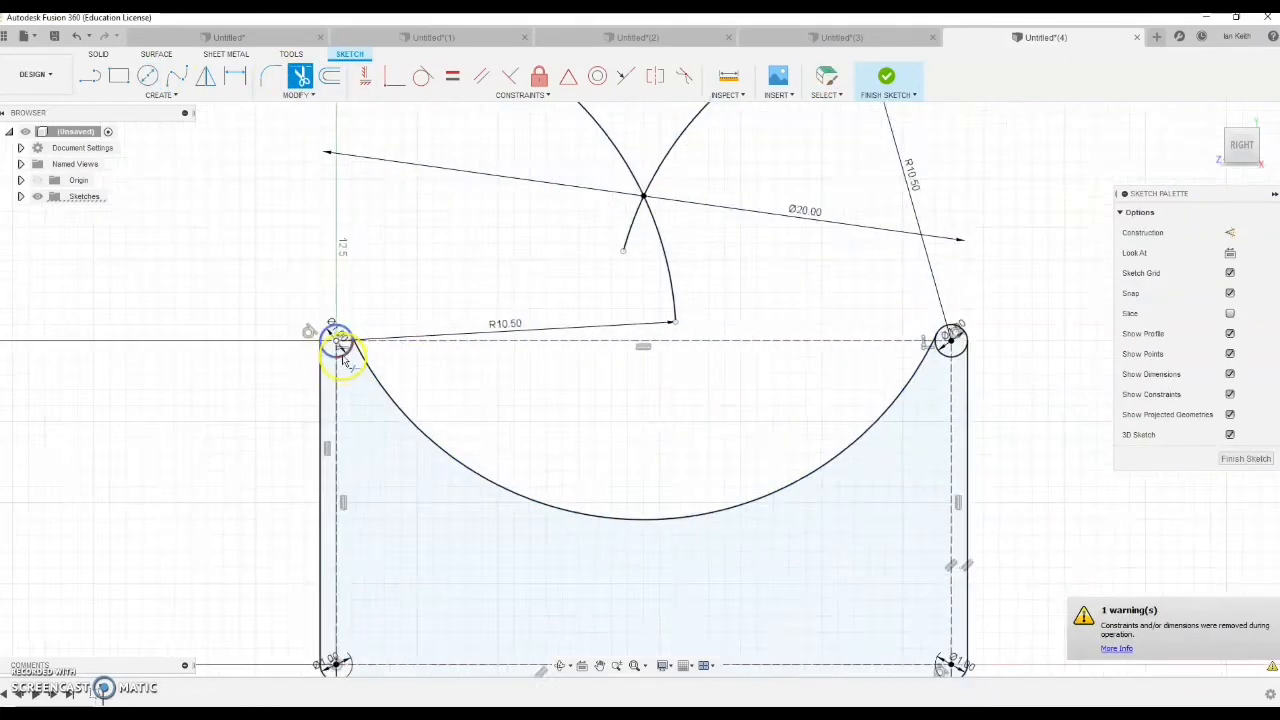
{"action": "scroll", "coordinate": [343, 358], "scroll_direction": "up", "scroll_amount": 3}
{"action": "left_click", "coordinate": [343, 358]}
{"action": "scroll", "coordinate": [345, 350], "scroll_direction": "up", "scroll_amount": 4}
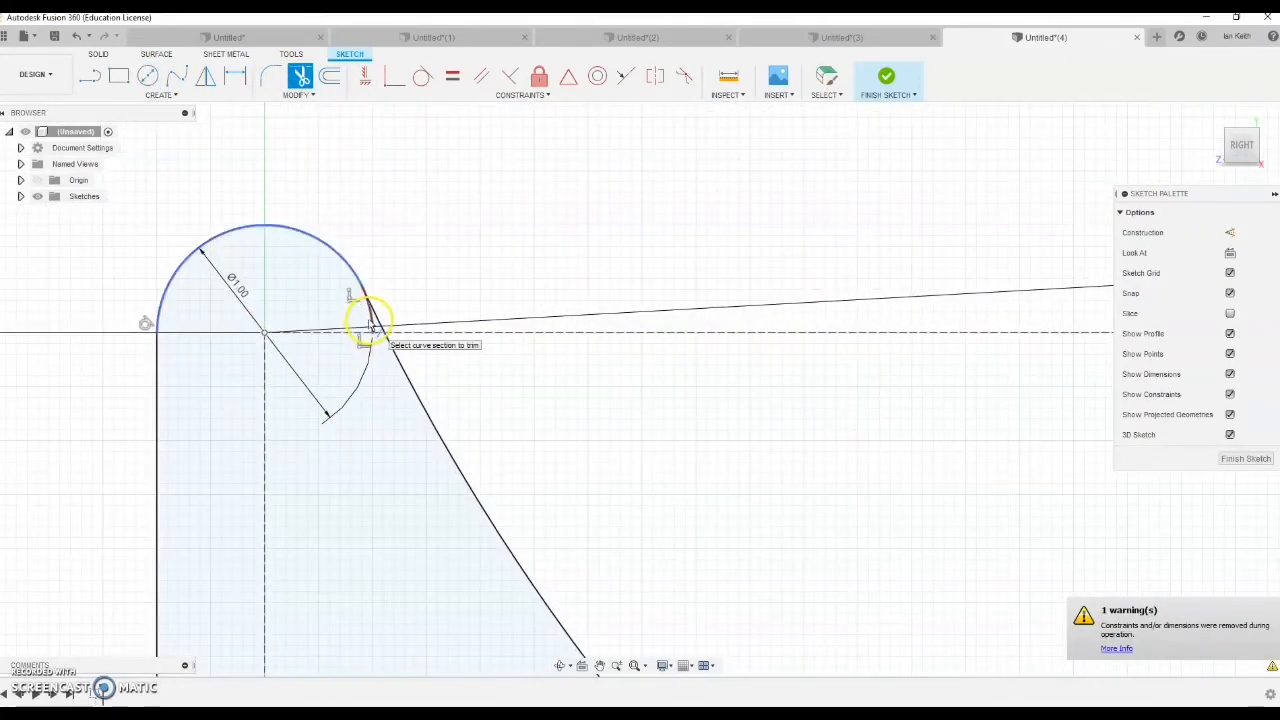
{"action": "scroll", "coordinate": [380, 345], "scroll_direction": "down", "scroll_amount": 8}
{"action": "scroll", "coordinate": [866, 390], "scroll_direction": "up", "scroll_amount": 6}
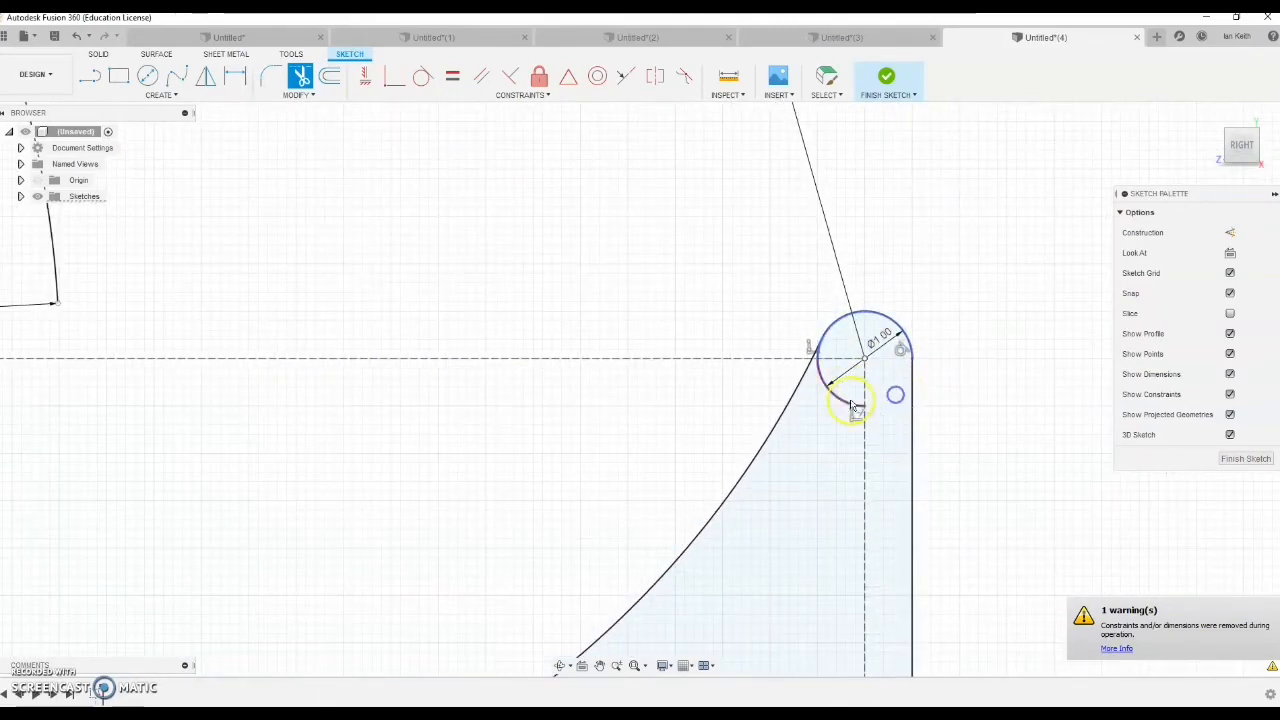
{"action": "left_click", "coordinate": [852, 407]}
{"action": "scroll", "coordinate": [820, 370], "scroll_direction": "down", "scroll_amount": 10}
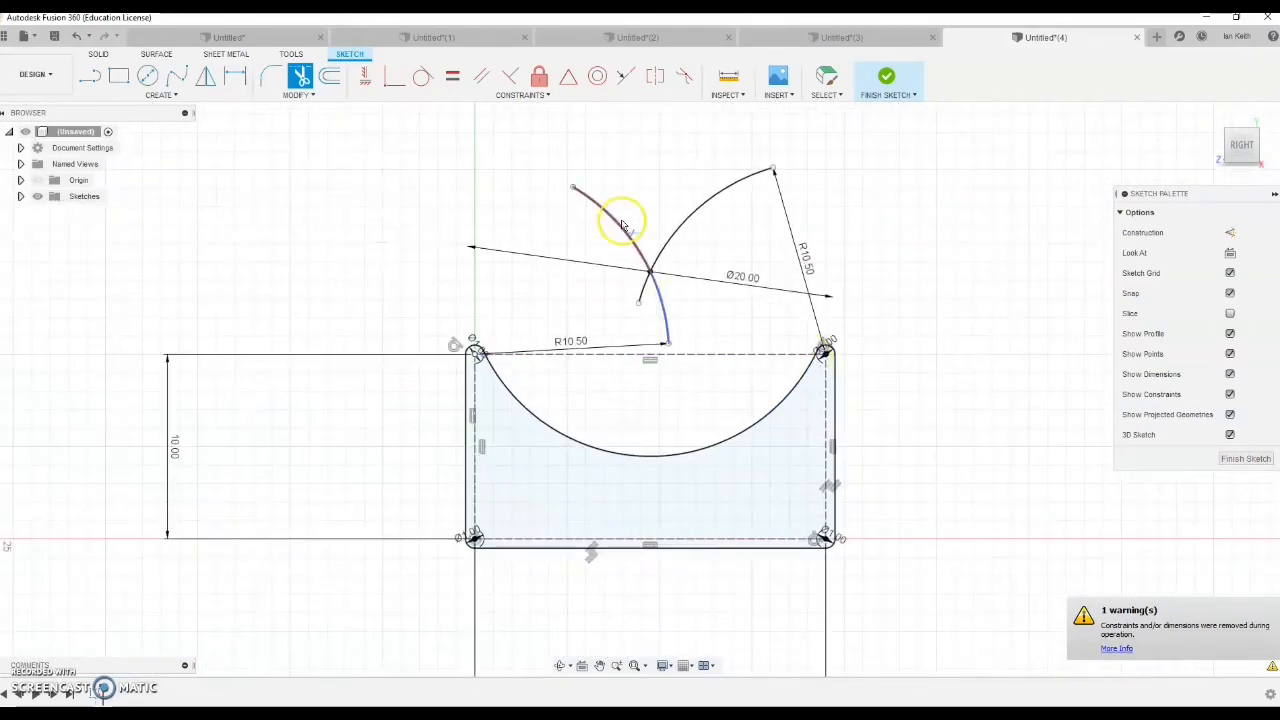
Convert the two 10.5 mm radius arcs to construction and finish the sketch
{"action": "key", "text": "Escape"}
{"action": "left_click", "coordinate": [625, 234]}
{"action": "left_click", "coordinate": [670, 234], "text": "ctrl"}
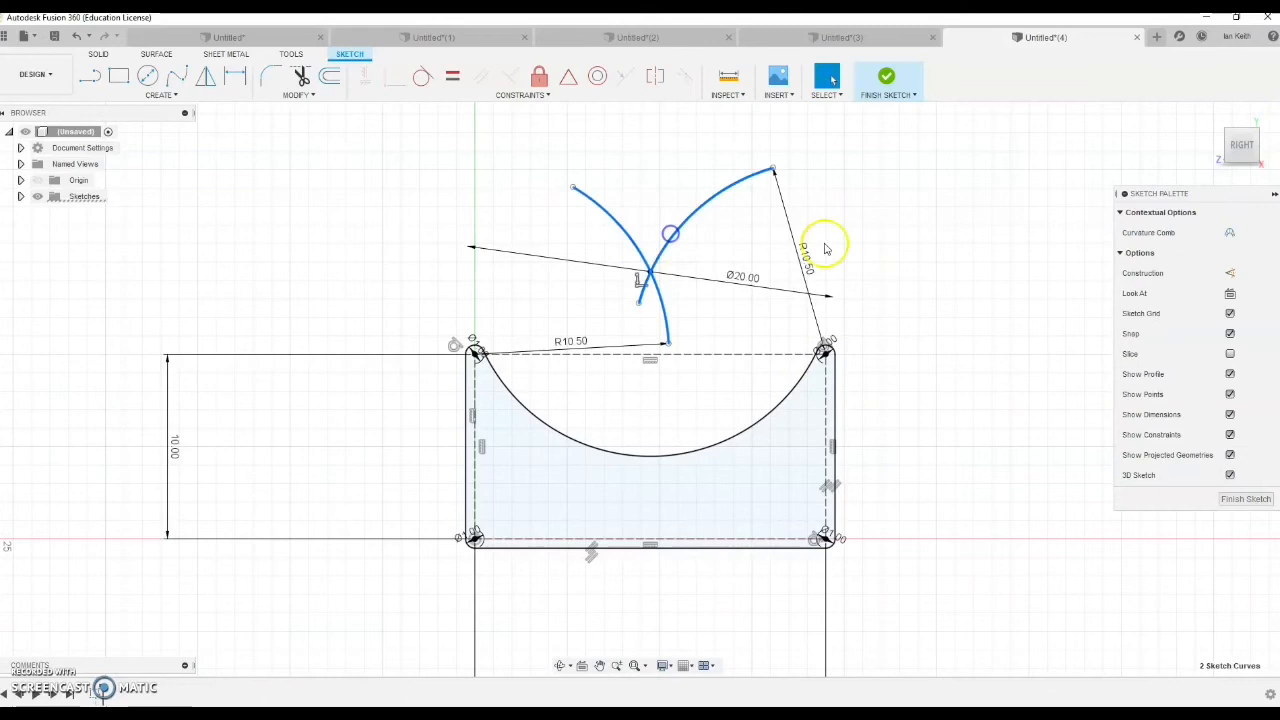
{"action": "left_click", "coordinate": [1238, 272]}
{"action": "left_click", "coordinate": [946, 306]}
{"action": "left_click", "coordinate": [884, 78]}
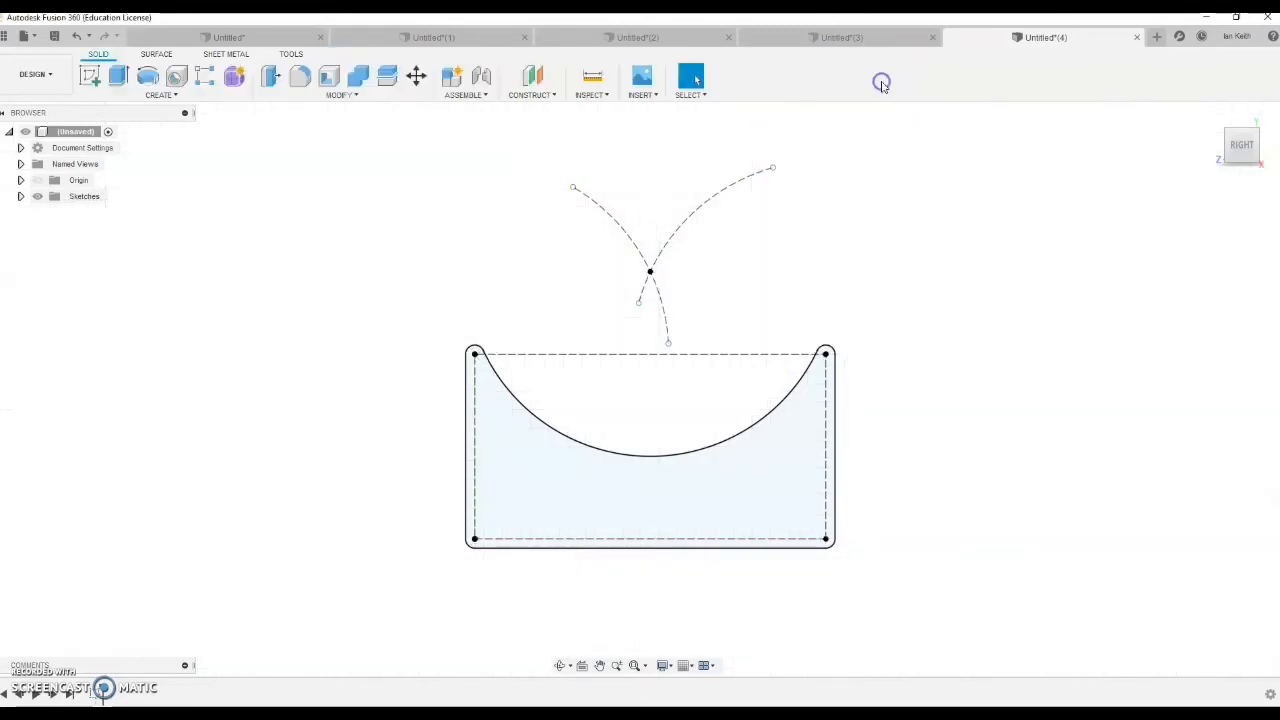
Extrude the closed profile with the concave upper edge as a new body
{"action": "left_click", "coordinate": [1228, 130]}
{"action": "left_click", "coordinate": [118, 76]}
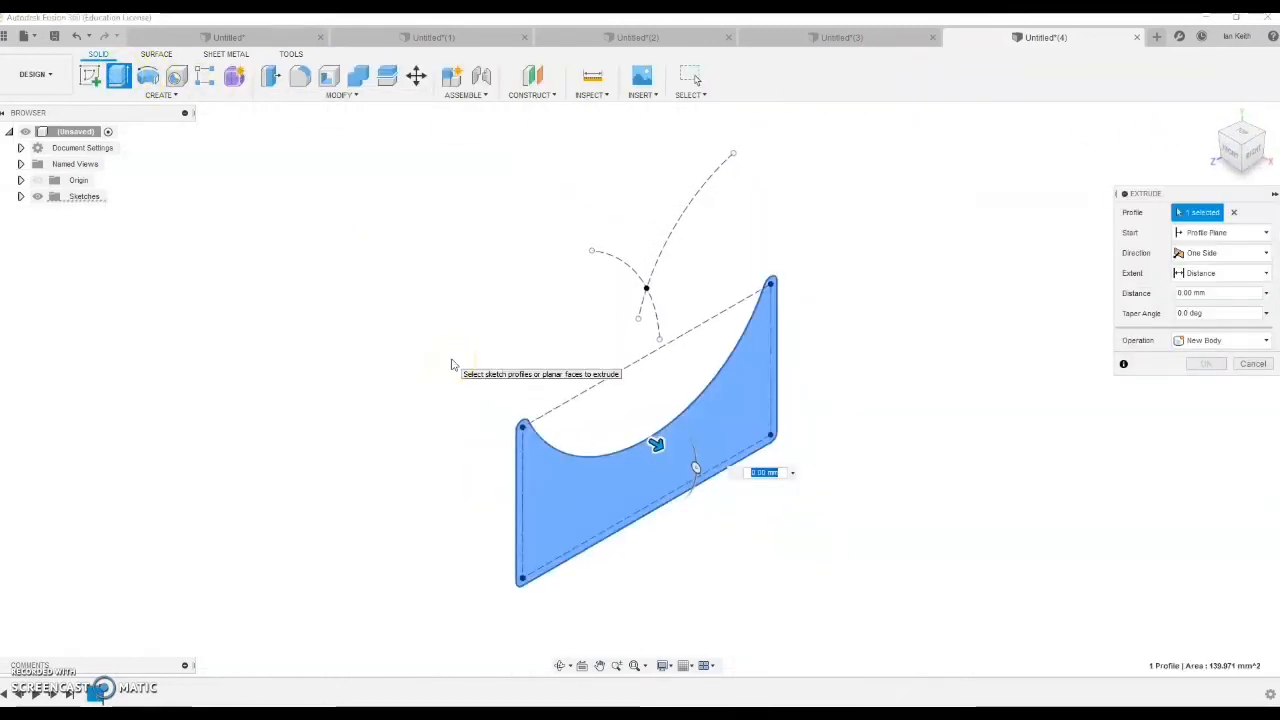
{"action": "key", "text": "Return"}
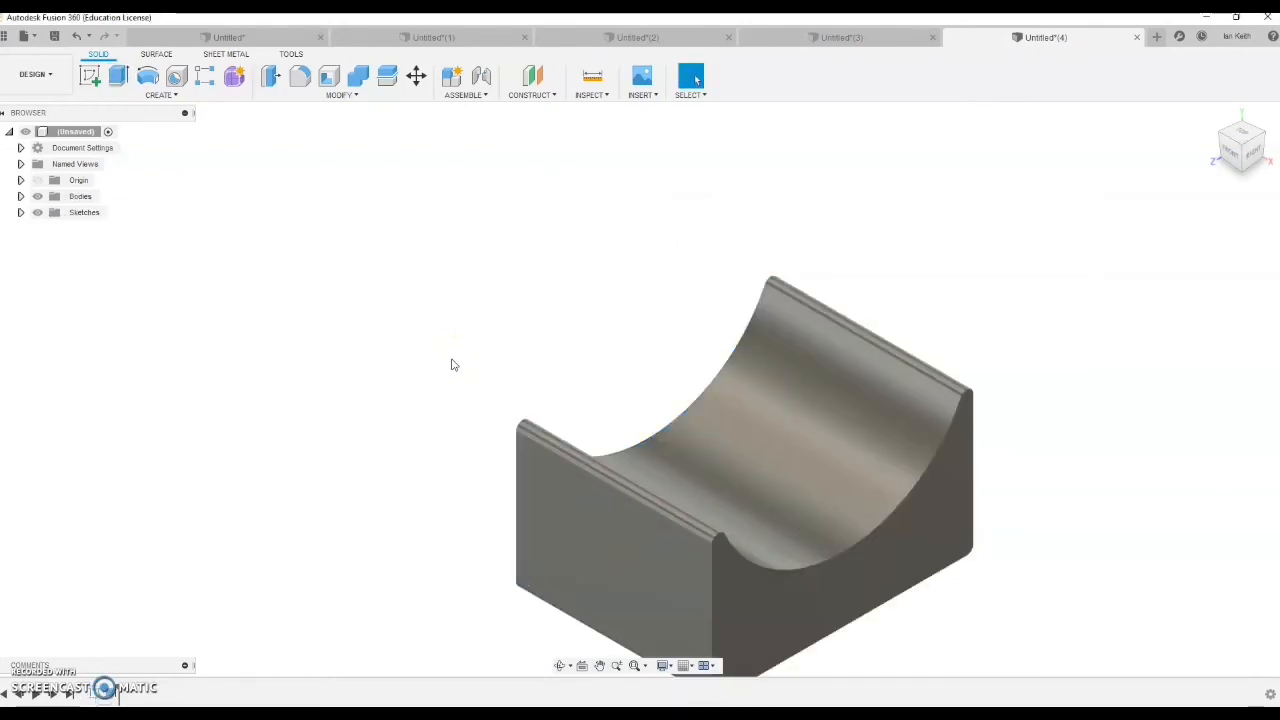
{"action": "left_click", "coordinate": [633, 665]}
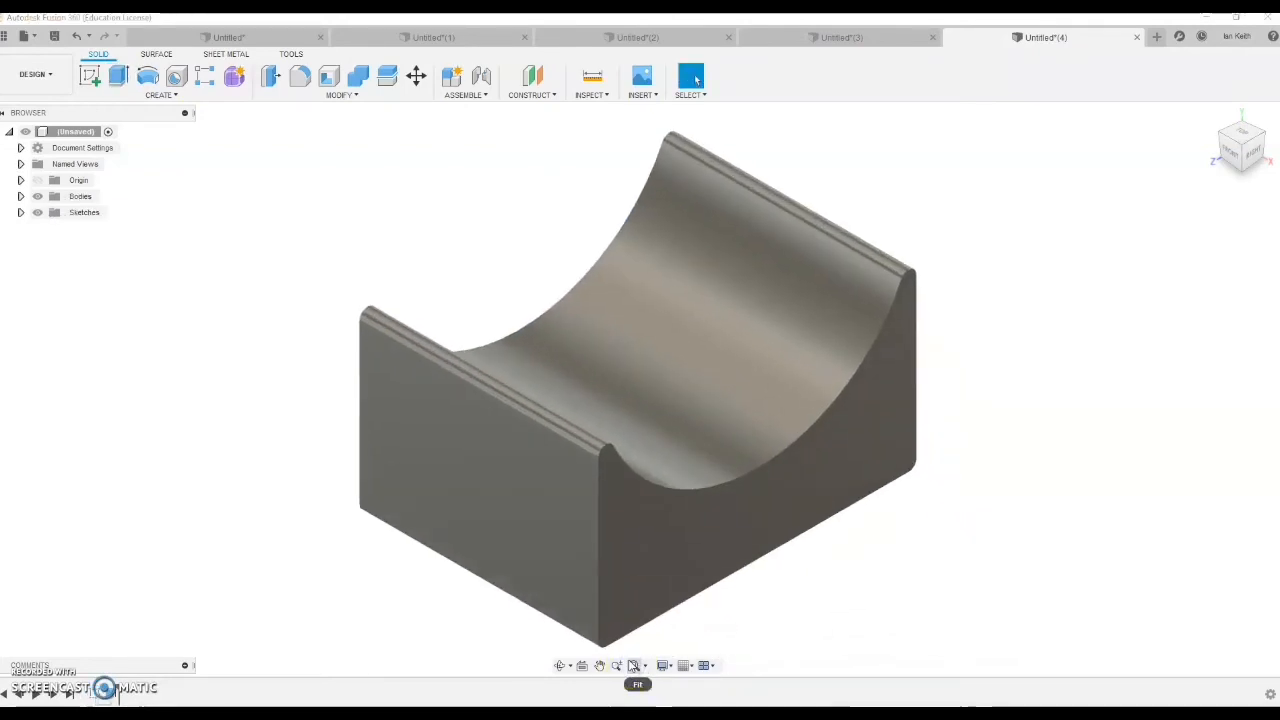
Start a sketch on the body's flat bottom face and project its two 19 mm long edges
{"action": "mouse_move", "coordinate": [633, 600]}
{"action": "middle_mouse_down", "text": "shift"}
{"action": "mouse_move", "coordinate": [600, 420]}
{"action": "mouse_move", "coordinate": [89, 76]}
{"action": "middle_mouse_up", "text": "shift"}
{"action": "left_click", "coordinate": [89, 76]}
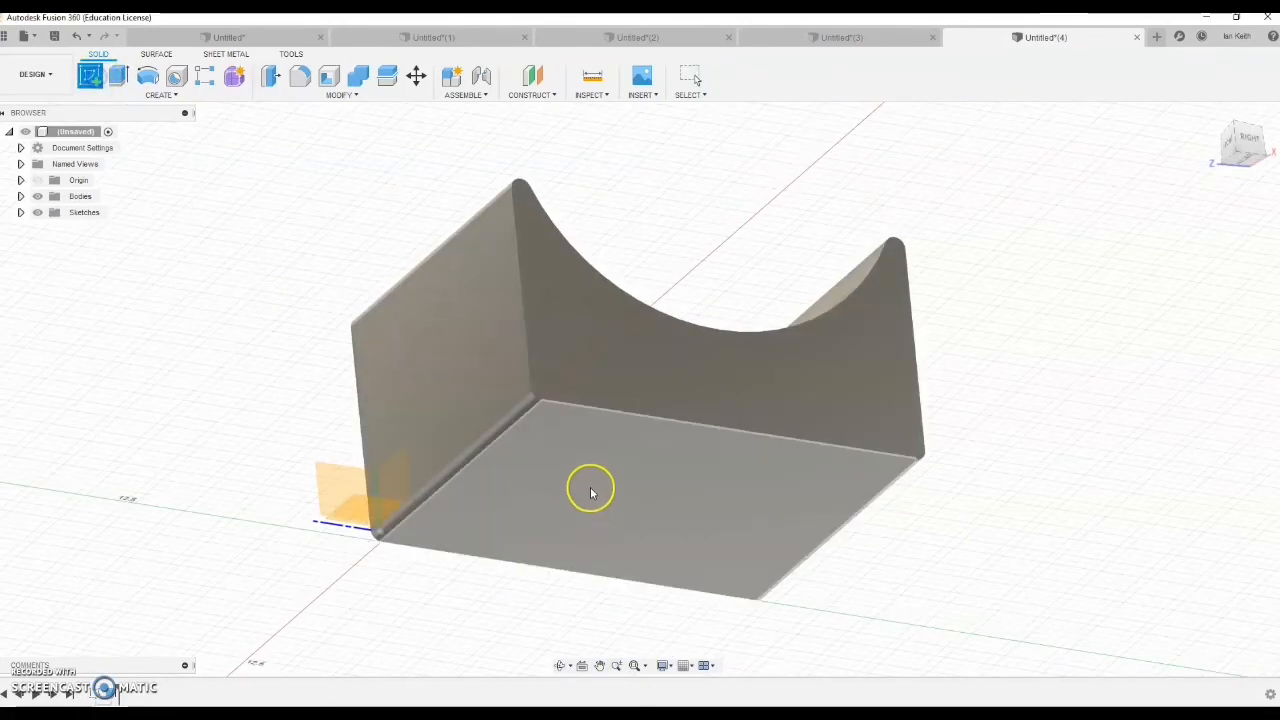
{"action": "left_click", "coordinate": [589, 486]}
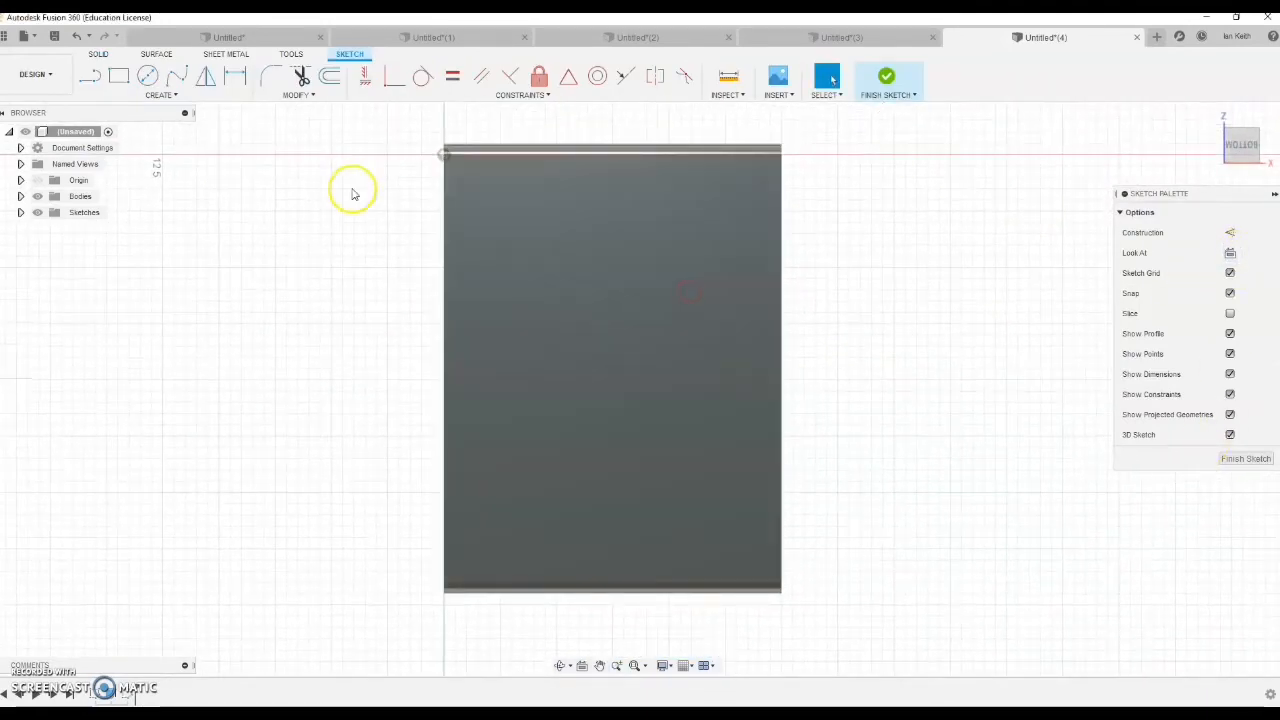
{"action": "left_click", "coordinate": [176, 95]}
{"action": "left_click", "coordinate": [246, 343]}
{"action": "left_click", "coordinate": [449, 323]}
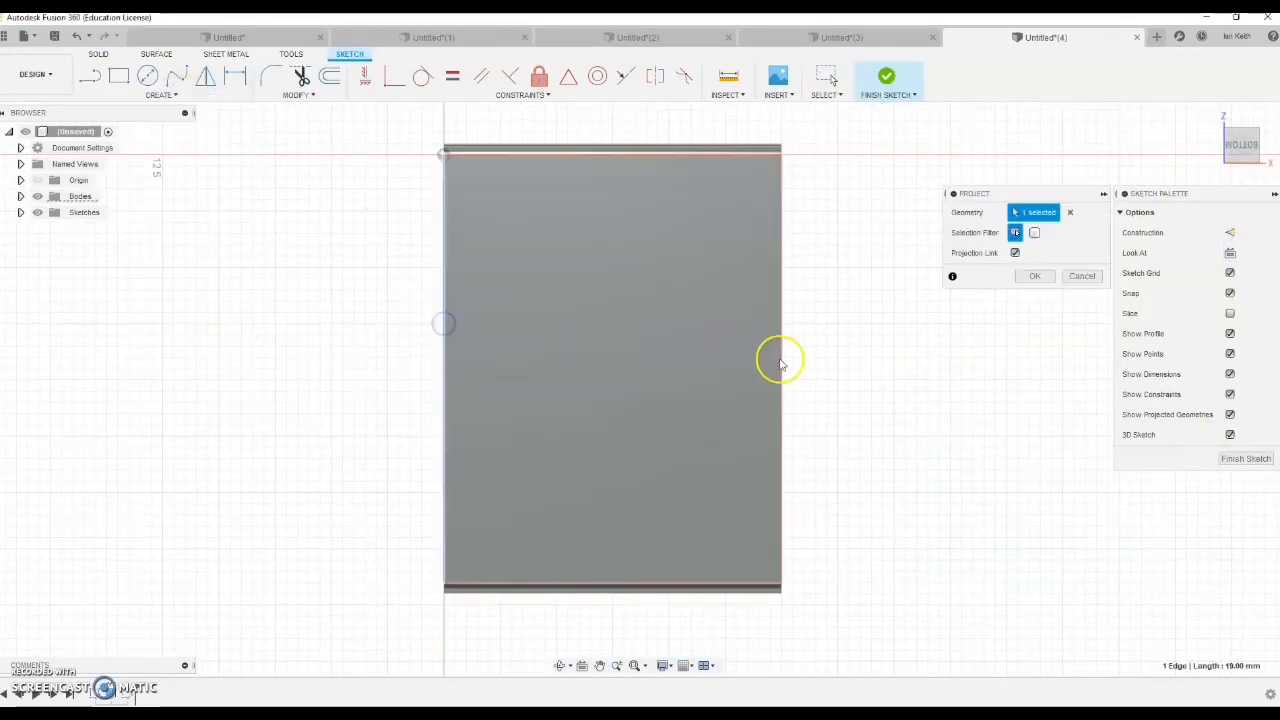
{"action": "left_click", "coordinate": [780, 360]}
{"action": "left_click", "coordinate": [1034, 276]}
Draw a line across the face between the midpoints of the projected edges and centre a 10 mm diameter circle on its midpoint
{"action": "key", "text": "l"}
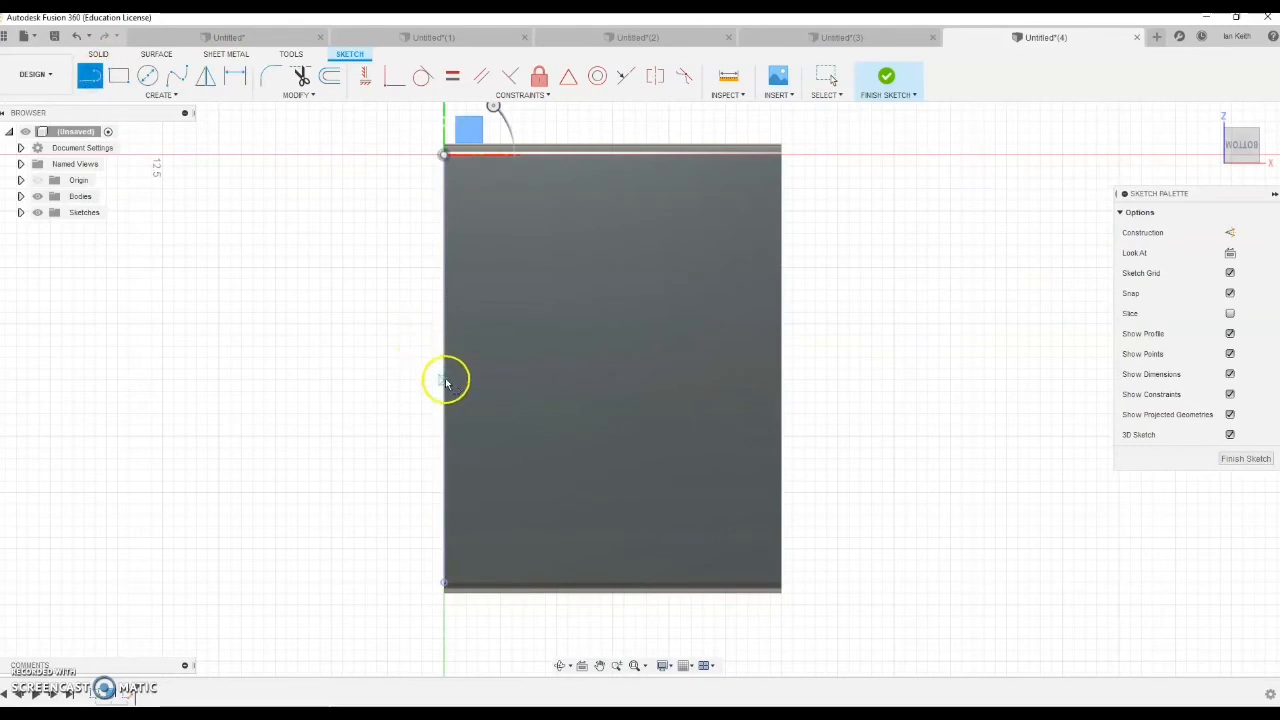
{"action": "left_click", "coordinate": [445, 368]}
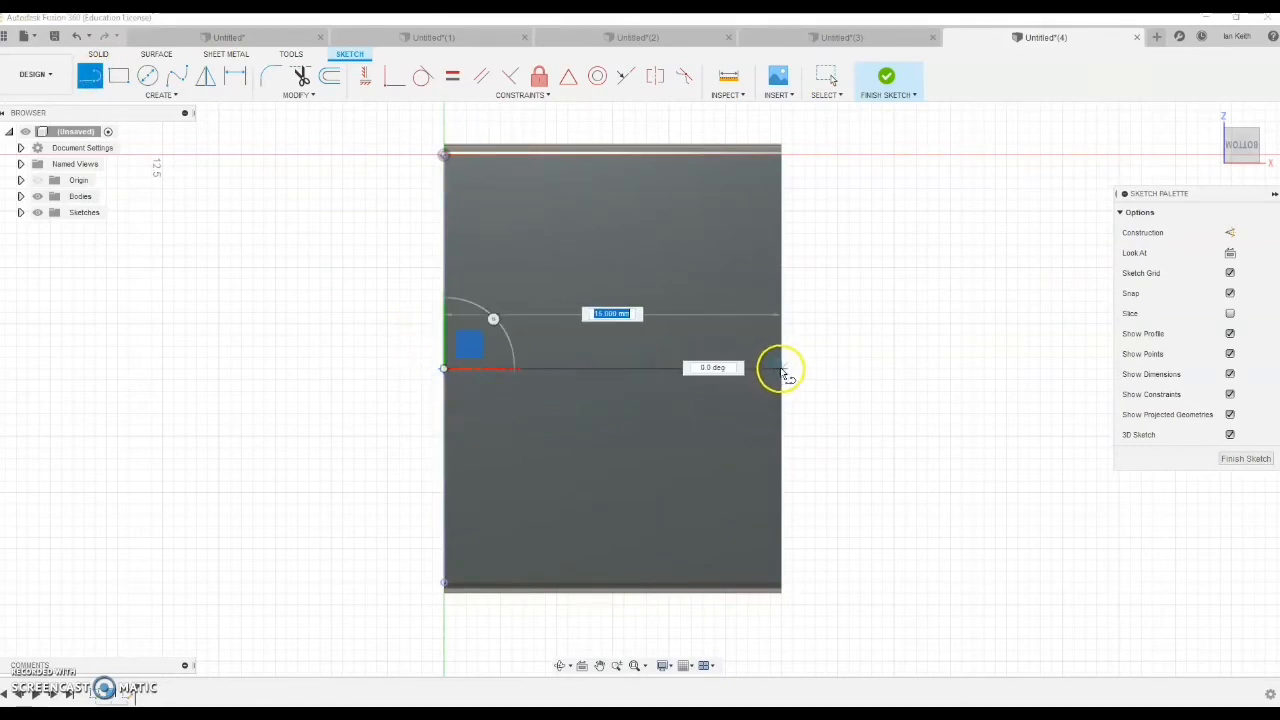
{"action": "left_click", "coordinate": [781, 370]}
{"action": "left_click", "coordinate": [147, 76]}
{"action": "left_click", "coordinate": [613, 369]}
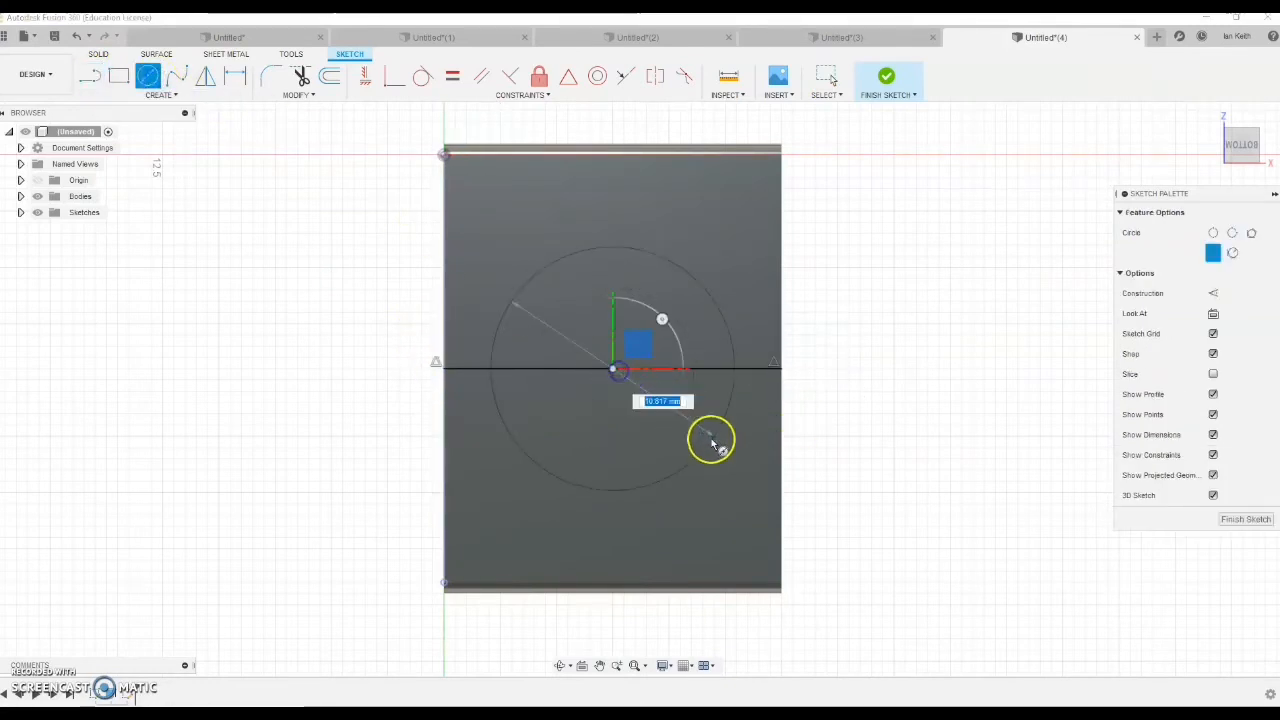
{"action": "type", "text": "10"}
{"action": "key", "text": "Return"}
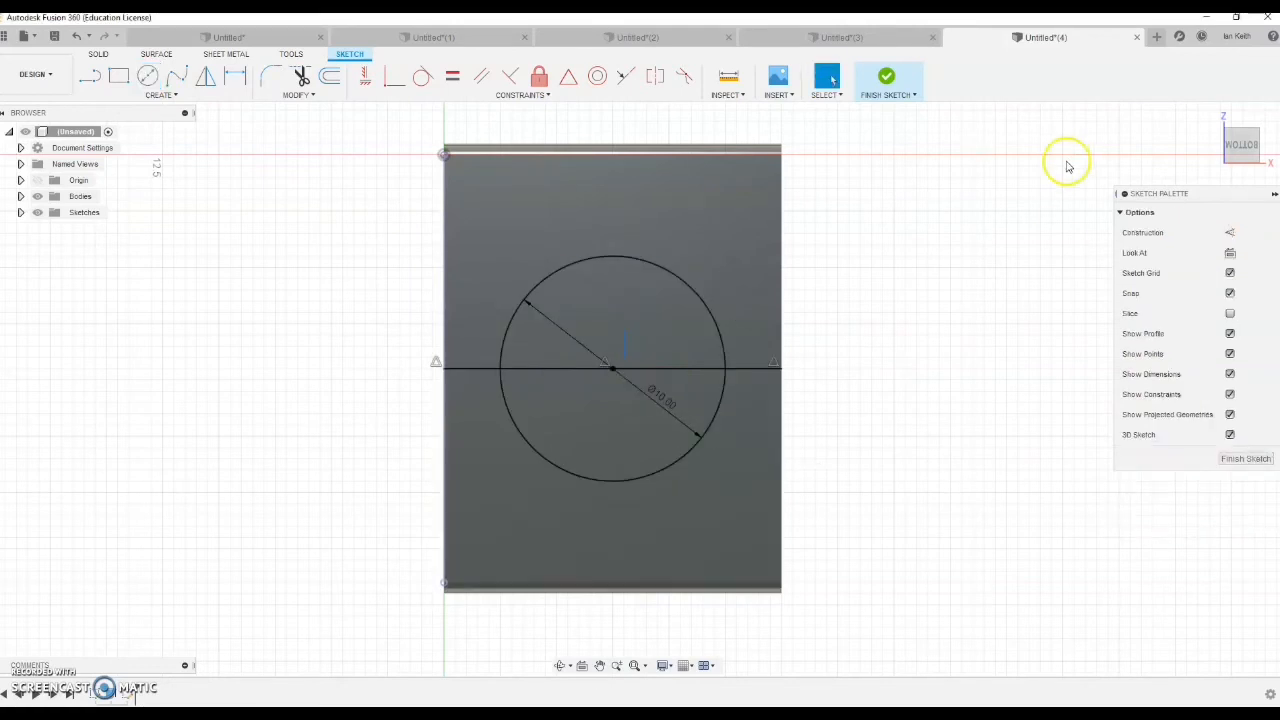
Finish the sketch and extrude both halves of the 10 mm circle by -2 mm to cut a recess into the block
{"action": "left_click", "coordinate": [886, 76]}
{"action": "left_click", "coordinate": [1243, 114]}
{"action": "left_click", "coordinate": [118, 76]}
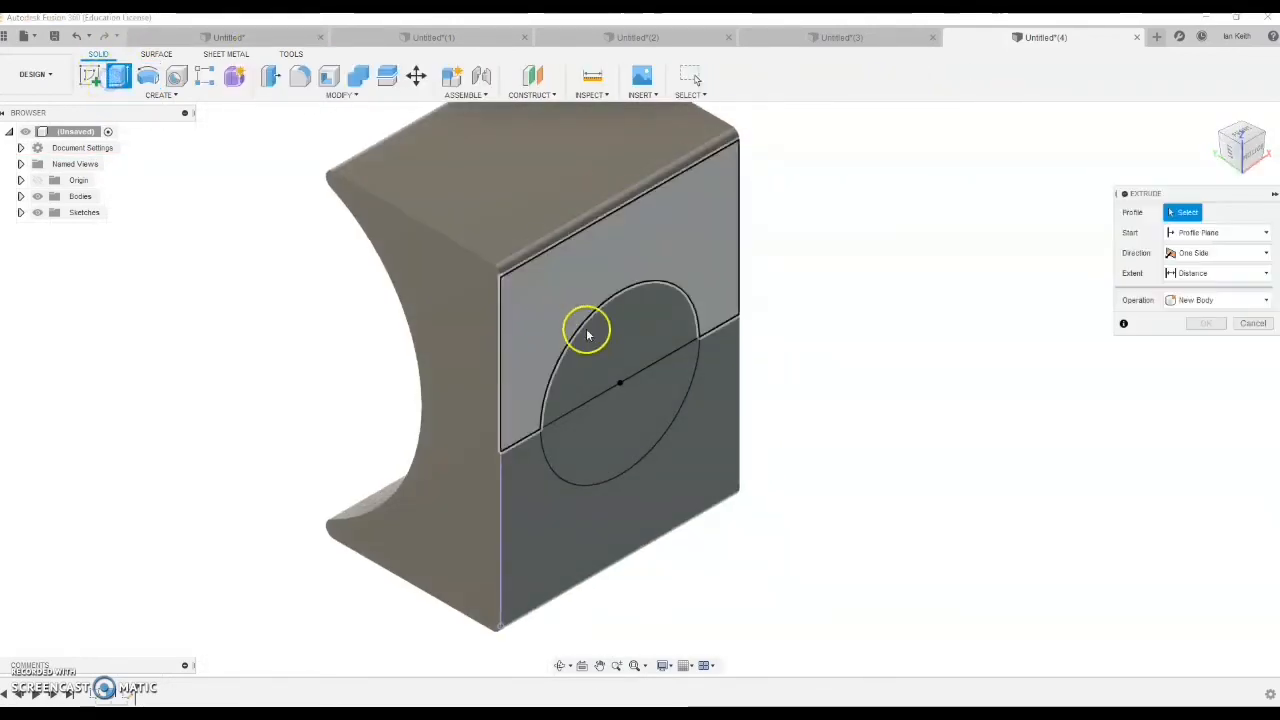
{"action": "left_click", "coordinate": [586, 329]}
{"action": "left_click", "coordinate": [628, 429]}
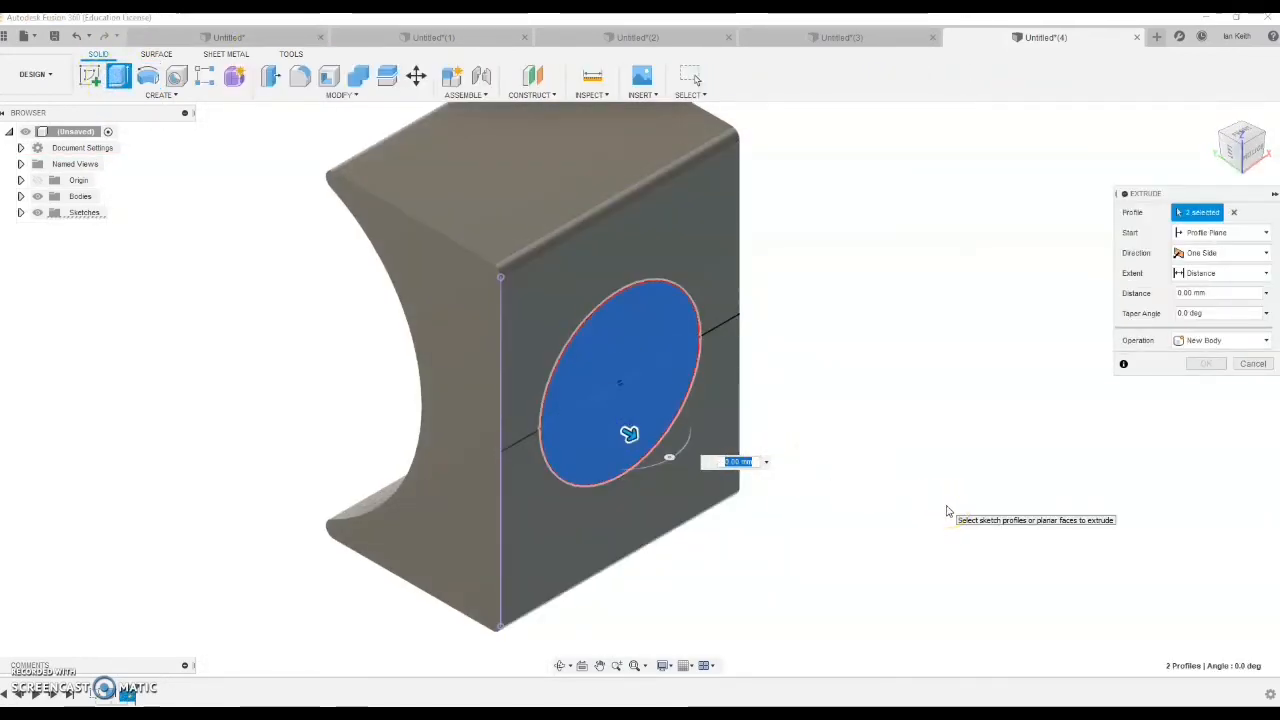
{"action": "left_click", "coordinate": [1111, 290]}
{"action": "type", "text": "-"}
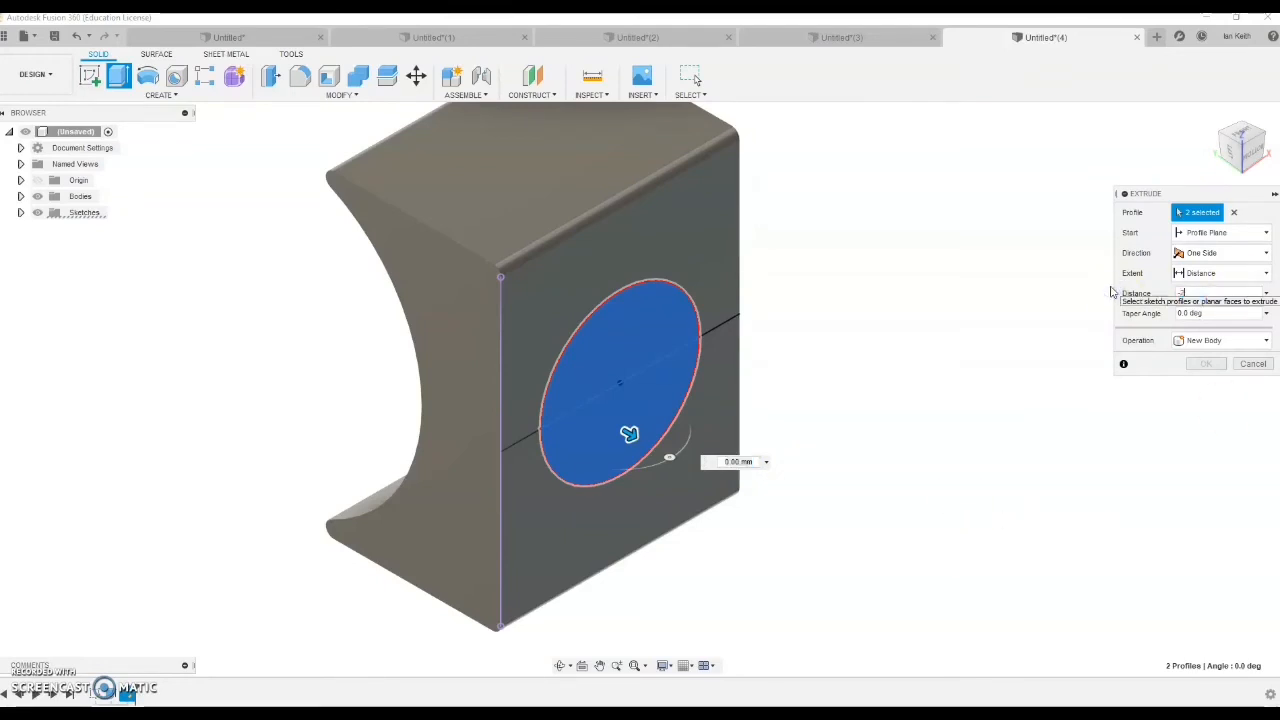
{"action": "type", "text": "2"}
{"action": "left_click", "coordinate": [1207, 384]}
Start a sketch on the floor of the round recess and project its circular edge
{"action": "left_click", "coordinate": [90, 76]}
{"action": "left_click", "coordinate": [629, 391]}
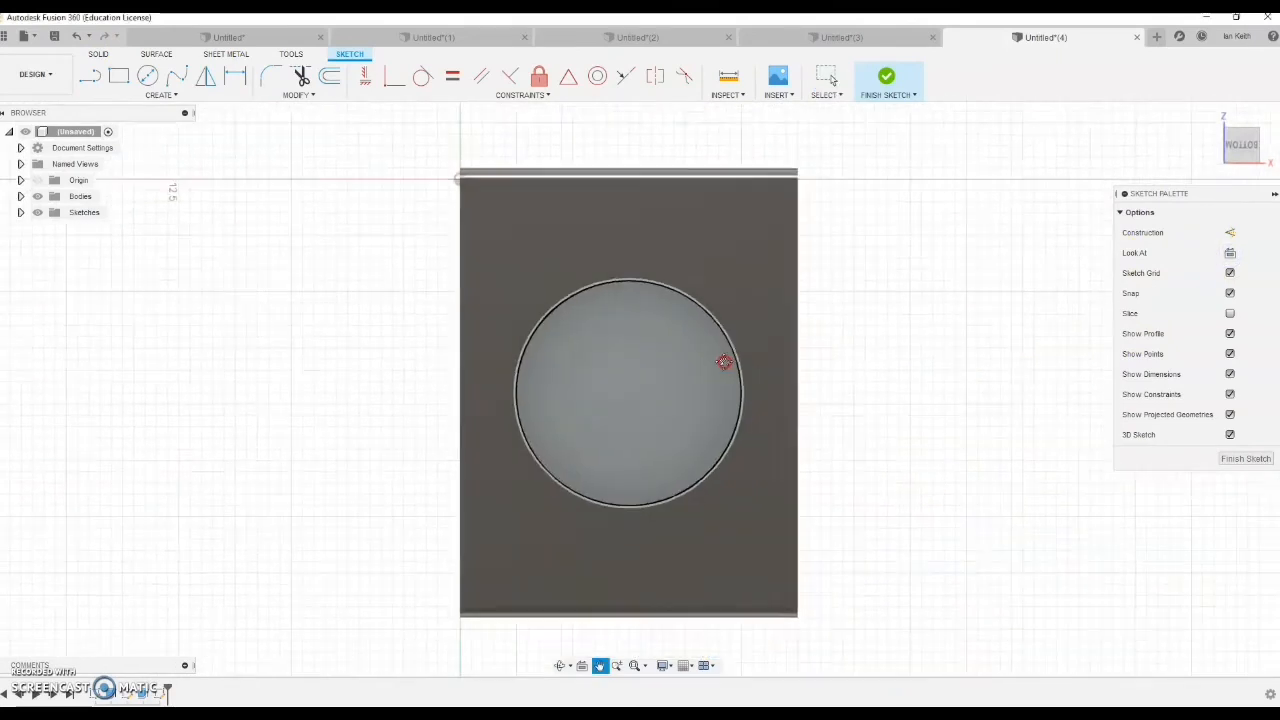
{"action": "left_click", "coordinate": [160, 95]}
{"action": "mouse_move", "coordinate": [172, 352]}
{"action": "left_click", "coordinate": [268, 348]}
{"action": "left_click", "coordinate": [433, 354]}
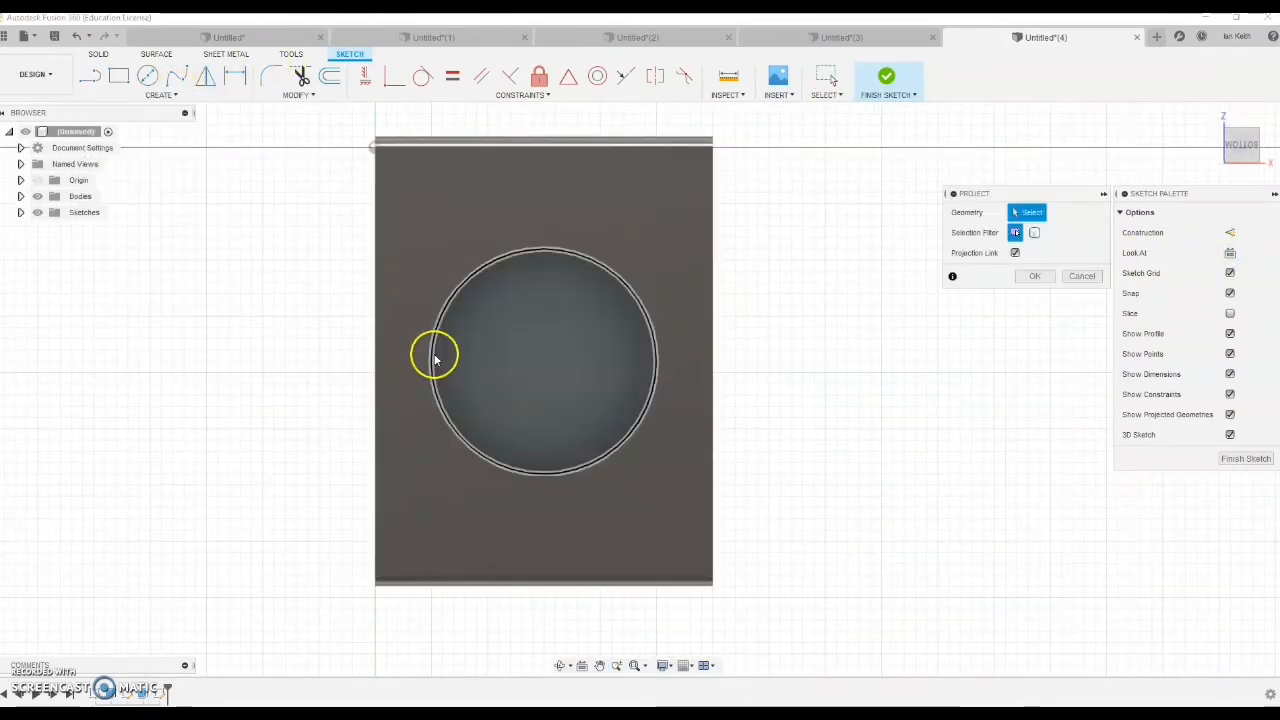
{"action": "left_click", "coordinate": [1036, 276]}
Draw a 5 mm diameter circle concentric with the projected edge and finish the sketch
{"action": "key", "text": "c"}
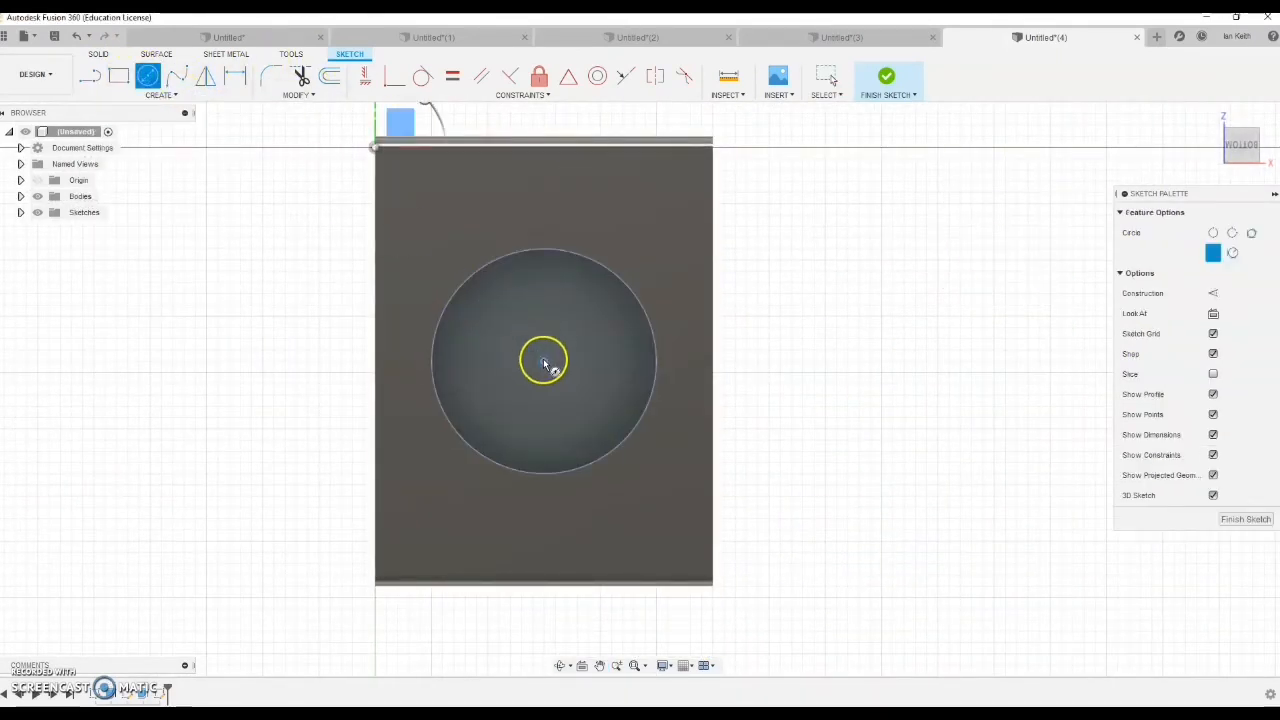
{"action": "left_click", "coordinate": [543, 361]}
{"action": "type", "text": "5"}
{"action": "key", "text": "Return"}
{"action": "key", "text": "Escape"}
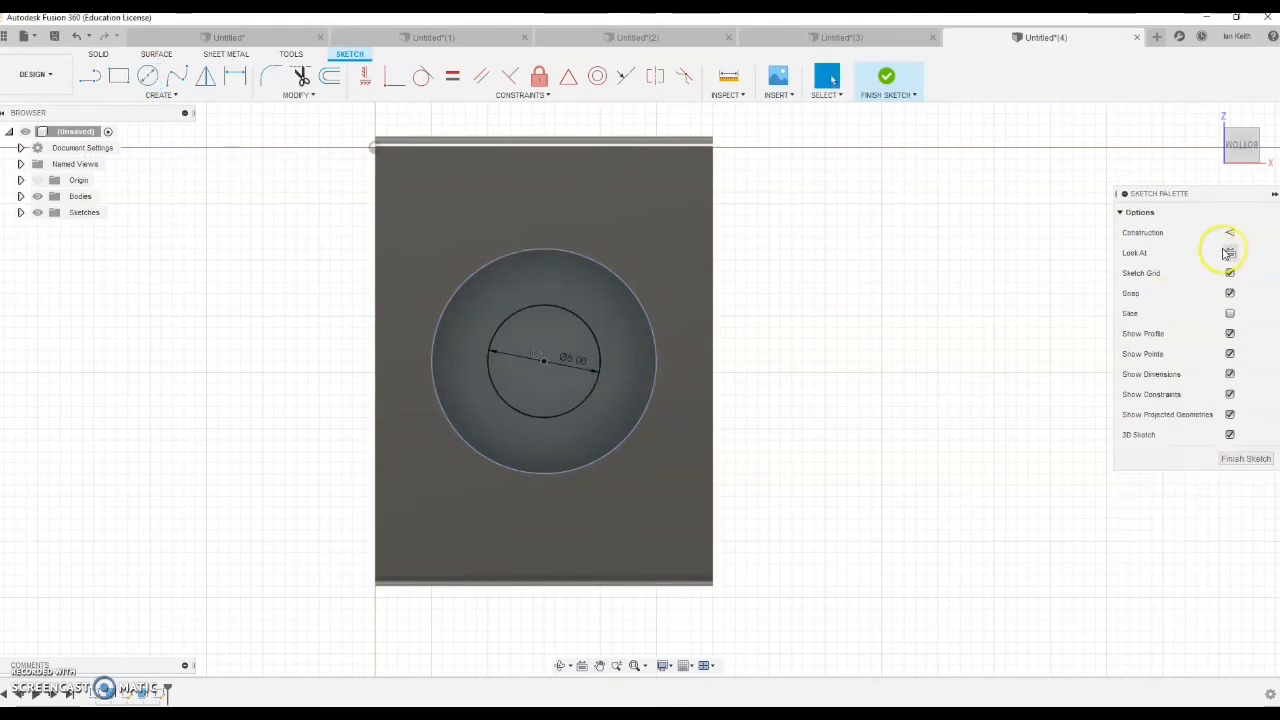
{"action": "left_click", "coordinate": [1245, 458]}
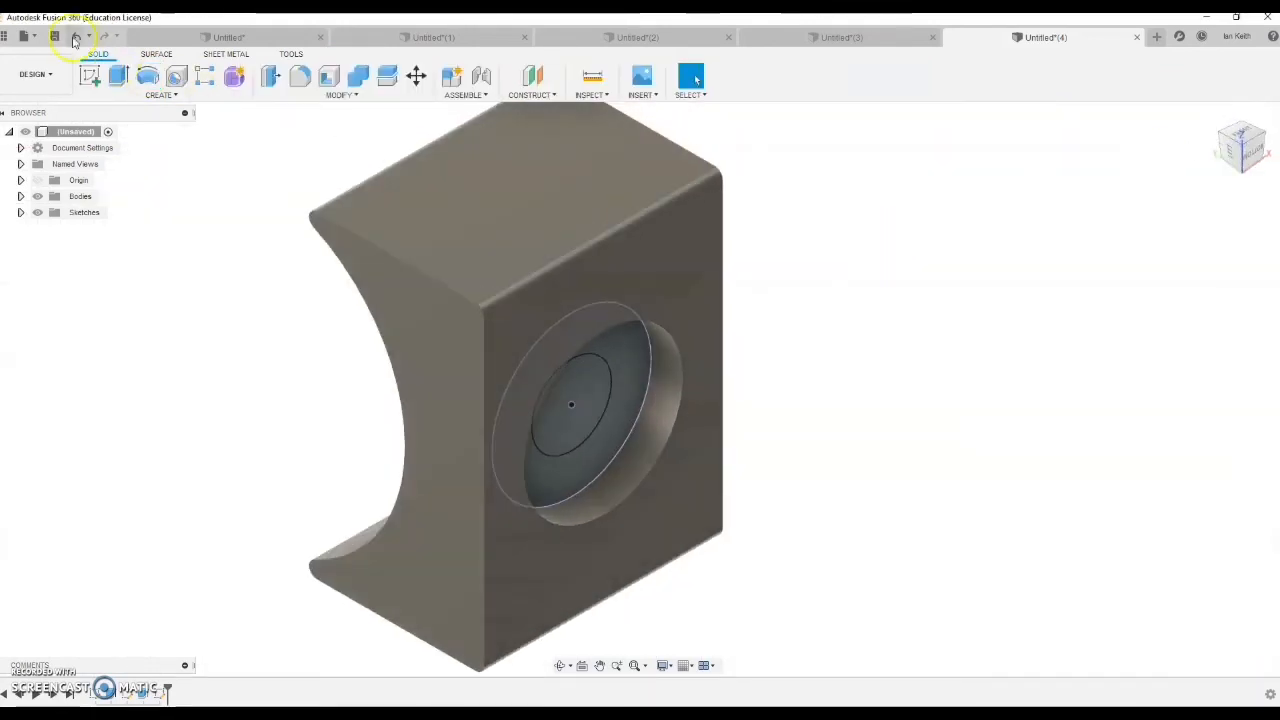
Extrude the 5 mm circle as a cut through to the concave side and inspect the hole from that side
{"action": "left_click", "coordinate": [118, 76]}
{"action": "left_click", "coordinate": [560, 425]}
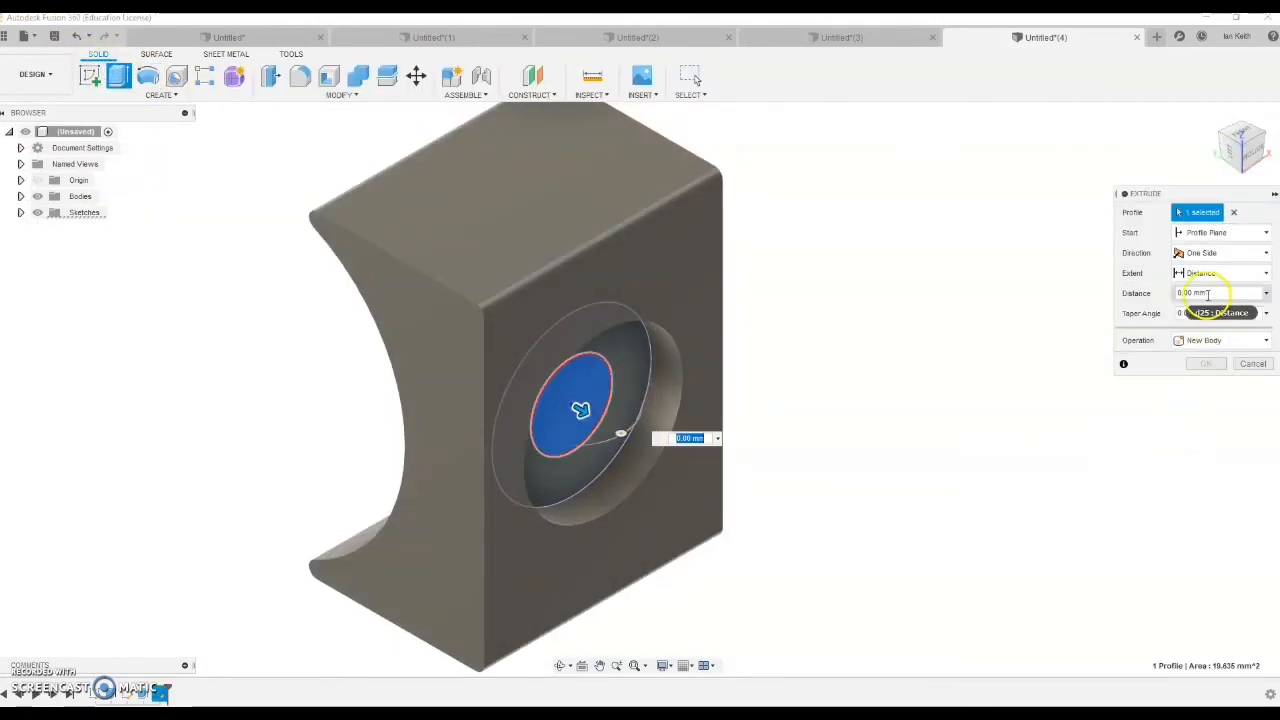
{"action": "key", "text": "Return"}
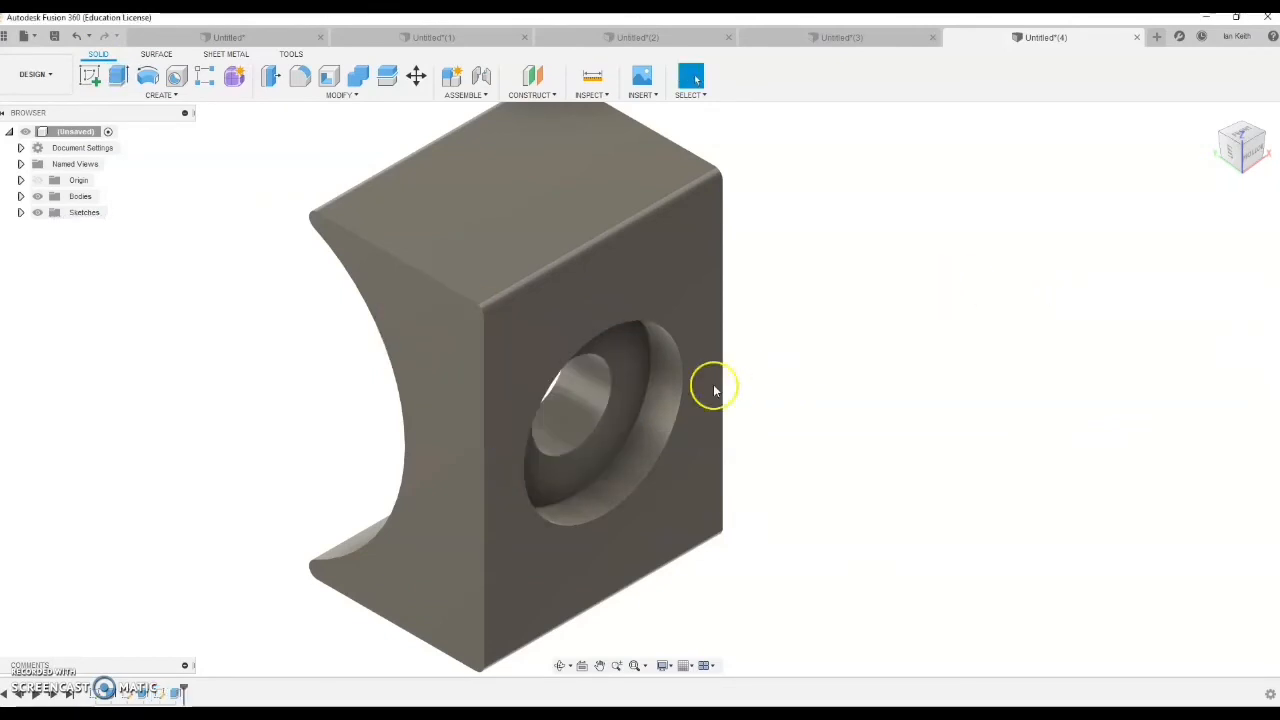
{"action": "middle_click_drag", "start_coordinate": [714, 386], "coordinate": [772, 486], "text": "shift"}
{"action": "left_click", "coordinate": [1240, 146]}
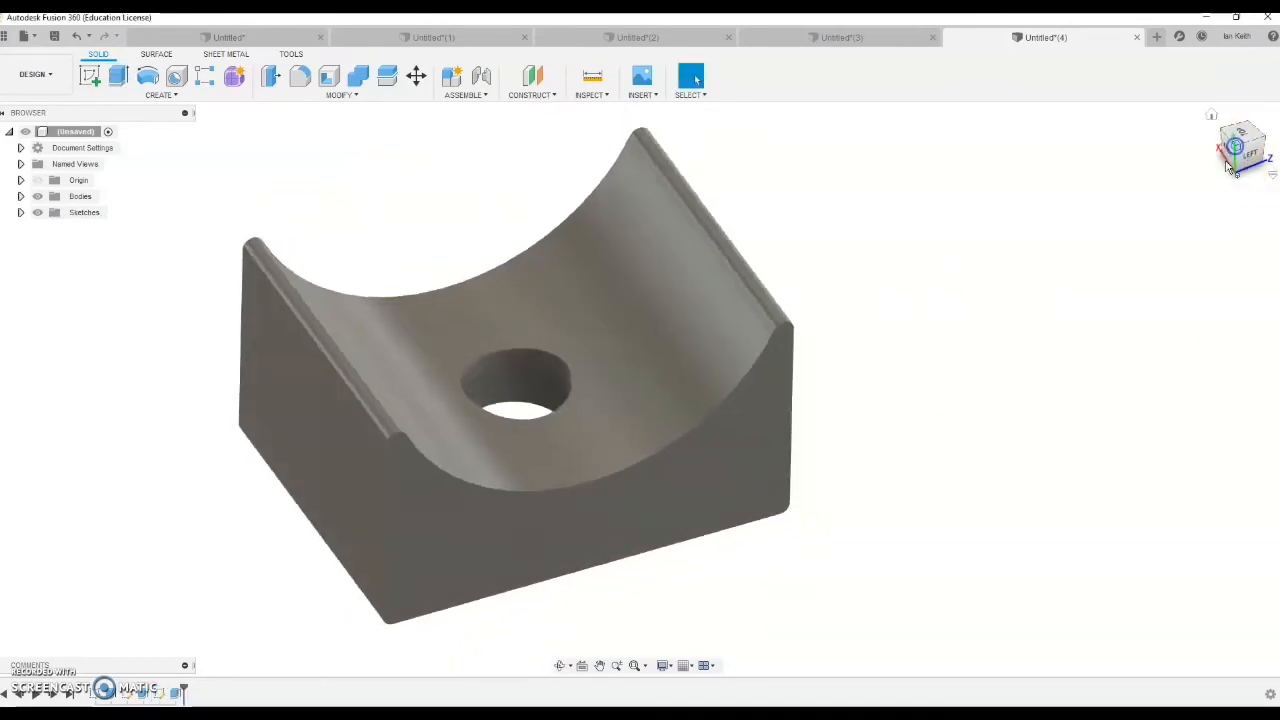
{"action": "left_click", "coordinate": [633, 669]}
{"action": "left_click", "coordinate": [1040, 617]}
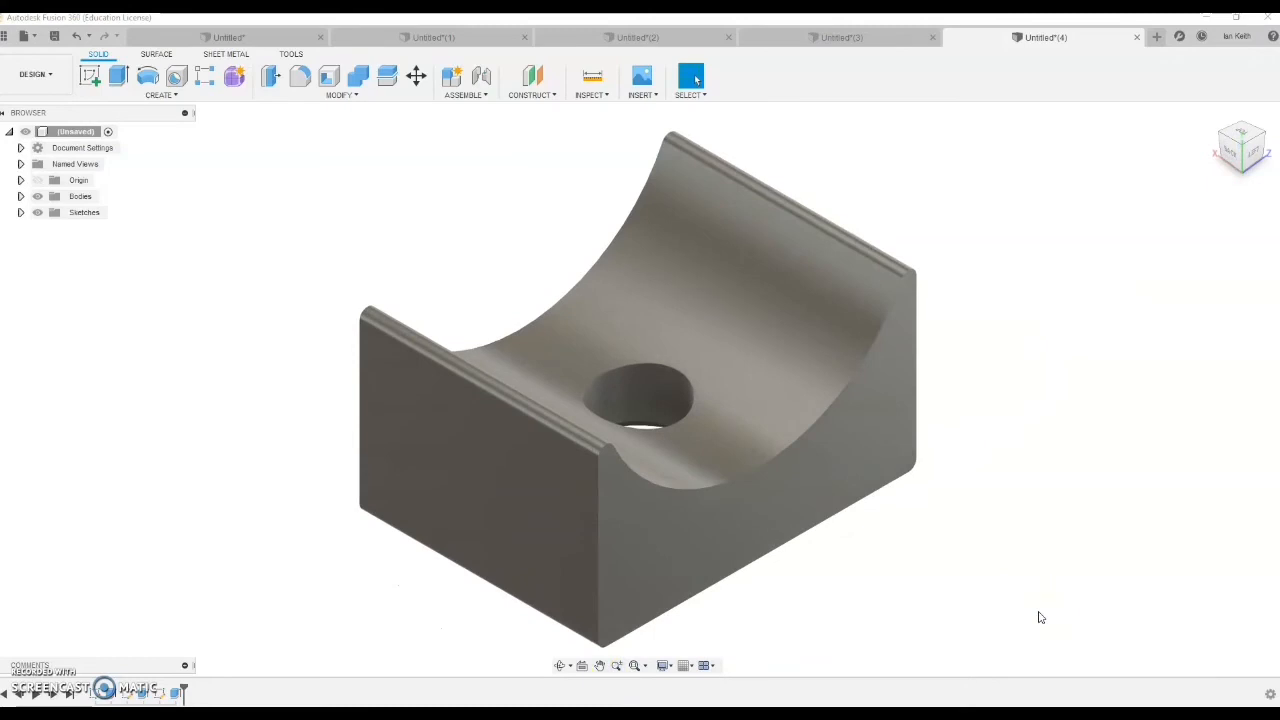
Create a new design and sketch a rectangle 24.3 mm wide and 13 mm high from the origin on a vertical plane
{"action": "left_click", "coordinate": [25, 36]}
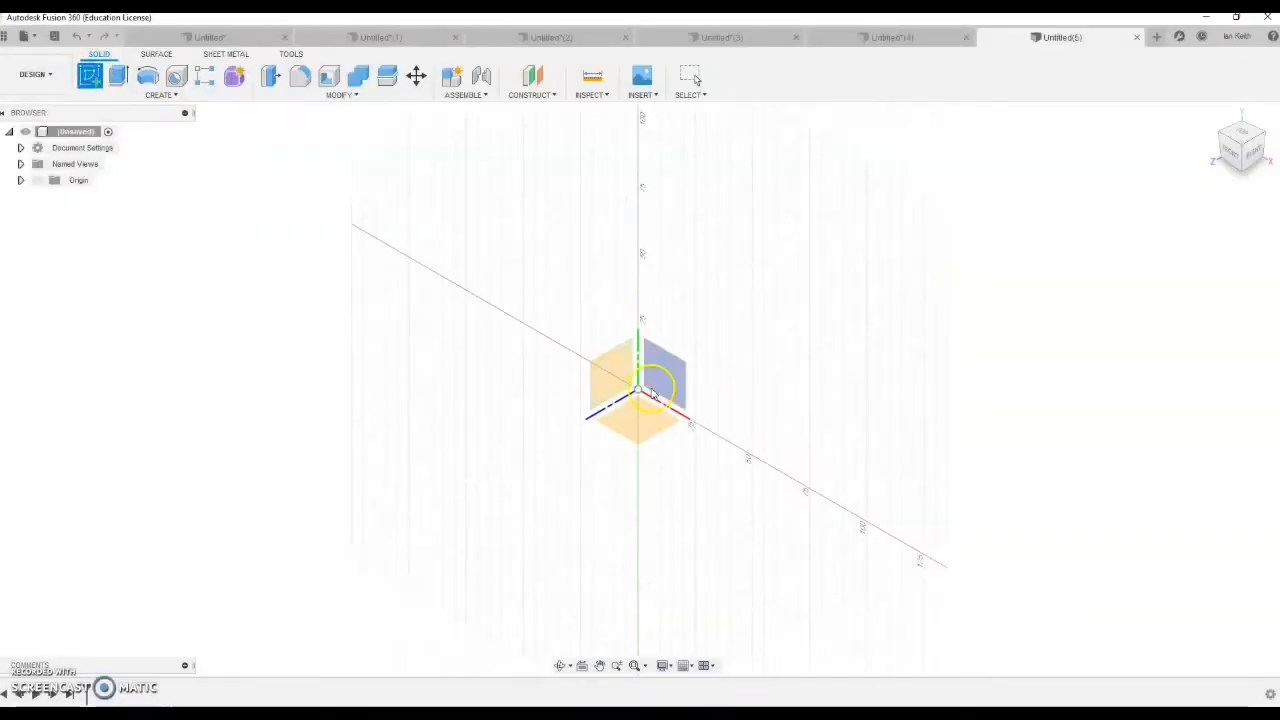
{"action": "left_click", "coordinate": [651, 393]}
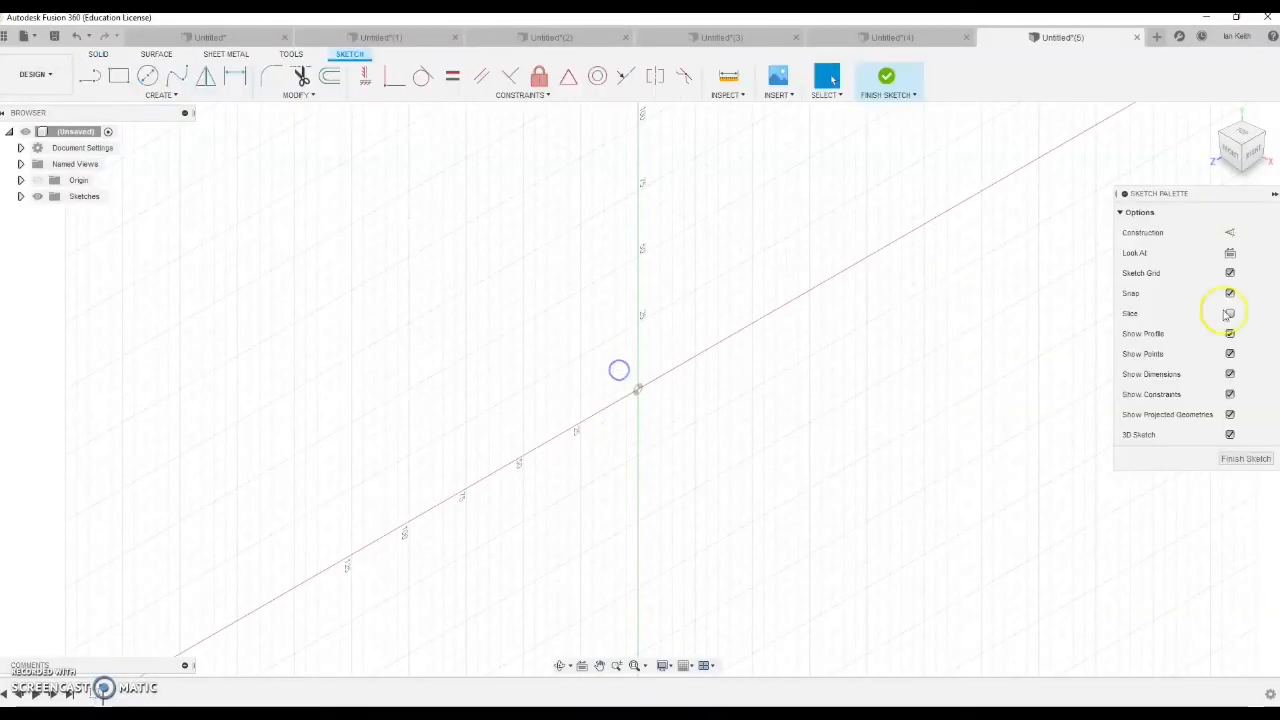
{"action": "key", "text": "r"}
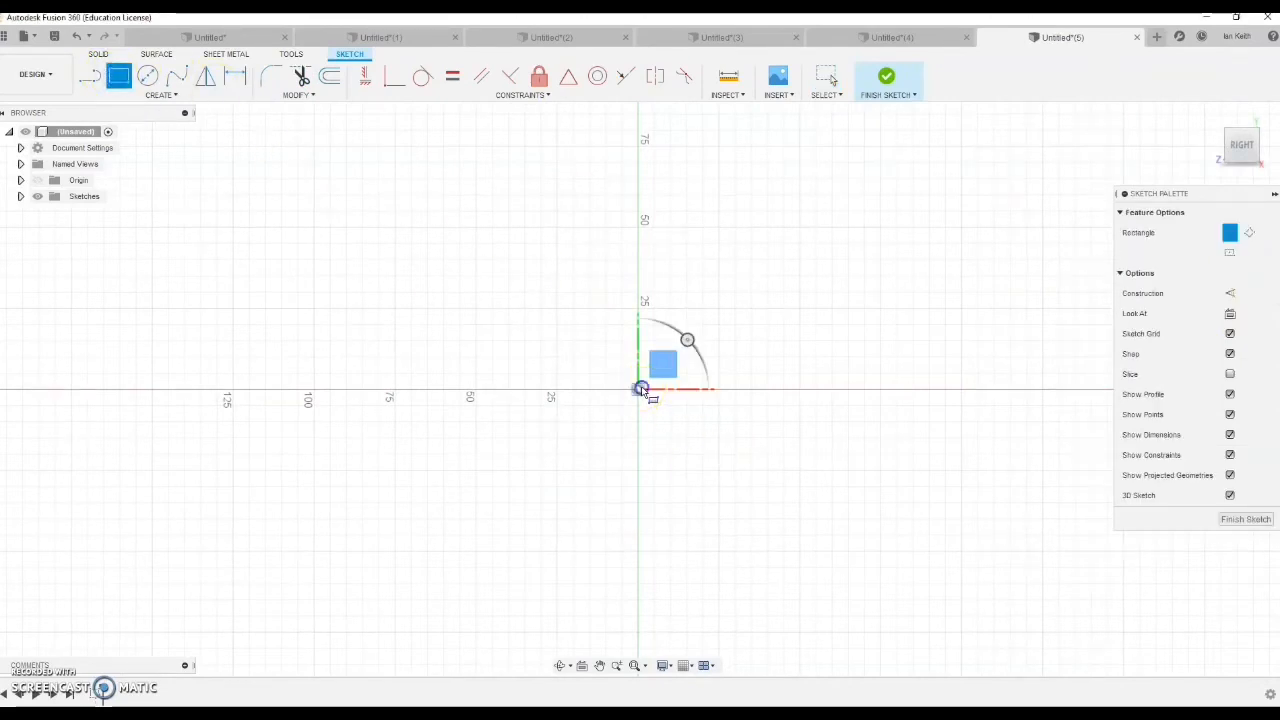
{"action": "left_click", "coordinate": [637, 389]}
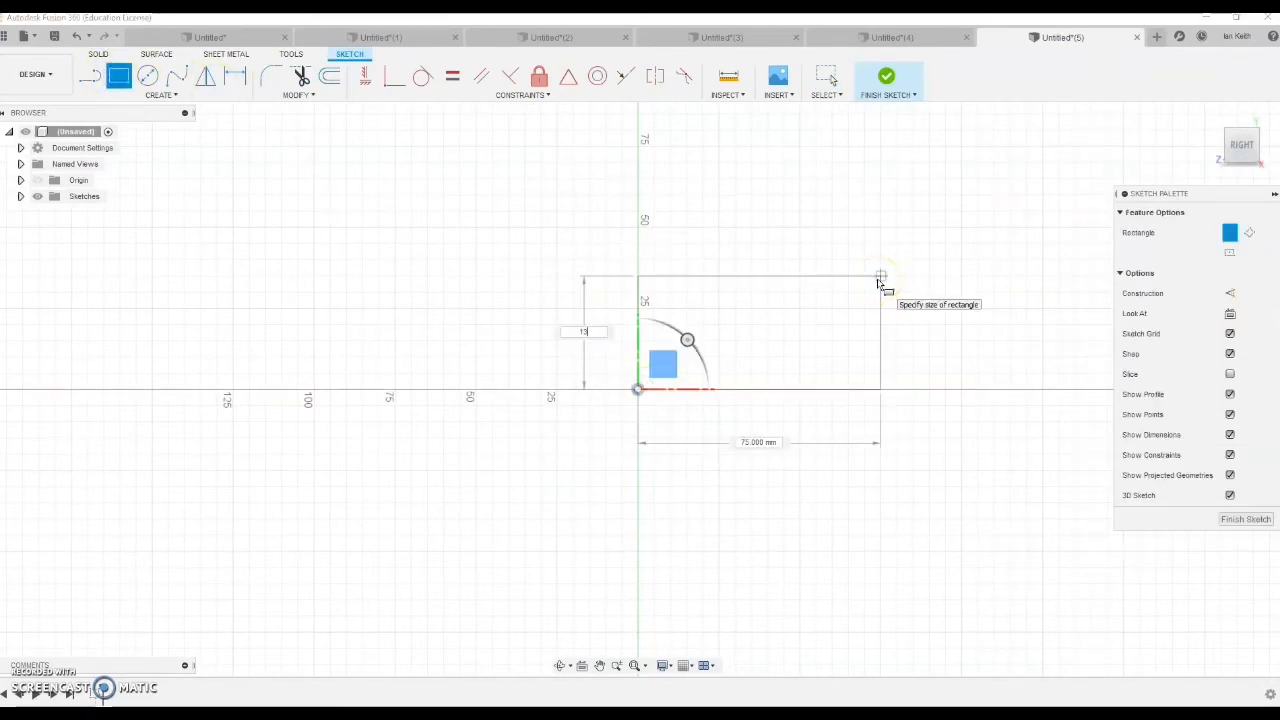
{"action": "key", "text": "Tab"}
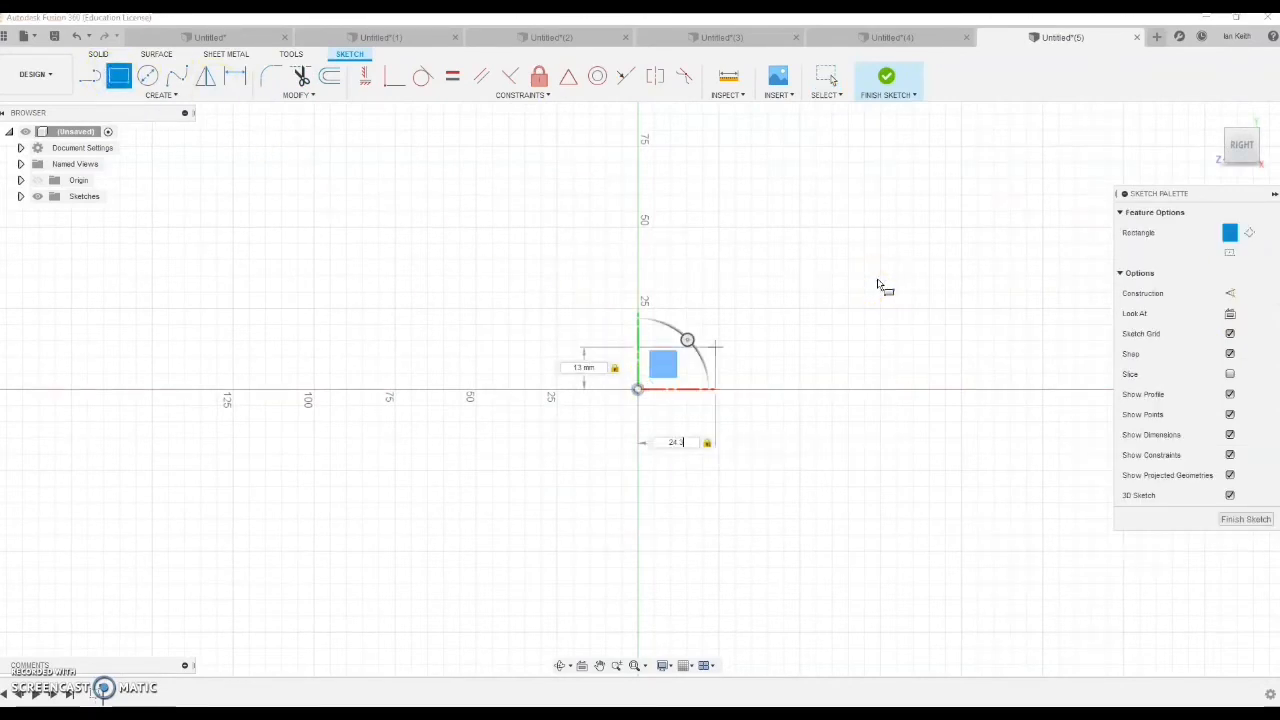
{"action": "key", "text": "Return"}
{"action": "scroll", "coordinate": [686, 357], "scroll_direction": "up", "scroll_amount": 5}
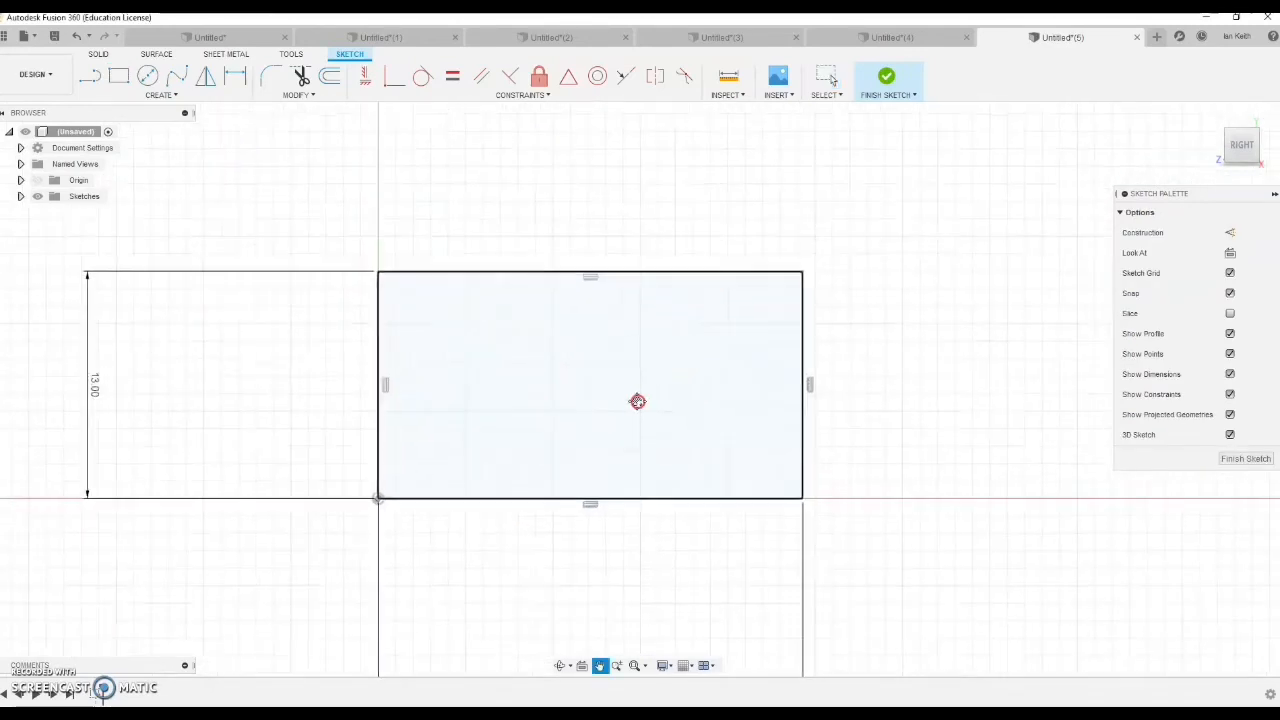
{"action": "key", "text": "Escape"}
Draw a vertical centre line between the midpoints of the rectangle's lower and upper edges, then delete the upper edge
{"action": "left_click", "coordinate": [80, 78]}
{"action": "left_click", "coordinate": [550, 430]}
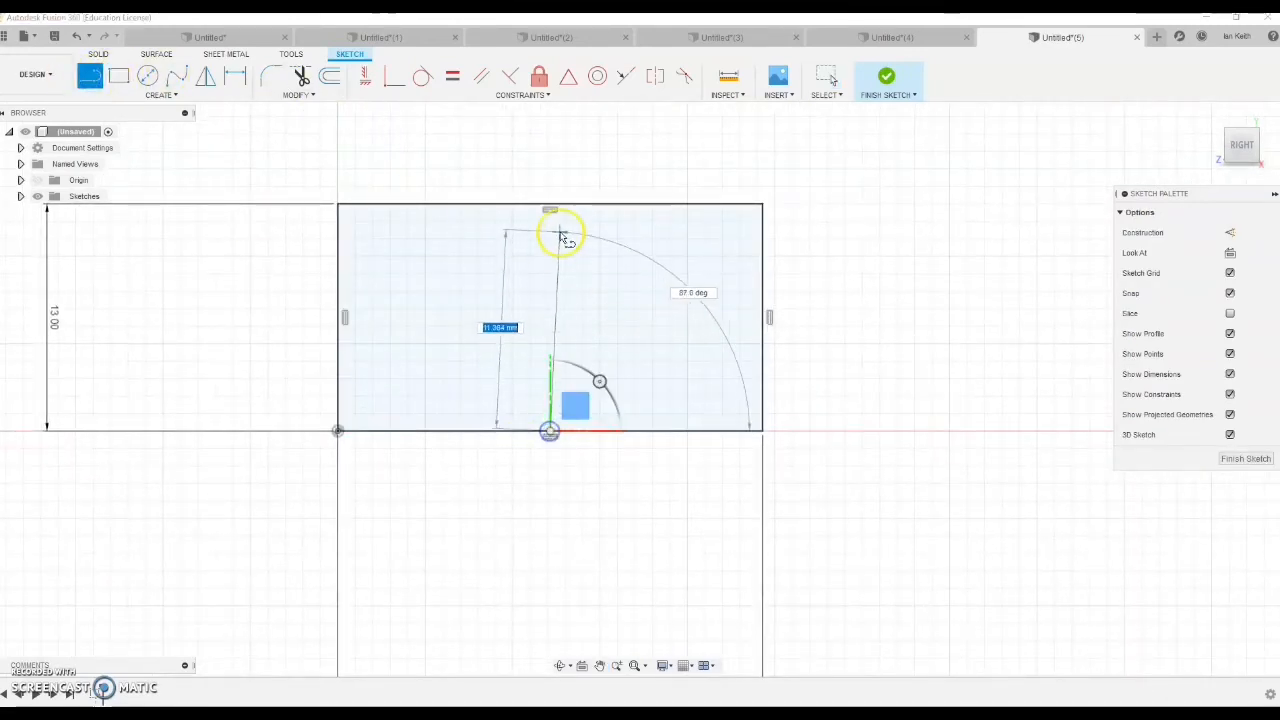
{"action": "left_click", "coordinate": [550, 205]}
{"action": "key", "text": "Escape"}
{"action": "left_click", "coordinate": [649, 205]}
{"action": "key", "text": "Delete"}
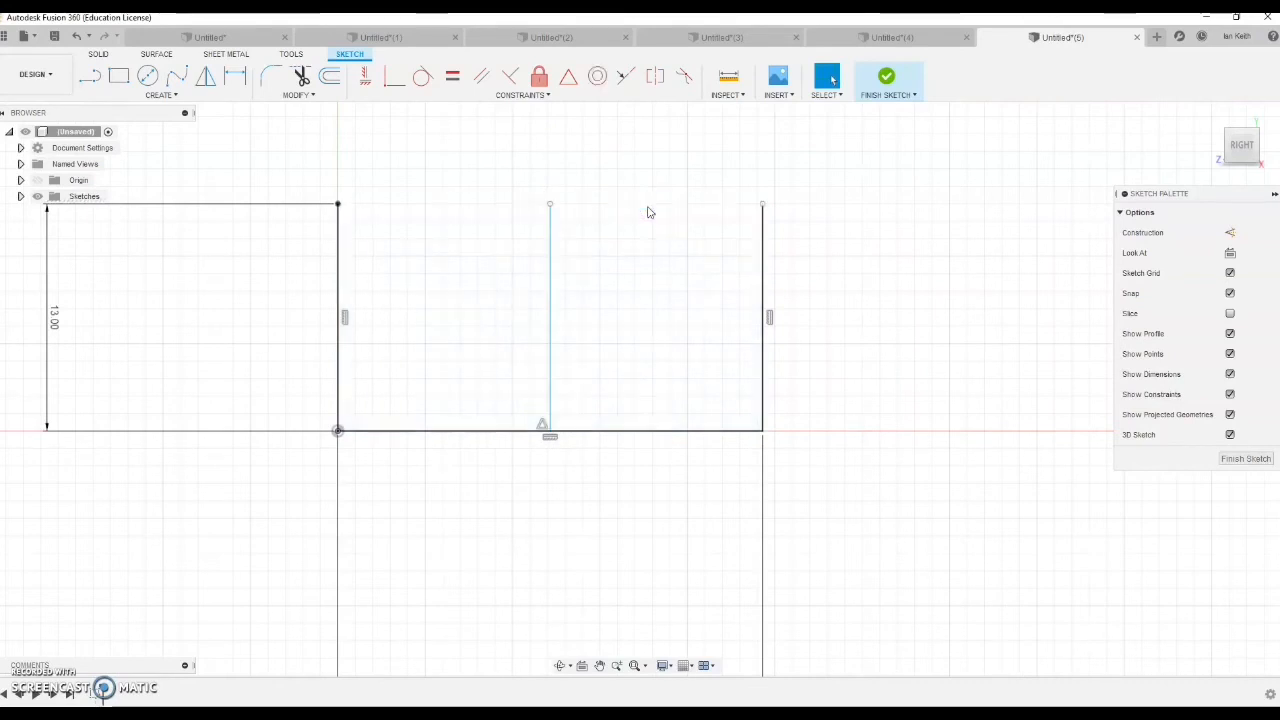
Draw a 10.1 mm horizontal line to each side from the upper end of the vertical centre line
{"action": "key", "text": "l"}
{"action": "left_click_drag", "start_coordinate": [551, 205], "coordinate": [401, 205]}
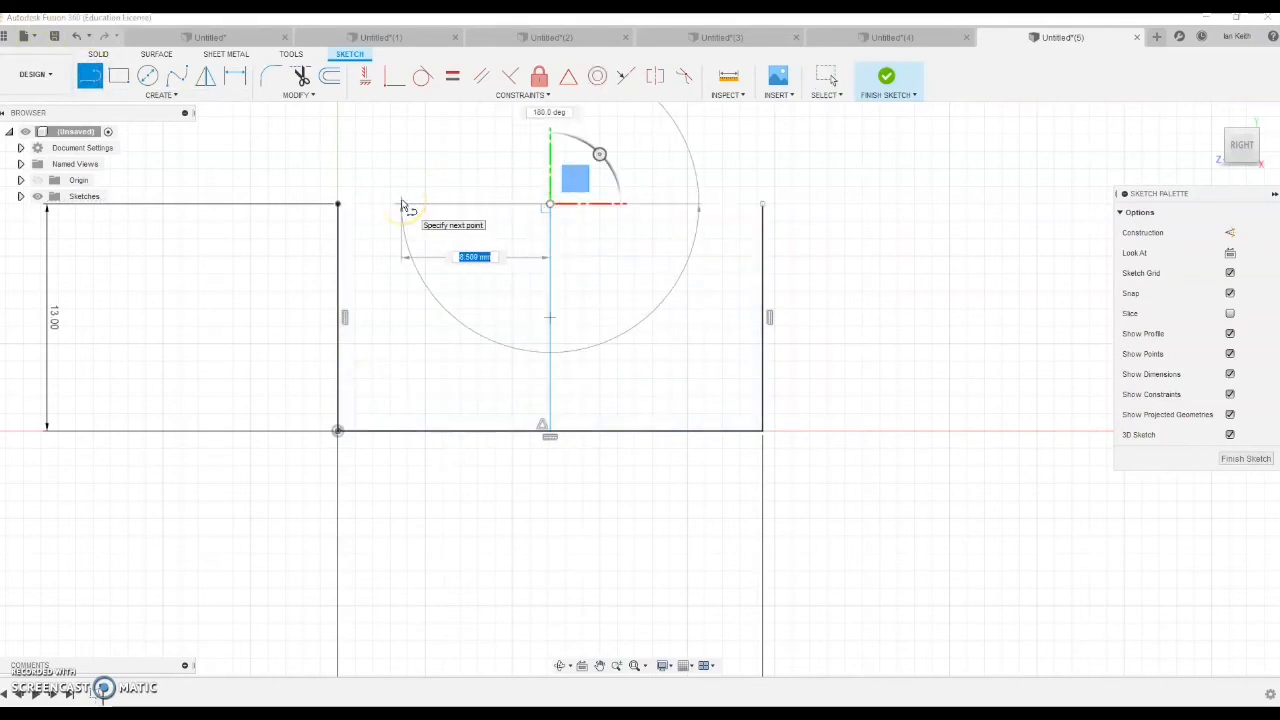
{"action": "type", "text": "10.1"}
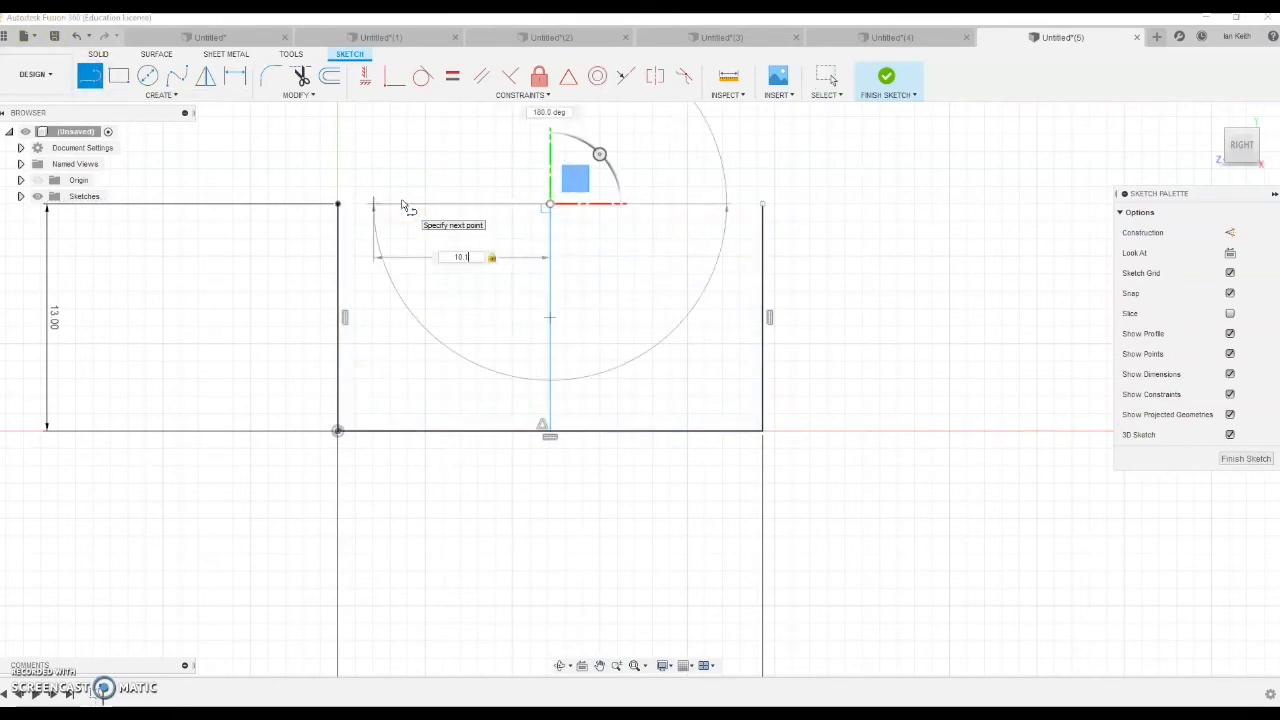
{"action": "key", "text": "Return"}
{"action": "left_click", "coordinate": [94, 79]}
{"action": "left_click", "coordinate": [551, 205]}
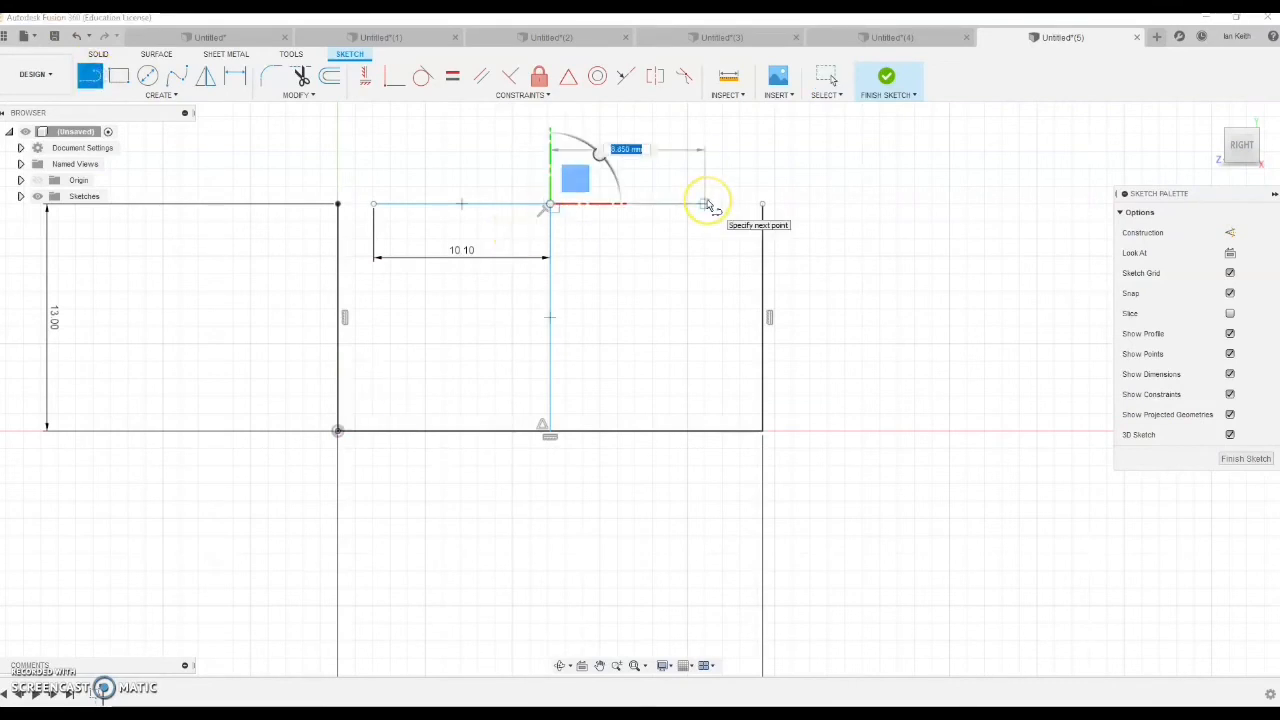
{"action": "type", "text": "10.1"}
{"action": "key", "text": "Return"}
Draw 1 mm diameter circles at the origin corner and at the left end of the upper horizontal line
{"action": "left_click", "coordinate": [147, 76]}
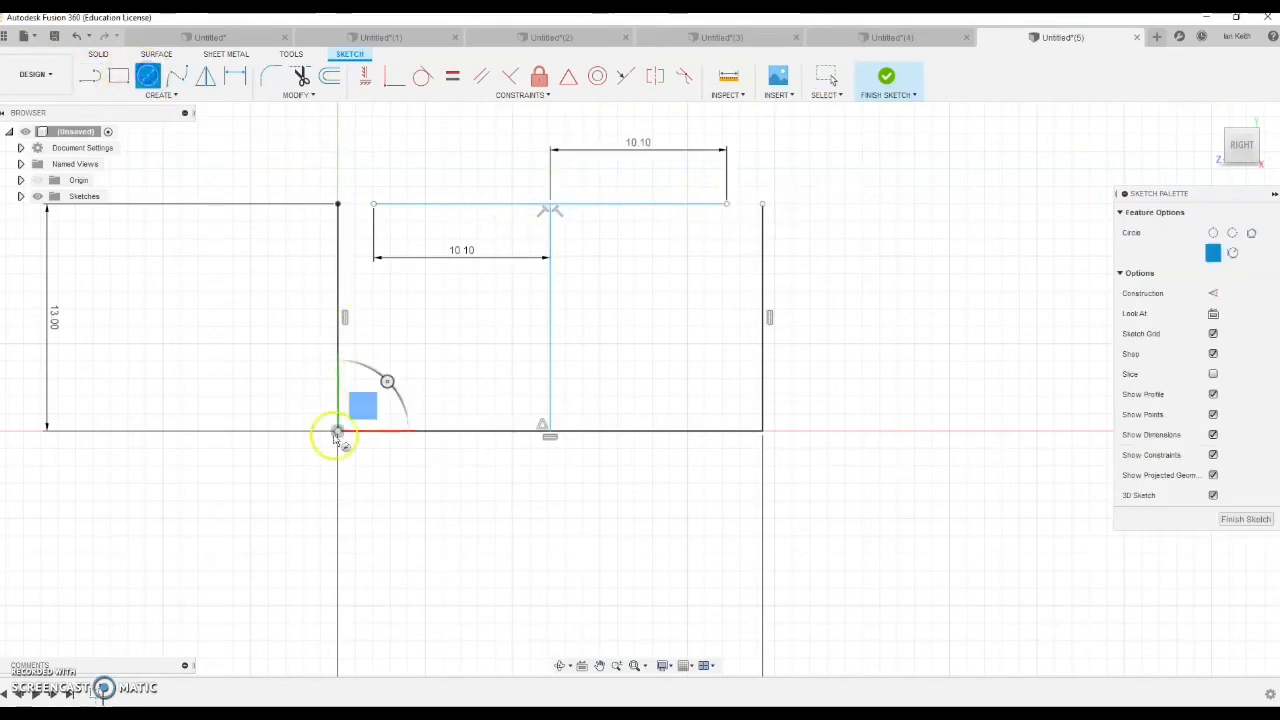
{"action": "type", "text": "1"}
{"action": "key", "text": "Return"}
{"action": "left_click", "coordinate": [148, 77]}
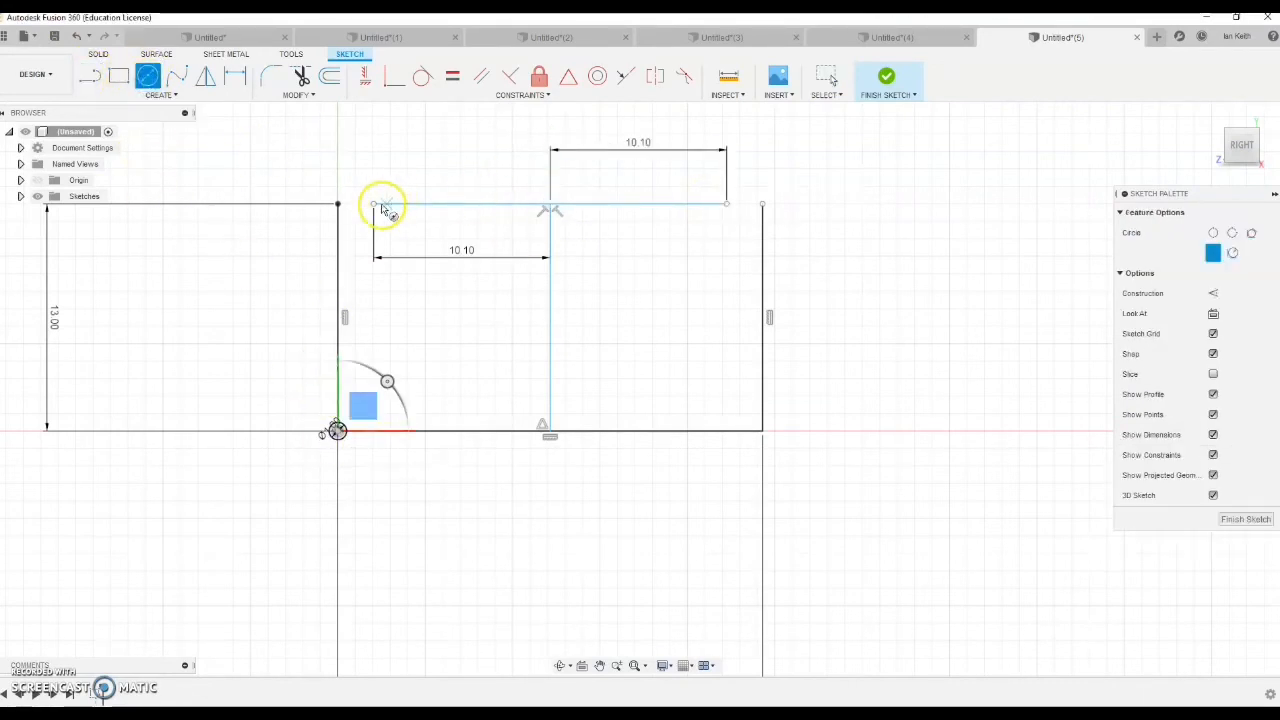
{"action": "left_click", "coordinate": [374, 204]}
{"action": "type", "text": "1"}
{"action": "key", "text": "Return"}
Draw 1 mm diameter circles at the right end of the upper horizontal line and at the lower right corner
{"action": "left_click", "coordinate": [148, 77]}
{"action": "left_click", "coordinate": [727, 204]}
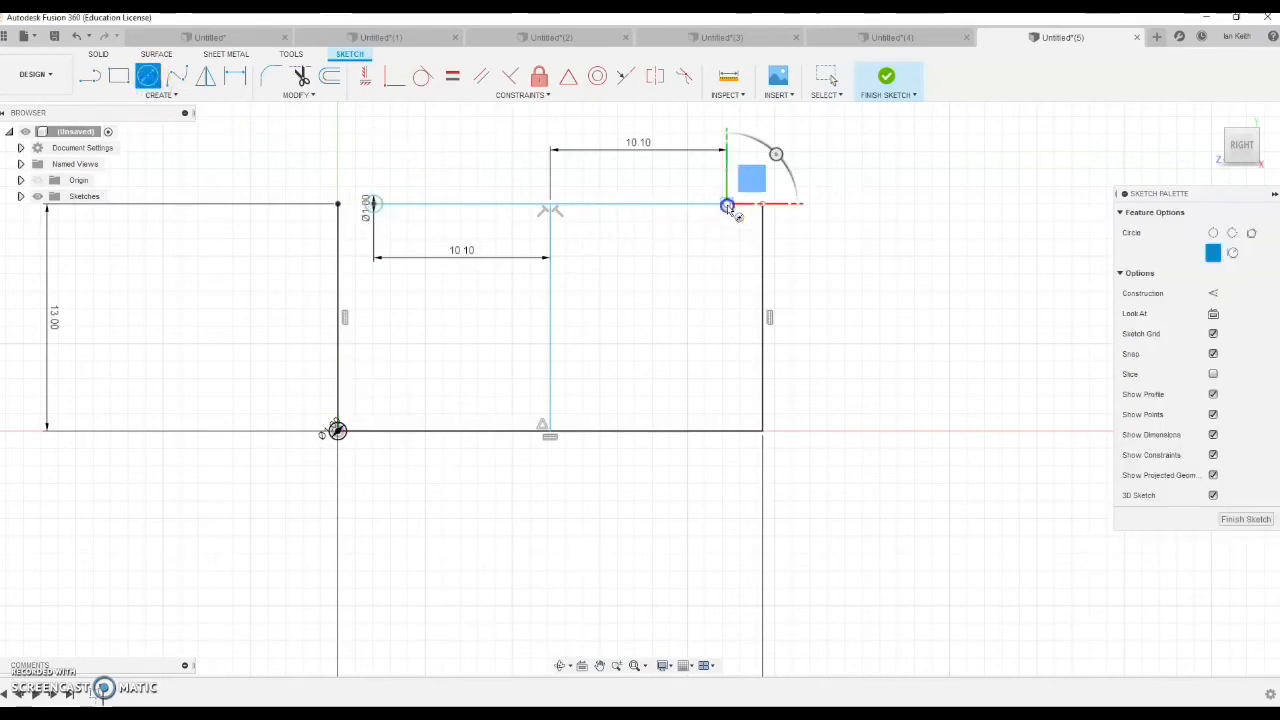
{"action": "type", "text": "1"}
{"action": "key", "text": "Return"}
{"action": "left_click", "coordinate": [148, 77]}
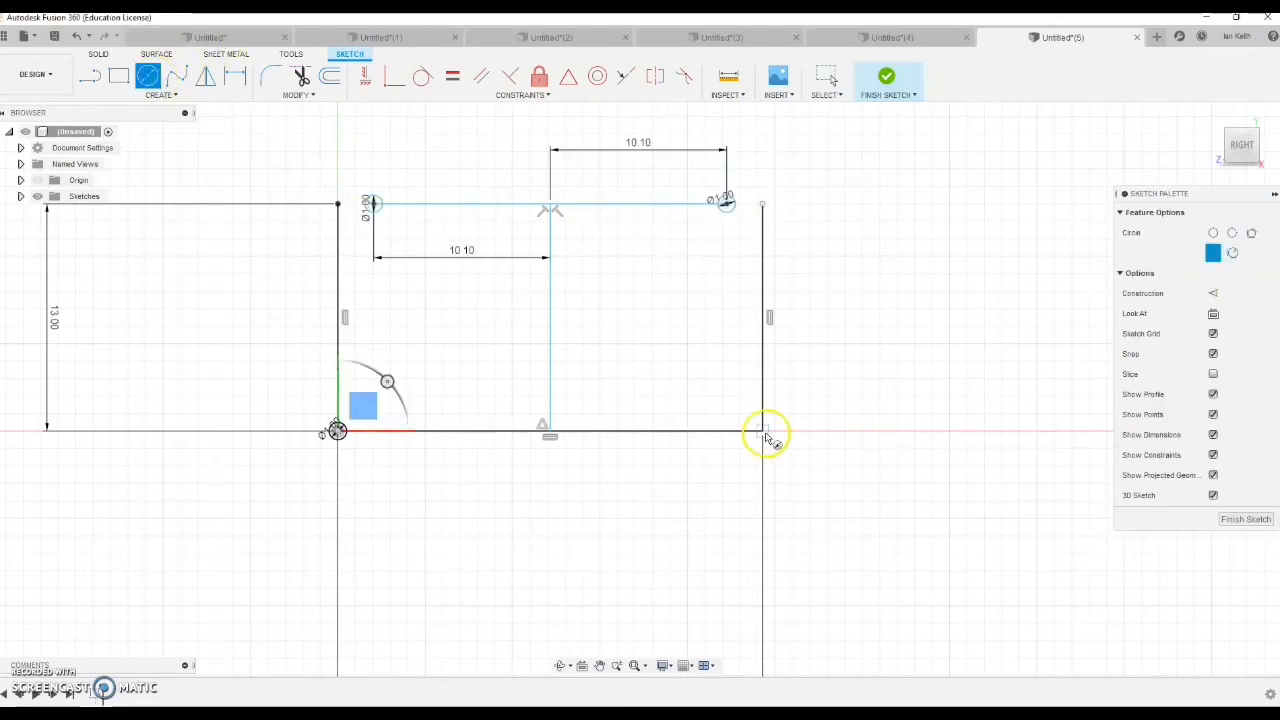
{"action": "left_click", "coordinate": [762, 431]}
{"action": "type", "text": "1"}
{"action": "key", "text": "Return"}
Draw a horizontal line joining the undersides of the two lower corner circles
{"action": "left_click", "coordinate": [89, 77]}
{"action": "left_click", "coordinate": [337, 431]}
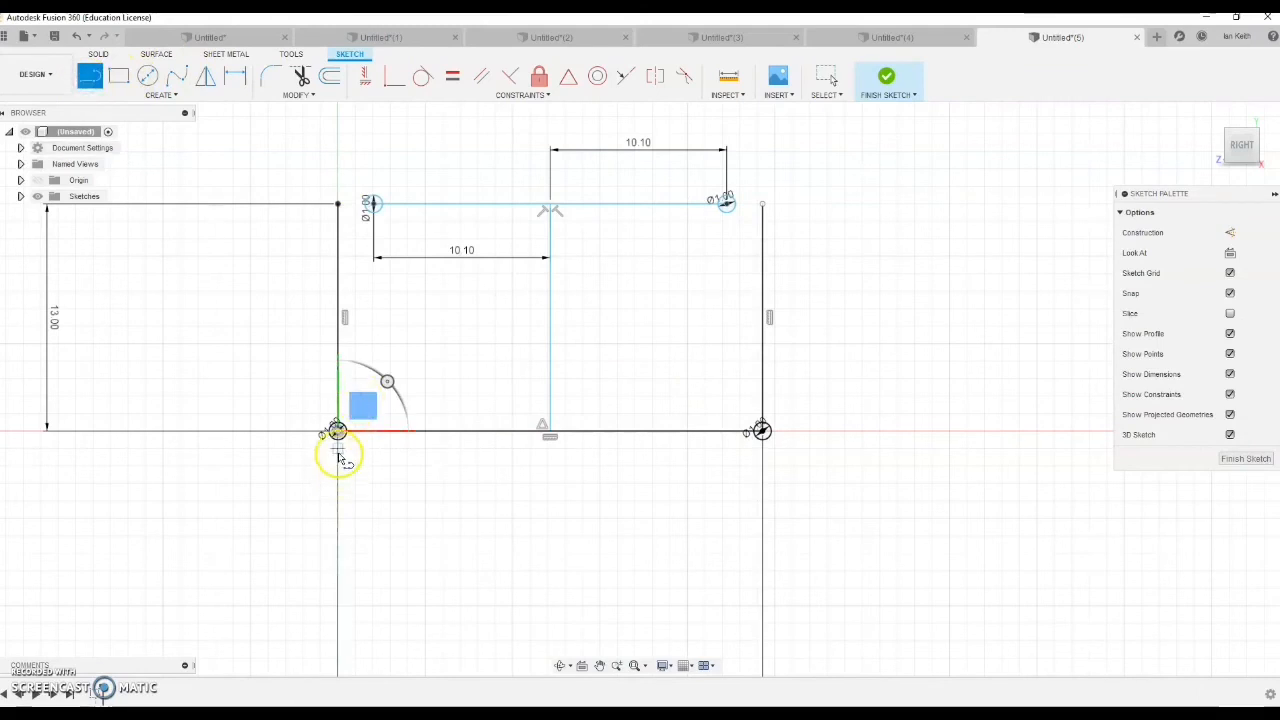
{"action": "scroll", "coordinate": [763, 441], "scroll_direction": "up", "scroll_amount": 5}
{"action": "left_click", "coordinate": [762, 440]}
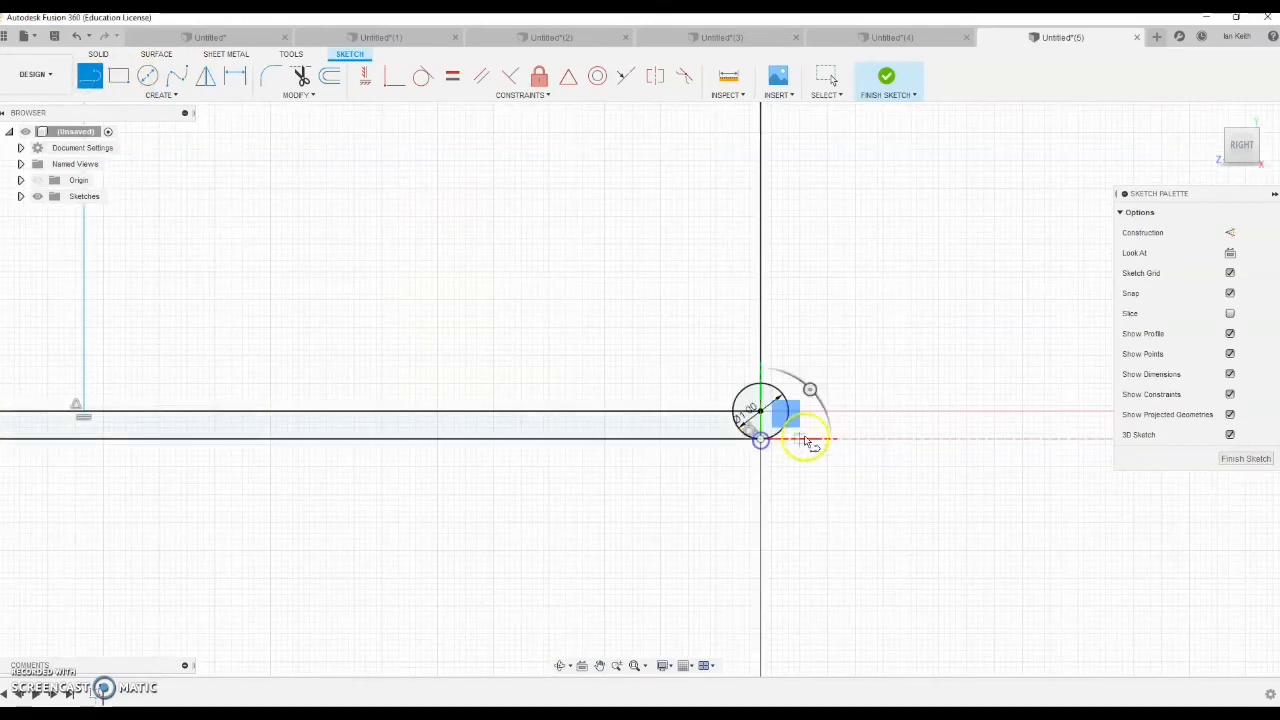
Draw slanted side lines joining the outer sides of the upper and lower corner circles on both sides
{"action": "scroll", "coordinate": [802, 437], "scroll_direction": "down", "scroll_amount": 5}
{"action": "left_click", "coordinate": [754, 195]}
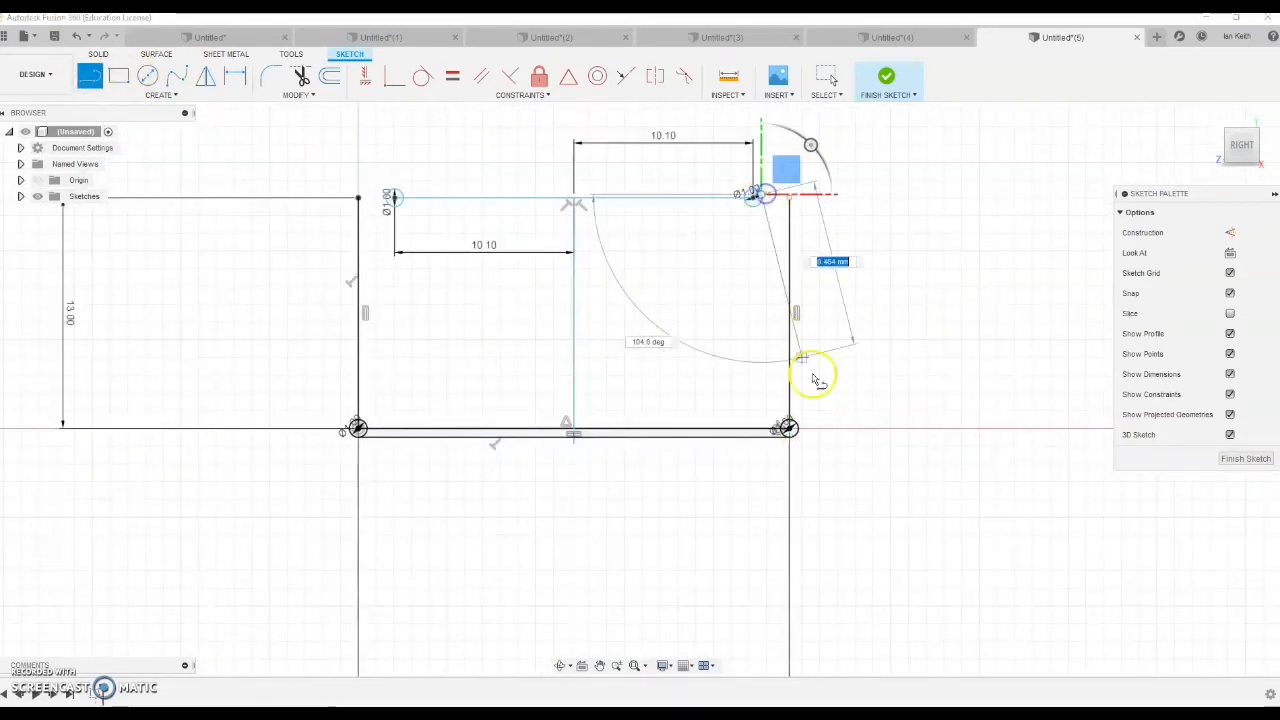
{"action": "left_click", "coordinate": [790, 430]}
{"action": "left_click", "coordinate": [395, 196]}
{"action": "left_click", "coordinate": [345, 425]}
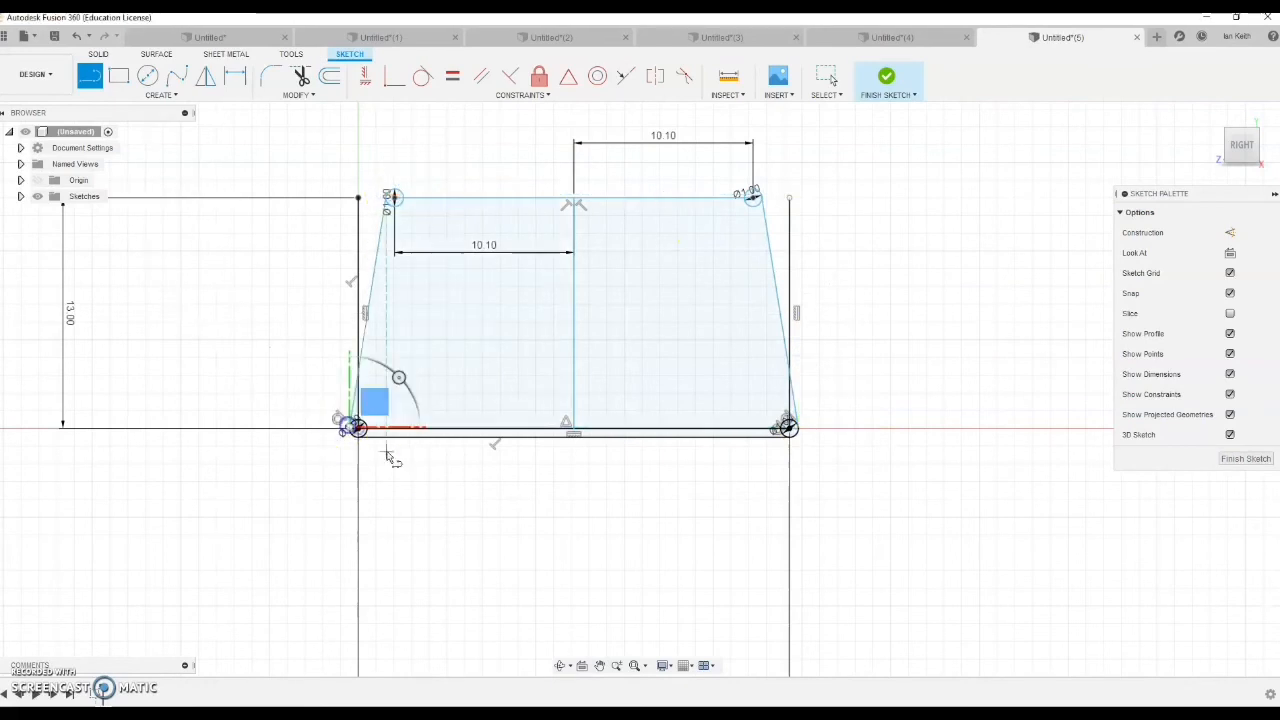
Make the right and left slanted side lines tangent to the upper corner circles they meet
{"action": "left_click", "coordinate": [423, 76]}
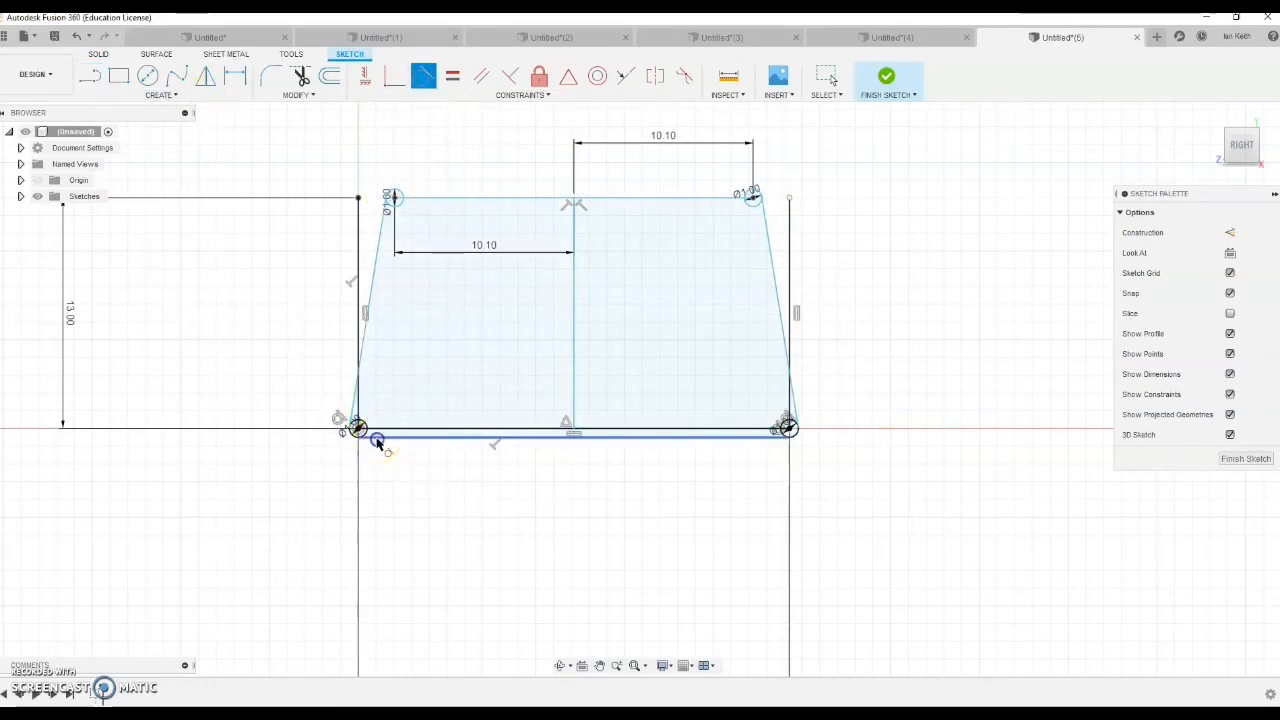
{"action": "left_click", "coordinate": [365, 438]}
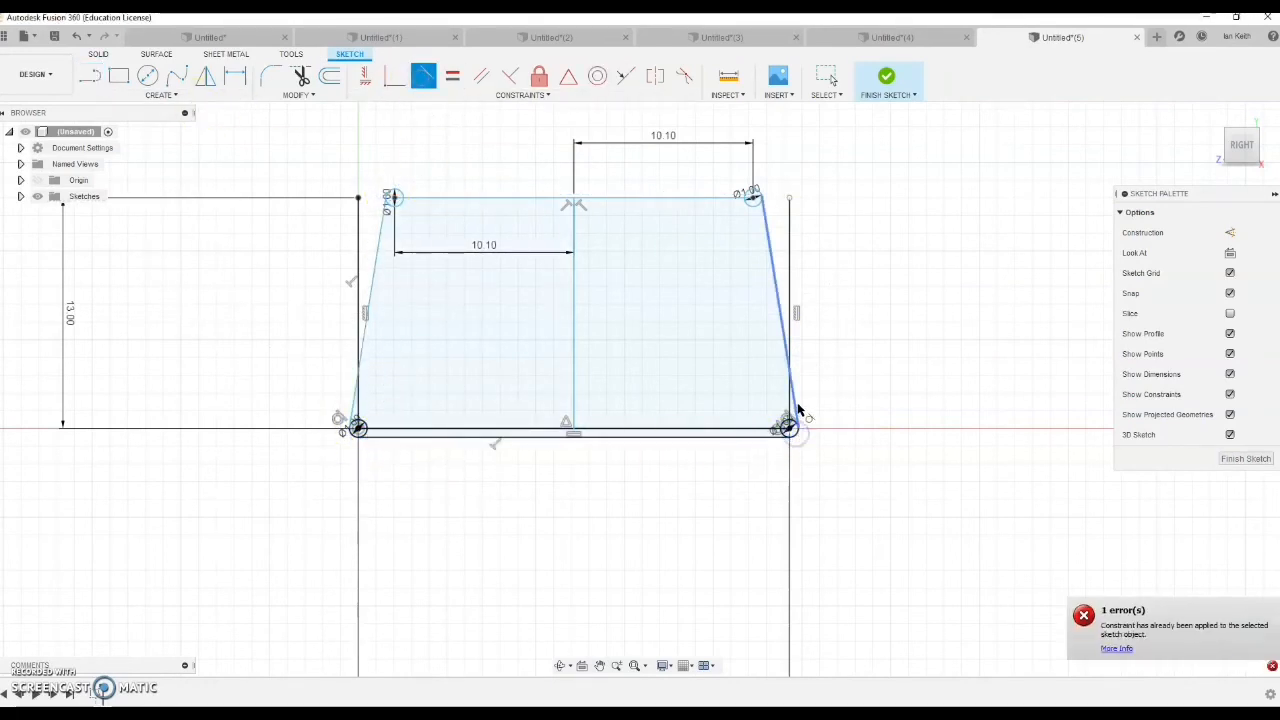
{"action": "left_click", "coordinate": [764, 217]}
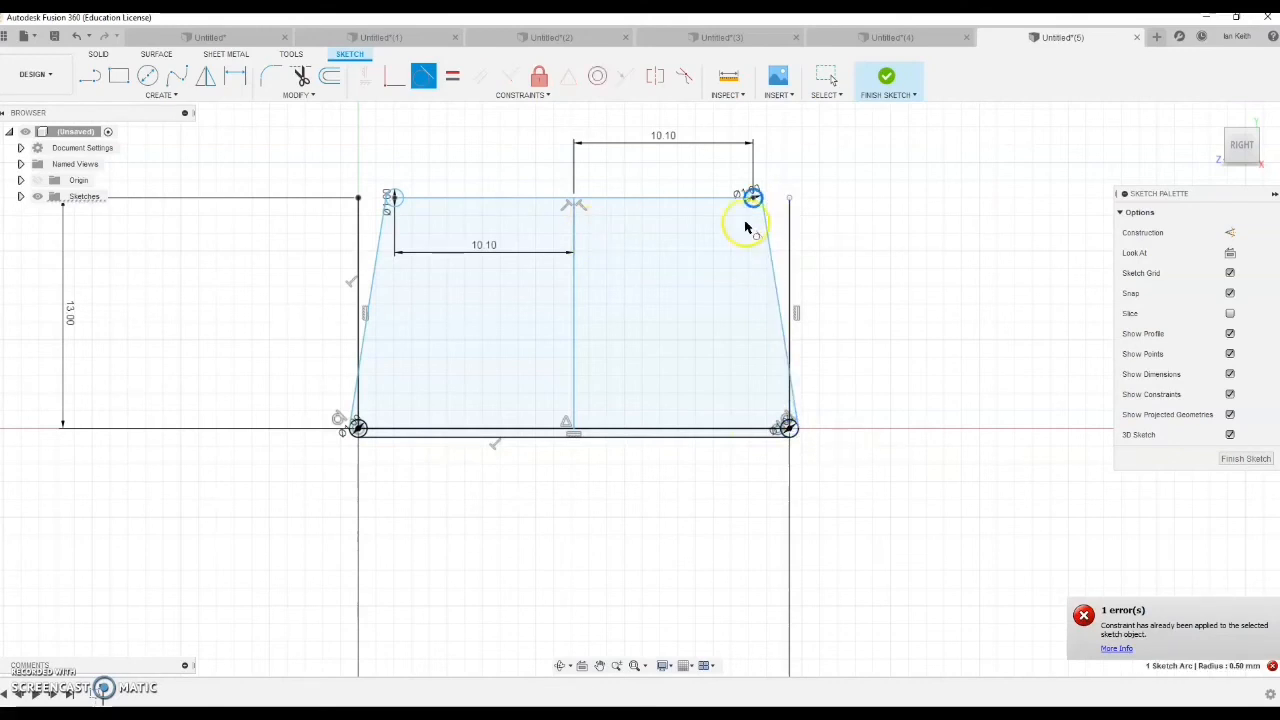
{"action": "left_click", "coordinate": [386, 222]}
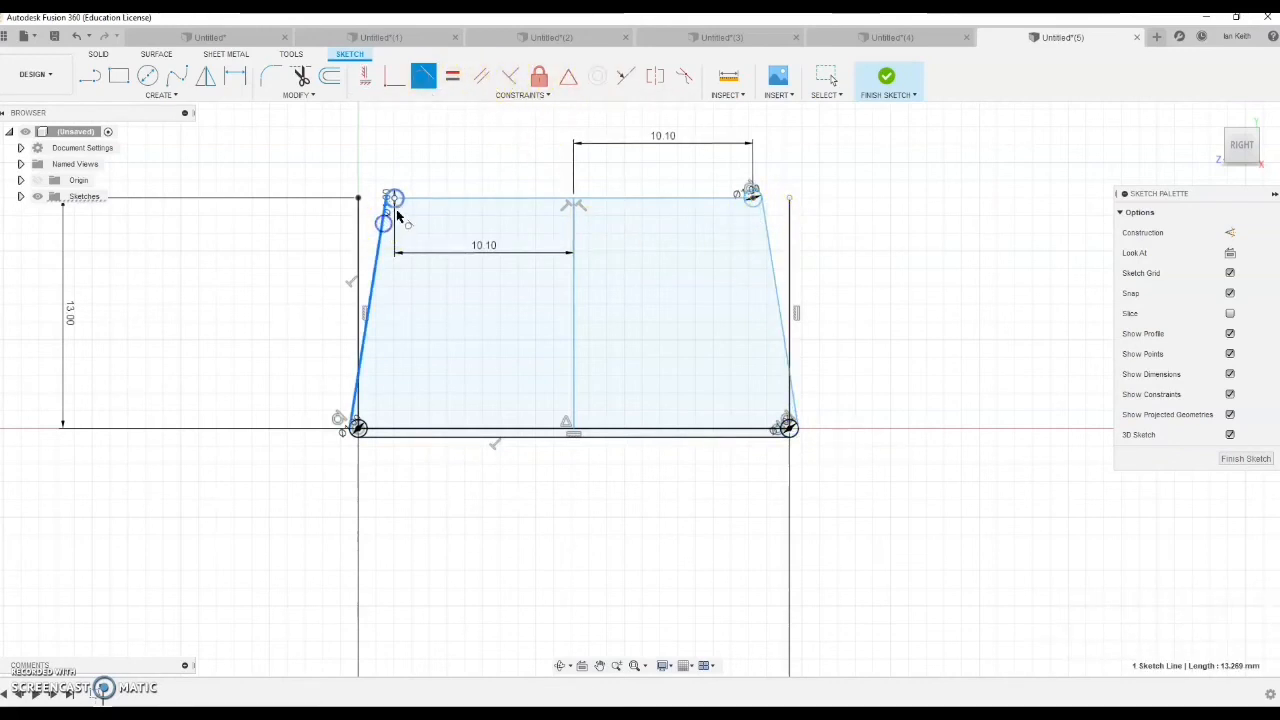
{"action": "left_click", "coordinate": [458, 278]}
{"action": "left_click", "coordinate": [544, 146]}
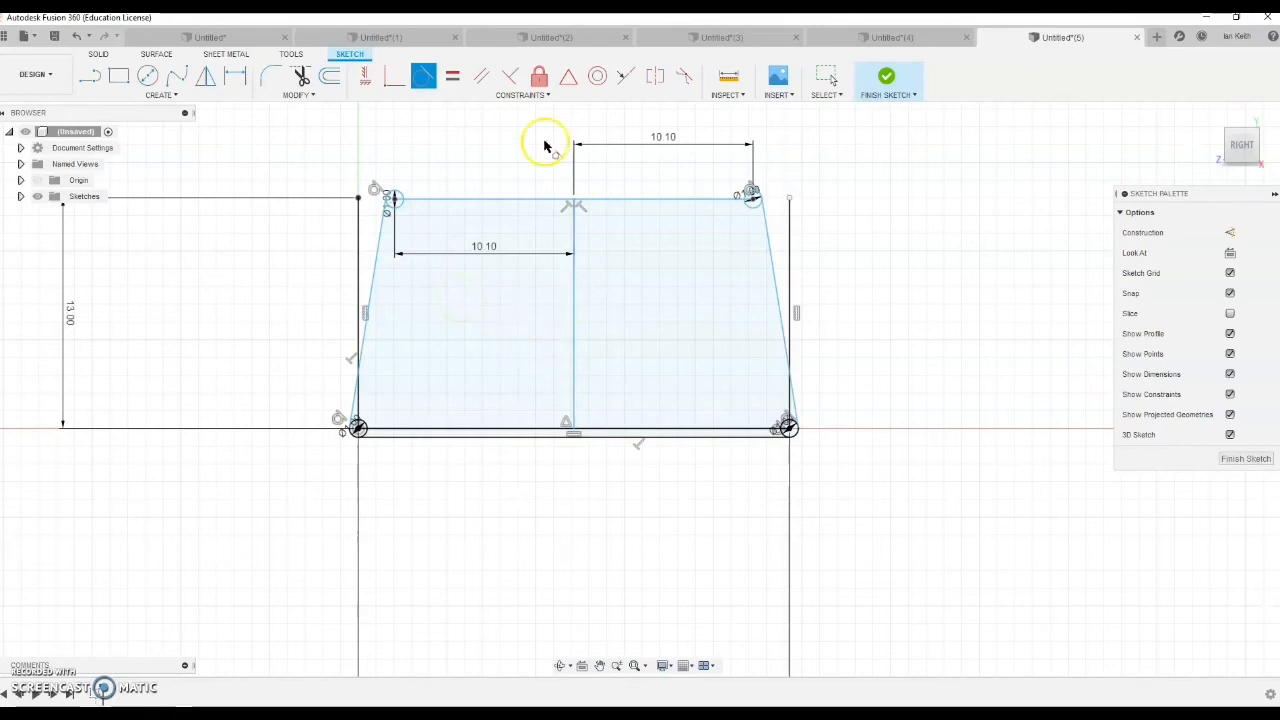
{"action": "scroll", "coordinate": [400, 214], "scroll_direction": "up", "scroll_amount": 3}
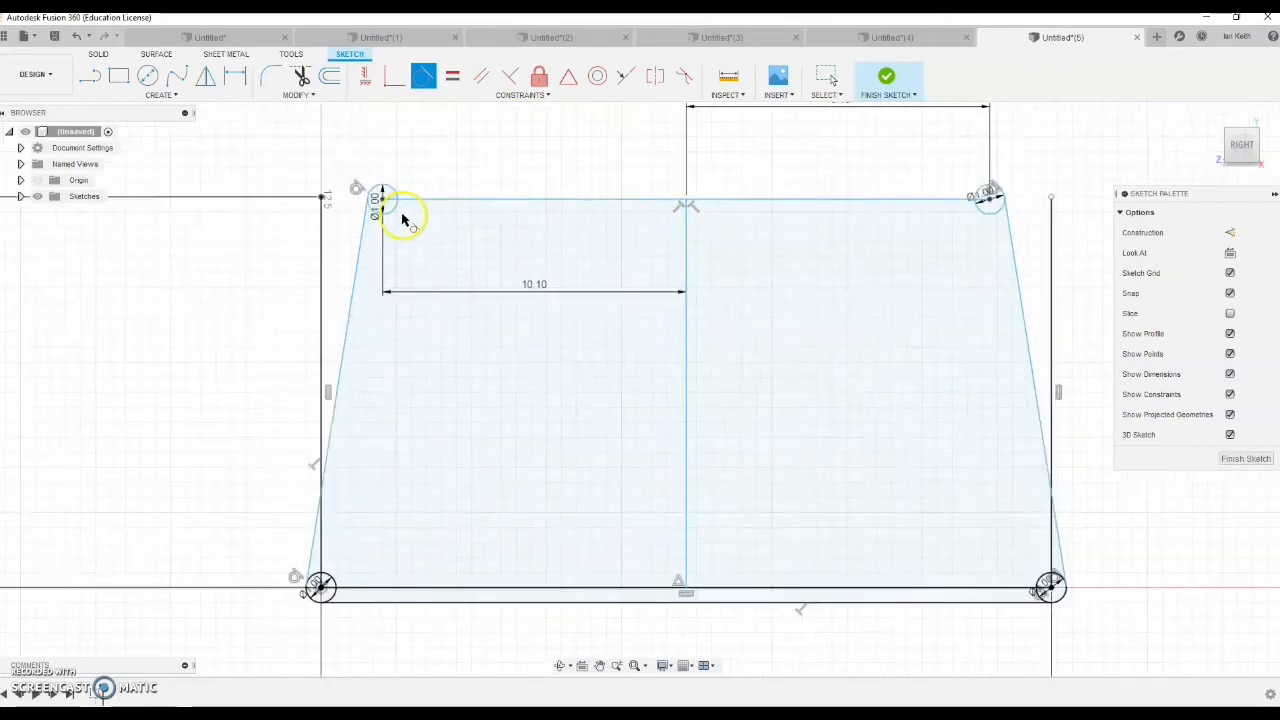
{"action": "scroll", "coordinate": [391, 200], "scroll_direction": "down", "scroll_amount": 4}
{"action": "left_click", "coordinate": [594, 225]}
Dimension the vertical centre line between the base and the upper horizontal line to 13 mm
{"action": "left_click", "coordinate": [207, 78]}
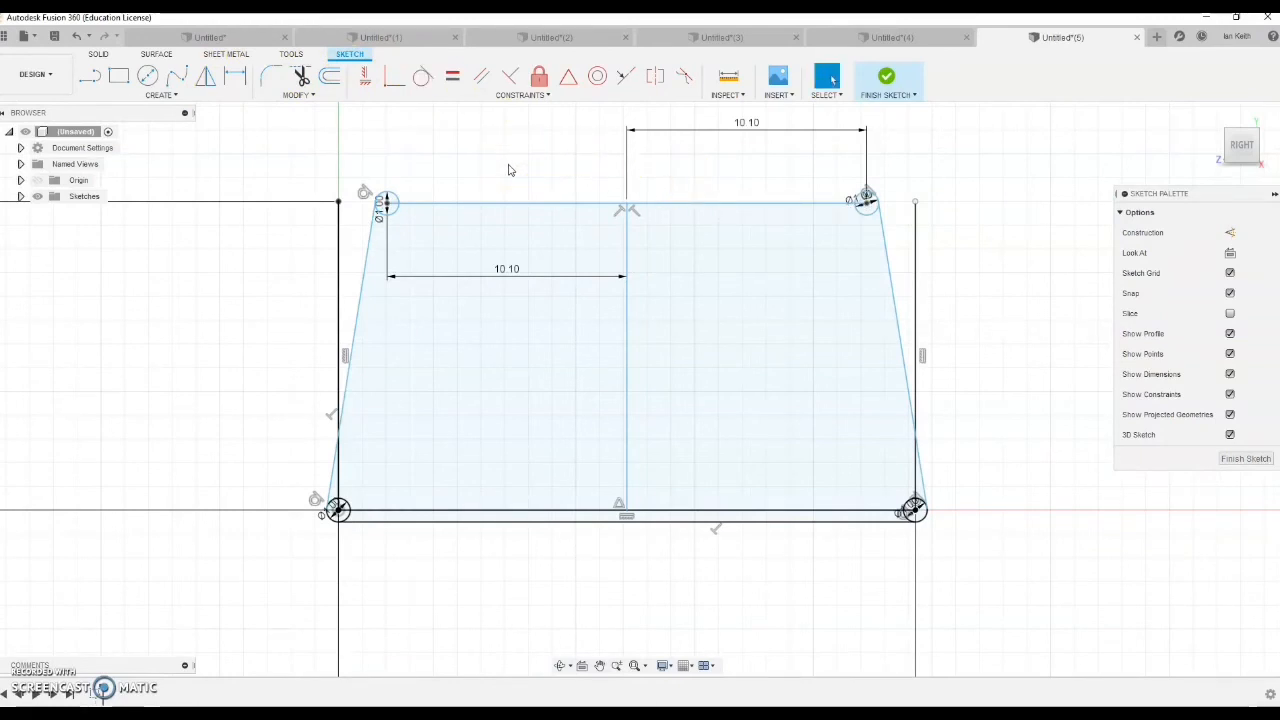
{"action": "left_click", "coordinate": [249, 78]}
{"action": "left_click", "coordinate": [626, 375]}
{"action": "left_click", "coordinate": [998, 366]}
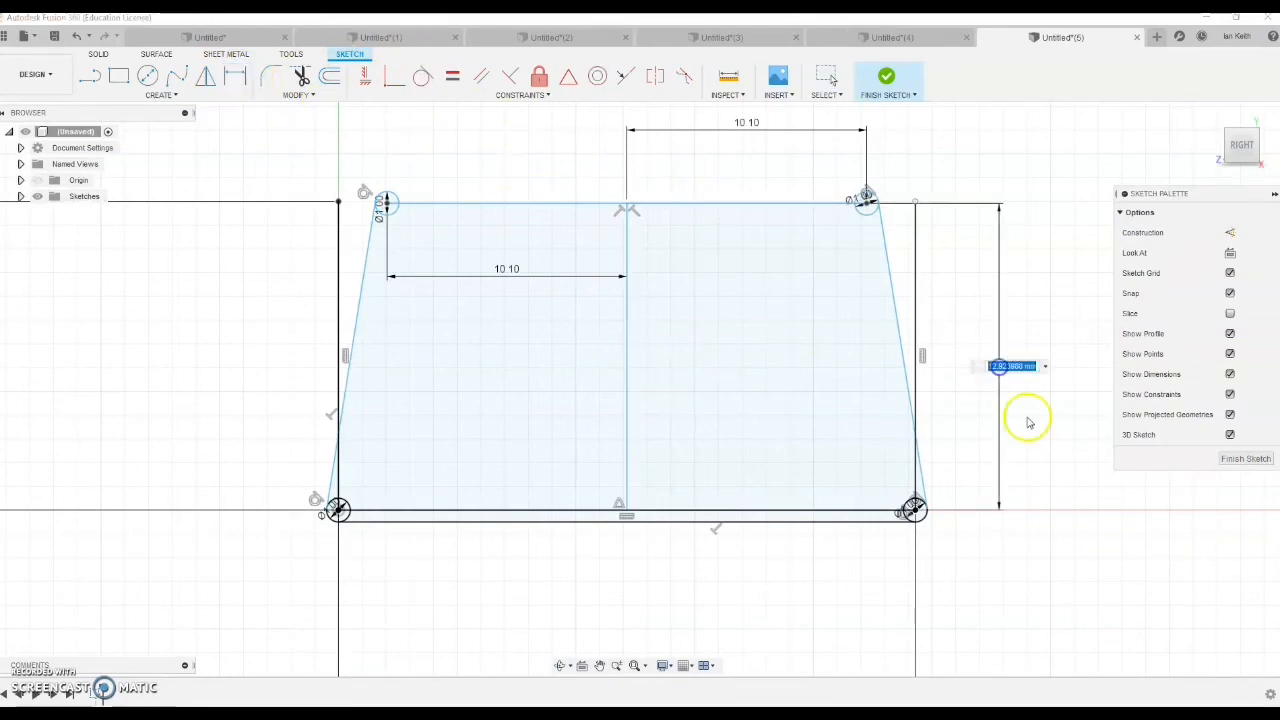
{"action": "left_click", "coordinate": [1046, 470]}
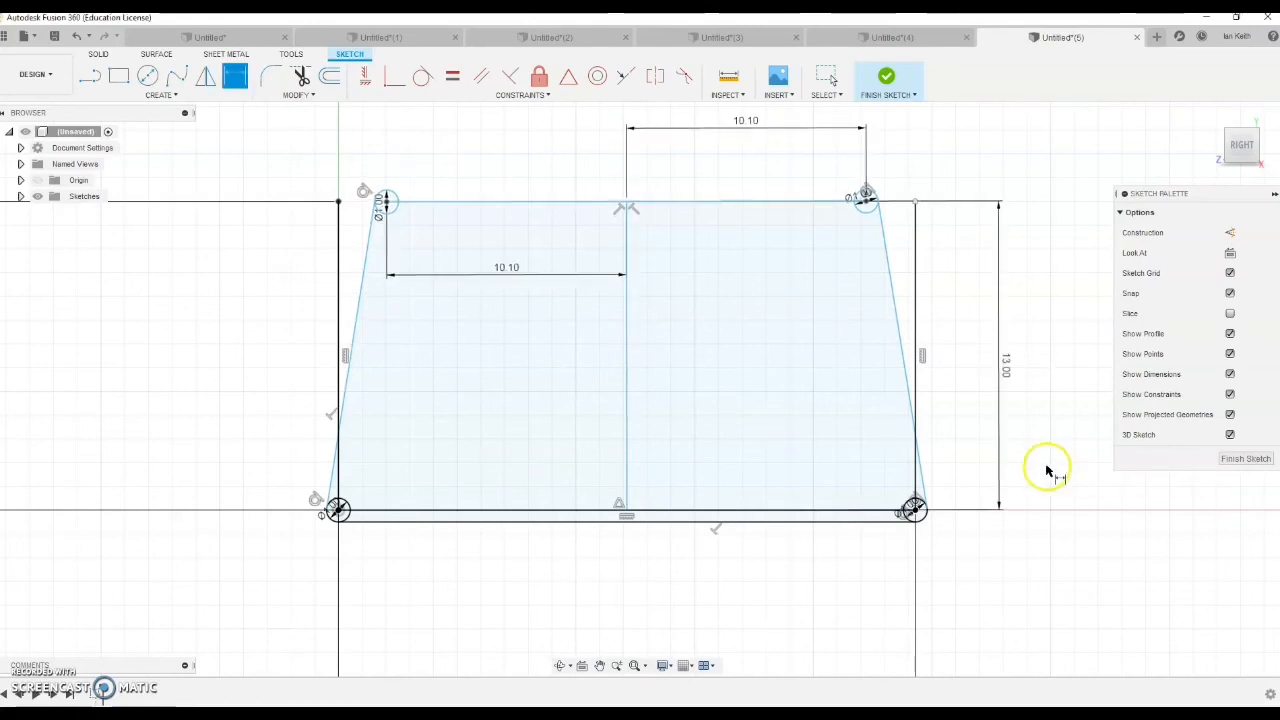
{"action": "key", "text": "Escape"}
Convert the two vertical side lines and the horizontal base line through the lower circle centres to construction geometry
{"action": "left_click", "coordinate": [338, 373]}
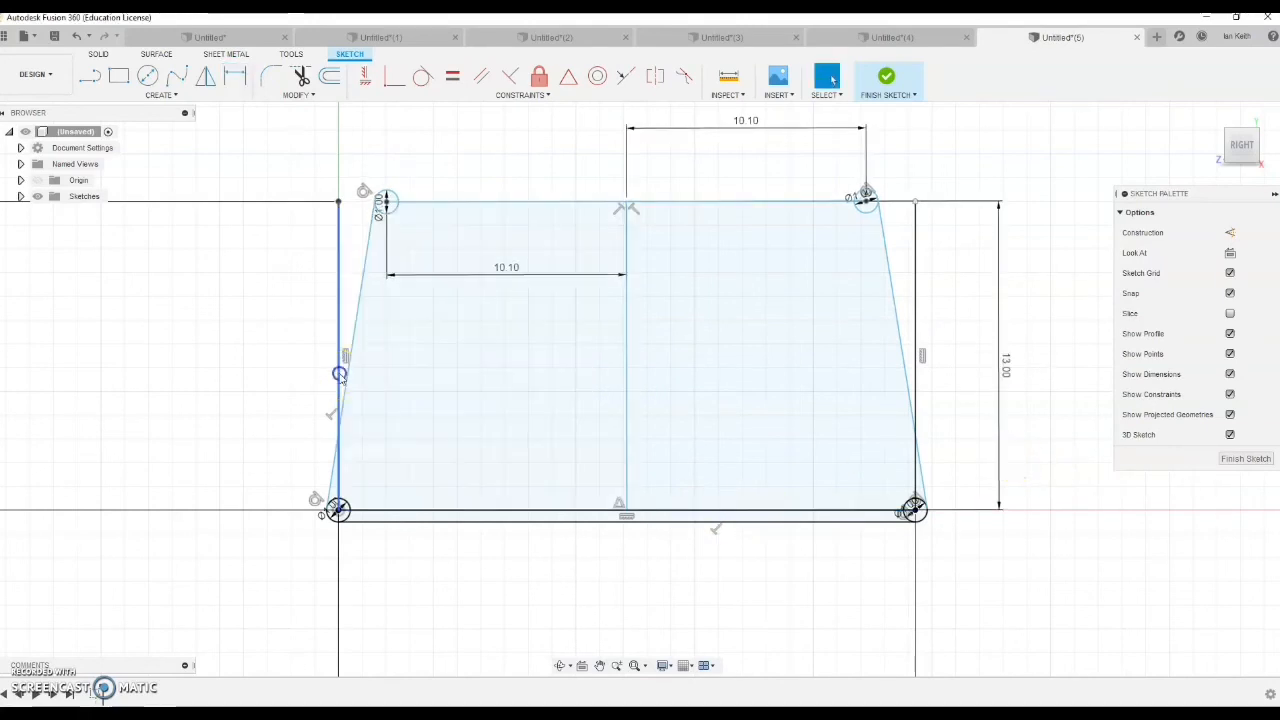
{"action": "left_click", "coordinate": [449, 509], "text": "ctrl"}
{"action": "left_click", "coordinate": [913, 473], "text": "ctrl"}
{"action": "left_click", "coordinate": [1230, 232]}
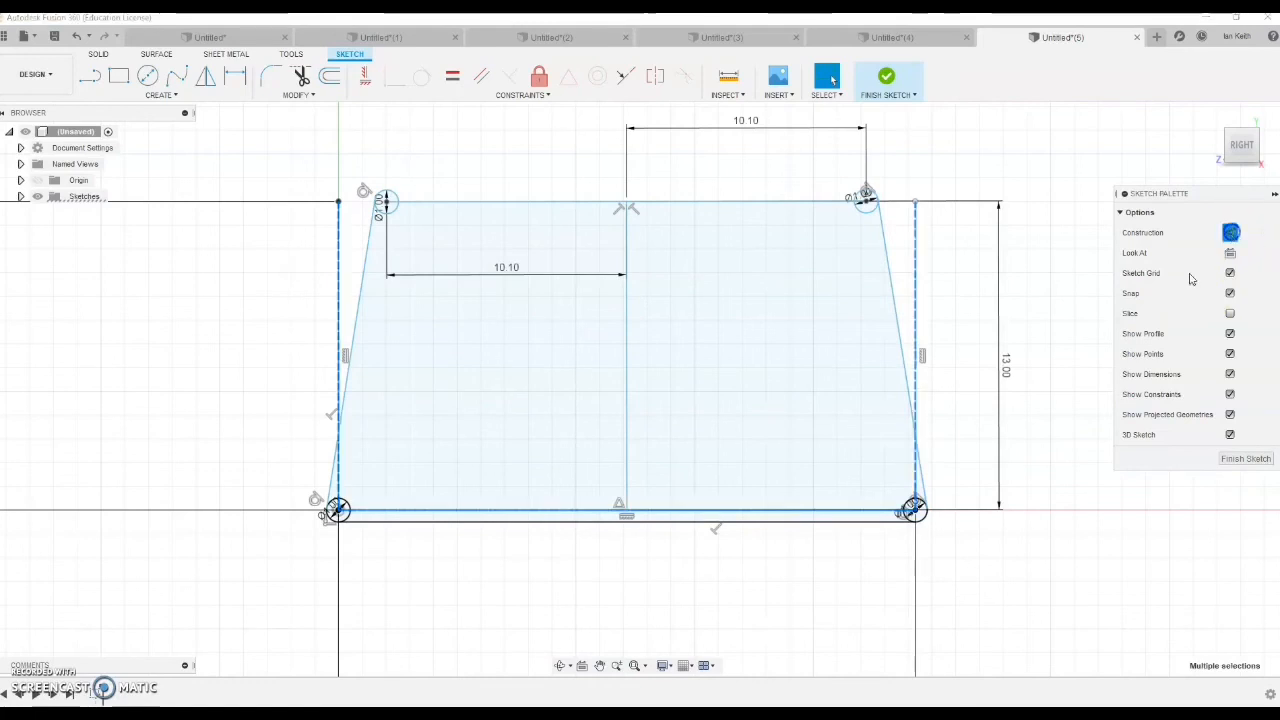
Trim away the inner portions of both lower corner circles, leaving rounded outer corners on the profile
{"action": "left_click", "coordinate": [300, 77]}
{"action": "scroll", "coordinate": [340, 510], "scroll_direction": "up", "scroll_amount": 3}
{"action": "scroll", "coordinate": [337, 510], "scroll_direction": "up", "scroll_amount": 2}
{"action": "left_click", "coordinate": [332, 487]}
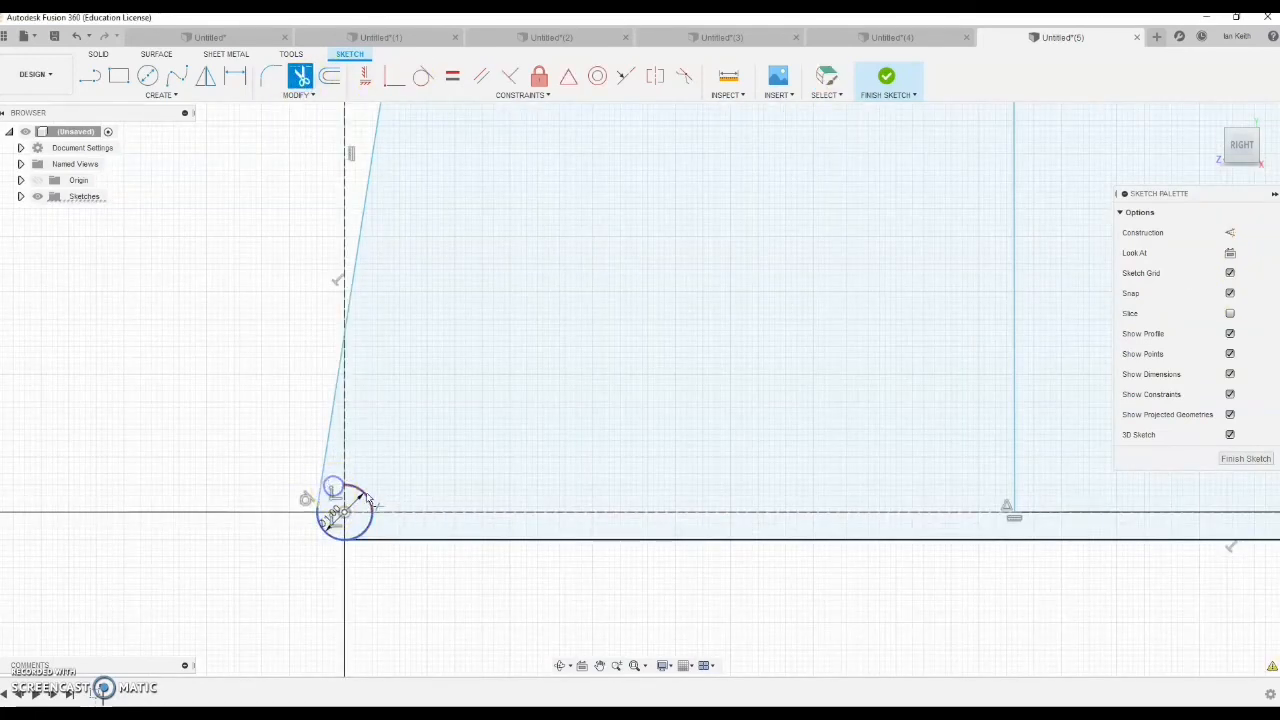
{"action": "left_click", "coordinate": [369, 521]}
{"action": "scroll", "coordinate": [588, 542], "scroll_direction": "down", "scroll_amount": 3}
{"action": "middle_click_drag", "start_coordinate": [1154, 544], "coordinate": [774, 541]}
{"action": "scroll", "coordinate": [774, 540], "scroll_direction": "up", "scroll_amount": 3}
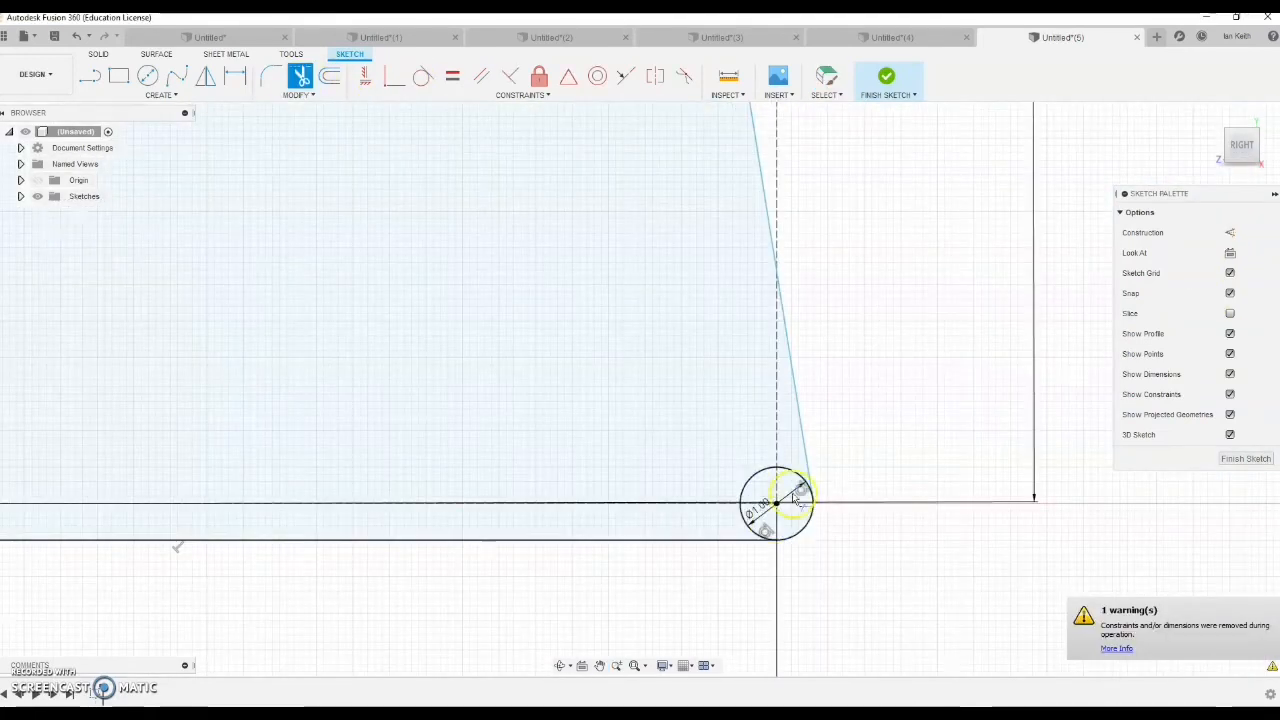
{"action": "left_click", "coordinate": [757, 532]}
{"action": "scroll", "coordinate": [757, 532], "scroll_direction": "down", "scroll_amount": 4}
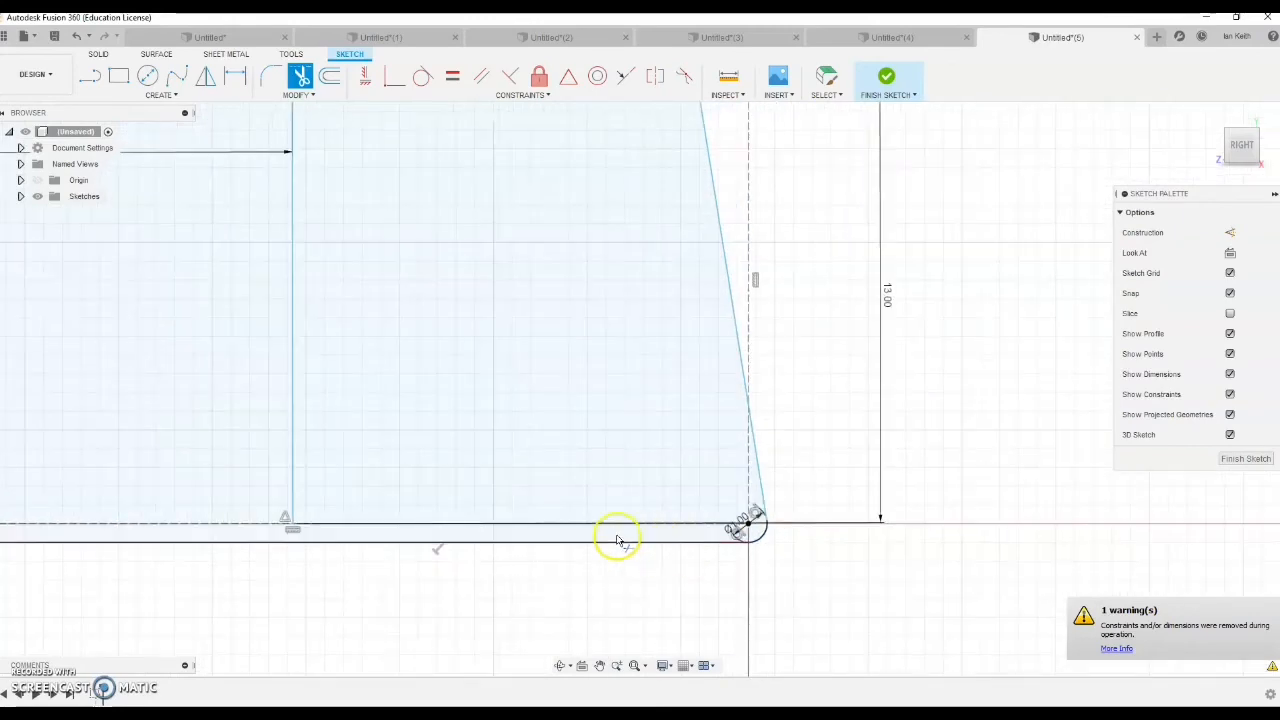
{"action": "scroll", "coordinate": [614, 534], "scroll_direction": "down", "scroll_amount": 2}
{"action": "middle_click_drag", "start_coordinate": [414, 471], "coordinate": [515, 489]}
Draw a centre-point arc of 10.5 mm radius about the upper left circle's centre, sweeping across the centre line
{"action": "left_click", "coordinate": [161, 94]}
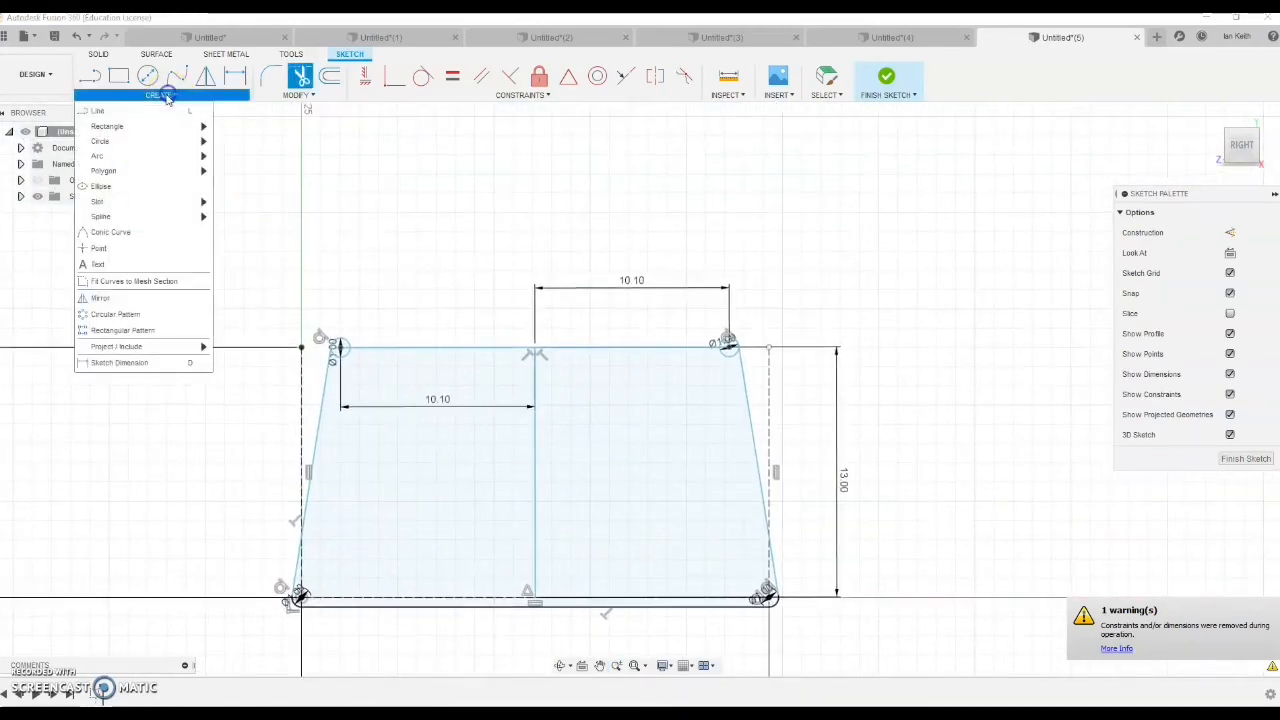
{"action": "mouse_move", "coordinate": [200, 156]}
{"action": "left_click", "coordinate": [244, 173]}
{"action": "left_click", "coordinate": [340, 347]}
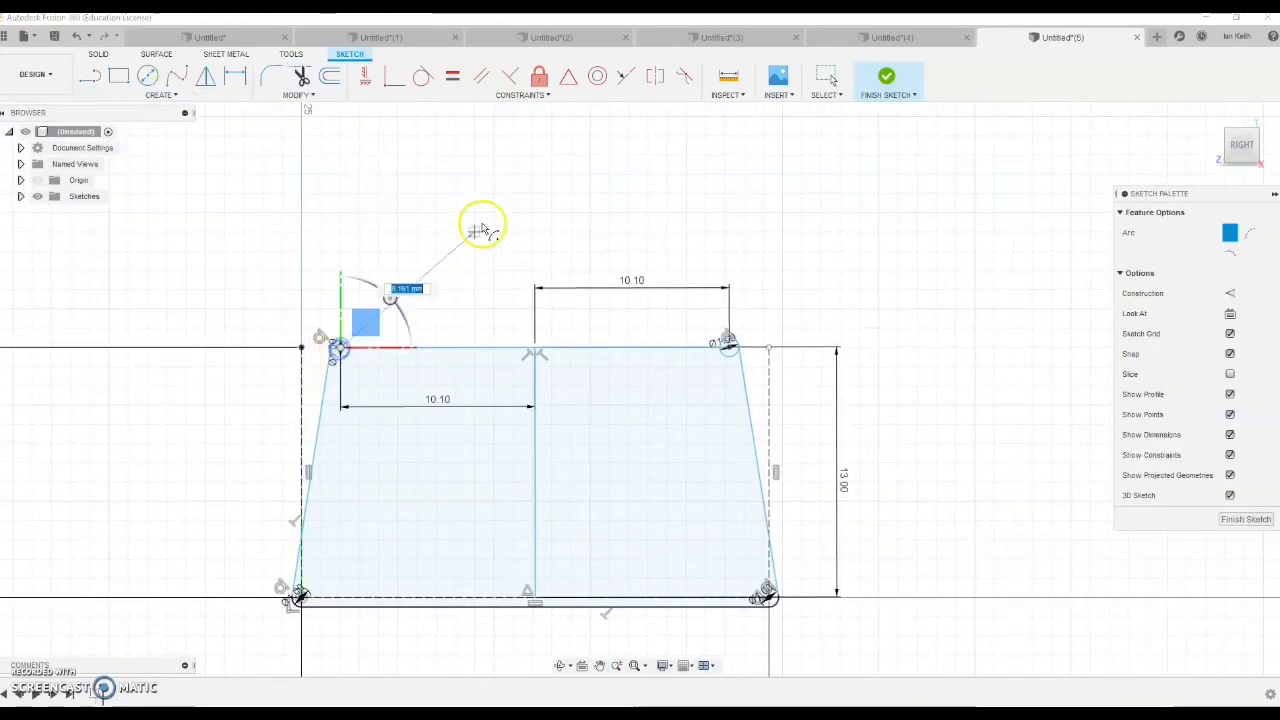
{"action": "left_click", "coordinate": [430, 167]}
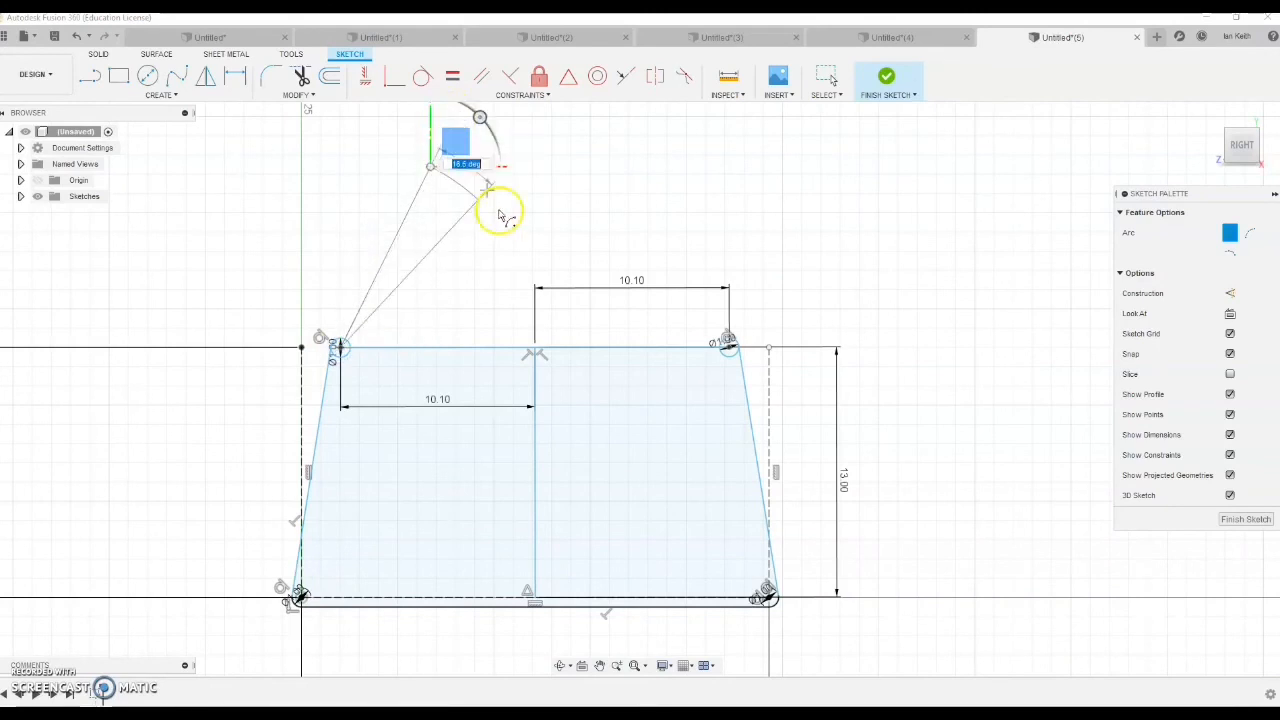
{"action": "left_click", "coordinate": [729, 339]}
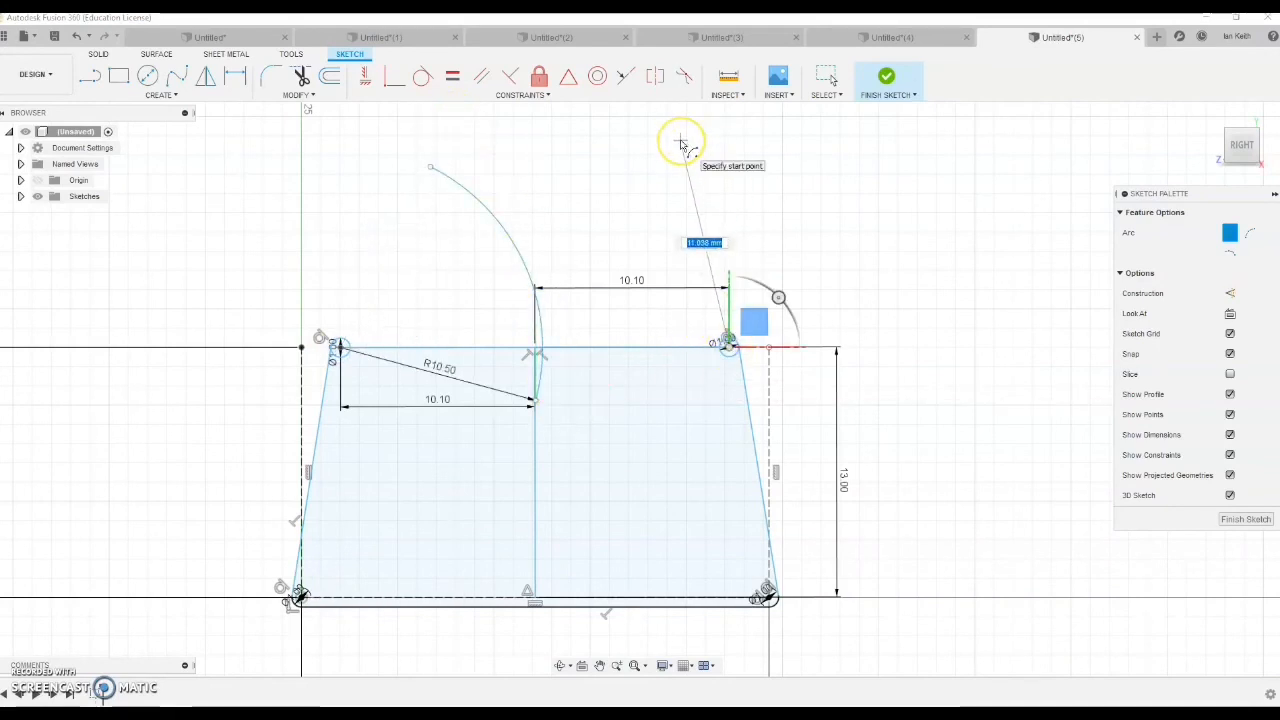
{"action": "key", "text": "Escape"}
Draw a centre-point arc of 10.5 mm radius about the upper right circle's centre, crossing the first arc
{"action": "left_click", "coordinate": [160, 95]}
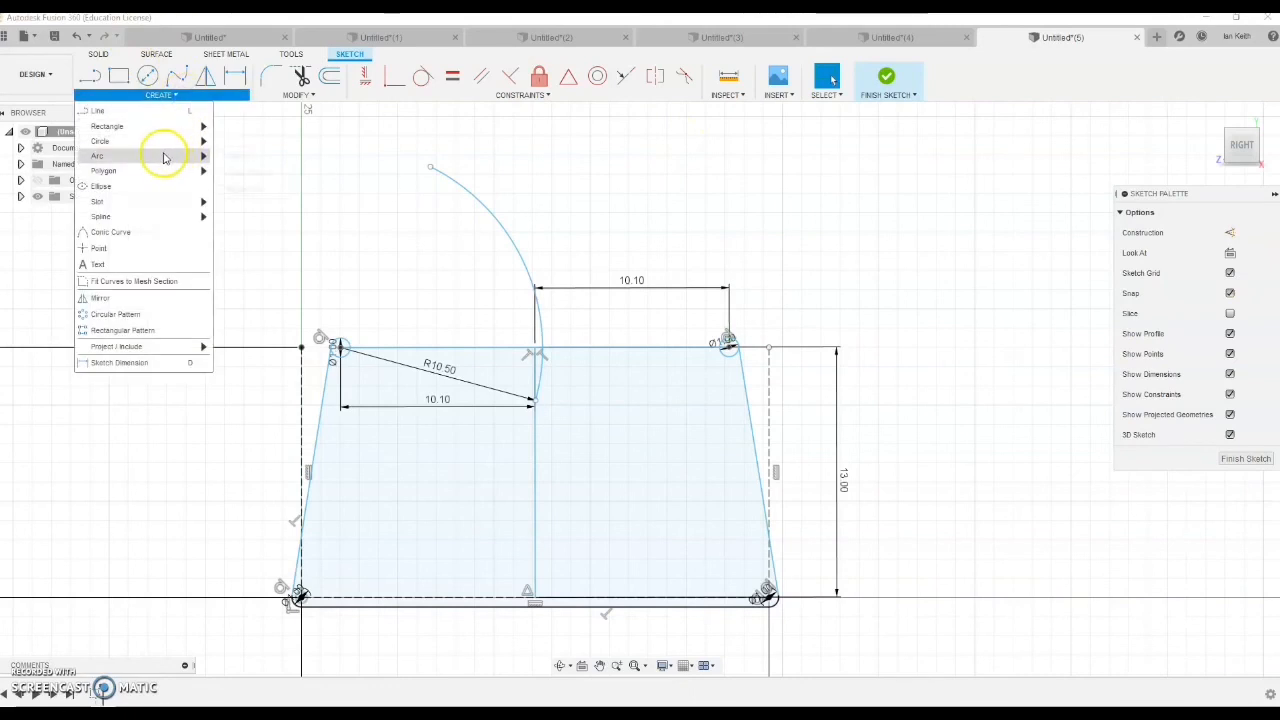
{"action": "mouse_move", "coordinate": [163, 157]}
{"action": "left_click", "coordinate": [242, 170]}
{"action": "left_click", "coordinate": [727, 346]}
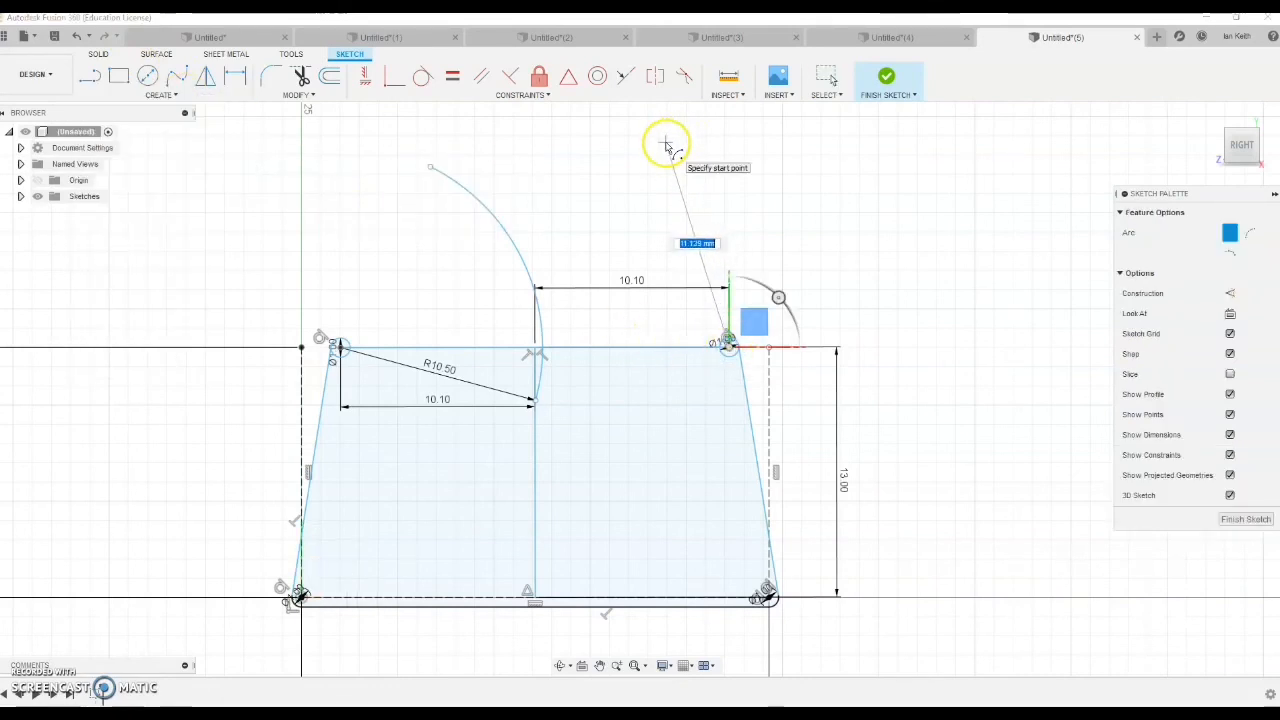
{"action": "type", "text": "10.5"}
{"action": "key", "text": "Return"}
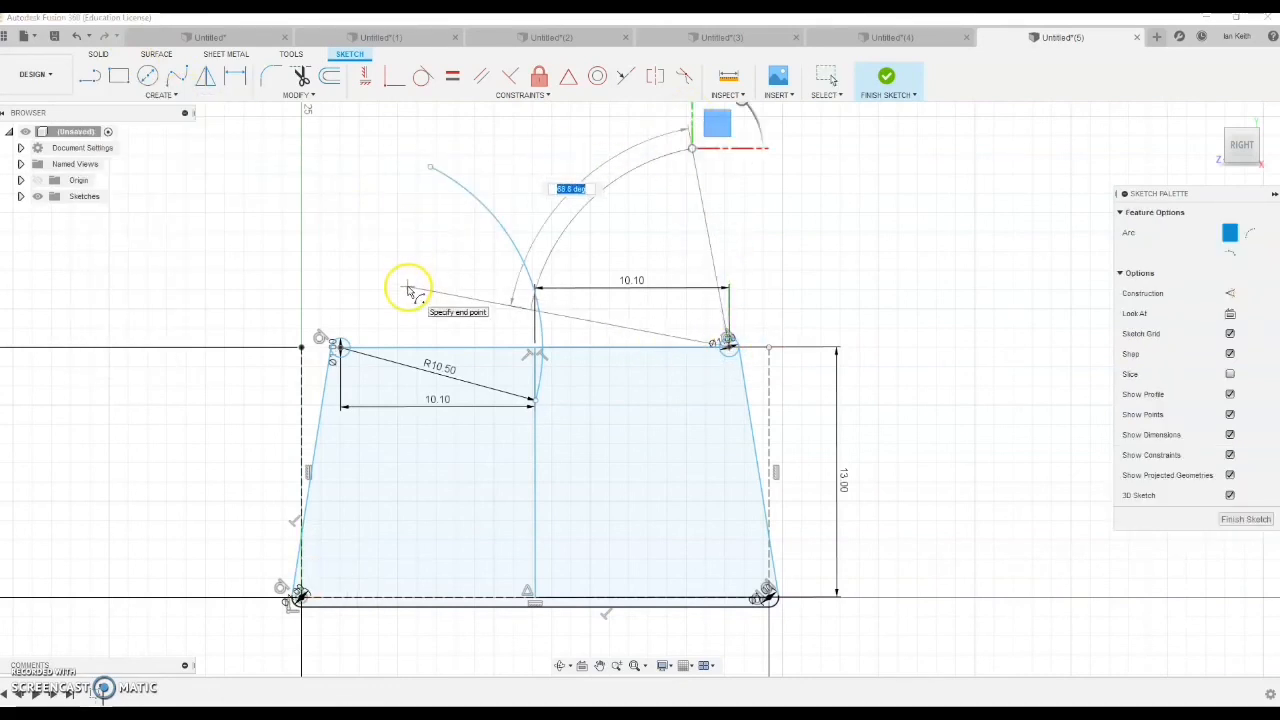
{"action": "left_click", "coordinate": [408, 288]}
Draw a 20 mm diameter circle centred on the intersection of the two arcs
{"action": "left_click", "coordinate": [148, 75]}
{"action": "scroll", "coordinate": [533, 289], "scroll_direction": "up", "scroll_amount": 3}
{"action": "left_click", "coordinate": [533, 288]}
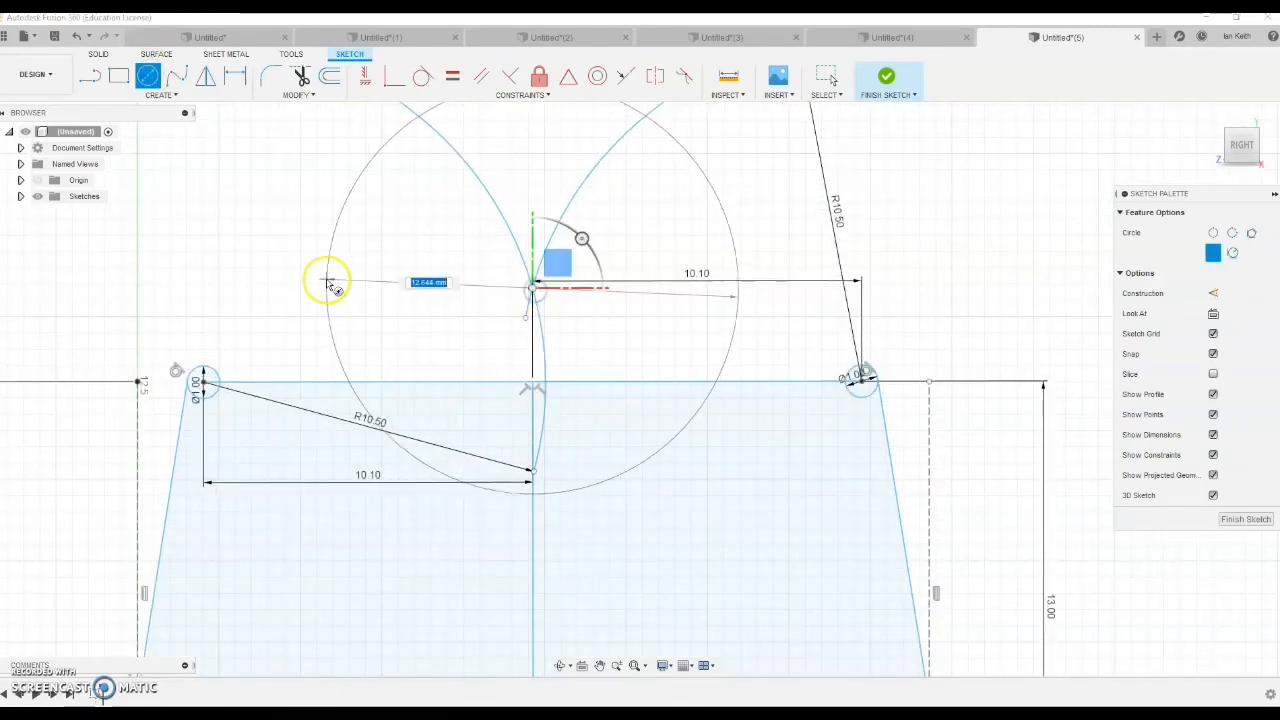
{"action": "type", "text": "20"}
{"action": "key", "text": "Return"}
Trim away the upper part of the 20 mm circle above the two upper corner circles
{"action": "key", "text": "t"}
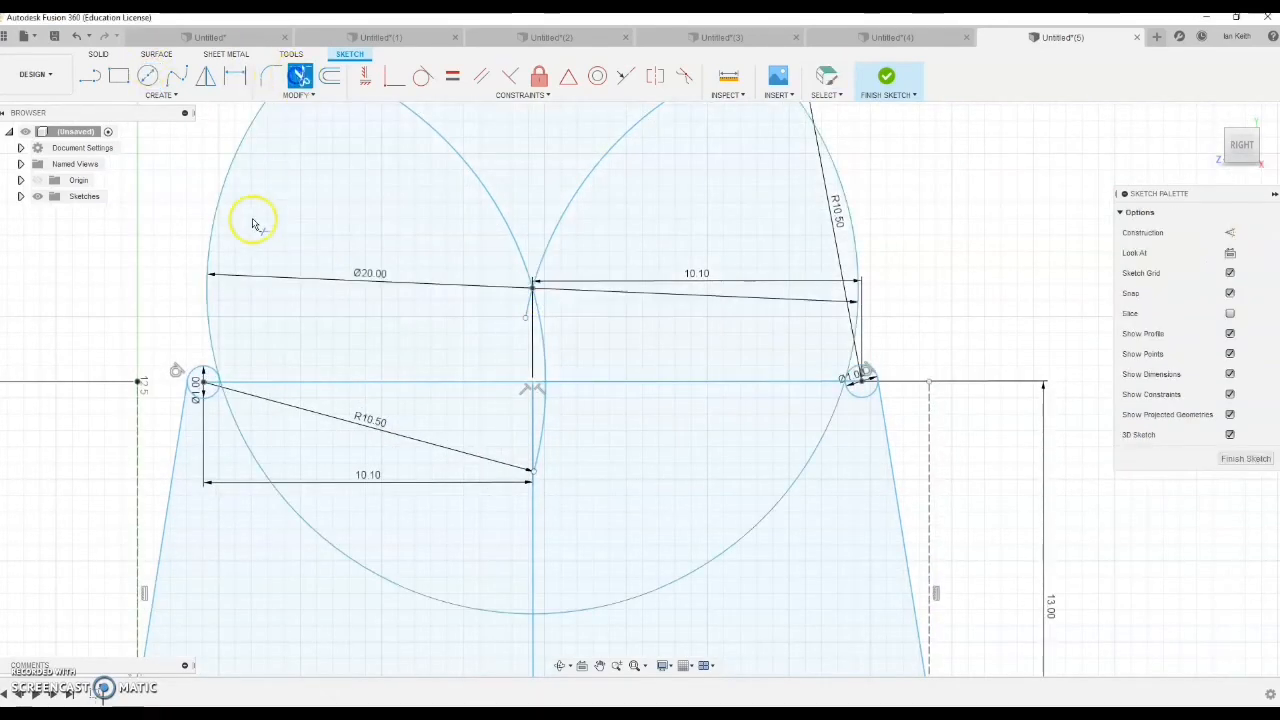
{"action": "left_click", "coordinate": [209, 294]}
{"action": "left_click", "coordinate": [850, 355]}
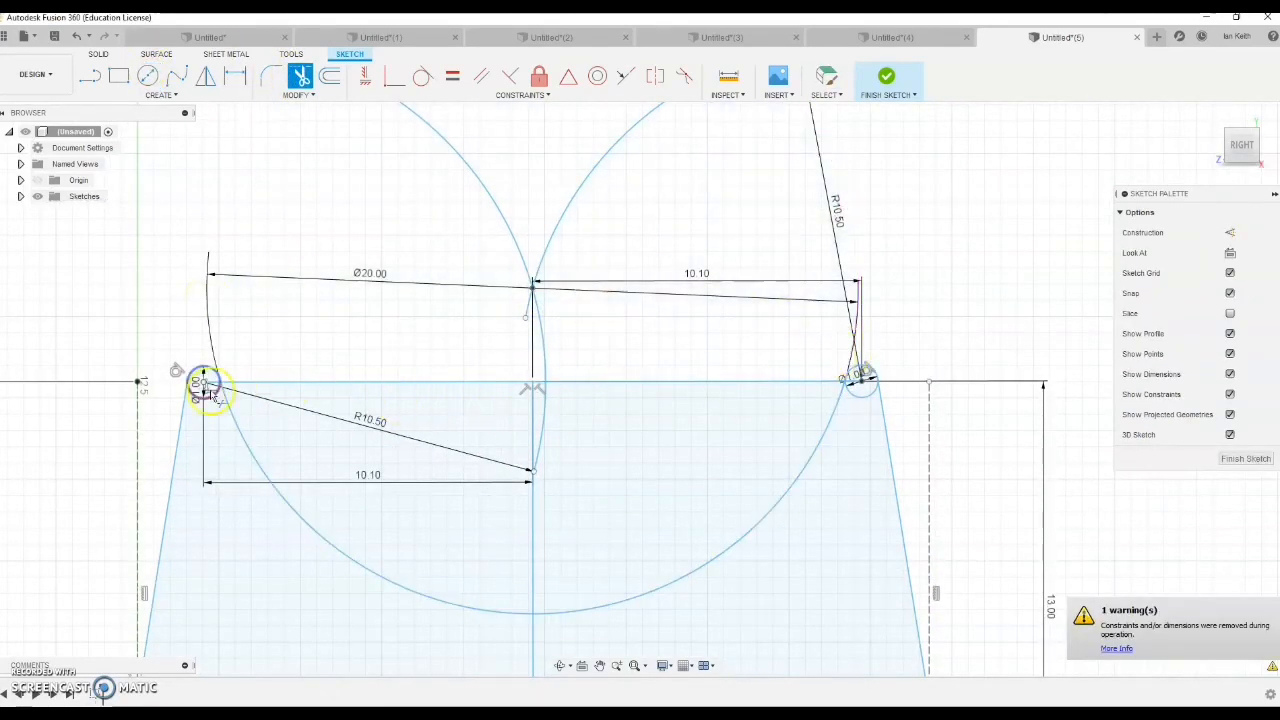
Trim away the lower portions of both upper corner circles, leaving rounded tips beside the large arc
{"action": "scroll", "coordinate": [205, 390], "scroll_direction": "up", "scroll_amount": 2}
{"action": "left_click", "coordinate": [272, 396]}
{"action": "scroll", "coordinate": [285, 365], "scroll_direction": "up", "scroll_amount": 3}
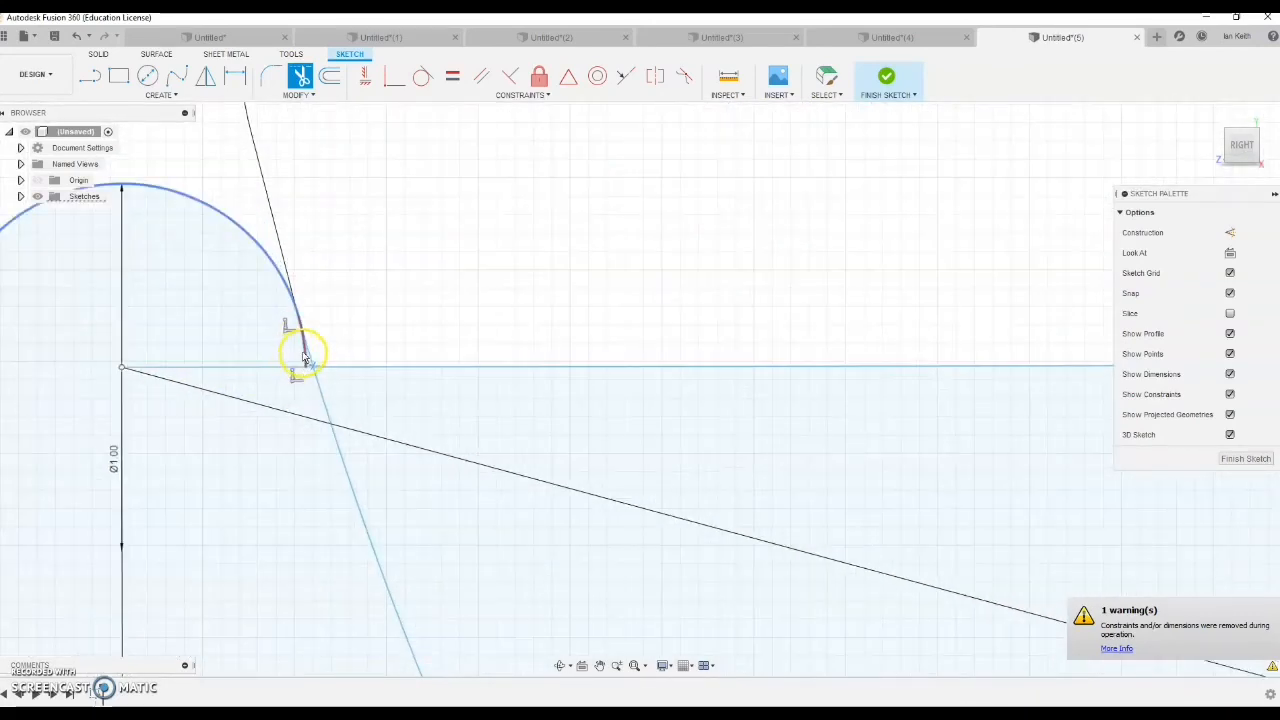
{"action": "scroll", "coordinate": [300, 365], "scroll_direction": "down", "scroll_amount": 6}
{"action": "scroll", "coordinate": [735, 360], "scroll_direction": "up", "scroll_amount": 3}
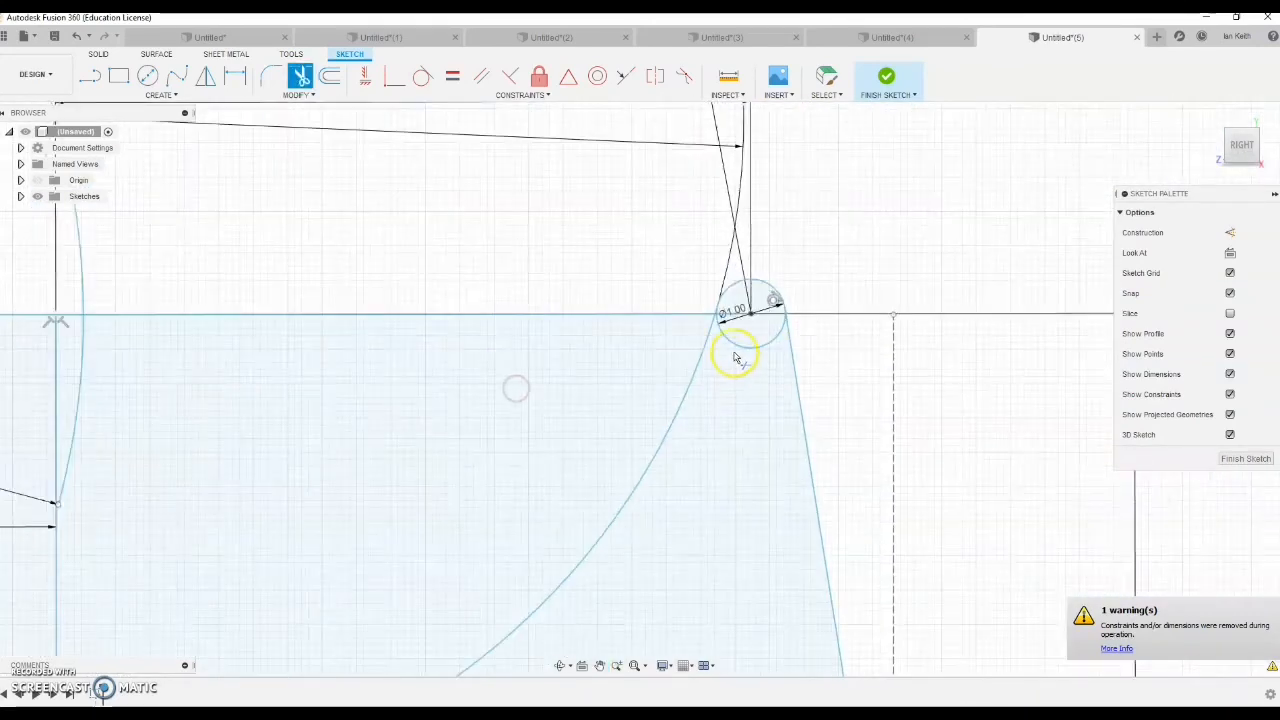
{"action": "scroll", "coordinate": [740, 355], "scroll_direction": "up", "scroll_amount": 1}
{"action": "left_click", "coordinate": [757, 349]}
{"action": "scroll", "coordinate": [720, 295], "scroll_direction": "up", "scroll_amount": 4}
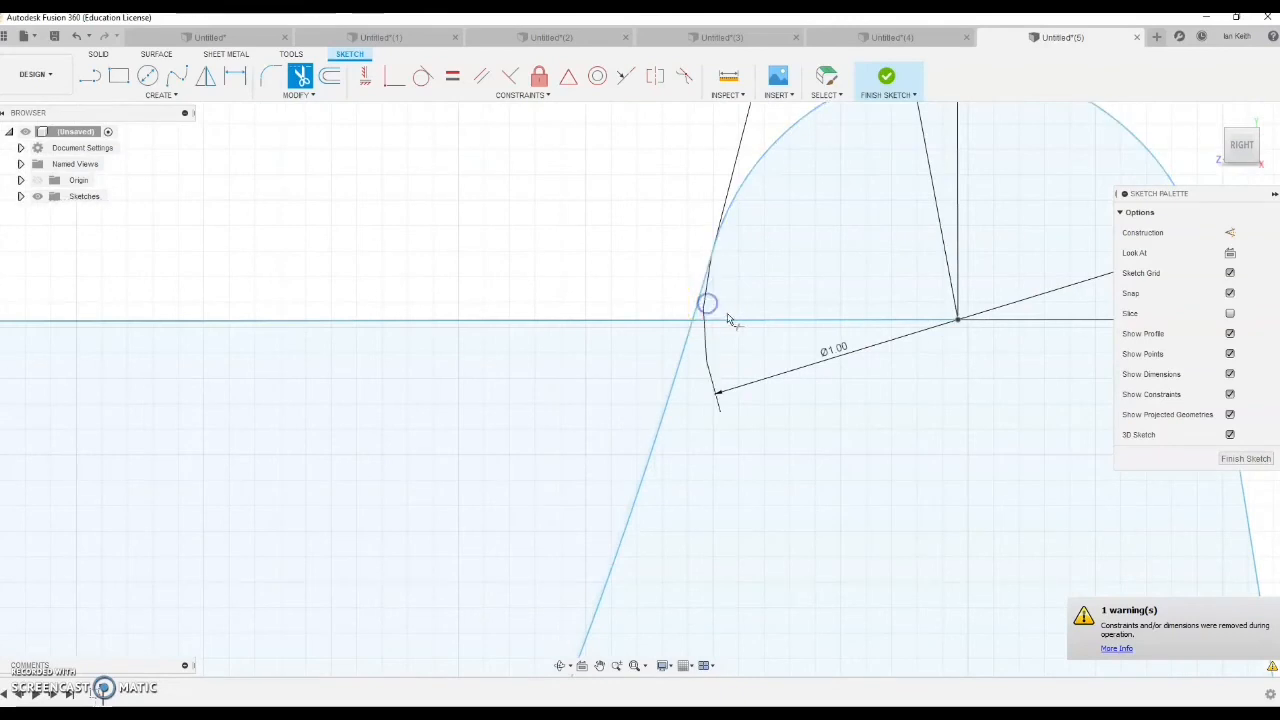
{"action": "scroll", "coordinate": [730, 320], "scroll_direction": "down", "scroll_amount": 5}
Trim away the right half of the upper horizontal line, then trim its left half and undo that last trim
{"action": "scroll", "coordinate": [733, 320], "scroll_direction": "up", "scroll_amount": 3}
{"action": "left_click", "coordinate": [470, 318]}
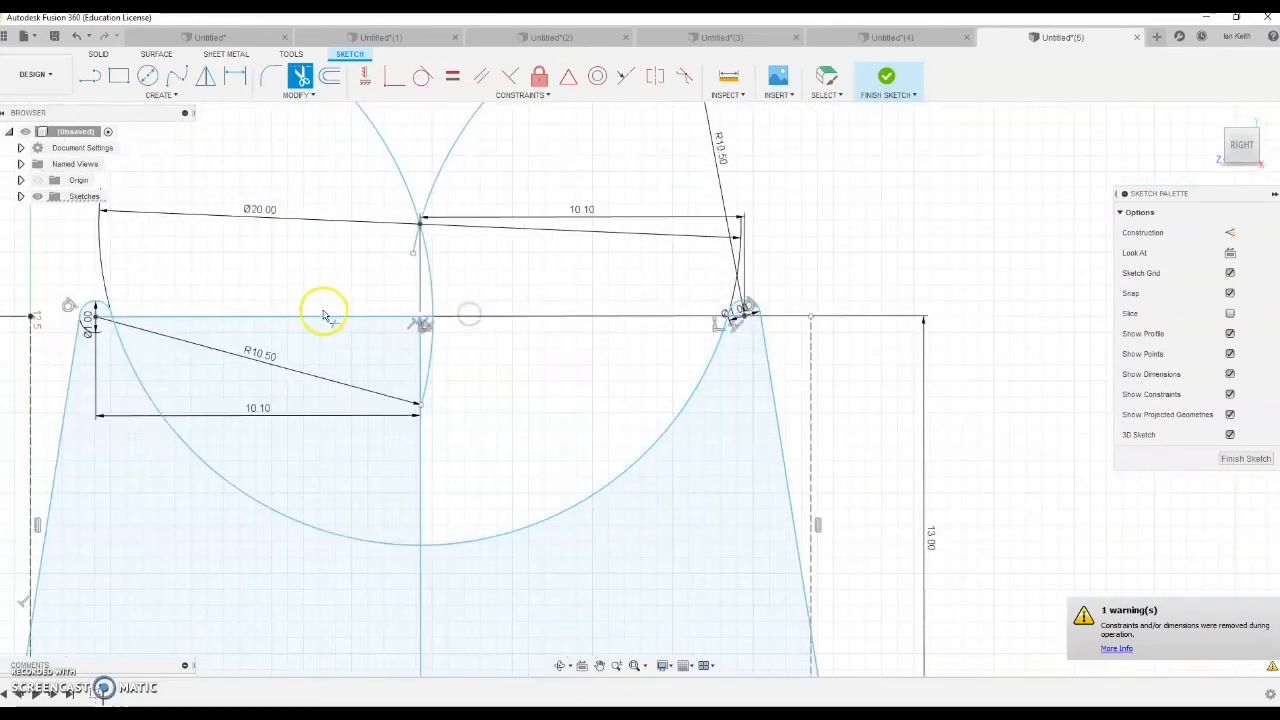
{"action": "left_click", "coordinate": [322, 316]}
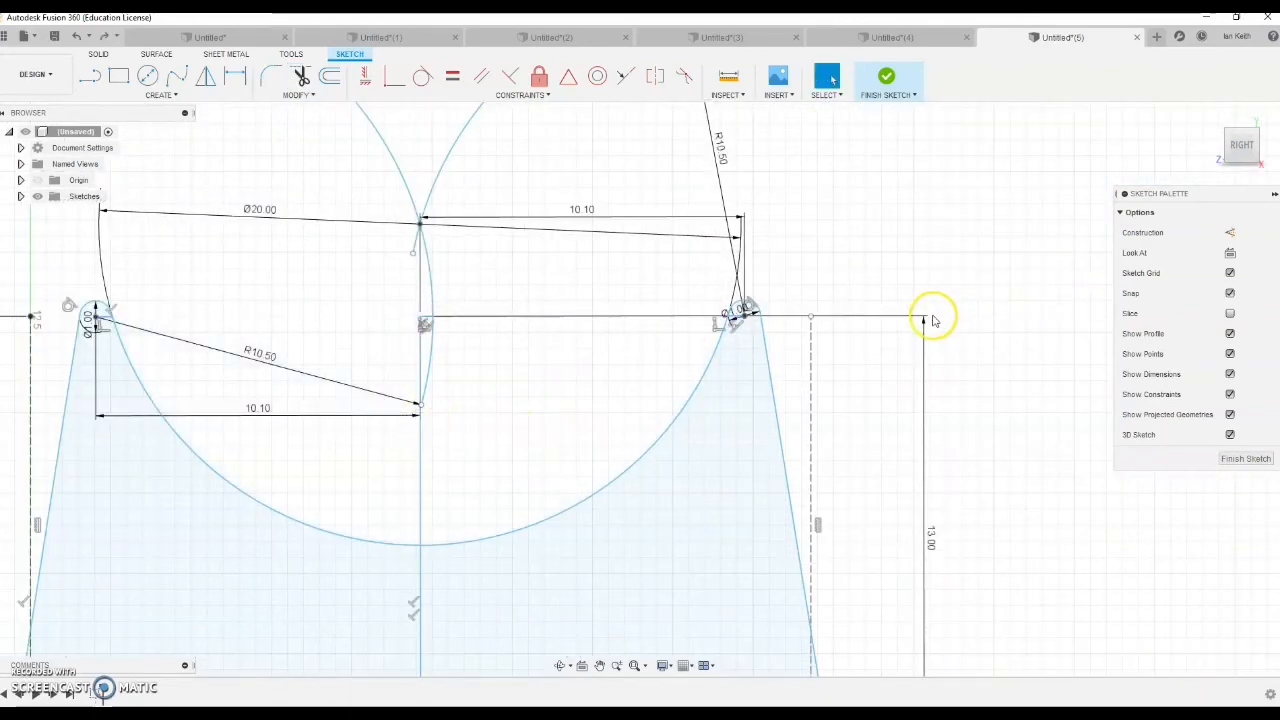
{"action": "key", "text": "ctrl+z"}
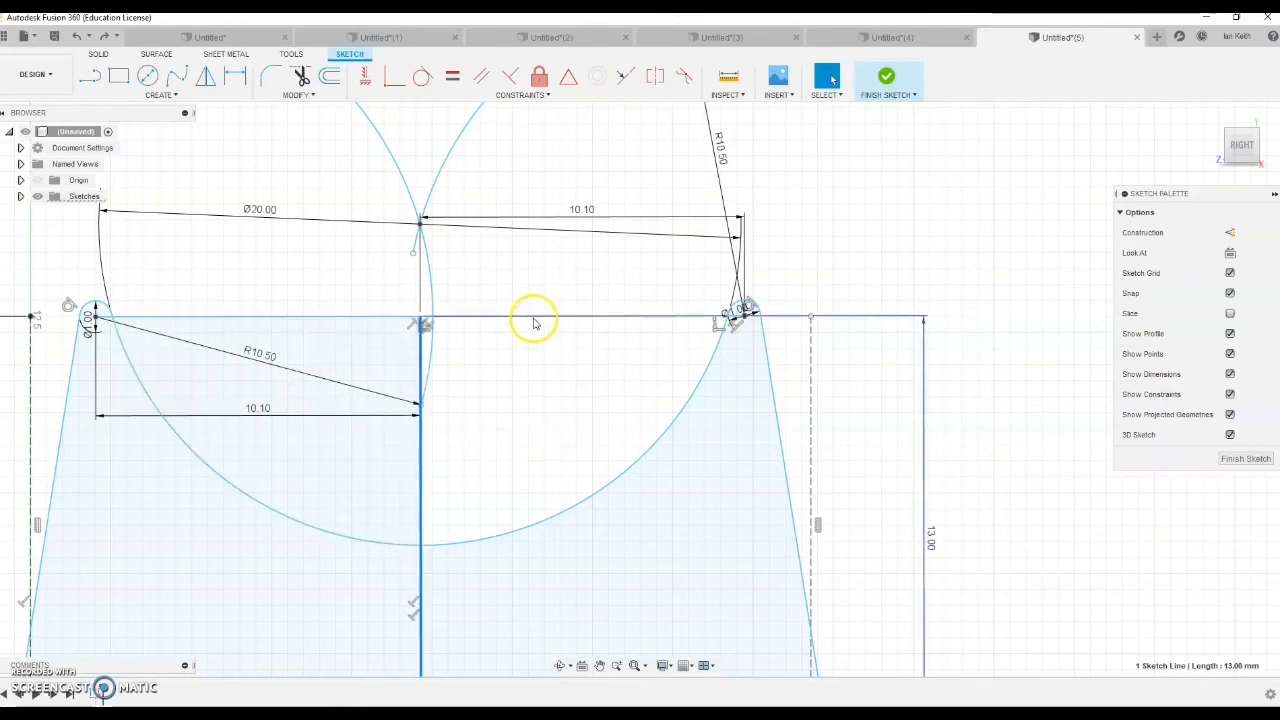
Convert the vertical centre line and the left half of the upper horizontal line to construction geometry
{"action": "left_click", "coordinate": [365, 316], "text": "shift"}
{"action": "left_click", "coordinate": [1232, 233]}
{"action": "left_click", "coordinate": [610, 317]}
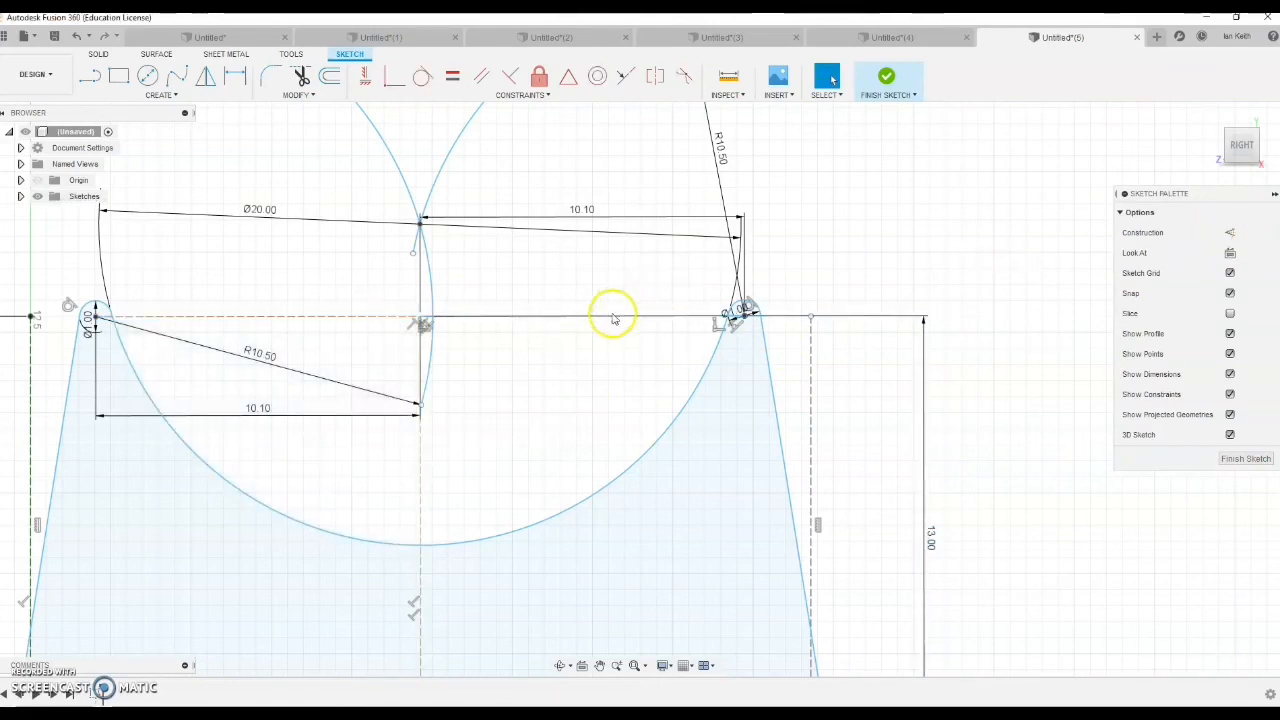
{"action": "left_click", "coordinate": [1040, 273]}
{"action": "scroll", "coordinate": [766, 462], "scroll_direction": "down", "scroll_amount": 3}
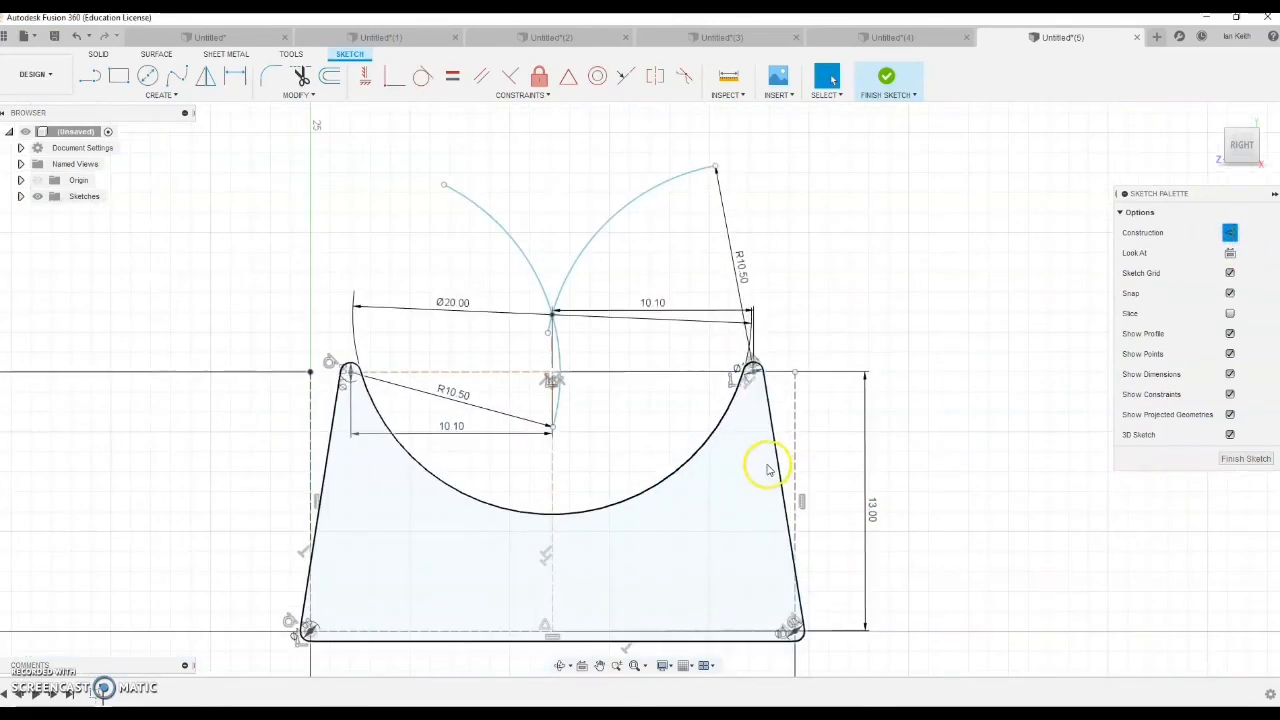
Finish the sketch and extrude the closed cradle-shaped profile into a solid body
{"action": "left_click", "coordinate": [1248, 458]}
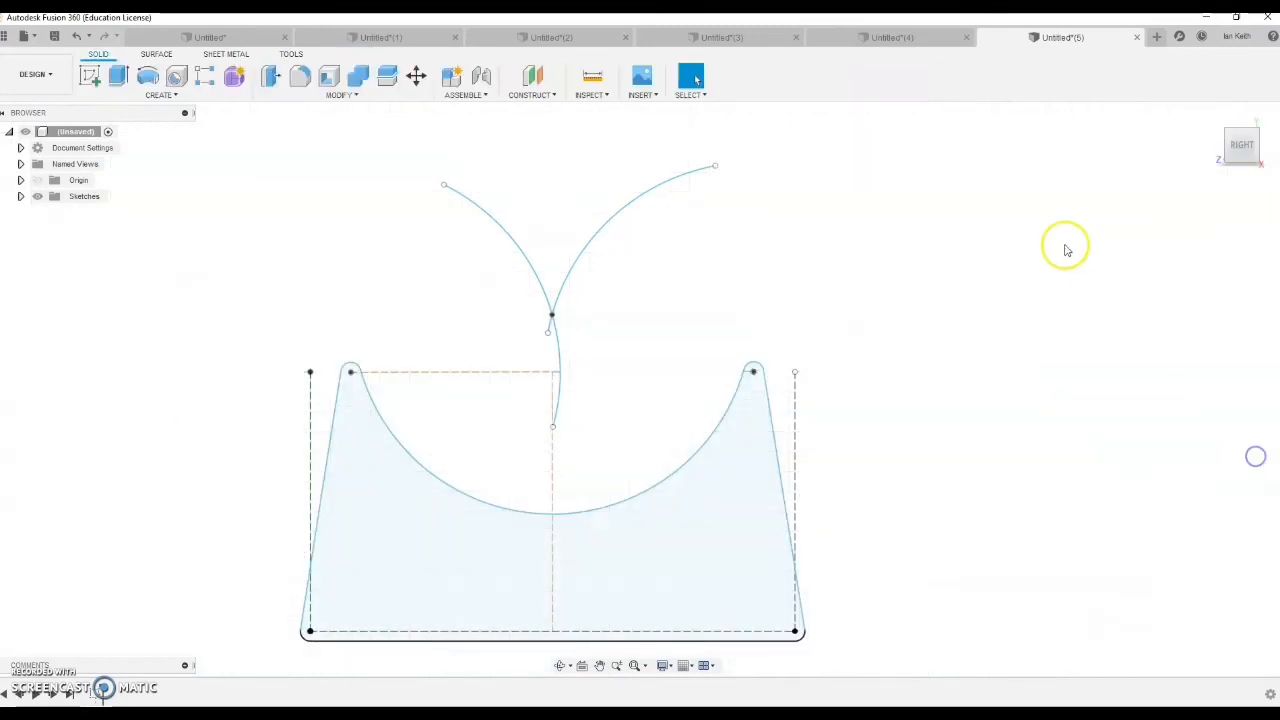
{"action": "left_click", "coordinate": [1232, 138]}
{"action": "left_click", "coordinate": [634, 666]}
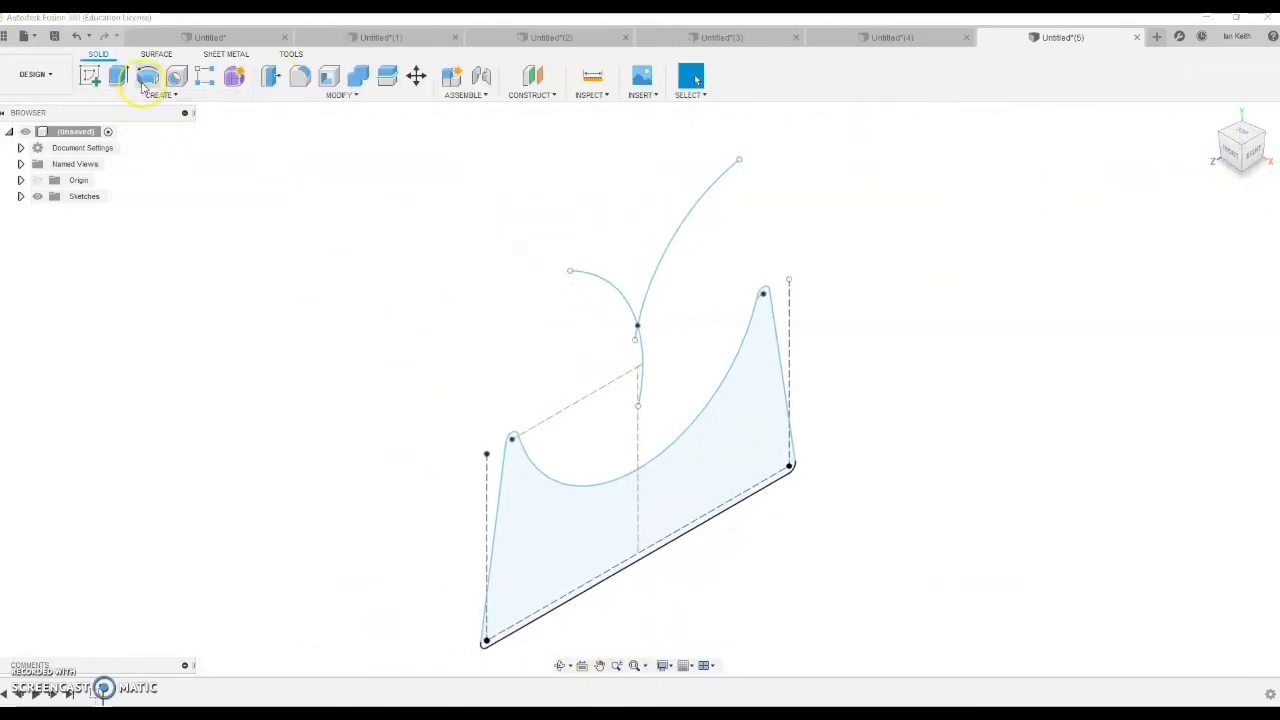
{"action": "left_click", "coordinate": [118, 76]}
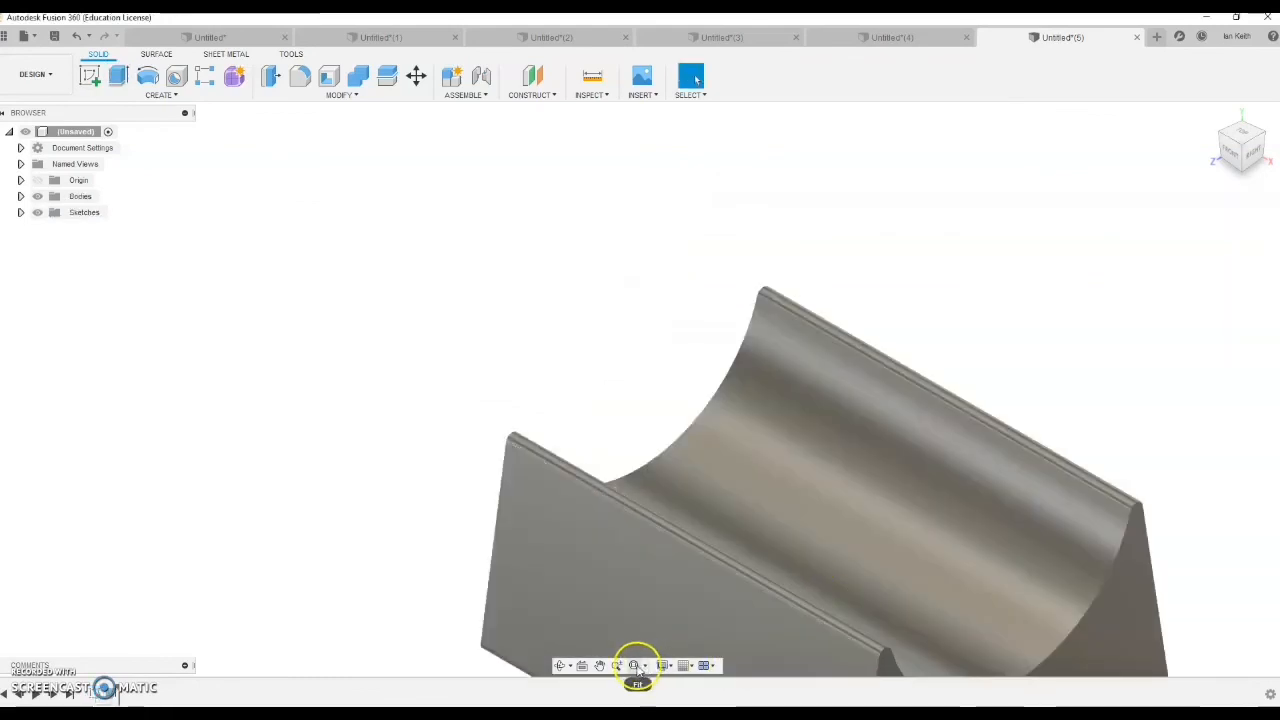
Start a sketch on the flat underside of the cradle block, viewed square-on
{"action": "left_click", "coordinate": [634, 666]}
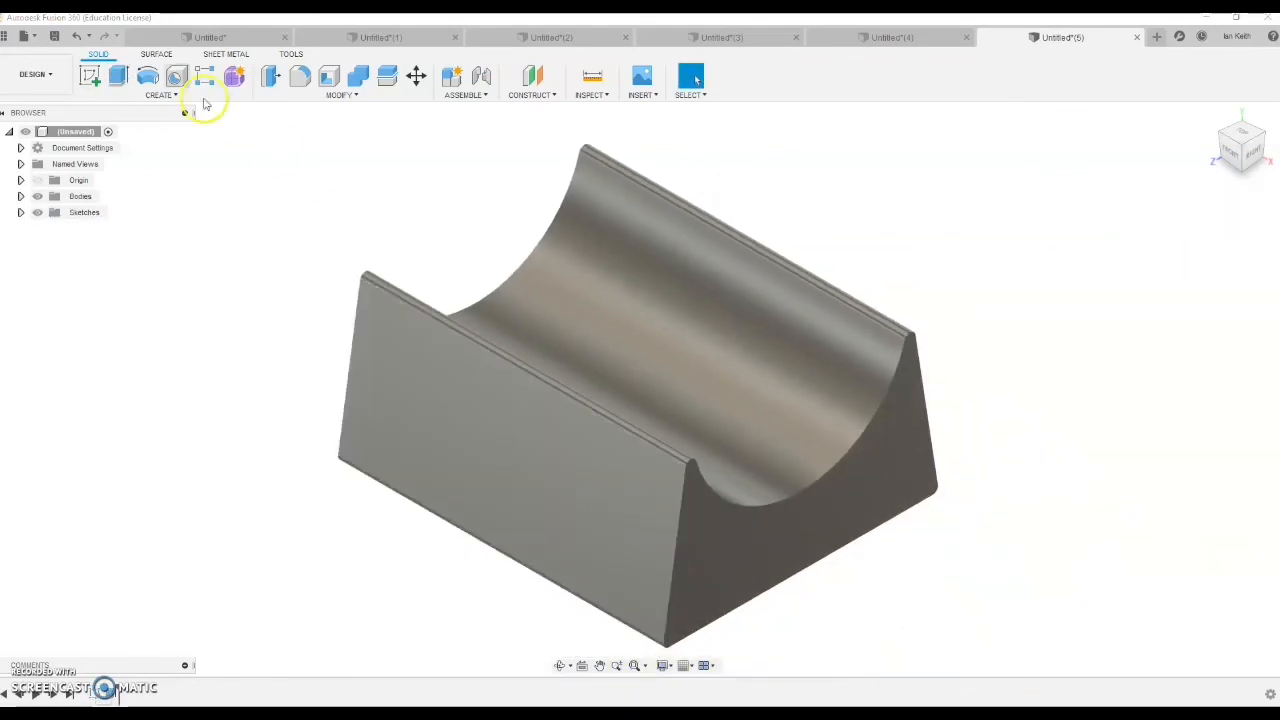
{"action": "left_click", "coordinate": [97, 80]}
{"action": "middle_click_drag", "start_coordinate": [657, 540], "coordinate": [652, 457], "text": "shift"}
{"action": "left_click", "coordinate": [652, 457]}
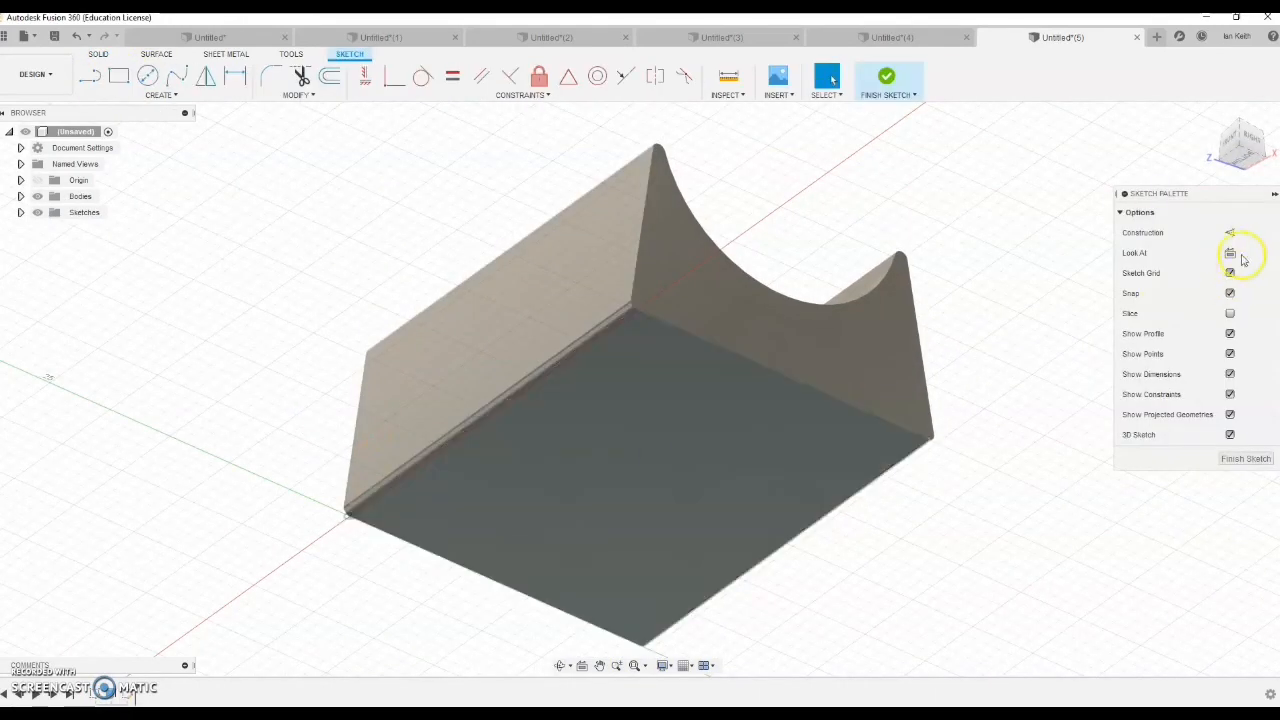
{"action": "left_click", "coordinate": [1231, 255]}
{"action": "left_click", "coordinate": [634, 666]}
Project the two opposite short side edges of the underside into the sketch
{"action": "left_click", "coordinate": [160, 95]}
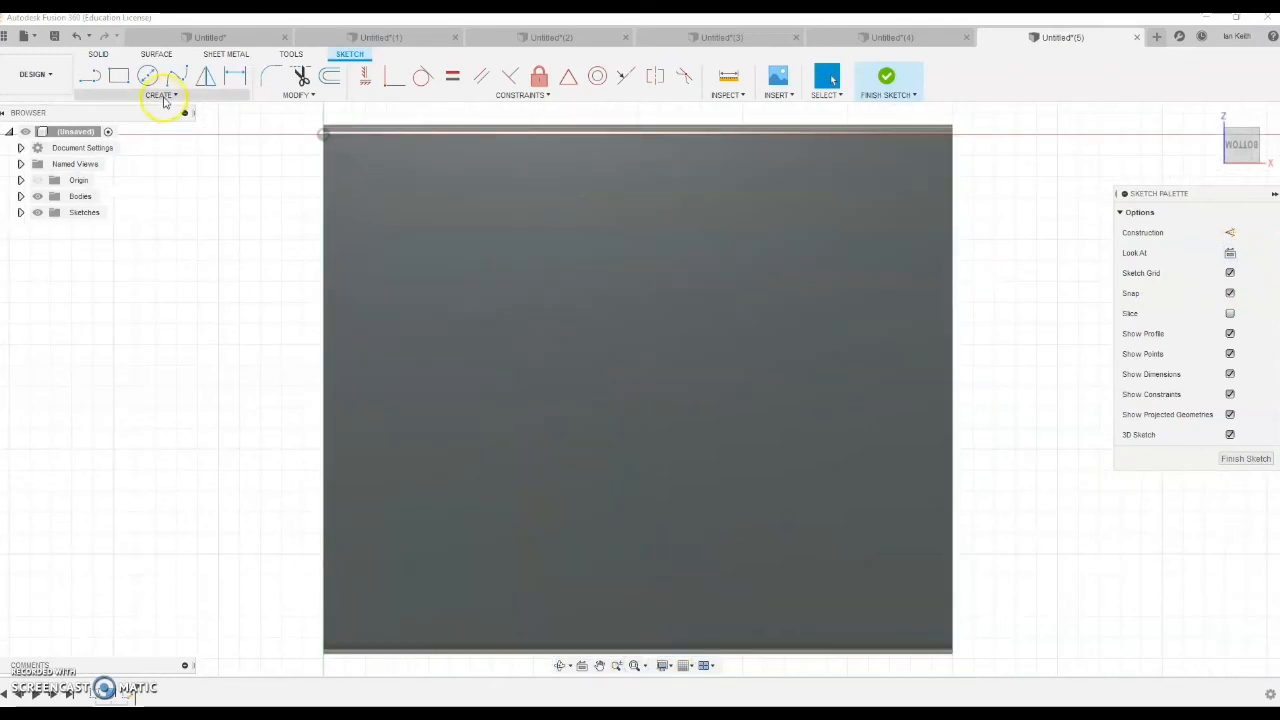
{"action": "left_click", "coordinate": [153, 349]}
{"action": "left_click", "coordinate": [257, 349]}
{"action": "left_click", "coordinate": [323, 348]}
{"action": "left_click", "coordinate": [953, 375]}
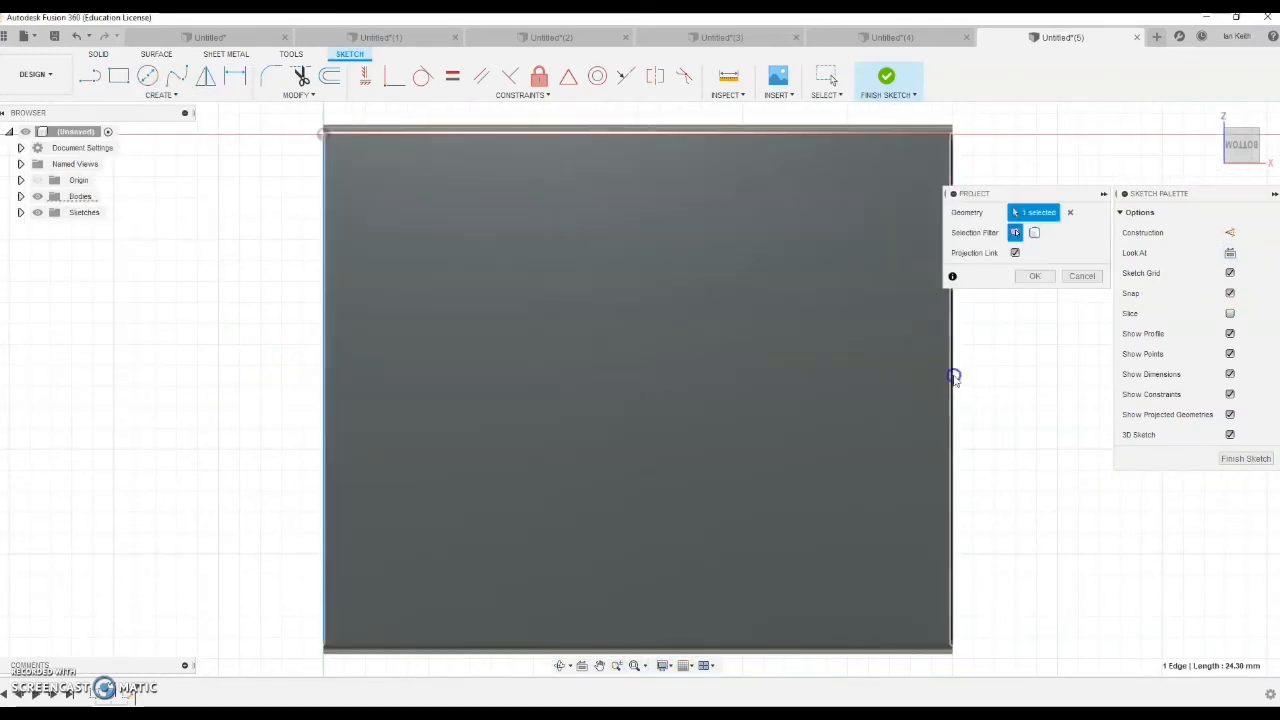
{"action": "left_click", "coordinate": [1037, 278]}
Draw a line joining the midpoints of the two projected edges and centre an 11 mm diameter circle on its midpoint
{"action": "left_click", "coordinate": [323, 389]}
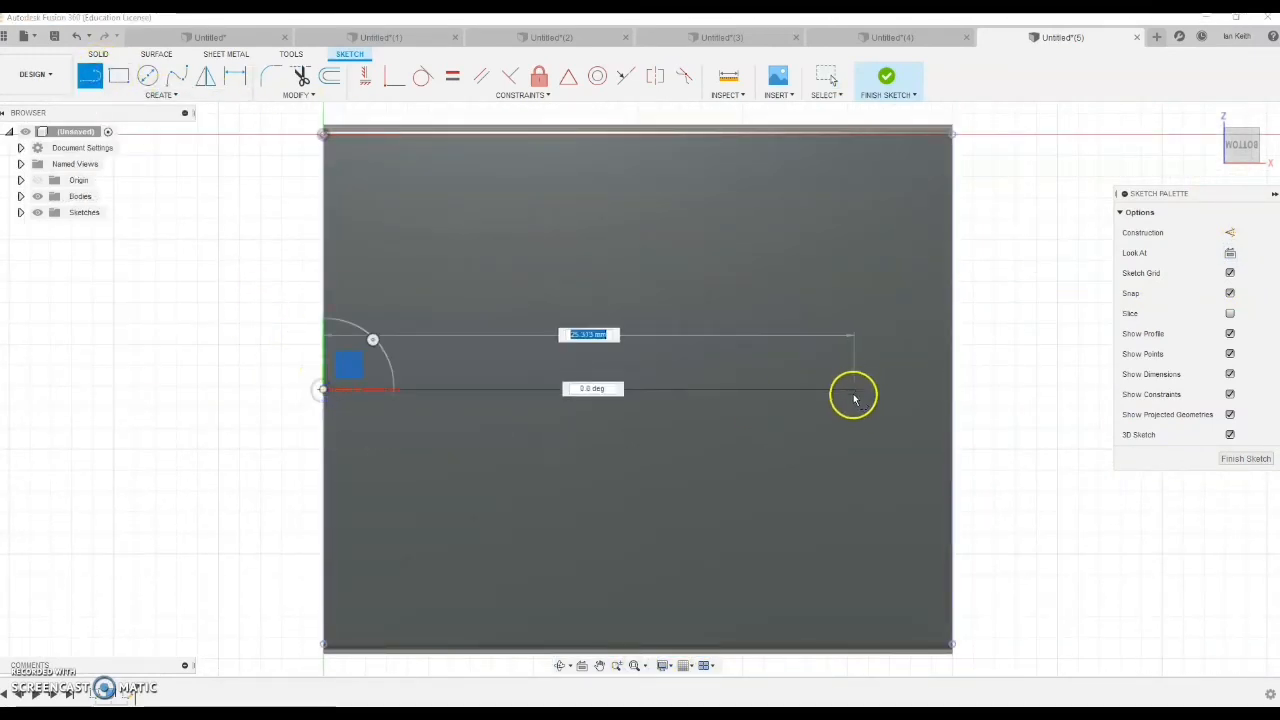
{"action": "left_click", "coordinate": [951, 389]}
{"action": "left_click", "coordinate": [147, 76]}
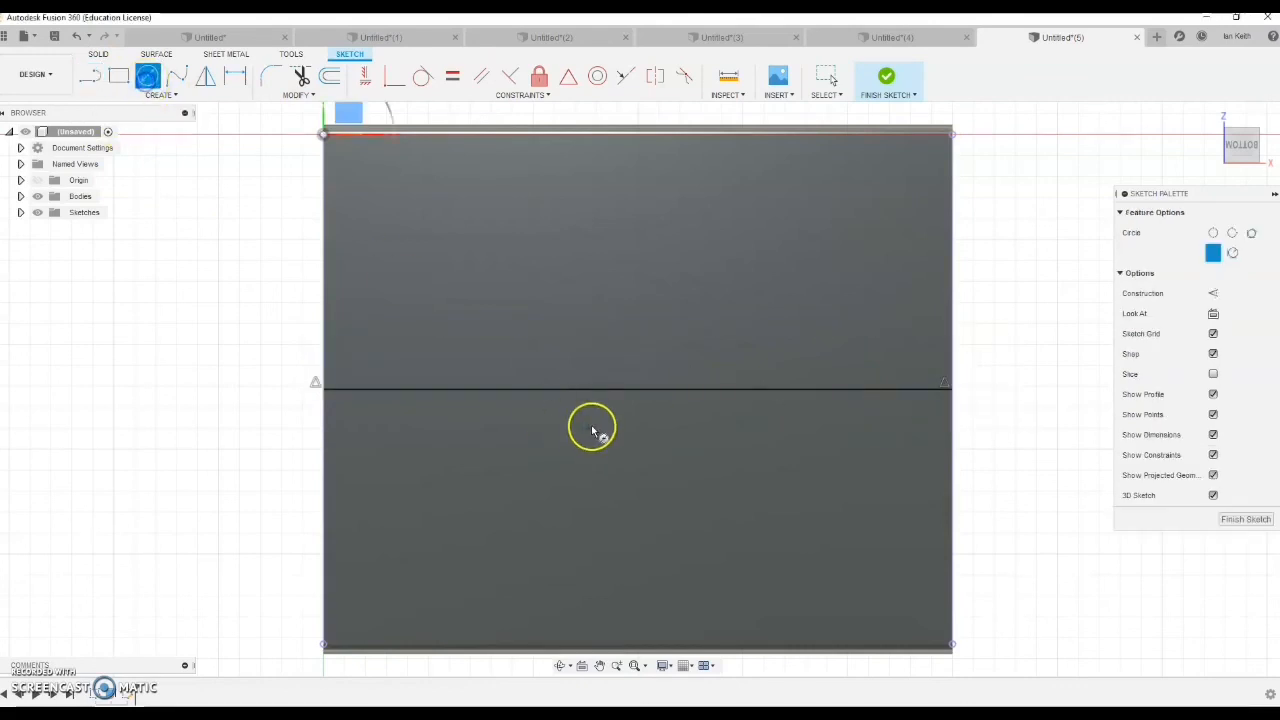
{"action": "left_click", "coordinate": [638, 390]}
{"action": "type", "text": "11"}
{"action": "key", "text": "Return"}
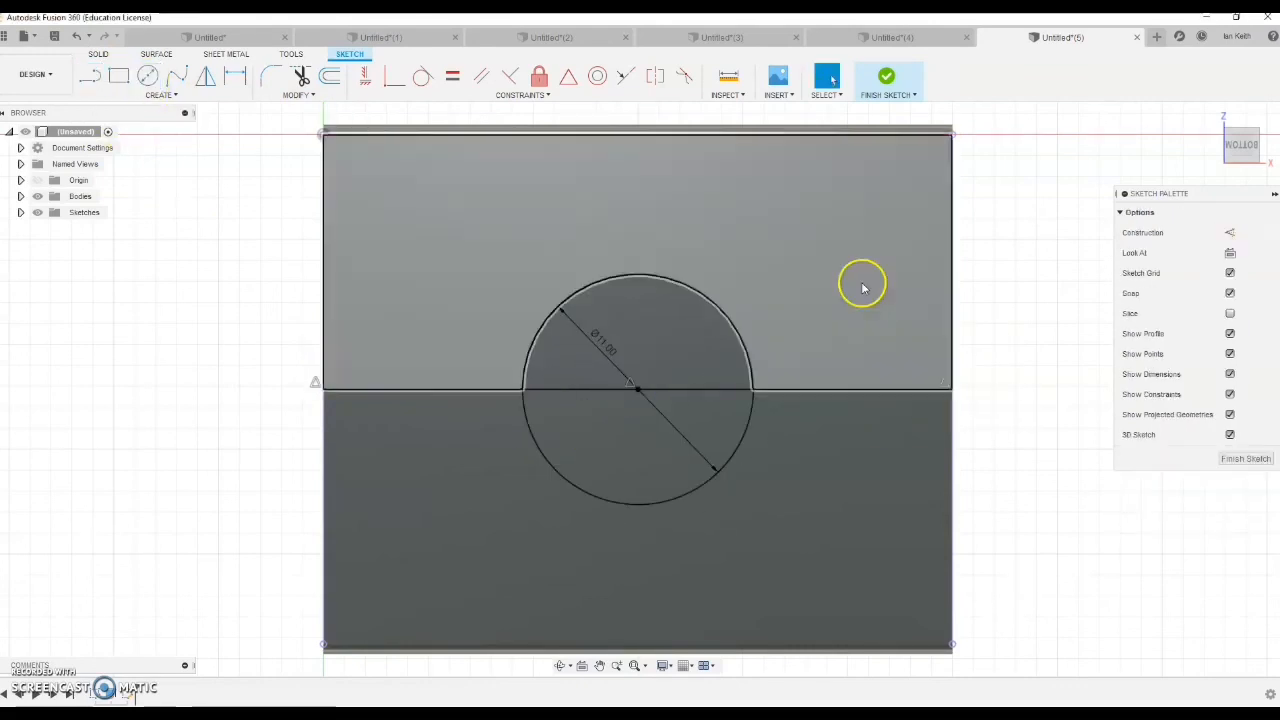
Finish the sketch and cut both halves of the 11 mm circle 3 mm deep into the underside
{"action": "left_click", "coordinate": [1240, 460]}
{"action": "left_click", "coordinate": [1228, 134]}
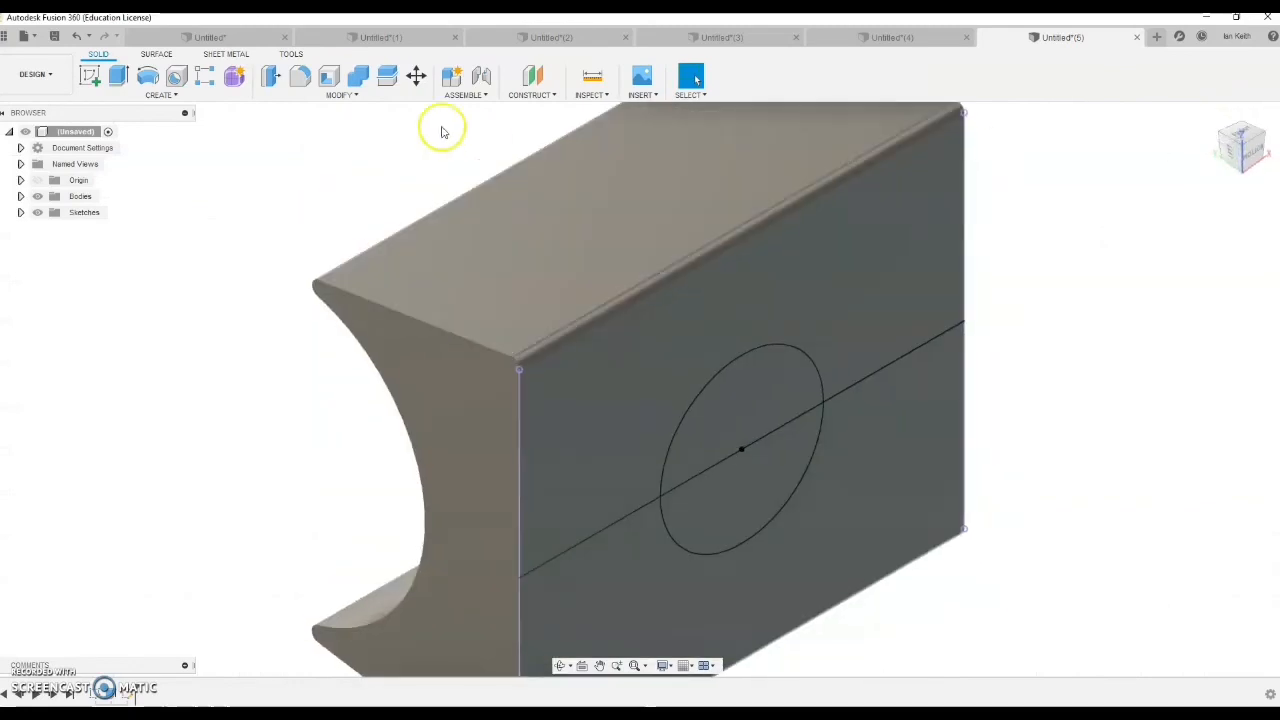
{"action": "left_click", "coordinate": [113, 84]}
{"action": "left_click", "coordinate": [749, 411]}
{"action": "left_click", "coordinate": [761, 483]}
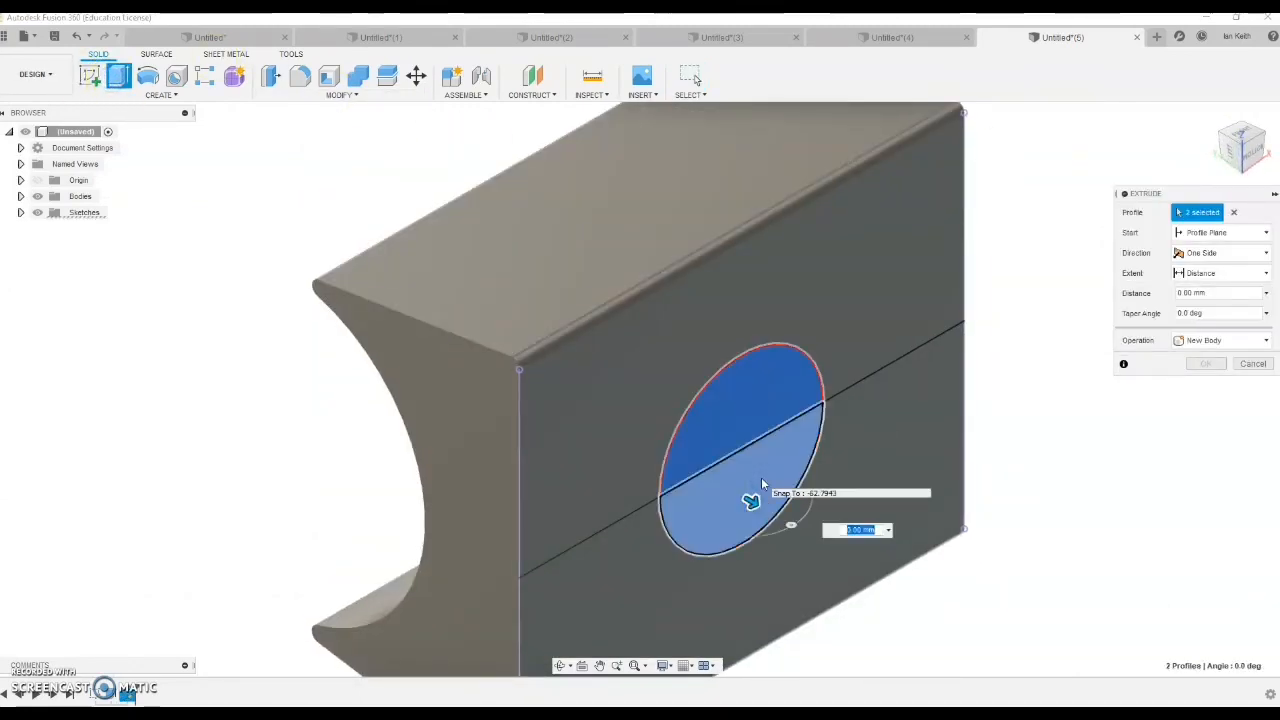
{"action": "left_click", "coordinate": [1220, 292]}
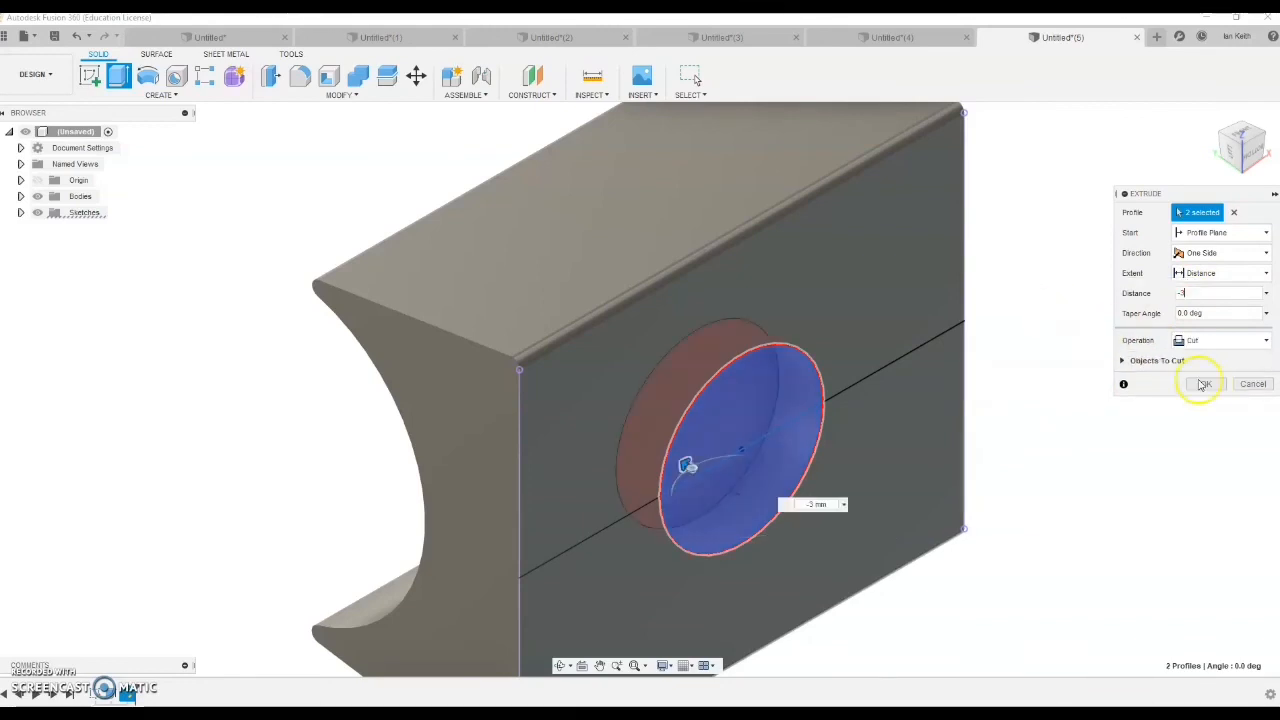
{"action": "left_click", "coordinate": [1206, 383]}
Start a sketch on the floor of the round recess and project the recess's circular edge into it
{"action": "left_click", "coordinate": [90, 77]}
{"action": "left_click", "coordinate": [748, 427]}
{"action": "left_click", "coordinate": [1230, 253]}
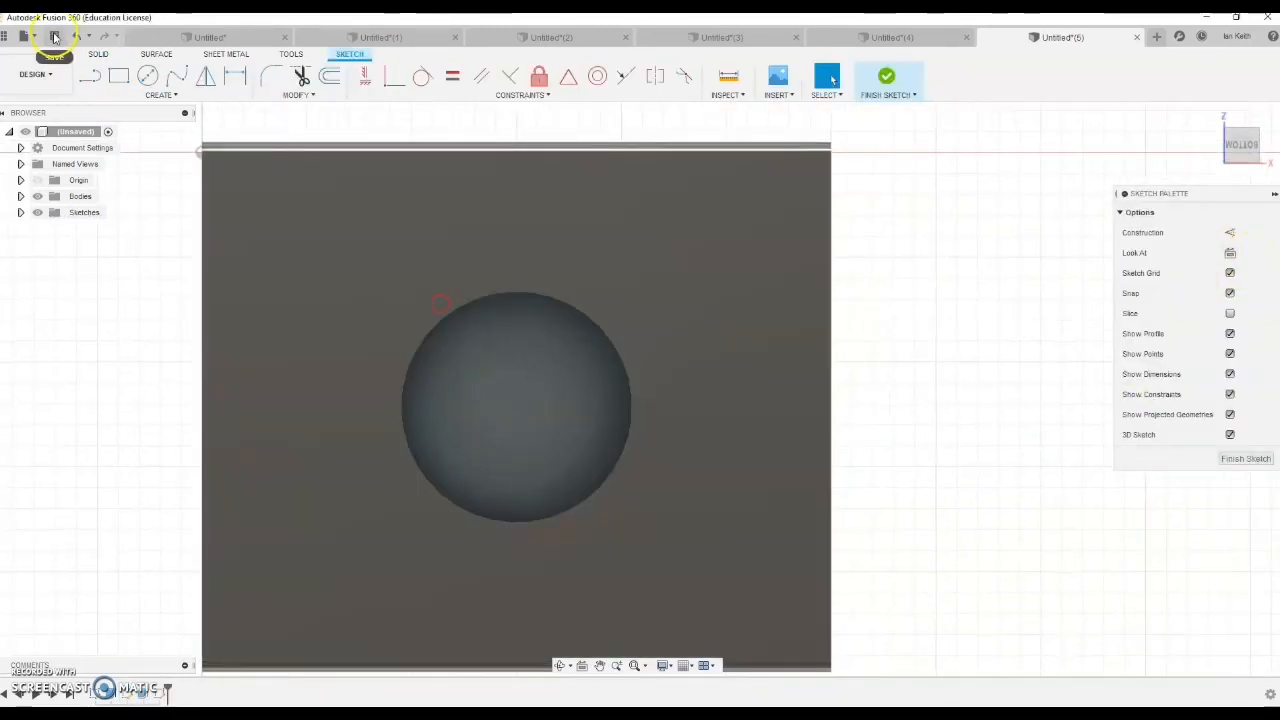
{"action": "key", "text": "c"}
{"action": "left_click", "coordinate": [160, 95]}
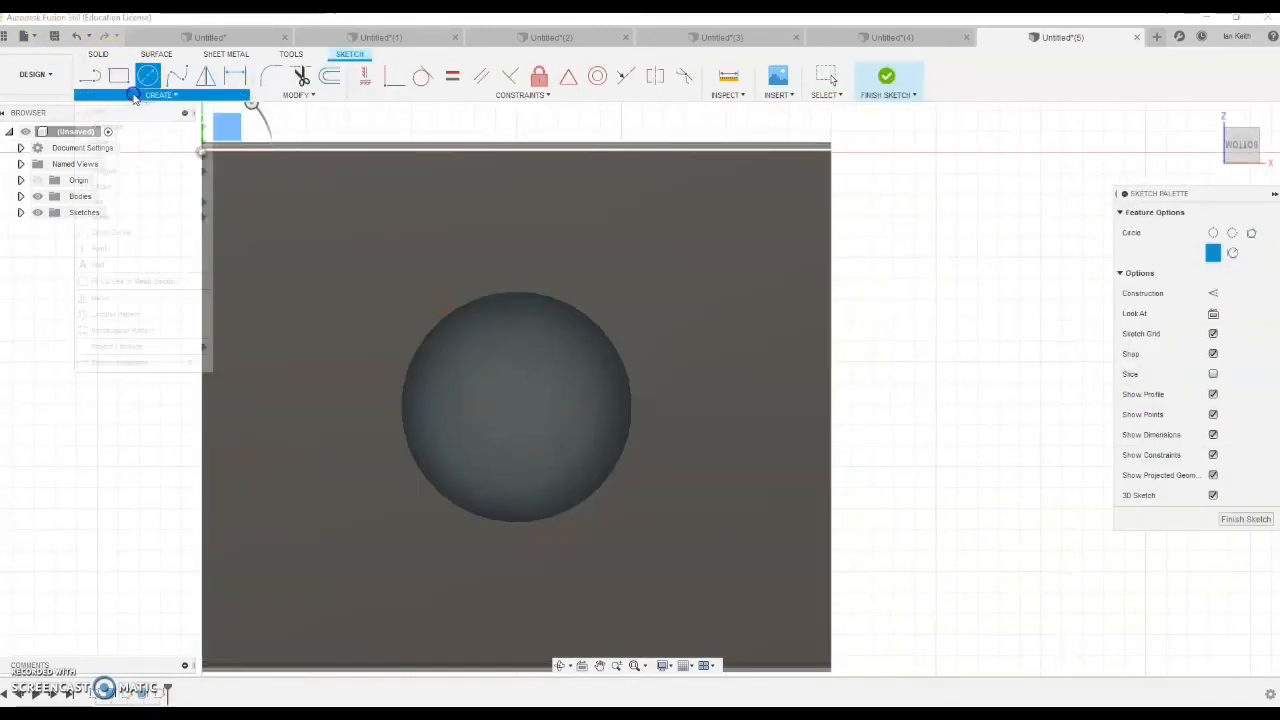
{"action": "mouse_move", "coordinate": [151, 343]}
{"action": "left_click", "coordinate": [250, 335]}
{"action": "left_click", "coordinate": [430, 355]}
{"action": "left_click", "coordinate": [1032, 276]}
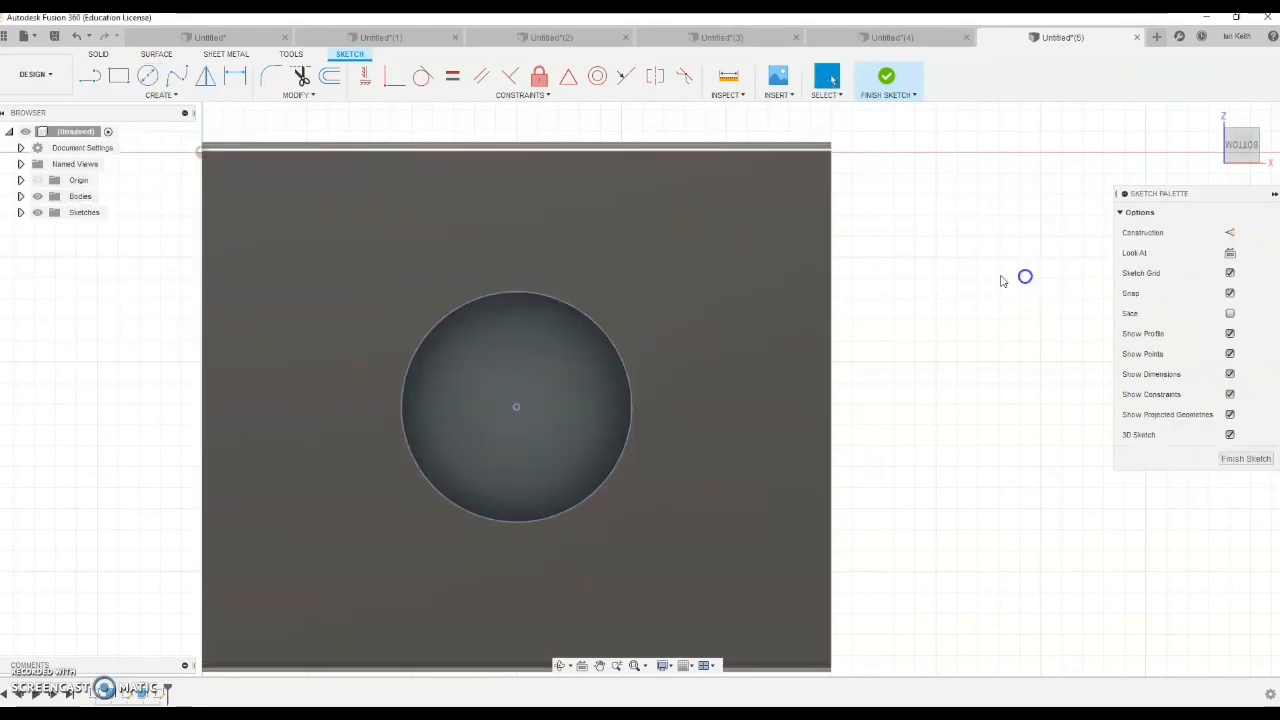
Draw a 5 mm diameter circle at the recess centre and finish the sketch
{"action": "left_click", "coordinate": [152, 77]}
{"action": "left_click", "coordinate": [516, 406]}
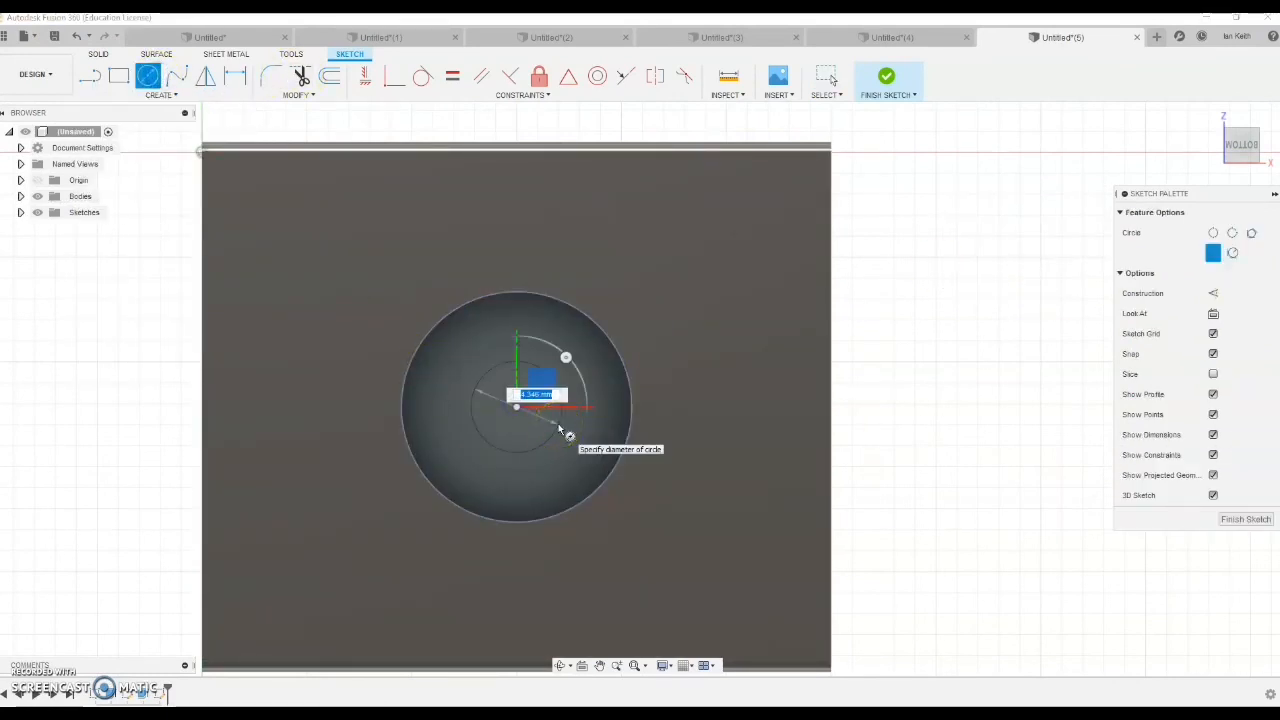
{"action": "type", "text": "5"}
{"action": "key", "text": "Return"}
{"action": "key", "text": "Escape"}
{"action": "left_click", "coordinate": [1245, 458]}
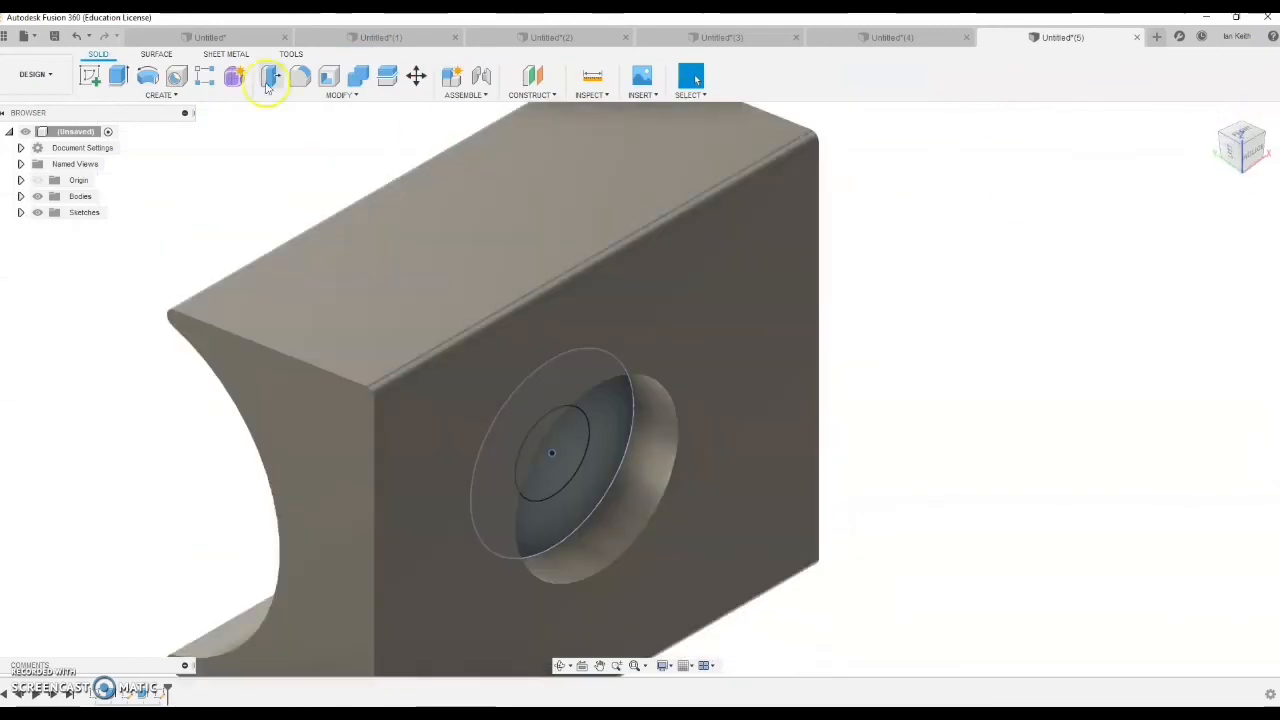
Cut the 5 mm circle 5 mm deep from the recess floor into the groove and inspect the whole block
{"action": "key", "text": "e"}
{"action": "left_click", "coordinate": [560, 452]}
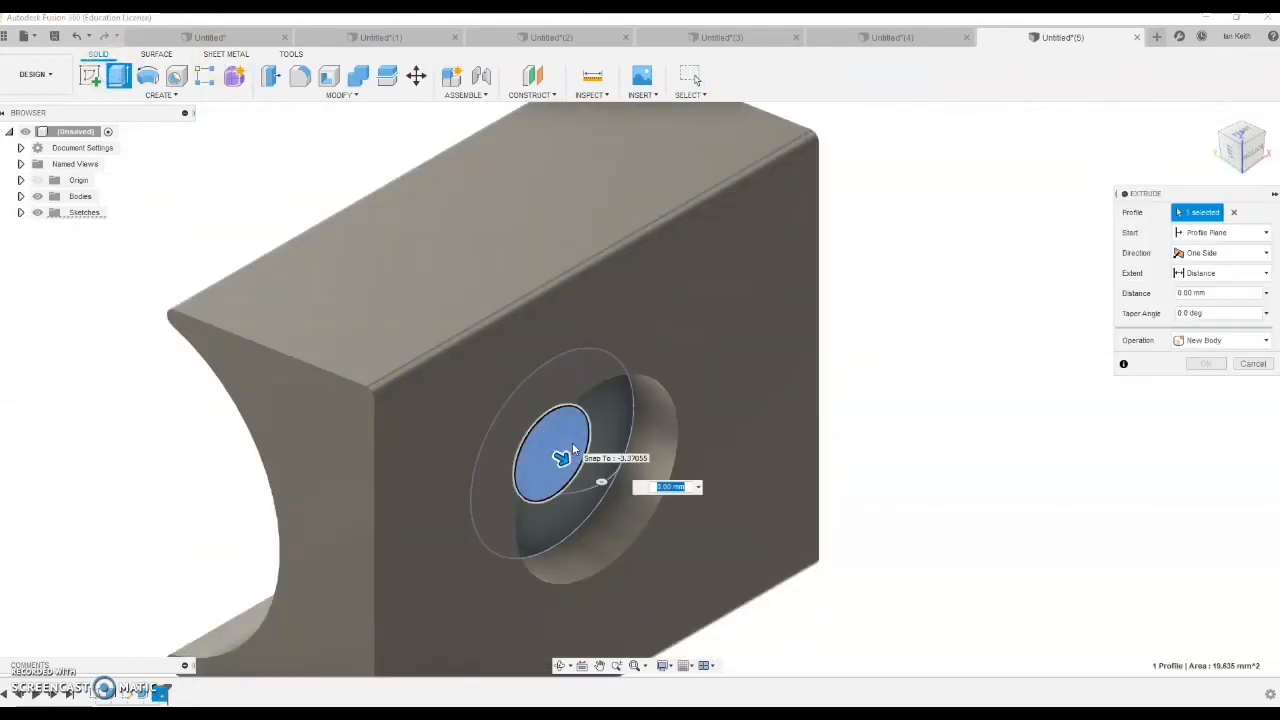
{"action": "type", "text": "-5"}
{"action": "left_click", "coordinate": [1202, 387]}
{"action": "scroll", "coordinate": [988, 512], "scroll_direction": "down", "scroll_amount": 2}
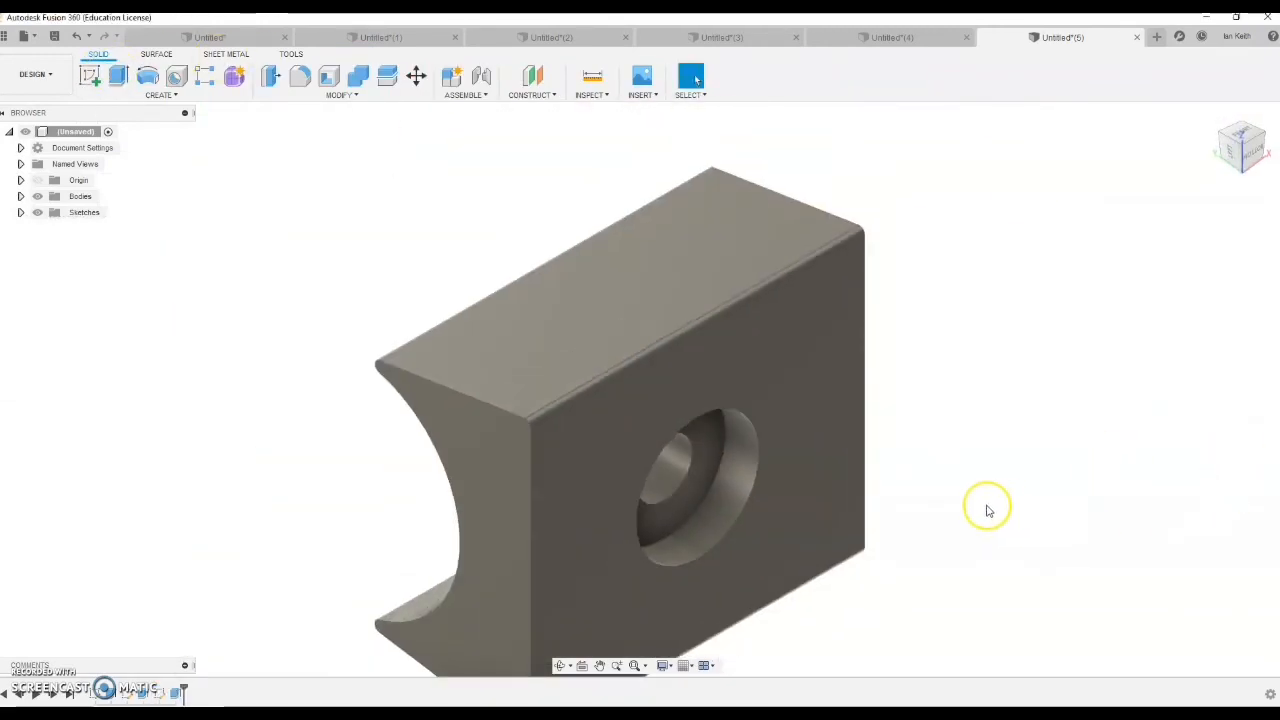
{"action": "middle_click_drag", "start_coordinate": [986, 511], "coordinate": [878, 578], "text": "shift"}
{"action": "left_click", "coordinate": [1254, 147]}
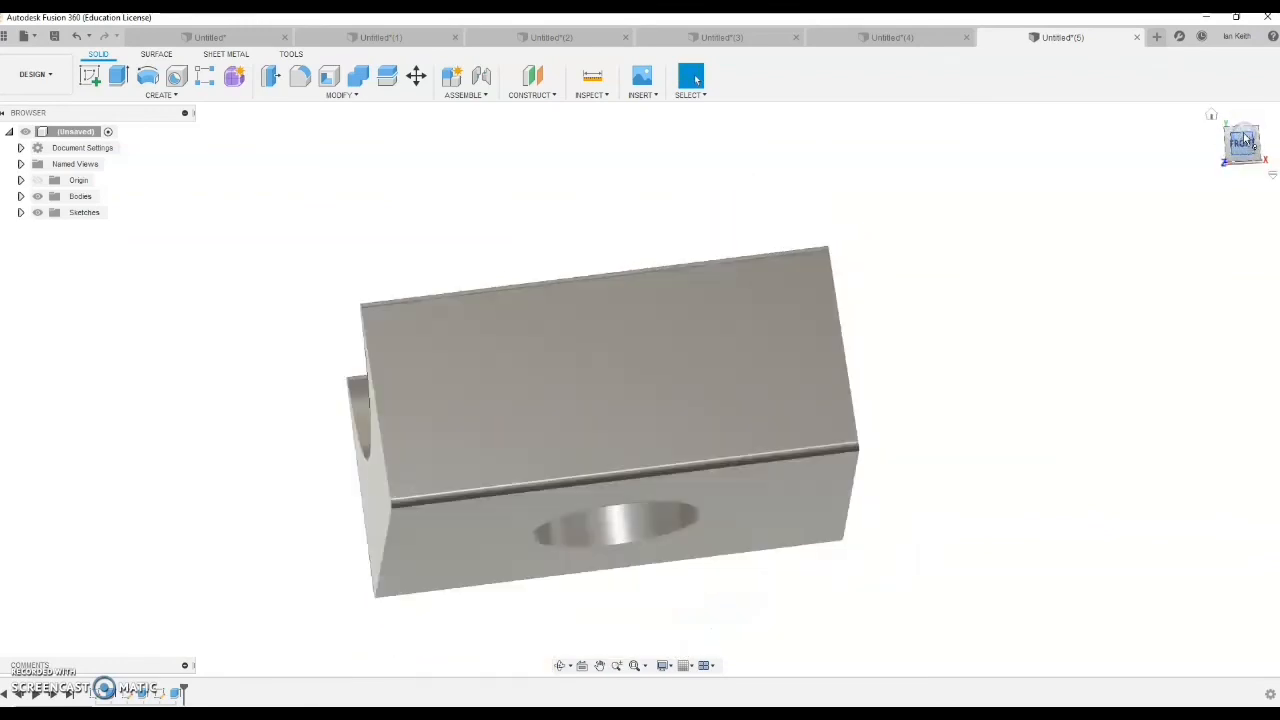
{"action": "left_click", "coordinate": [636, 666]}
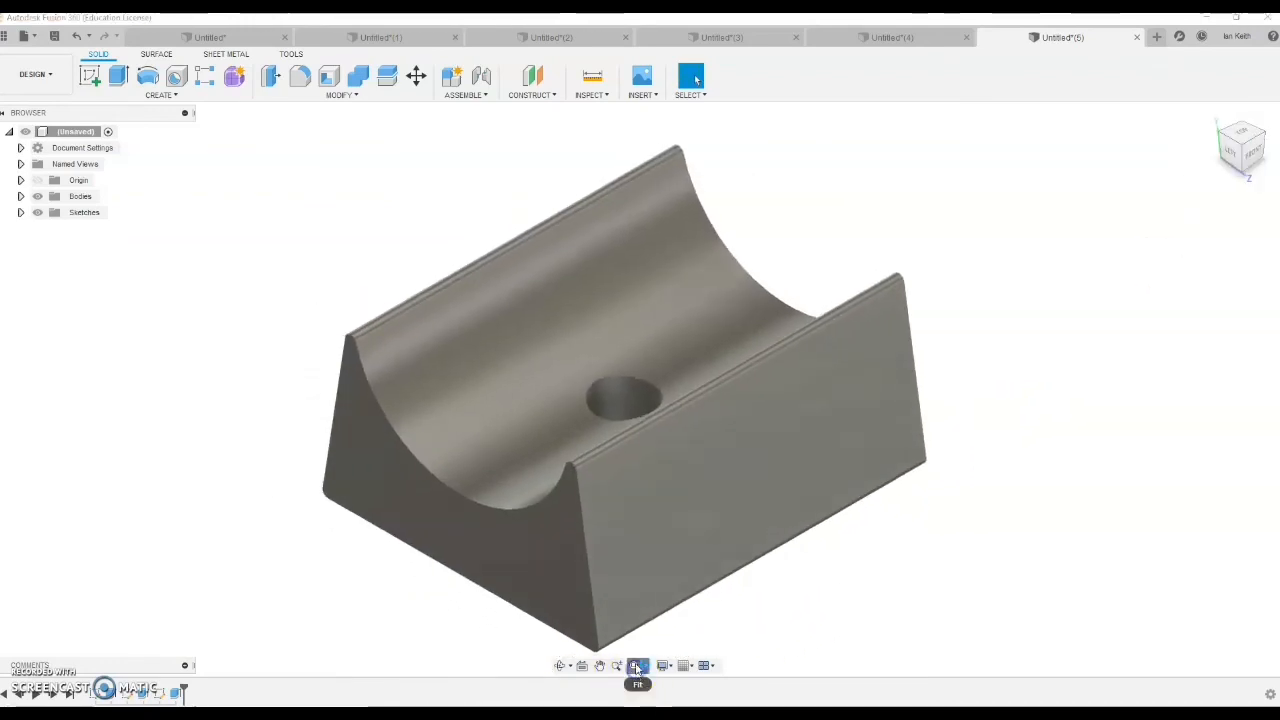